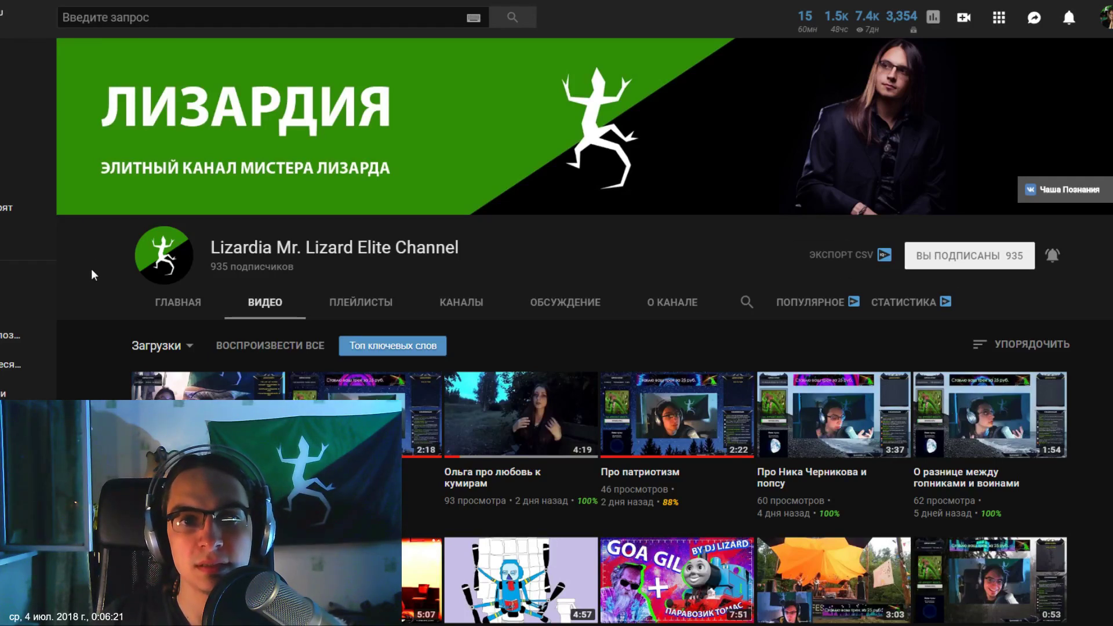
Scroll through the channel's uploaded videos on the Videos tab.
scroll(92, 269, "down", 5)
scroll(92, 269, "up", 5)
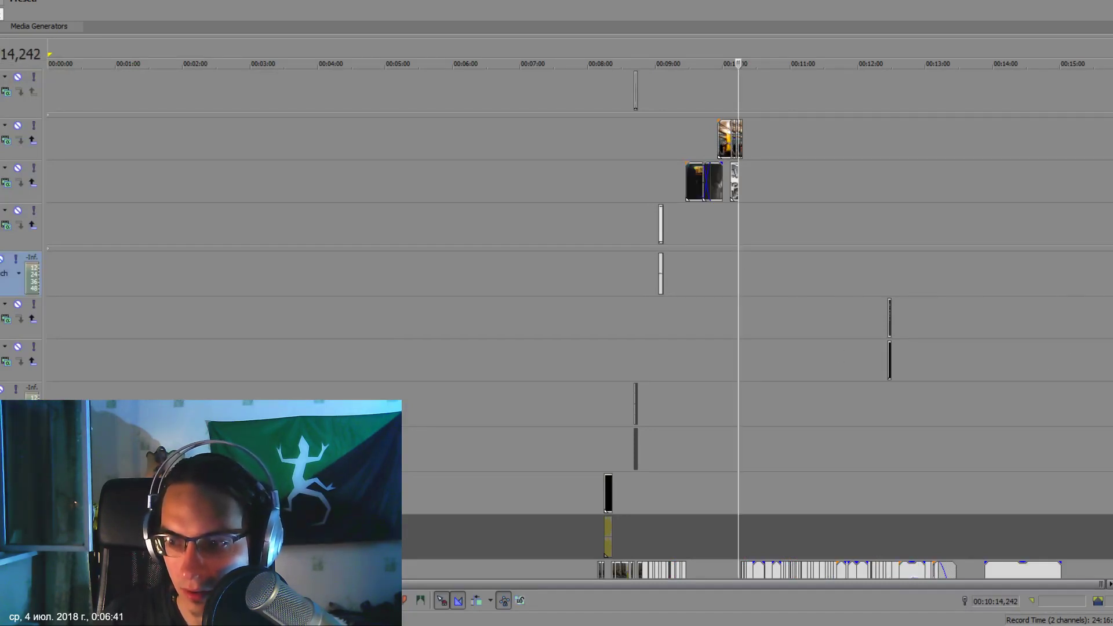
Scroll down to the main video and audio tracks and bring up the Video Preview window.
scroll(579, 313, "down", 2)
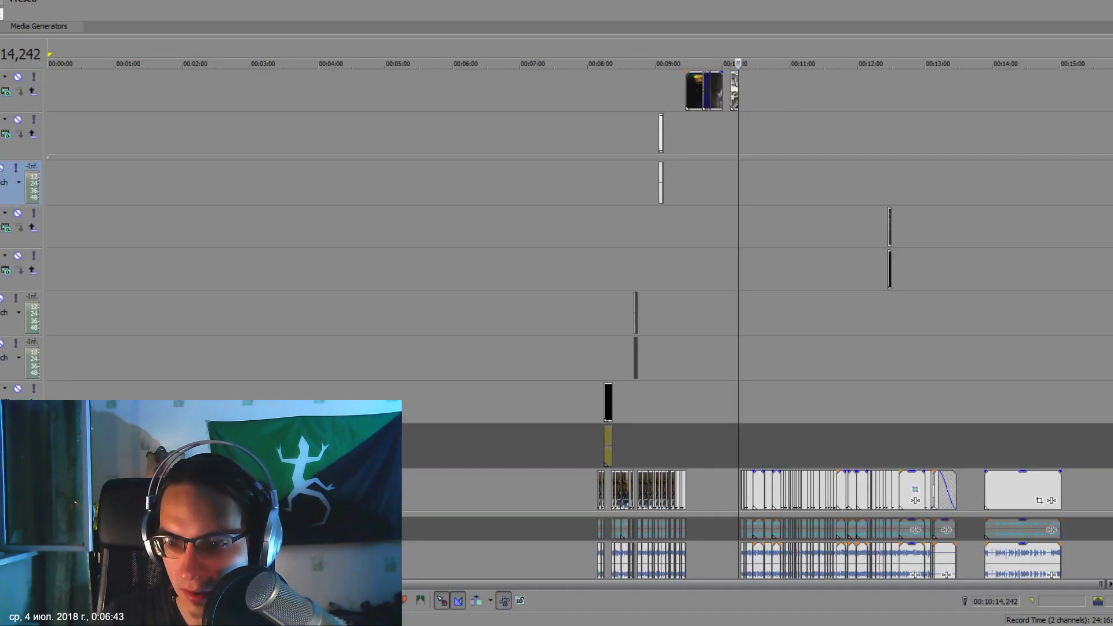
scroll(580, 313, "down", 3)
scroll(664, 282, "down", 2)
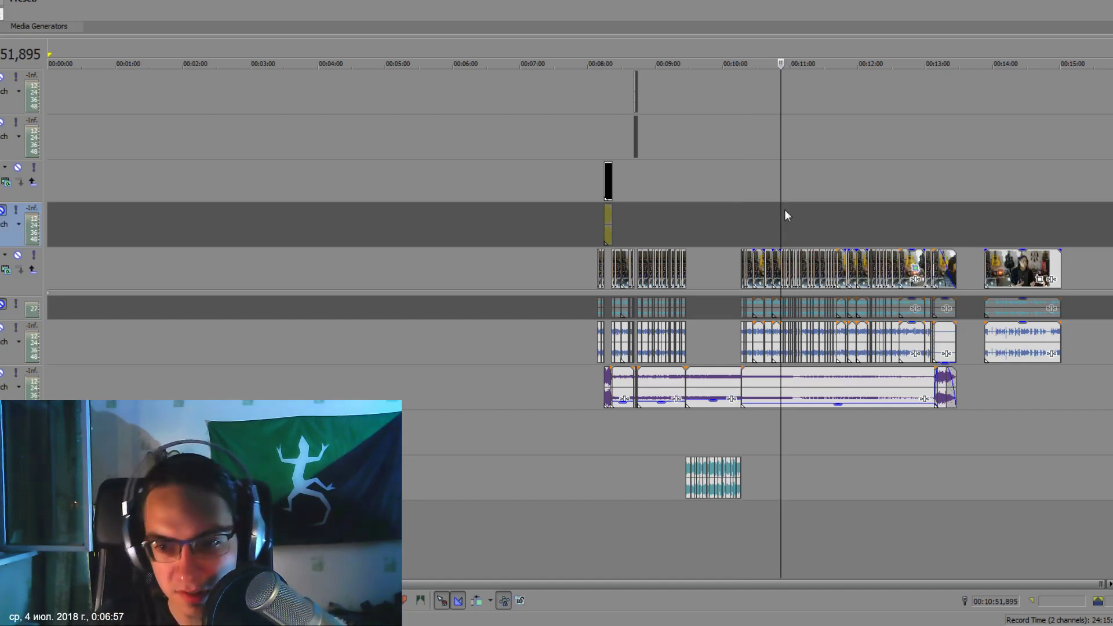
key("alt+6")
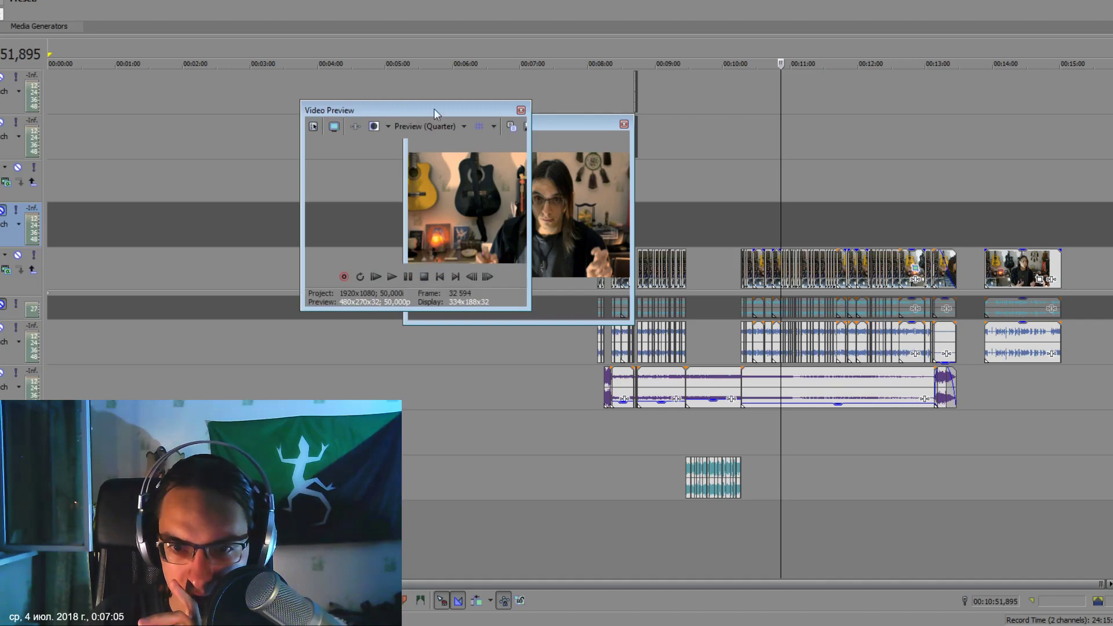
Position the preview over the timeline and scrub the footage from about 10:43 to 10:48.741.
left_click_drag(433, 109, 401, 104)
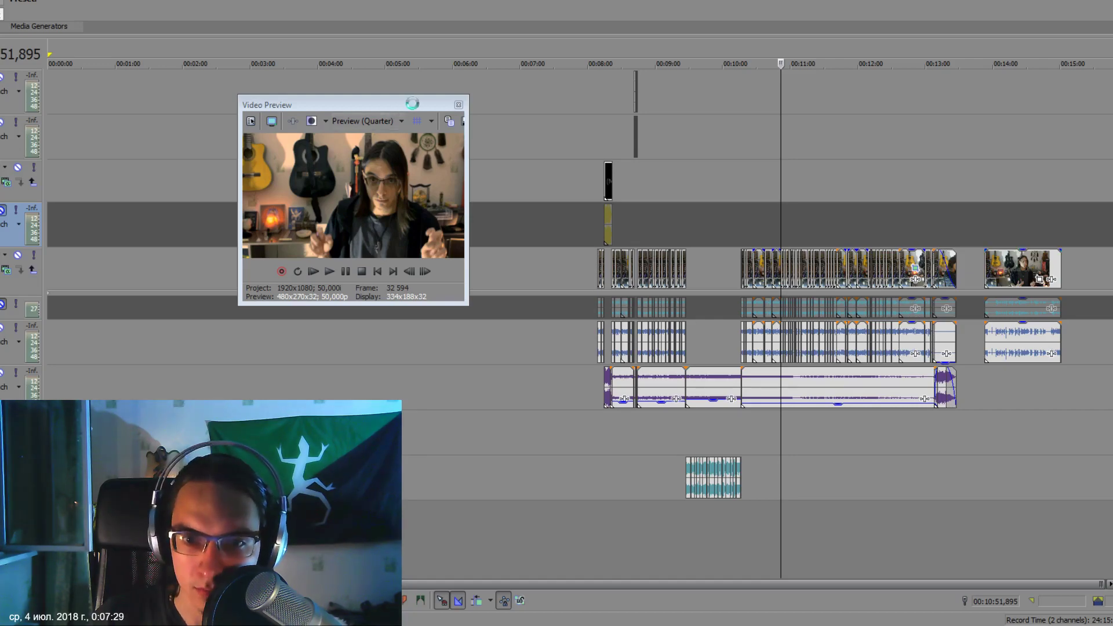
mouse_move(412, 103)
left_mouse_down()
mouse_move(436, 103)
mouse_move(398, 108)
left_mouse_up()
left_click(773, 235)
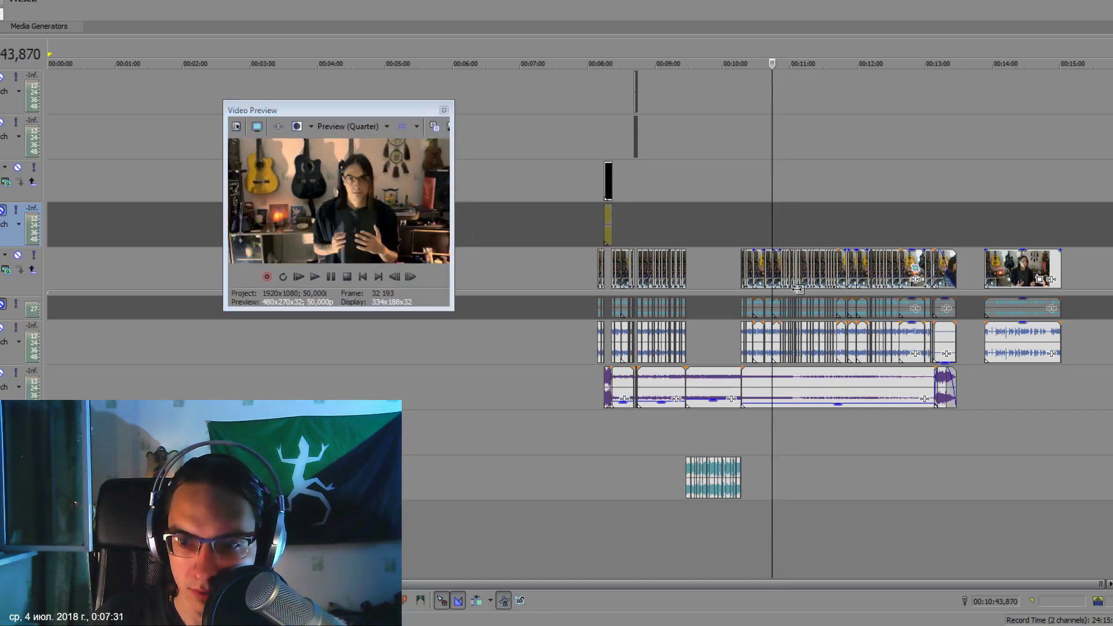
scroll(778, 310, "up", 1)
scroll(781, 331, "up", 10)
scroll(590, 290, "up", 5)
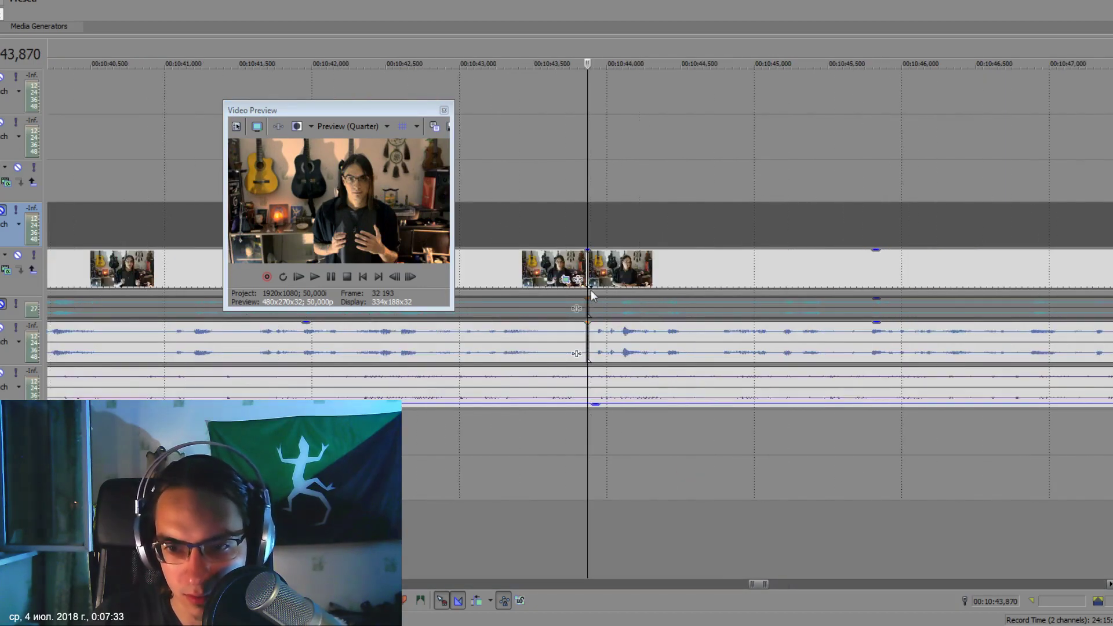
left_click(659, 271)
left_click(732, 271)
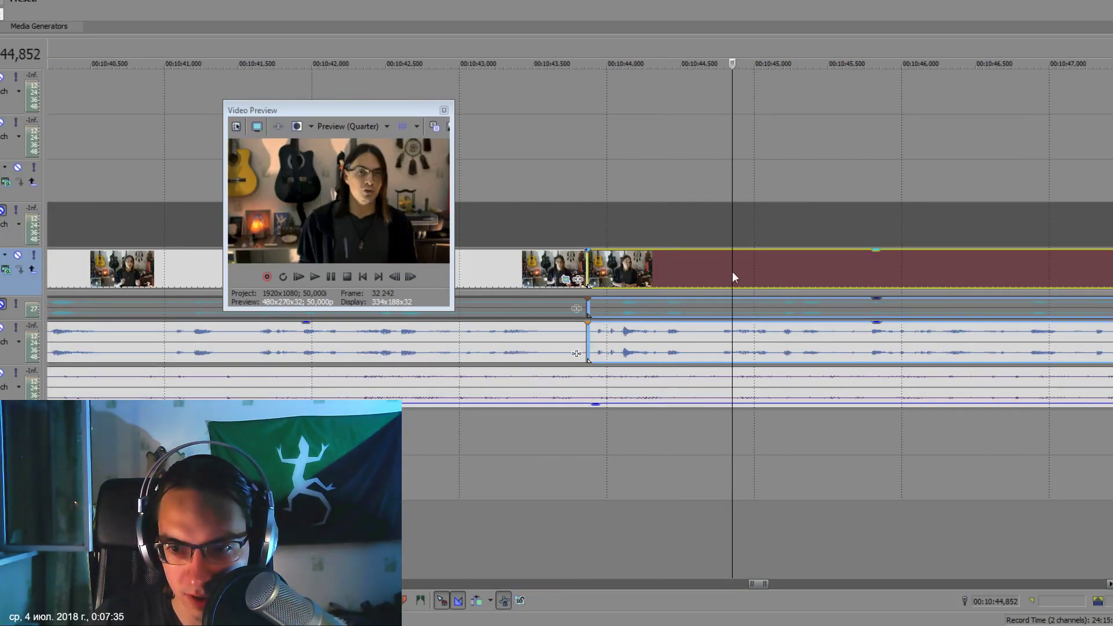
left_click(880, 278)
scroll(910, 287, "down", 3)
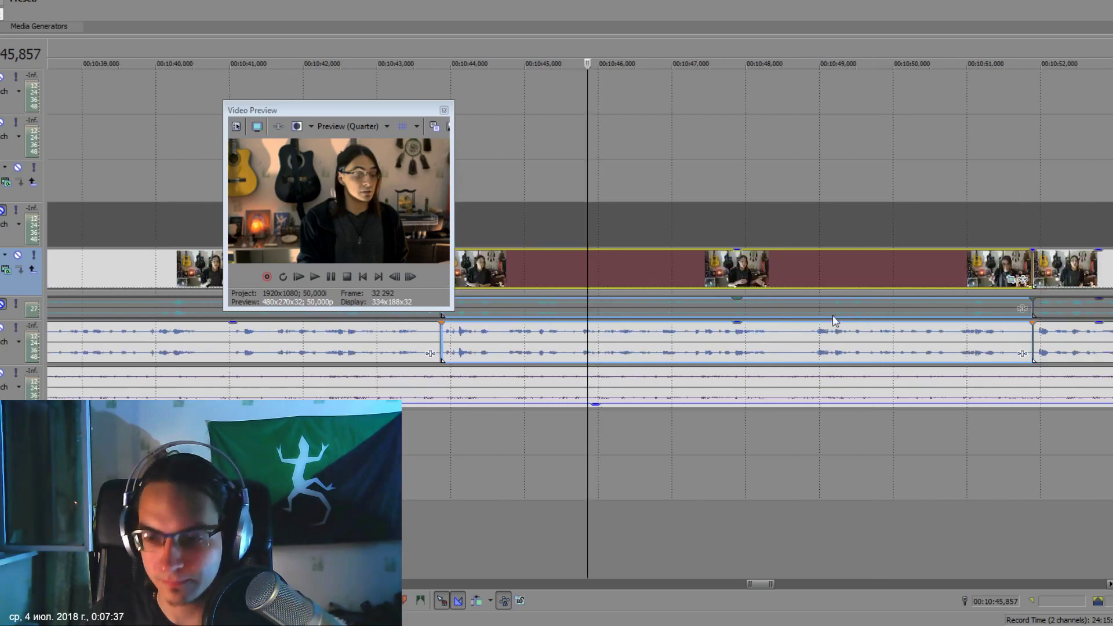
left_click(799, 273)
scroll(829, 304, "down", 5)
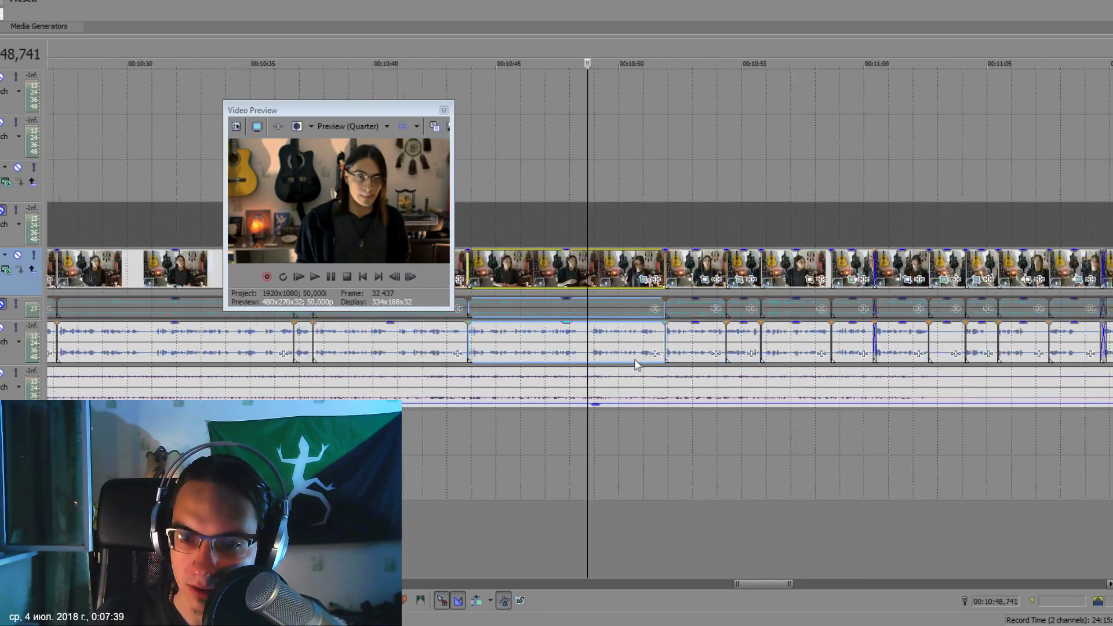
Enlarge the preview and settle on the bag-holding frame at 11:01.415.
left_click_drag(454, 310, 539, 461)
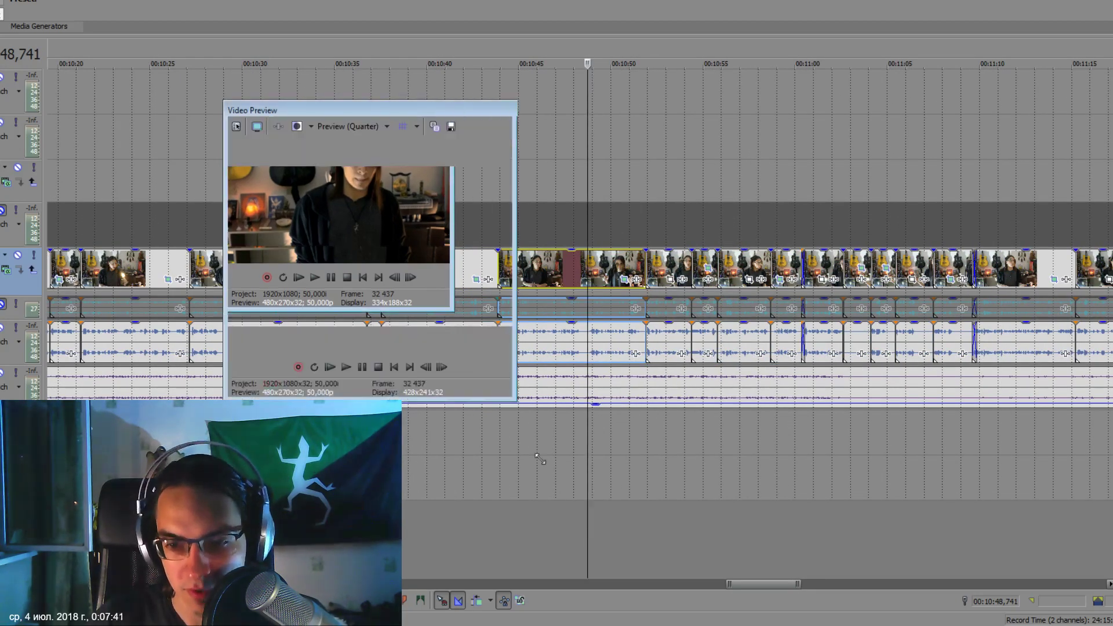
left_click_drag(272, 110, 150, 86)
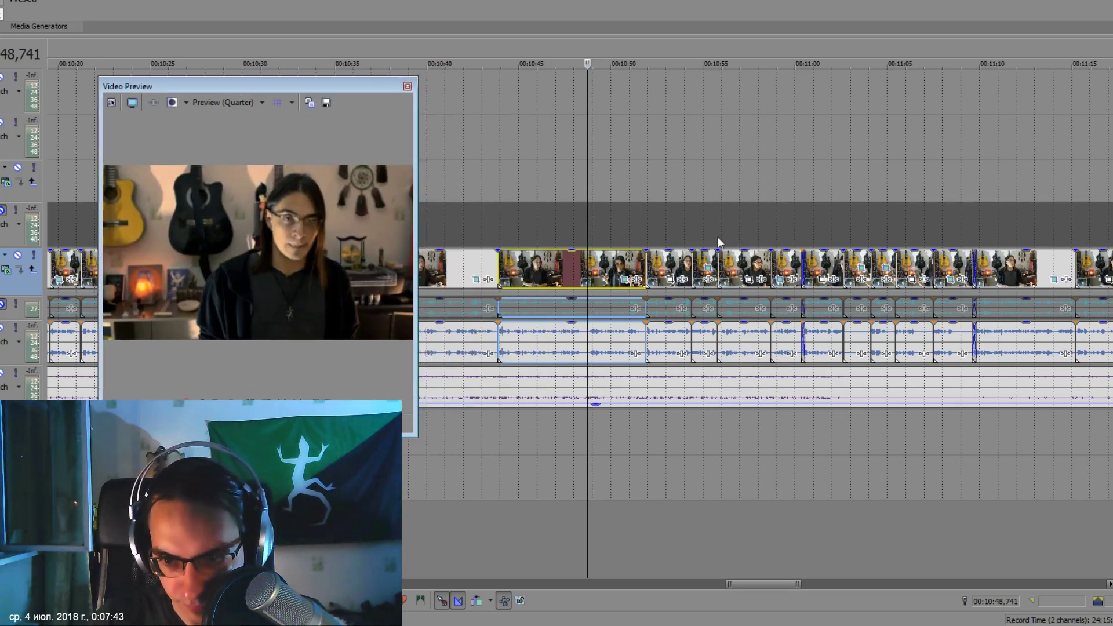
left_click(729, 218)
left_click(794, 221)
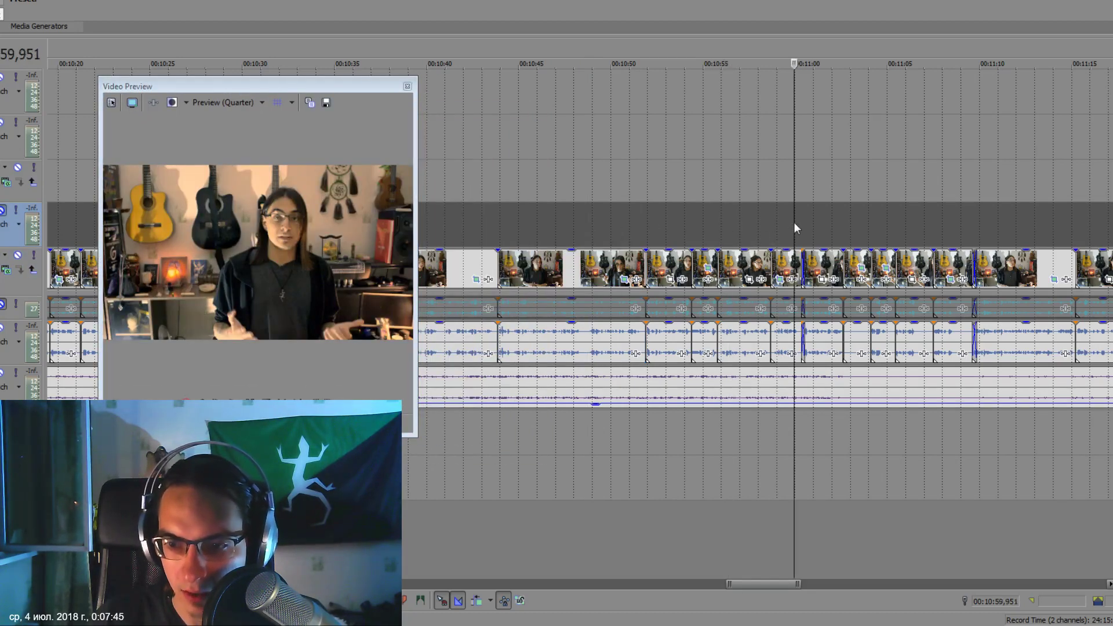
left_click(835, 227)
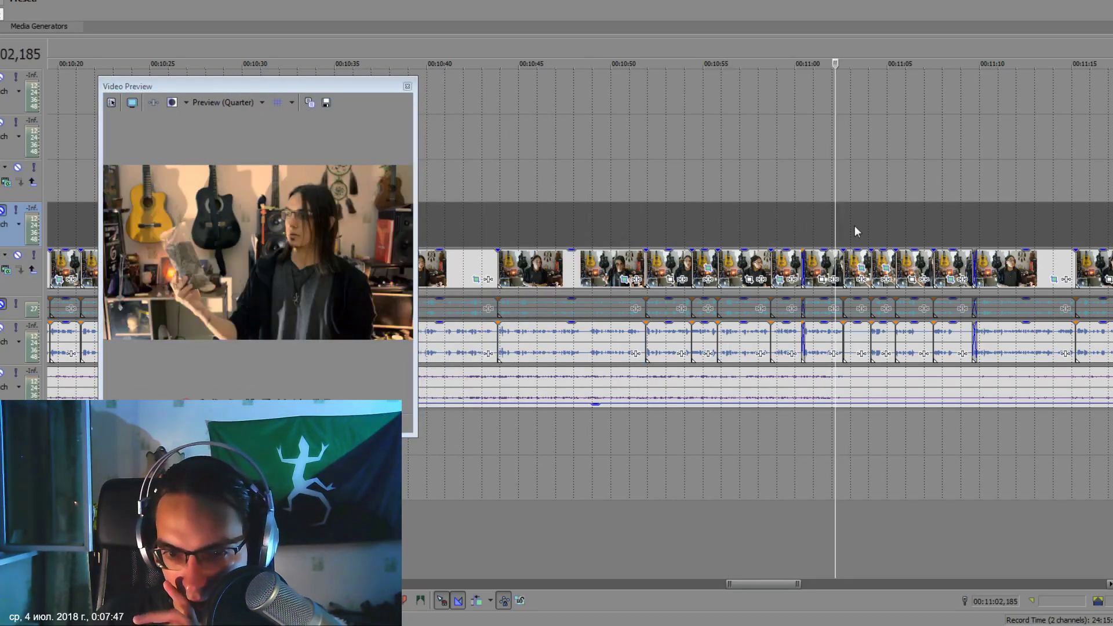
scroll(852, 229, "up", 3)
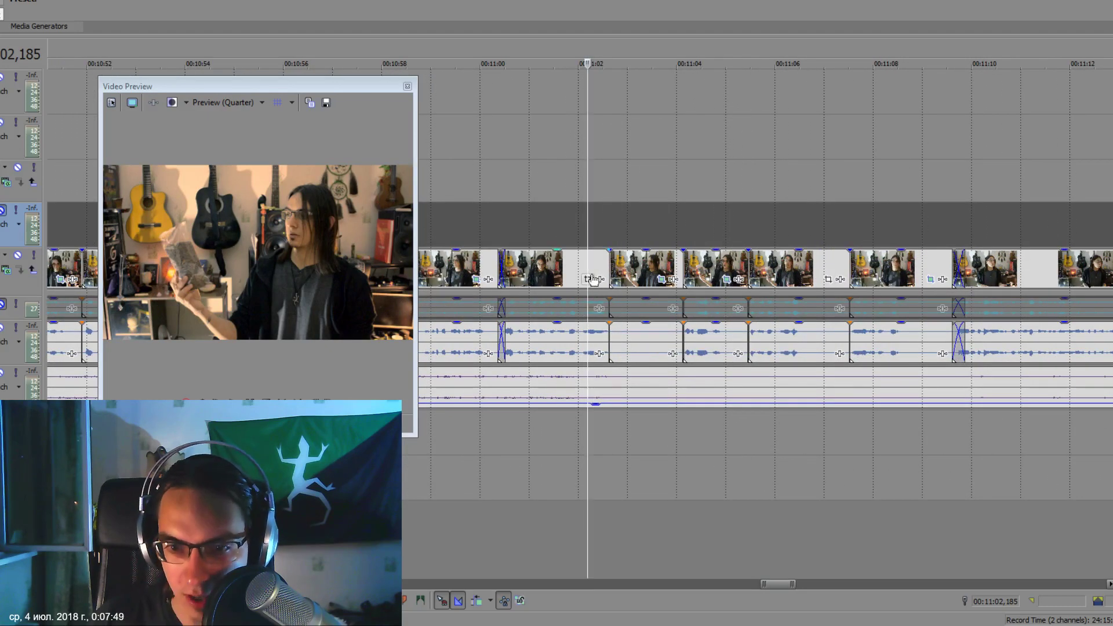
left_click(583, 270)
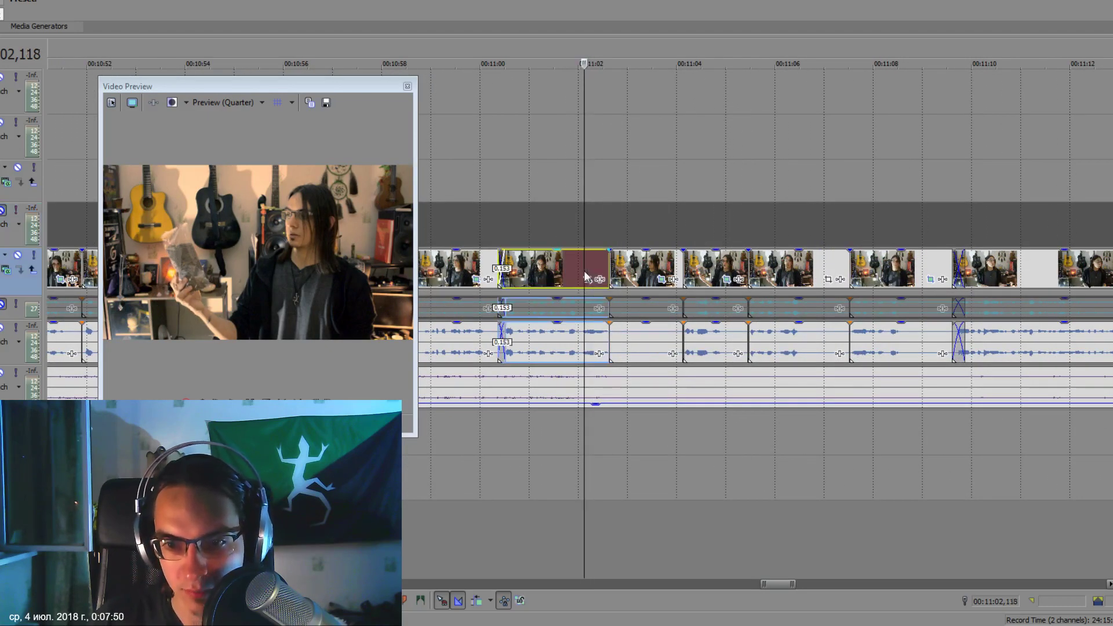
left_click(550, 267)
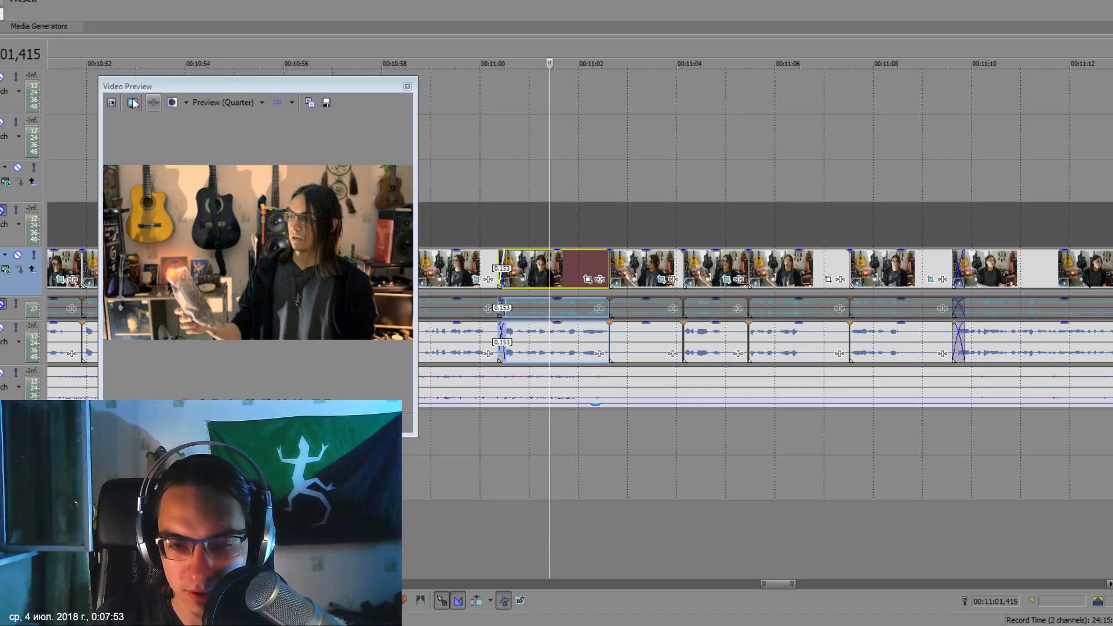
Enlarge the preview further and settle on frame 33104.
mouse_move(97, 77)
left_mouse_down()
mouse_move(0, 19)
mouse_move(0, 0)
left_mouse_up()
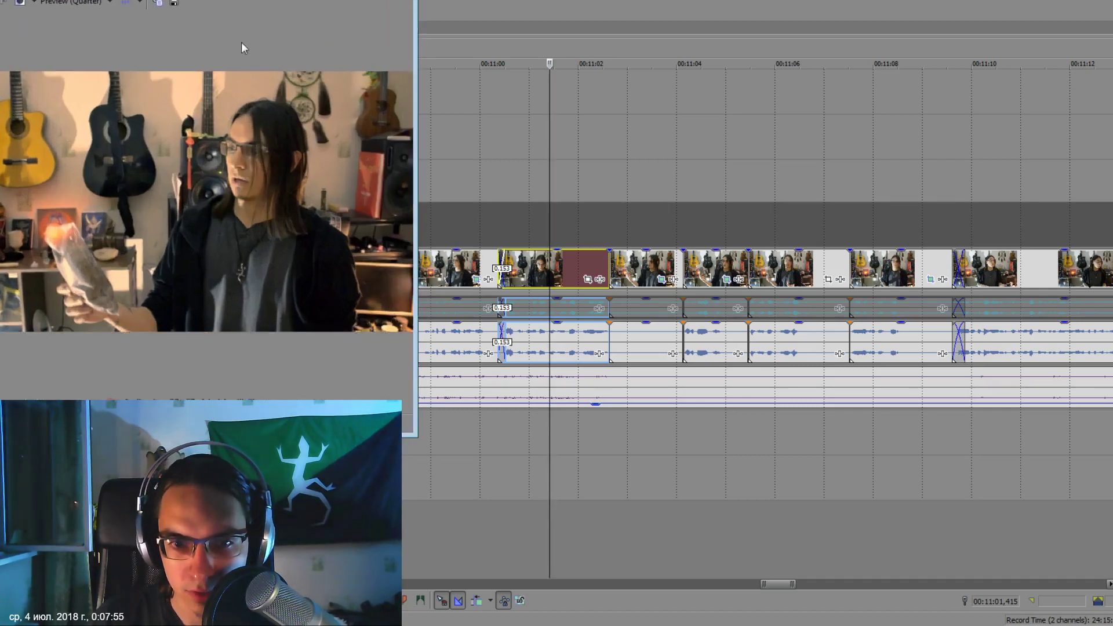
left_click_drag(58, 29, 4, 3)
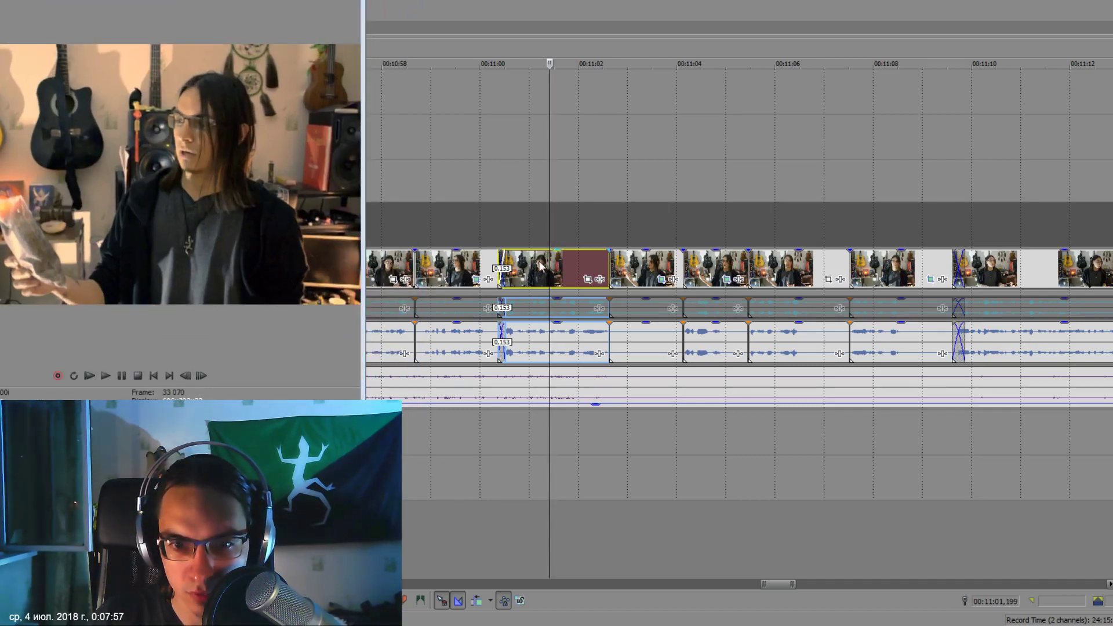
left_click(577, 261)
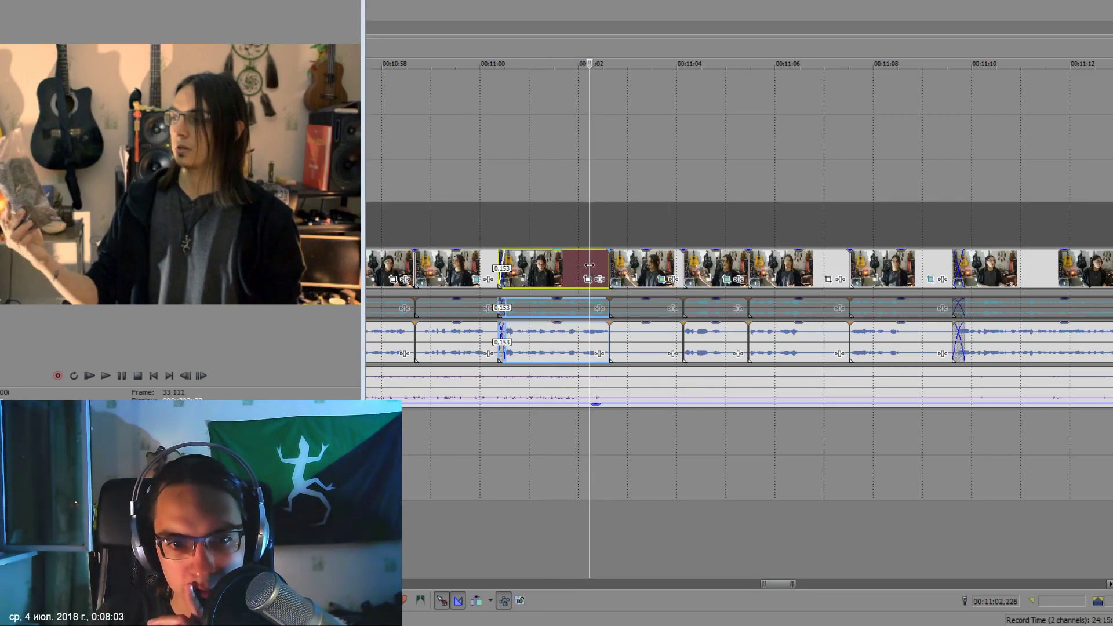
left_click(583, 263)
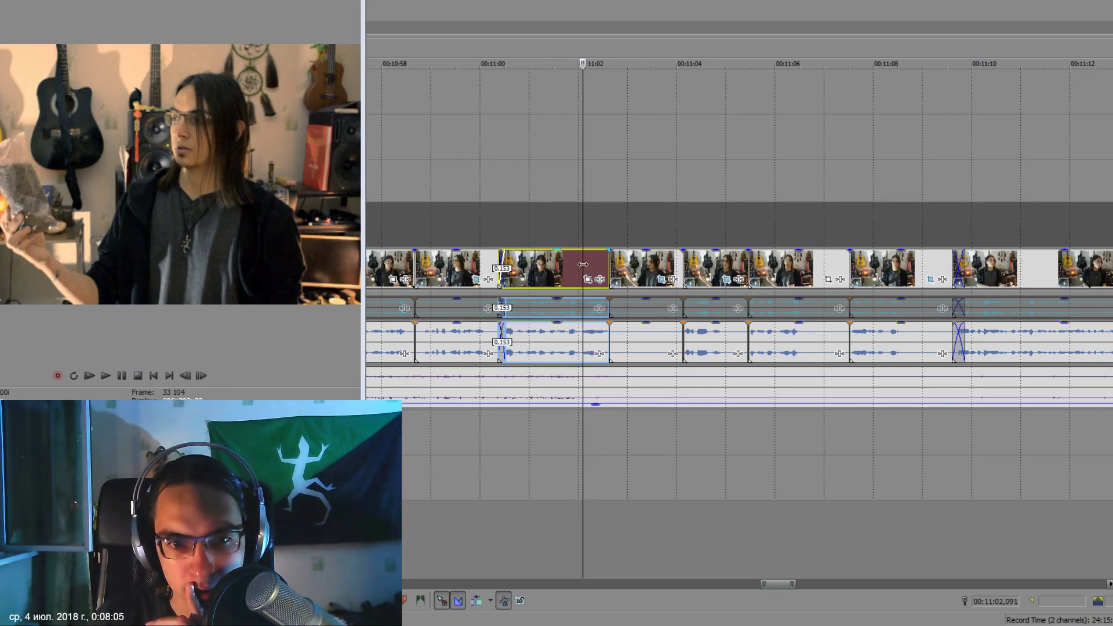
Set preview quality to Best and save the snapshot as image21.jpg on the Desktop.
left_click(21, 2)
mouse_move(27, 36)
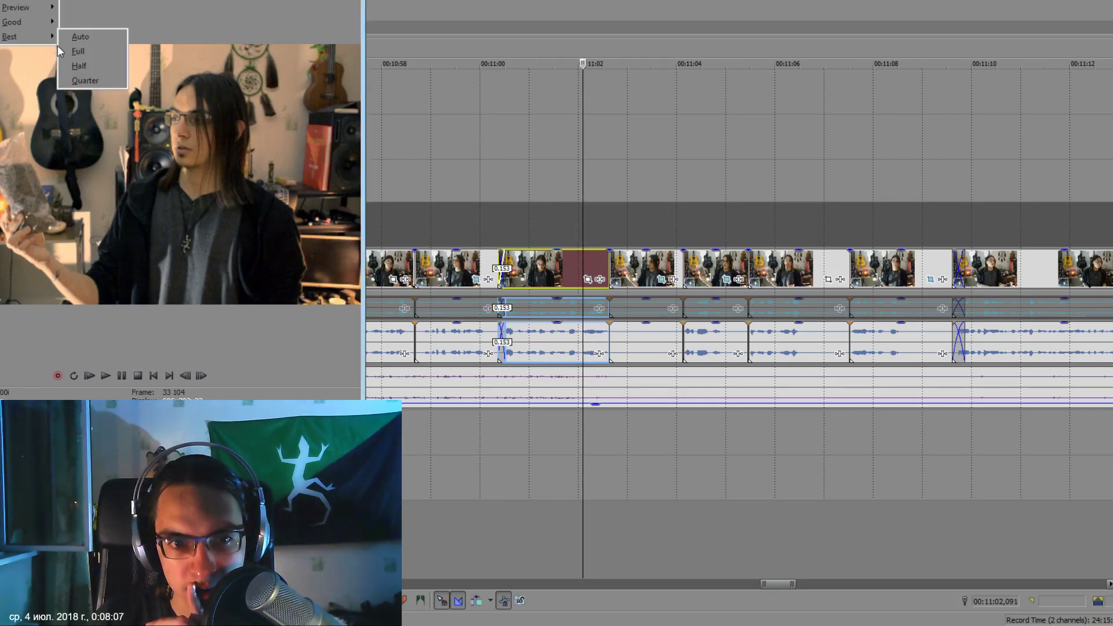
left_click(68, 56)
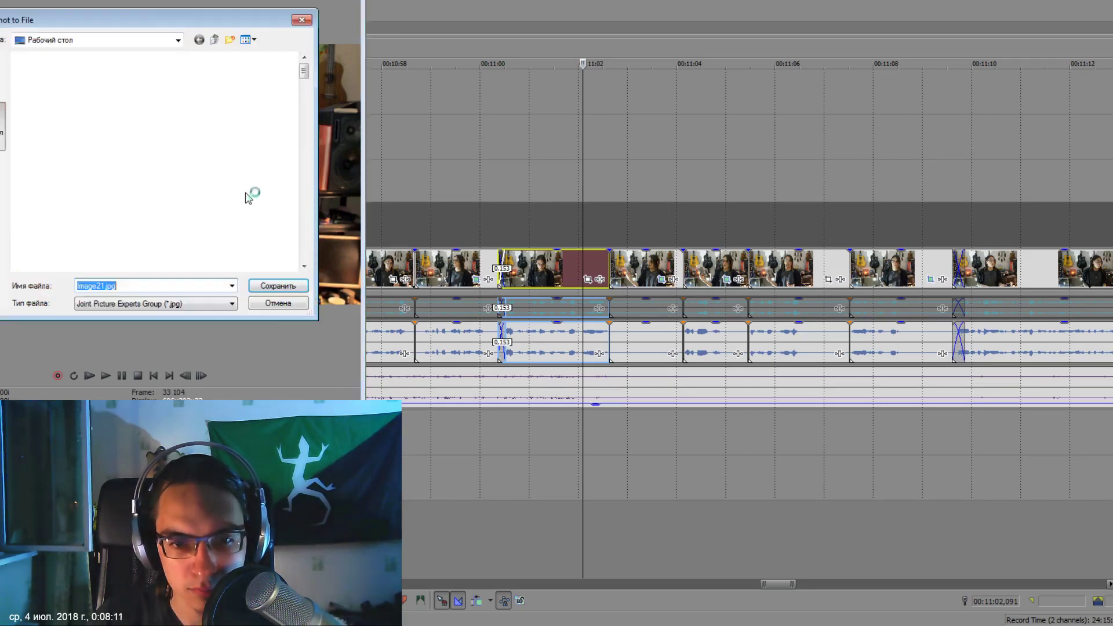
key("Return")
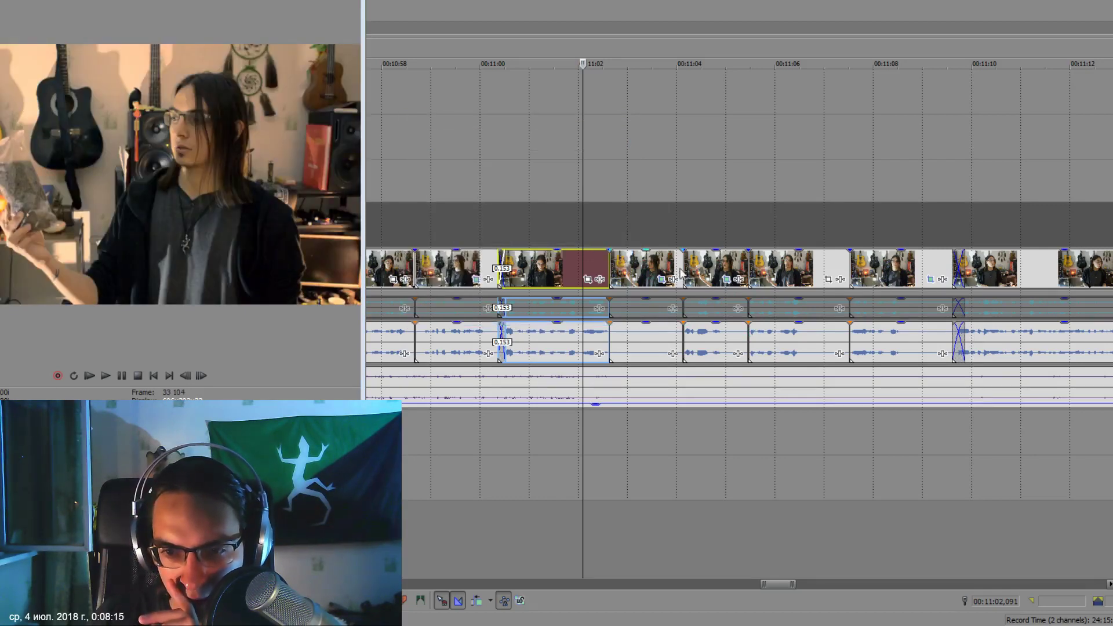
Scrub forward through the clips to about 00:11:05,339.
left_click(647, 271)
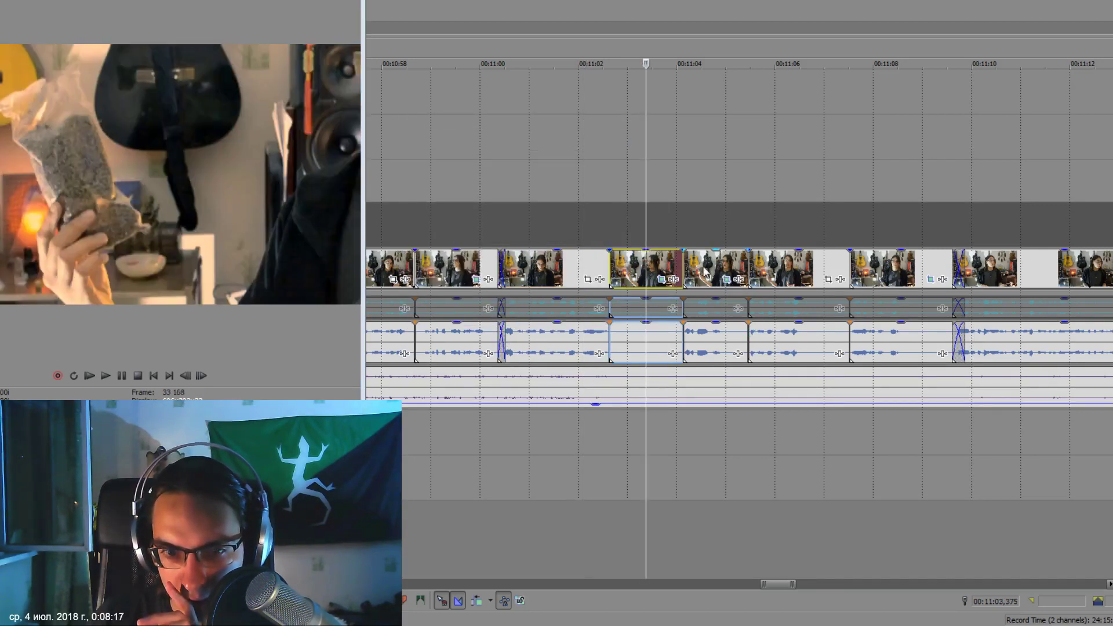
left_click(703, 272)
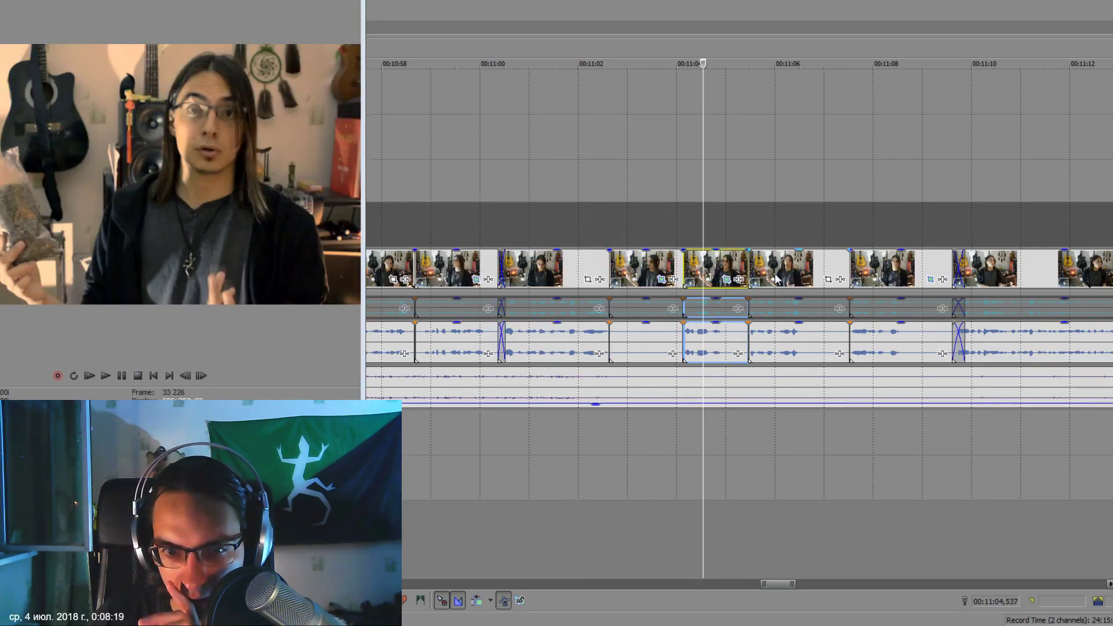
scroll(780, 290, "up", 3)
scroll(781, 295, "up", 2)
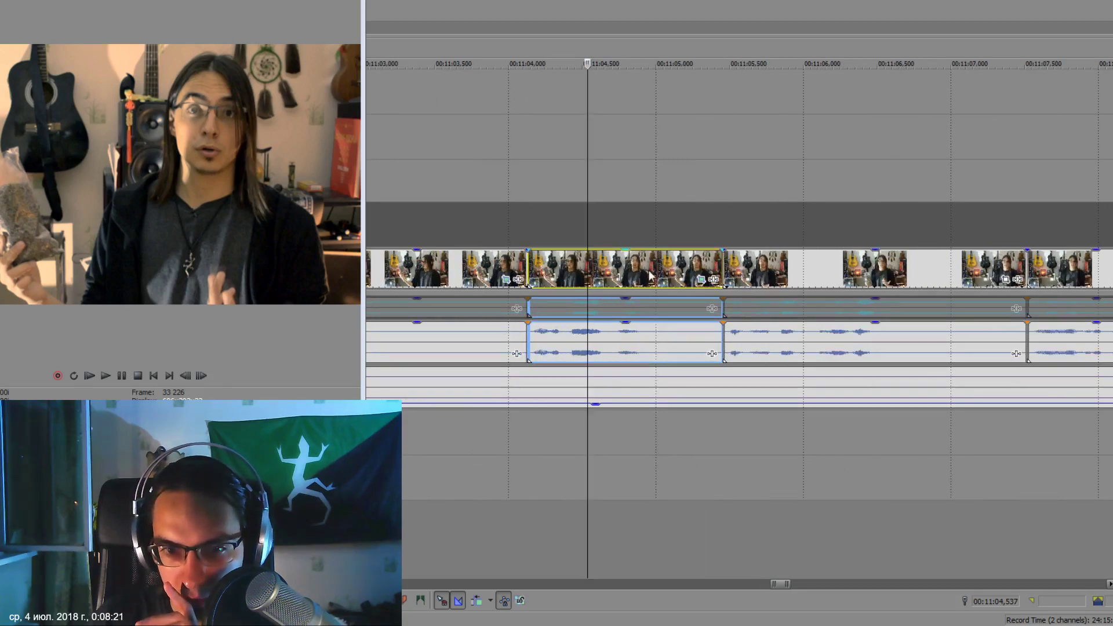
left_click(649, 276)
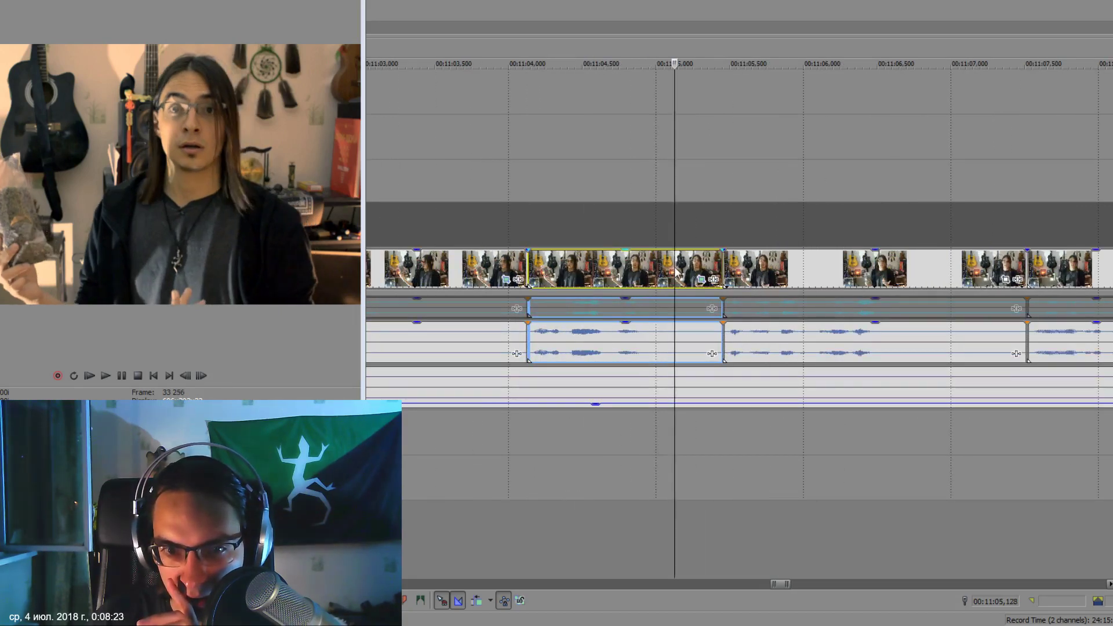
left_click(674, 276)
left_click(706, 276)
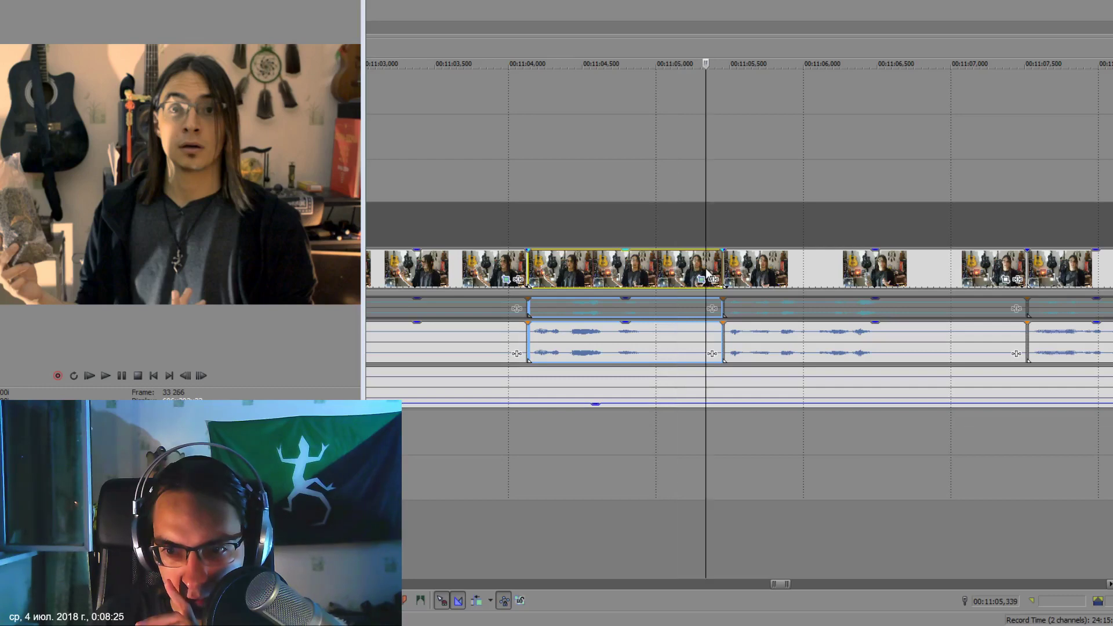
Select clip DSC_2586 at 00:11:07,5–00:11:09,5 and open its Event Pan/Crop settings.
left_click(940, 281)
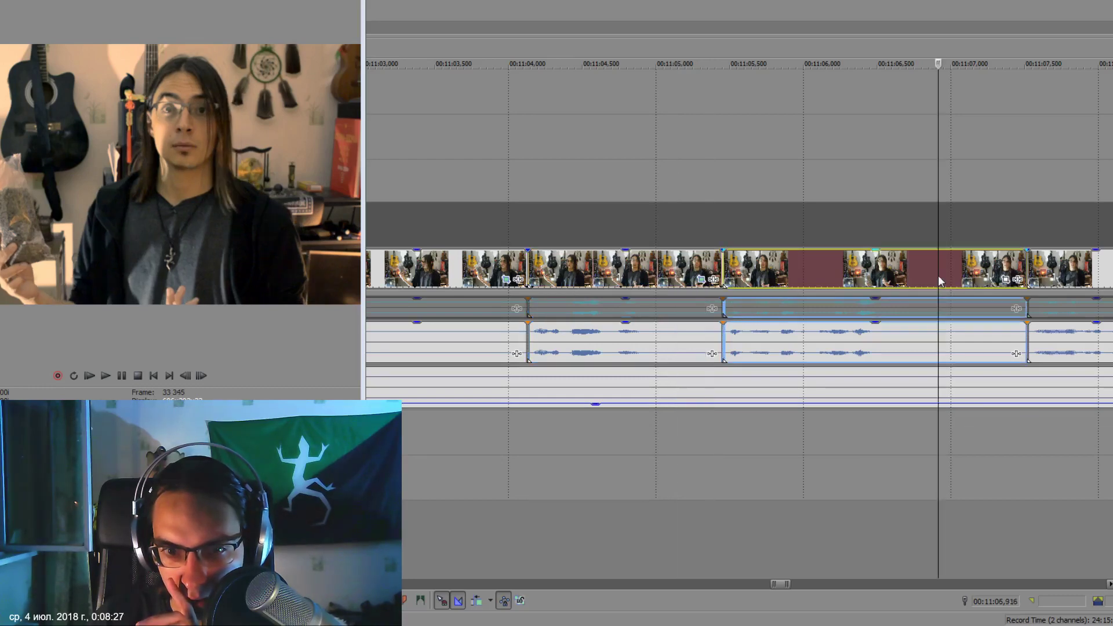
left_click(881, 282)
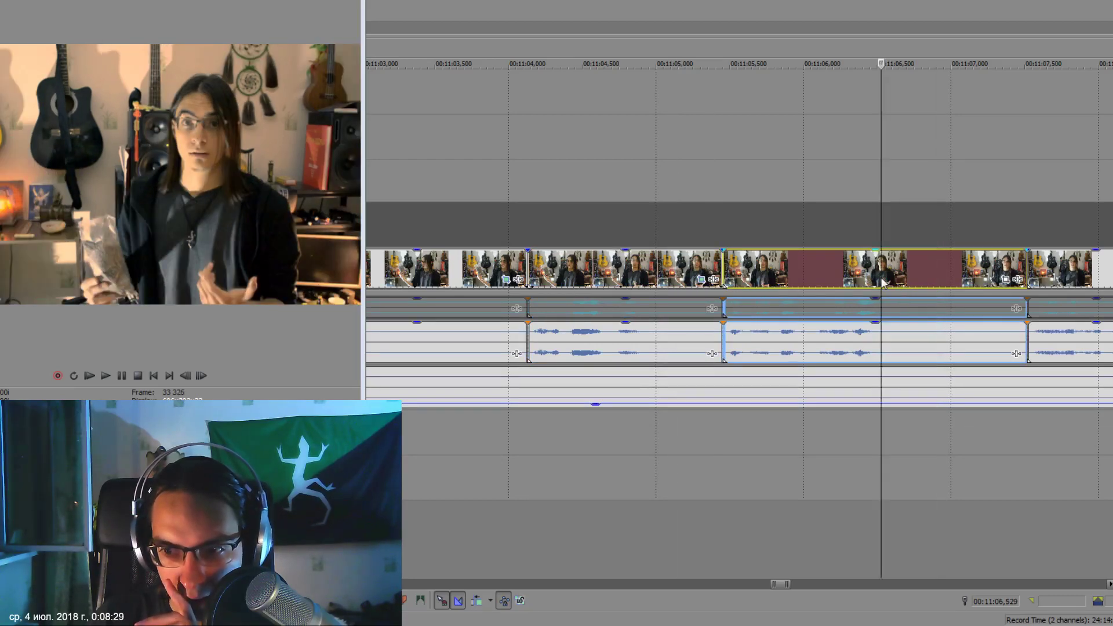
left_click(855, 282)
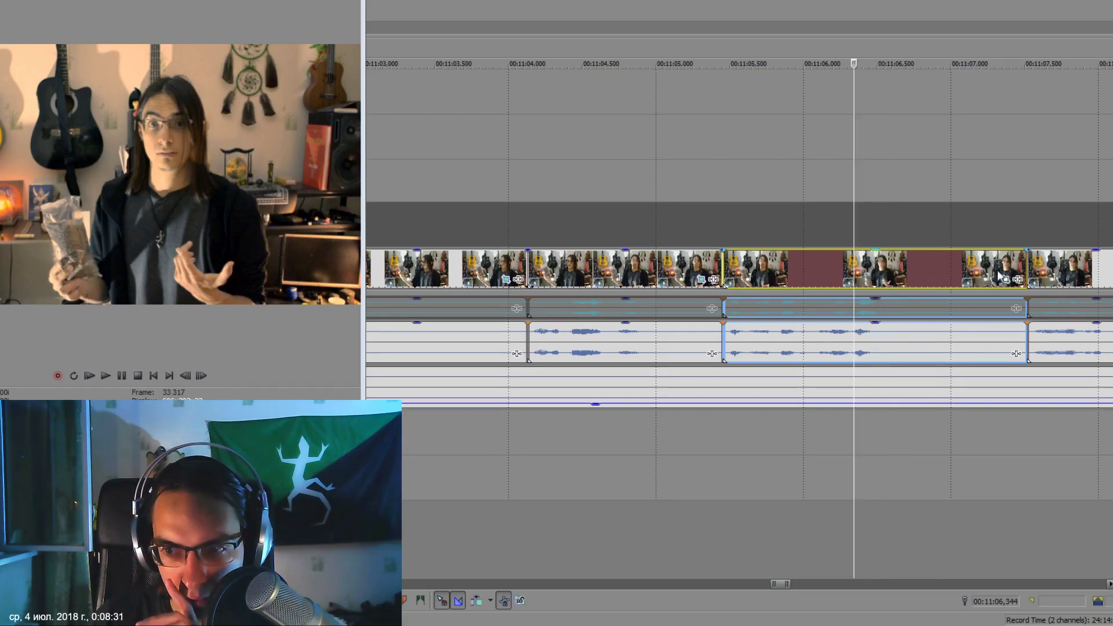
left_click(998, 279)
scroll(864, 335, "up", 1)
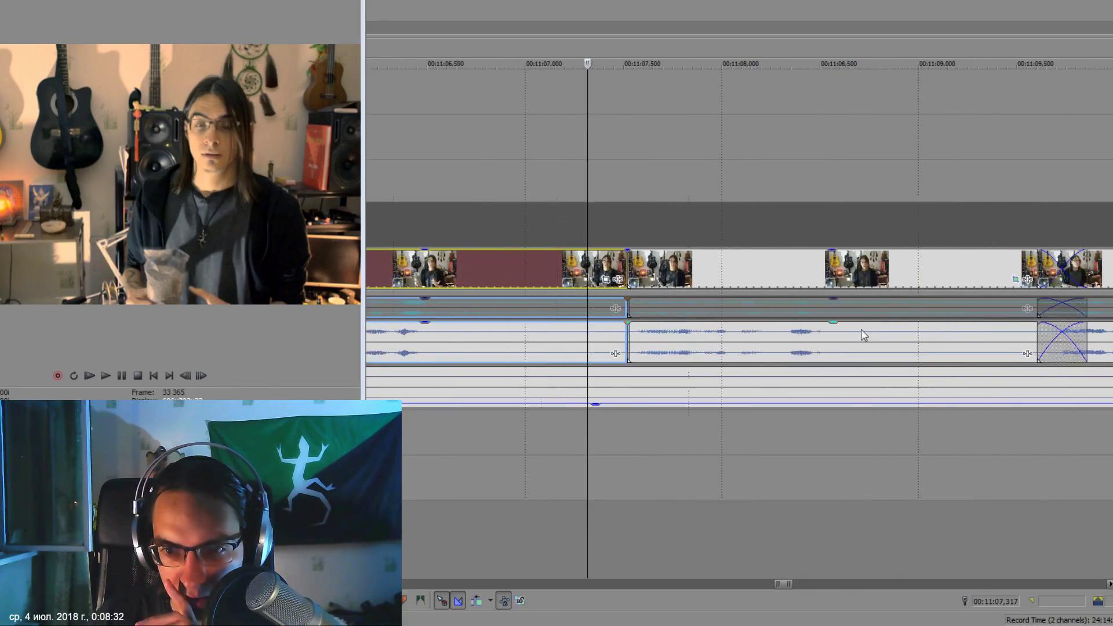
left_click(898, 278)
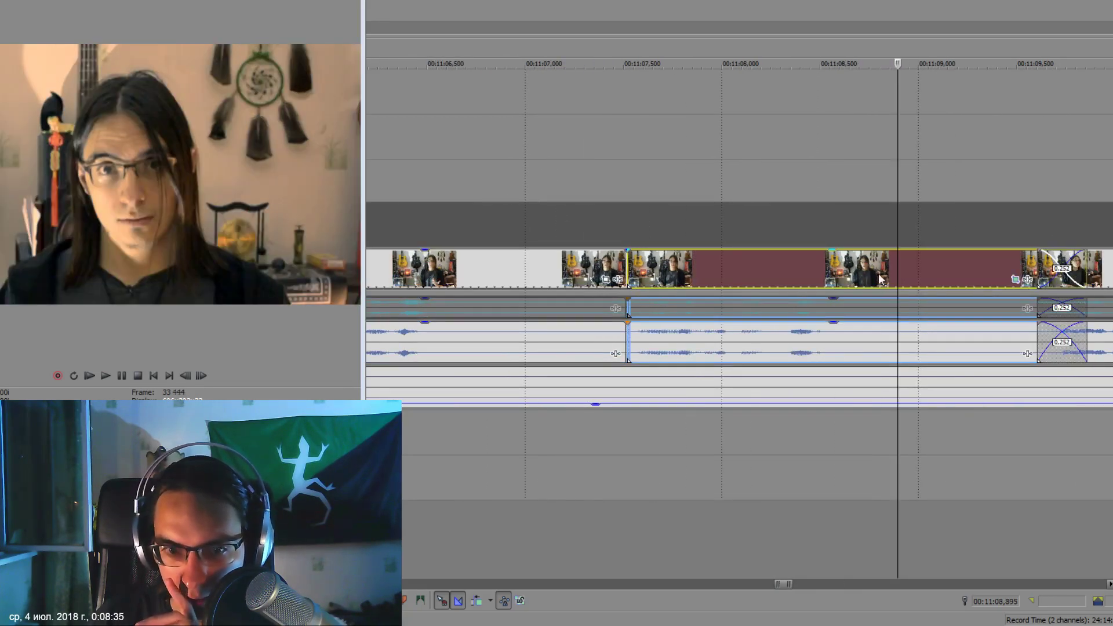
left_click(1028, 280)
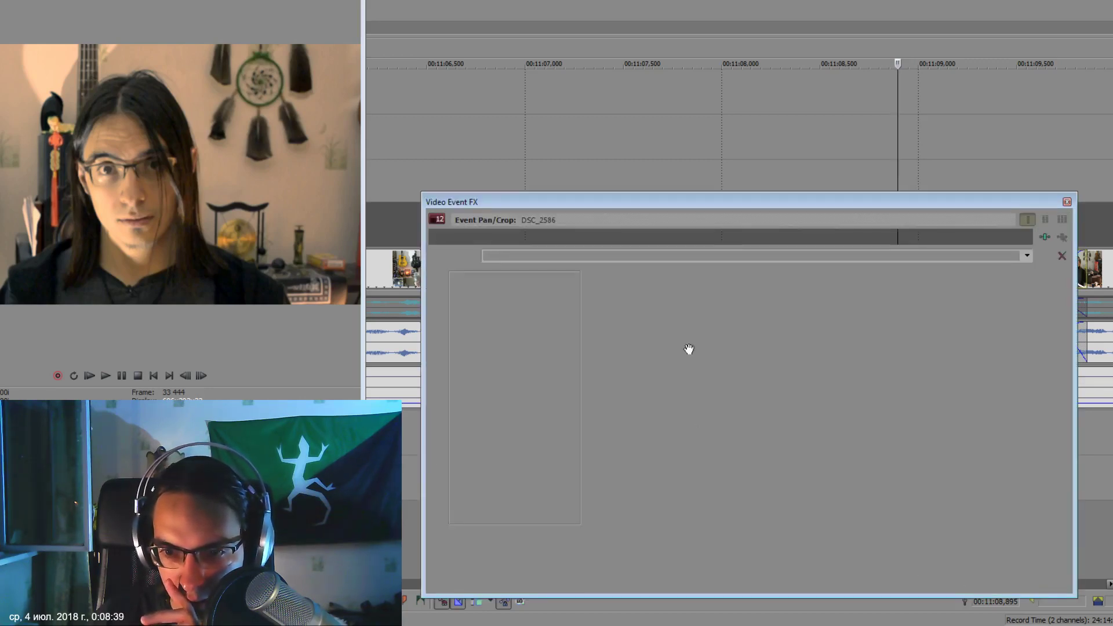
Restore the crop to the full 1920×1080 frame and save the frame as Image22.jpg.
right_click(793, 339)
left_click(812, 346)
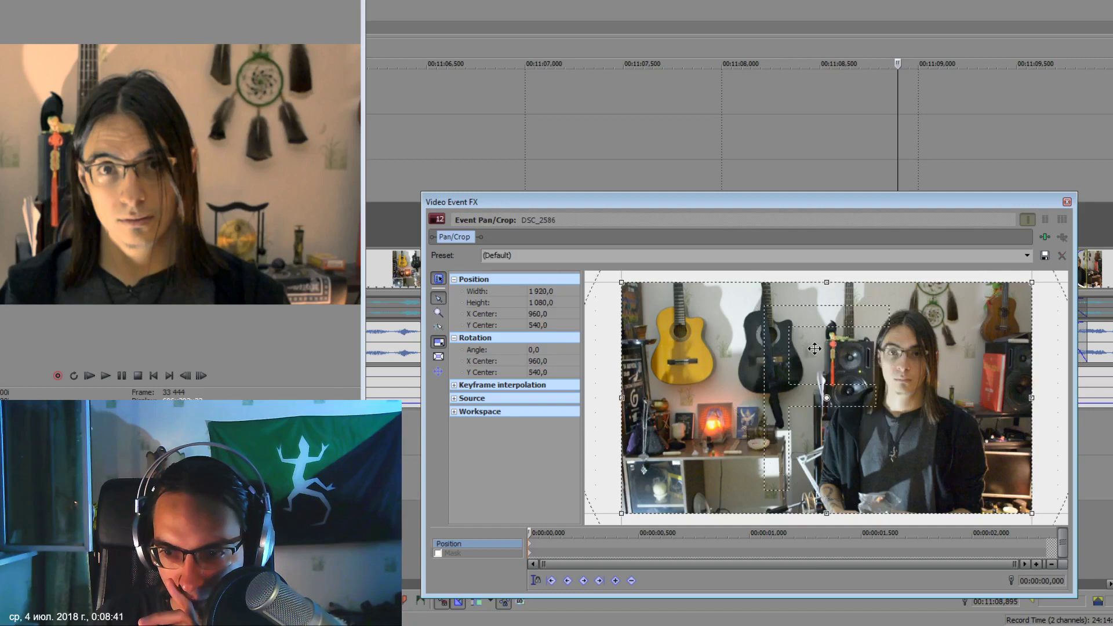
left_click(1067, 201)
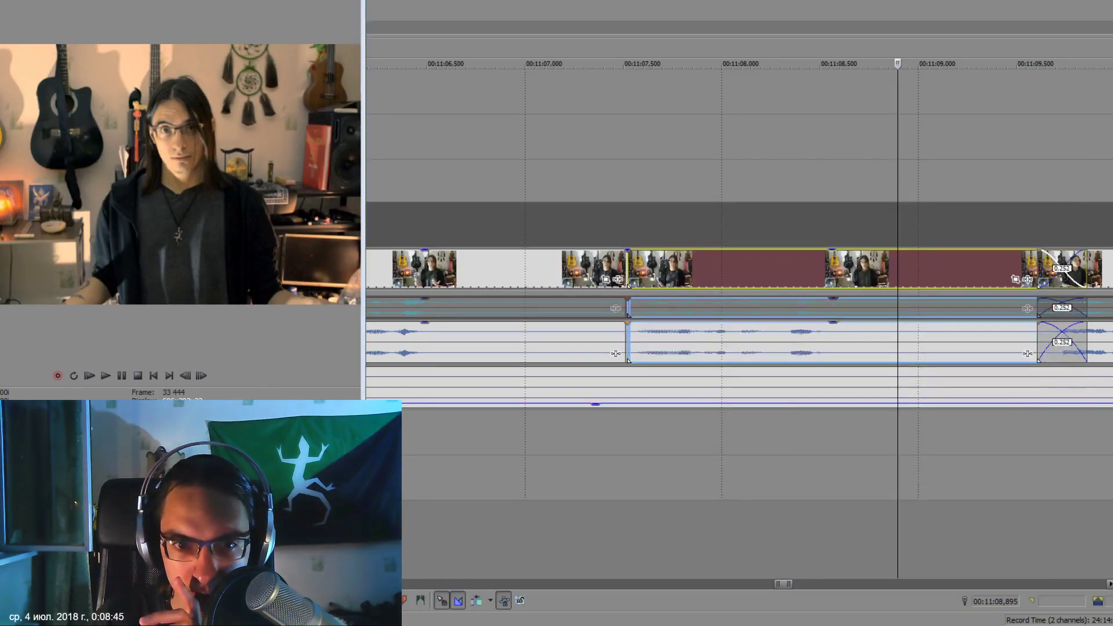
left_click(278, 299)
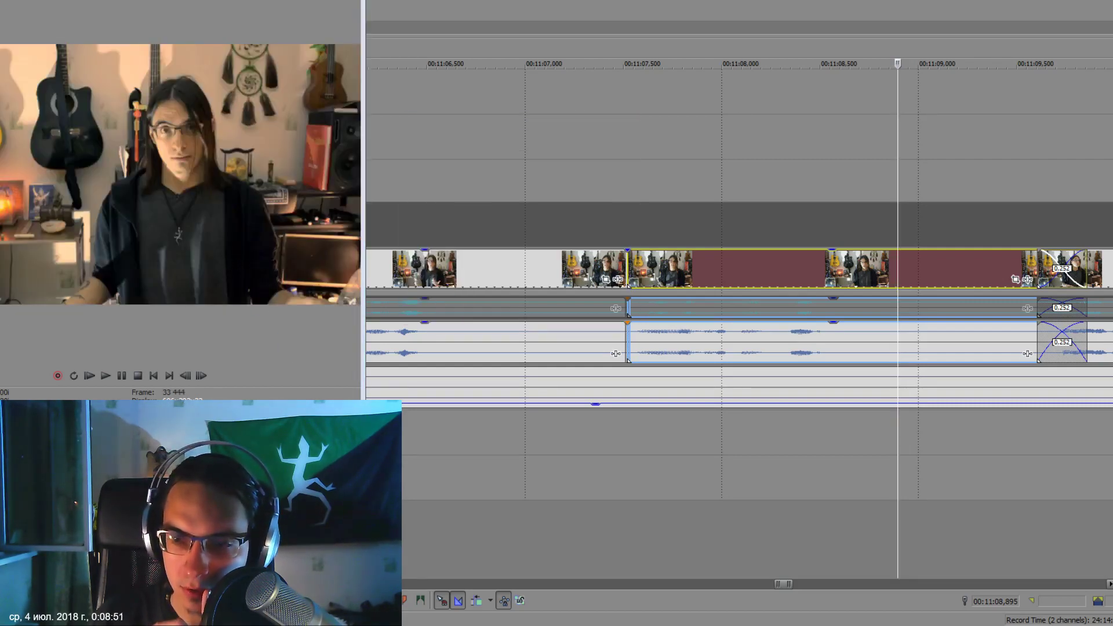
Quit Vegas Pro without saving and open Image22.jpg in Photoshop.
left_click(1081, 9)
left_click(563, 219)
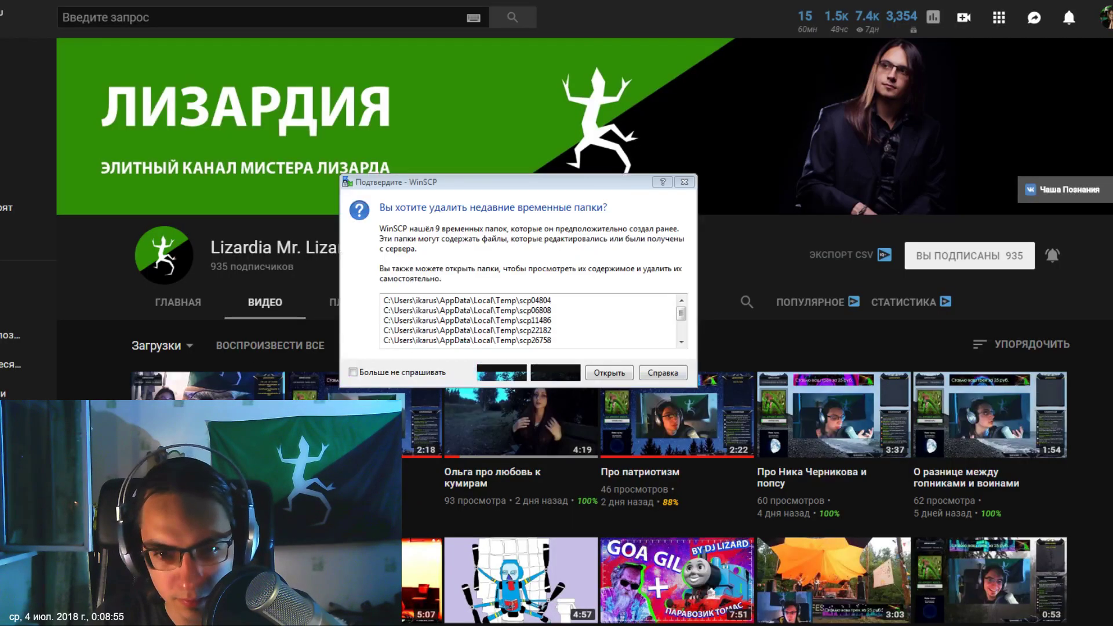
key("super+d")
left_click(218, 183)
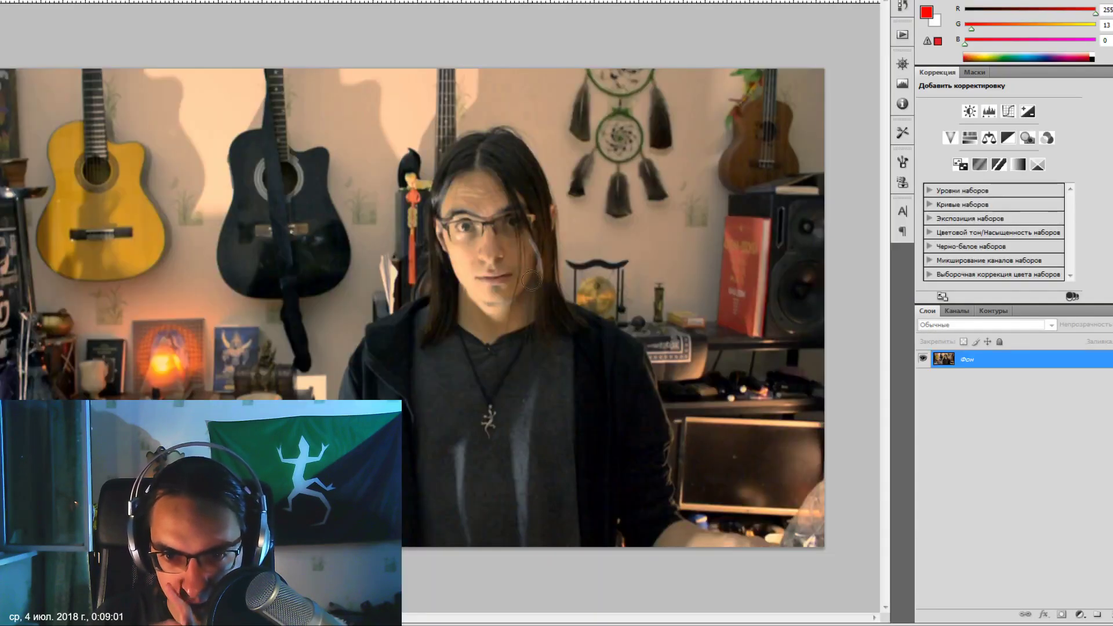
Duplicate the Фон background layer as Фон копия.
right_click(984, 362)
left_click(1005, 394)
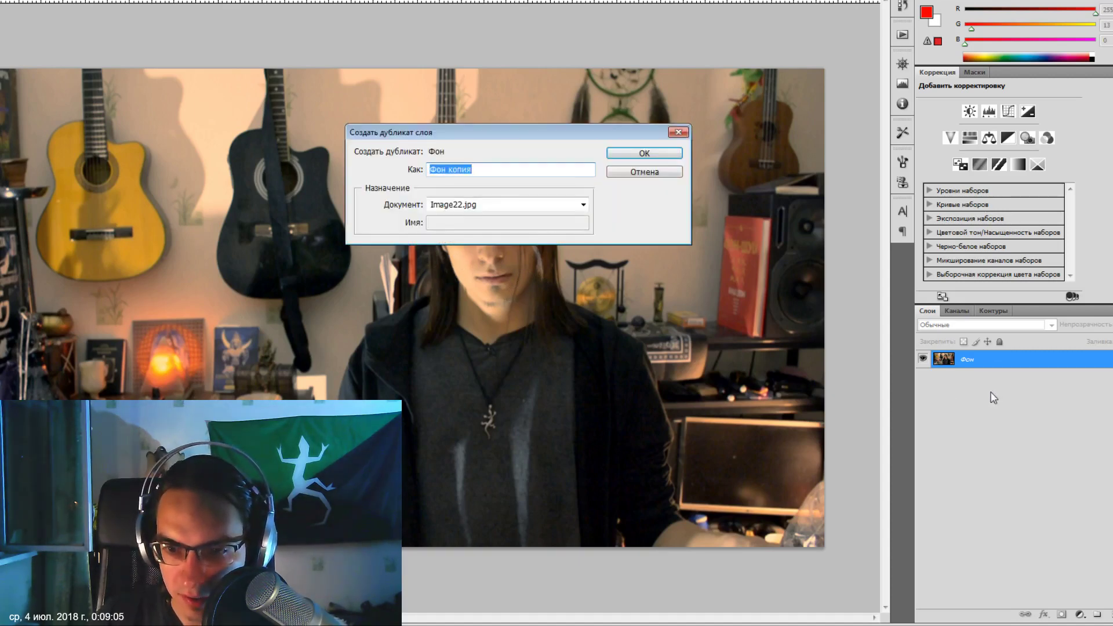
key("Return")
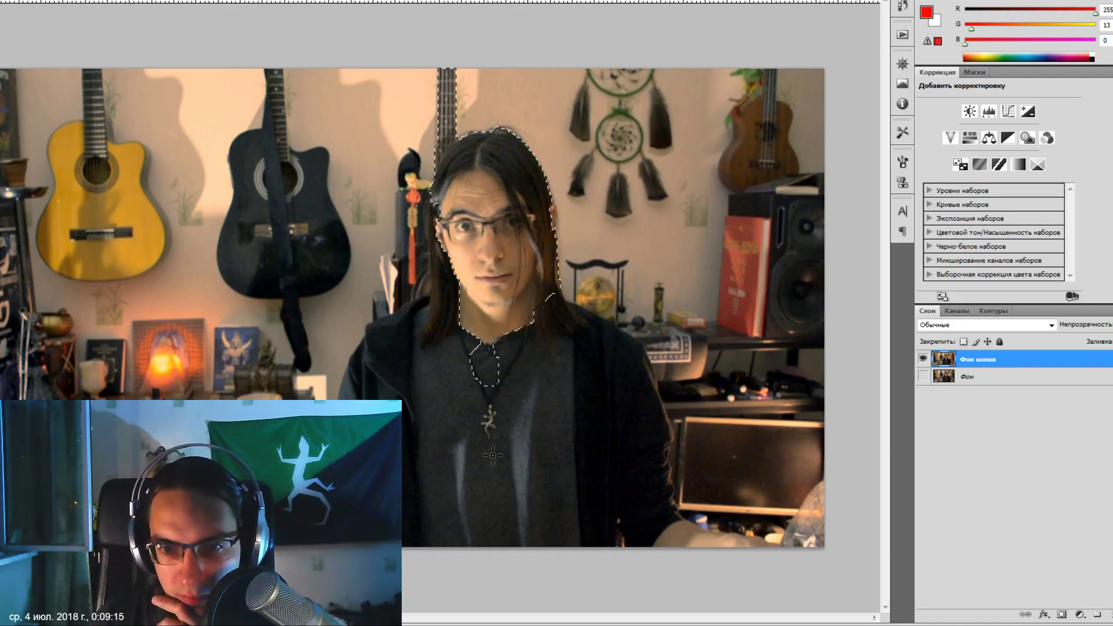
Quick-select the person, copy it to new layer Слой 1, and hide Фон копия.
left_click_drag(488, 164, 768, 571)
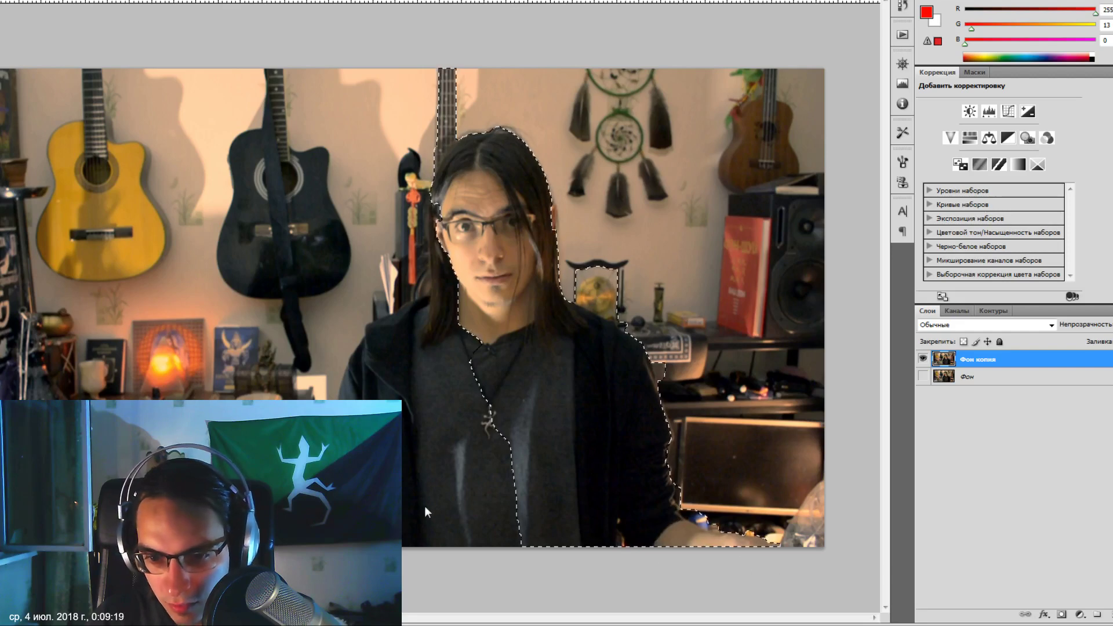
left_click_drag(353, 371, 406, 266)
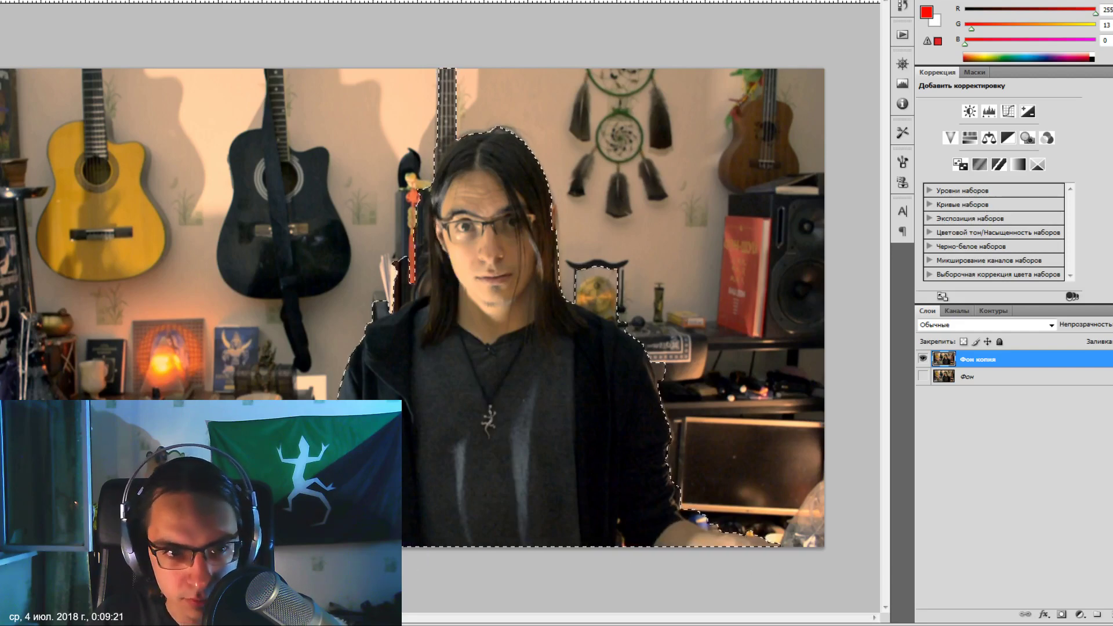
right_click(3, 55)
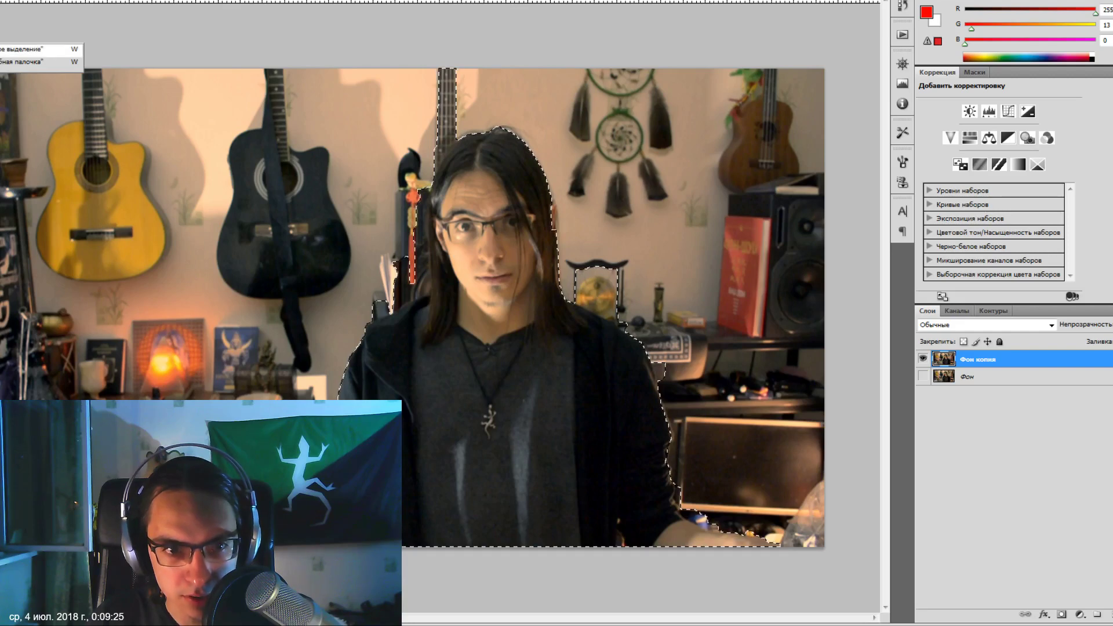
left_click(3, 49)
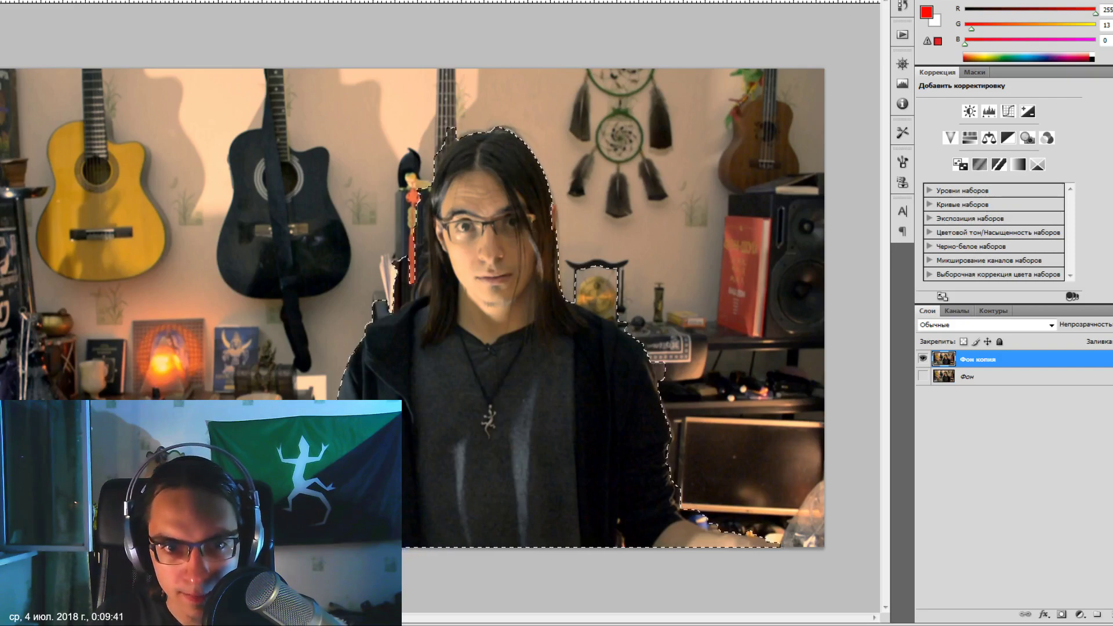
left_click(93, 1)
left_click(329, 21)
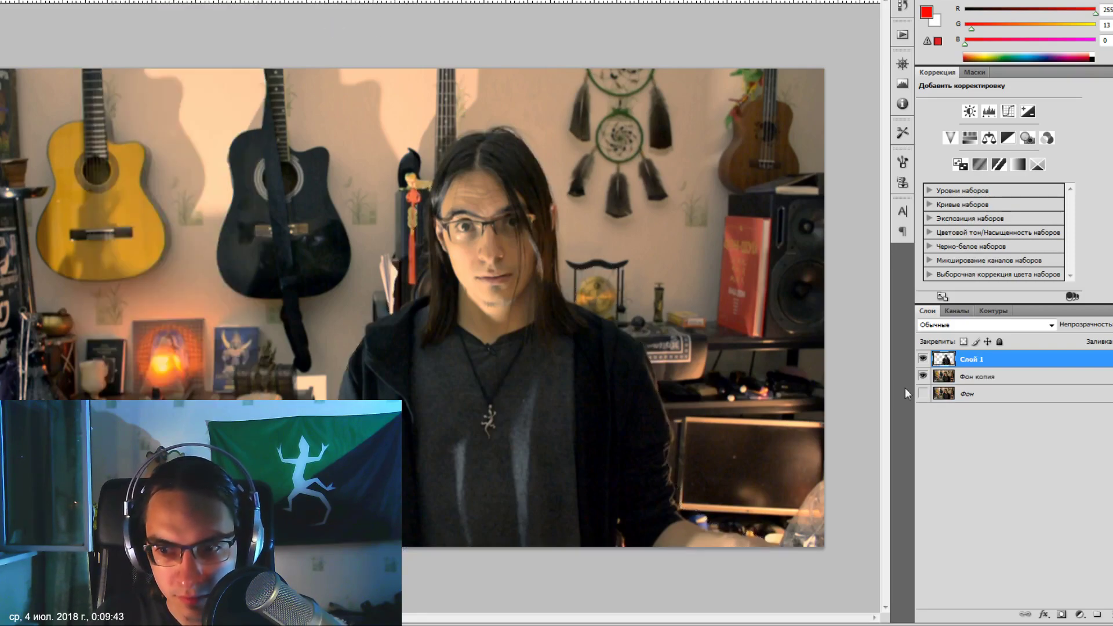
left_click(923, 376)
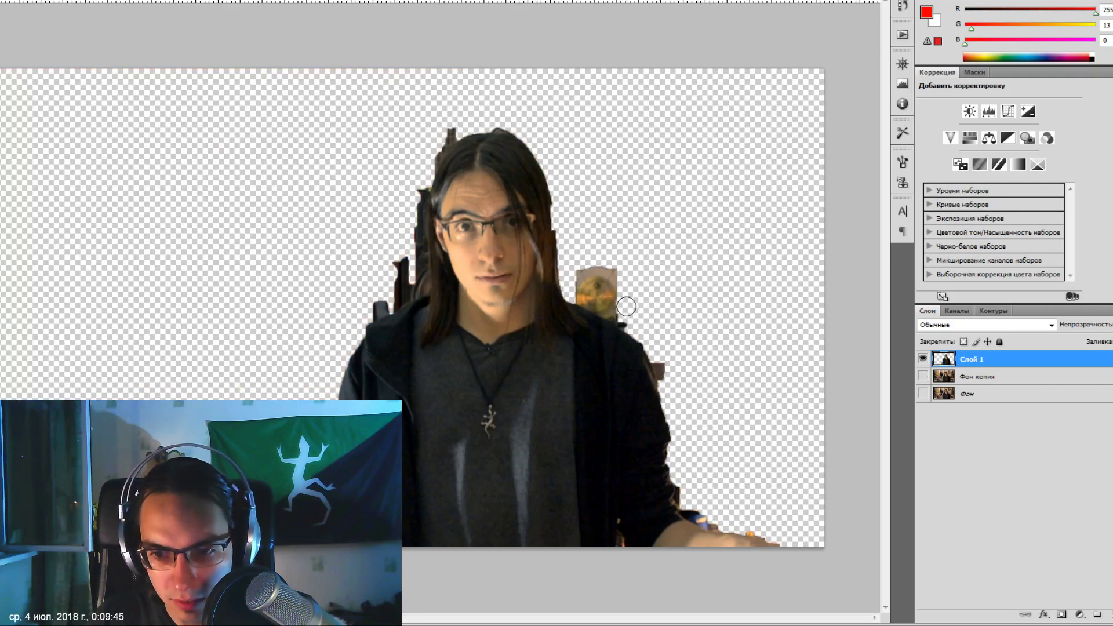
Zoom in and erase the table, brown rectangle and lamp beside the figure.
key("ctrl+plus")
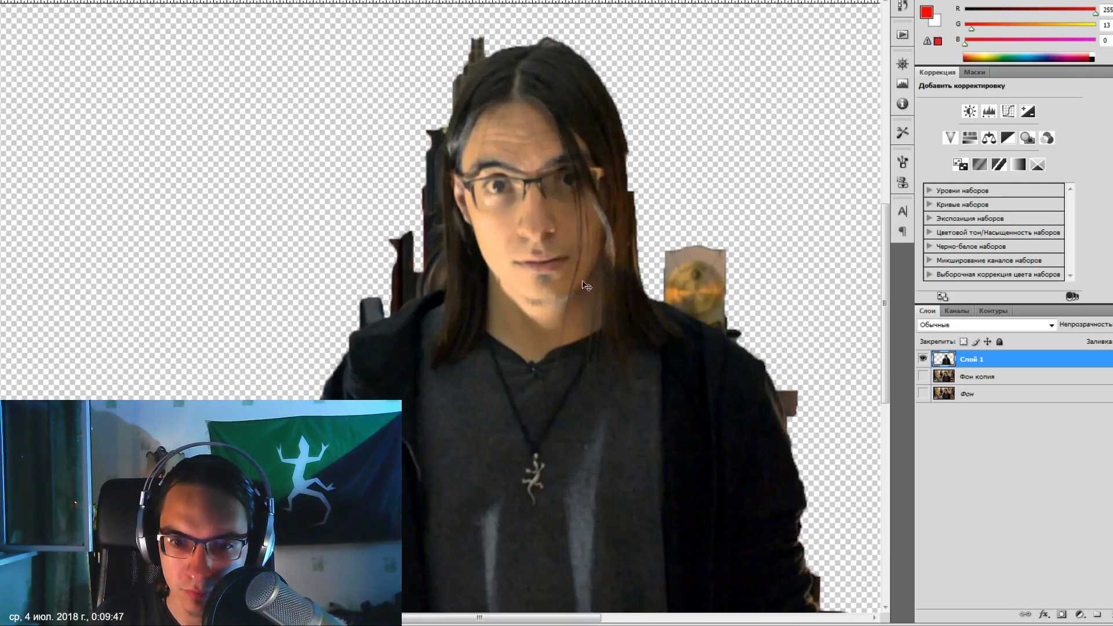
key("ctrl+plus")
left_click_drag(723, 318, 499, 296)
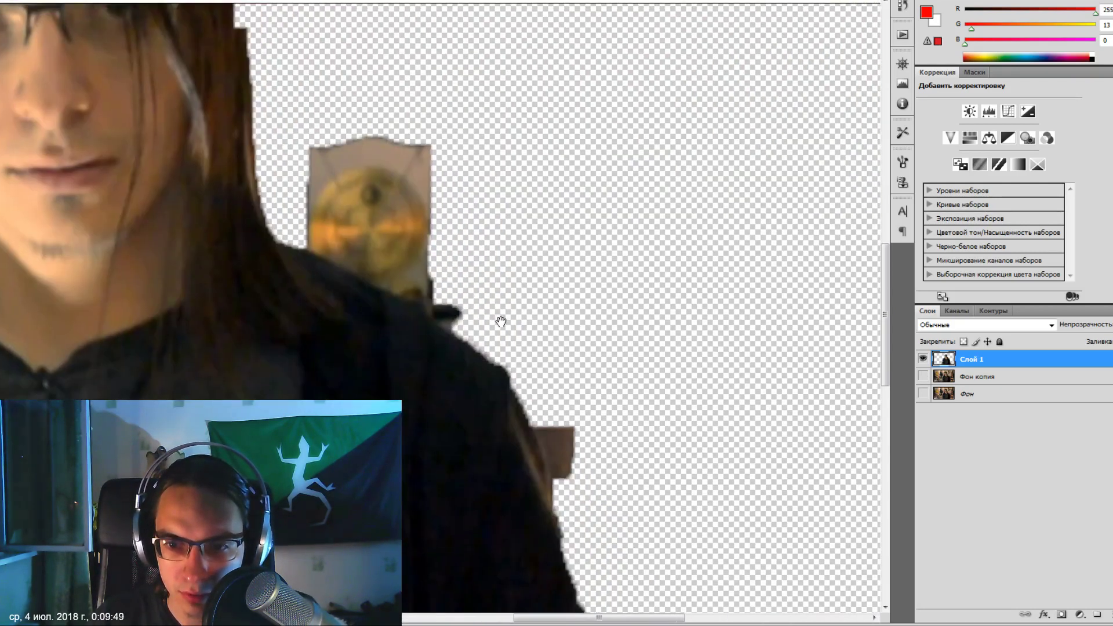
left_click_drag(587, 476, 532, 185)
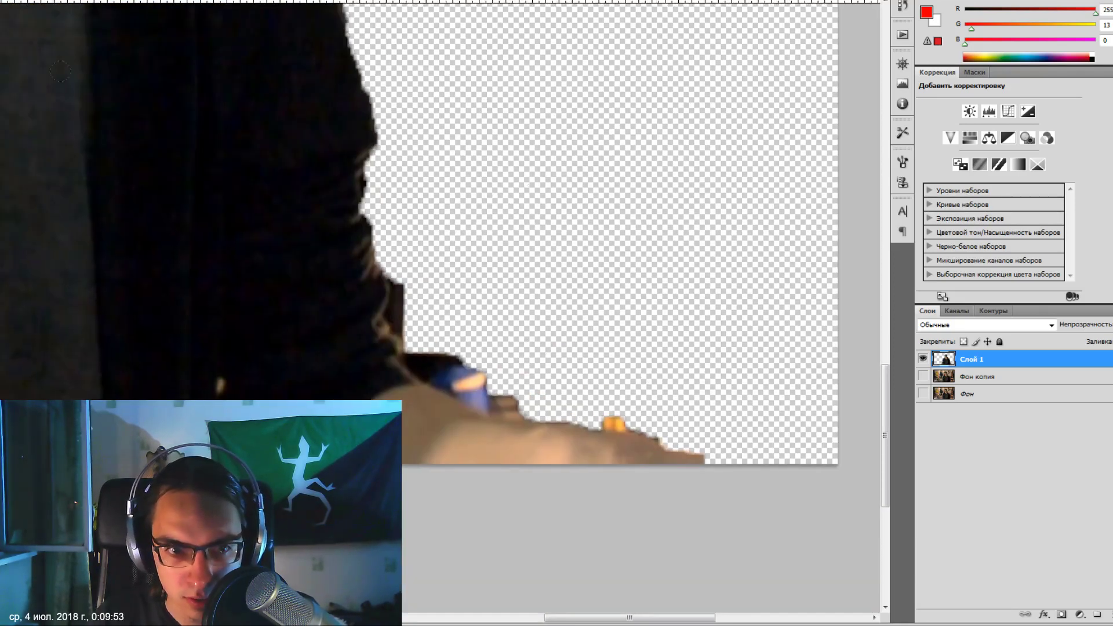
mouse_move(713, 431)
left_mouse_down()
mouse_move(580, 429)
mouse_move(469, 383)
mouse_move(400, 302)
mouse_move(390, 237)
left_mouse_up()
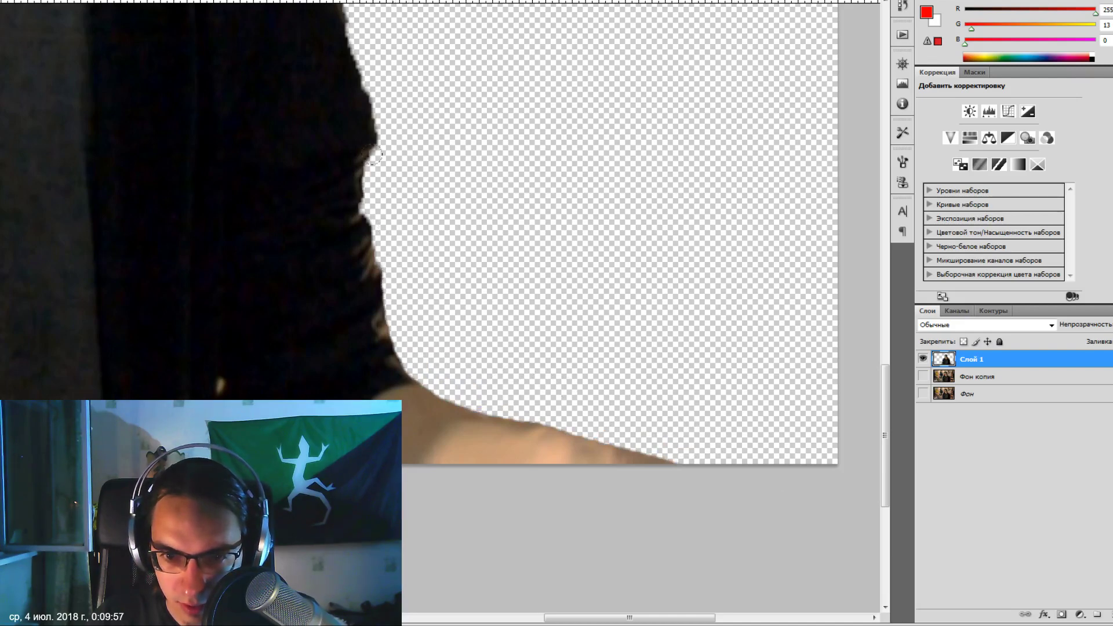
left_click_drag(467, 238, 535, 429)
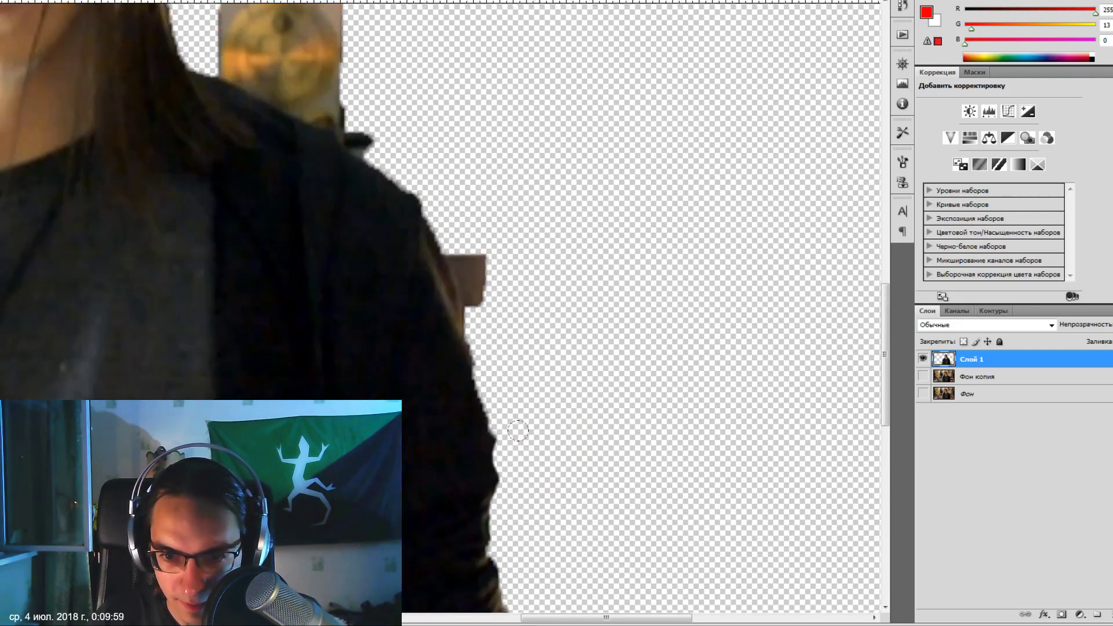
left_click_drag(486, 343, 448, 211)
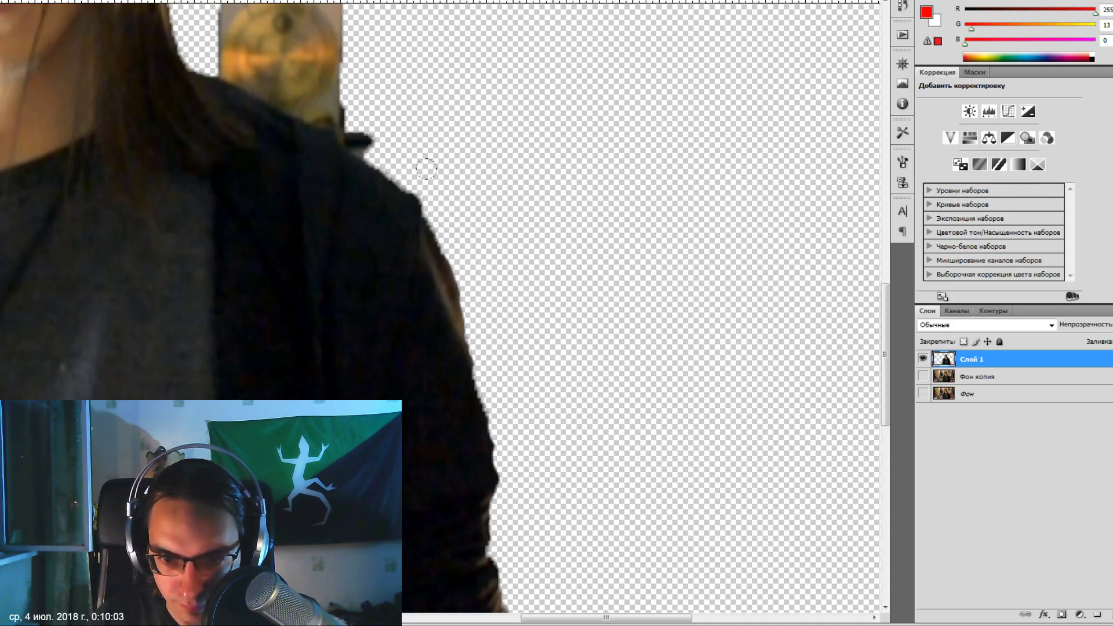
mouse_move(371, 126)
left_mouse_down()
mouse_move(313, 81)
mouse_move(211, 32)
left_mouse_up()
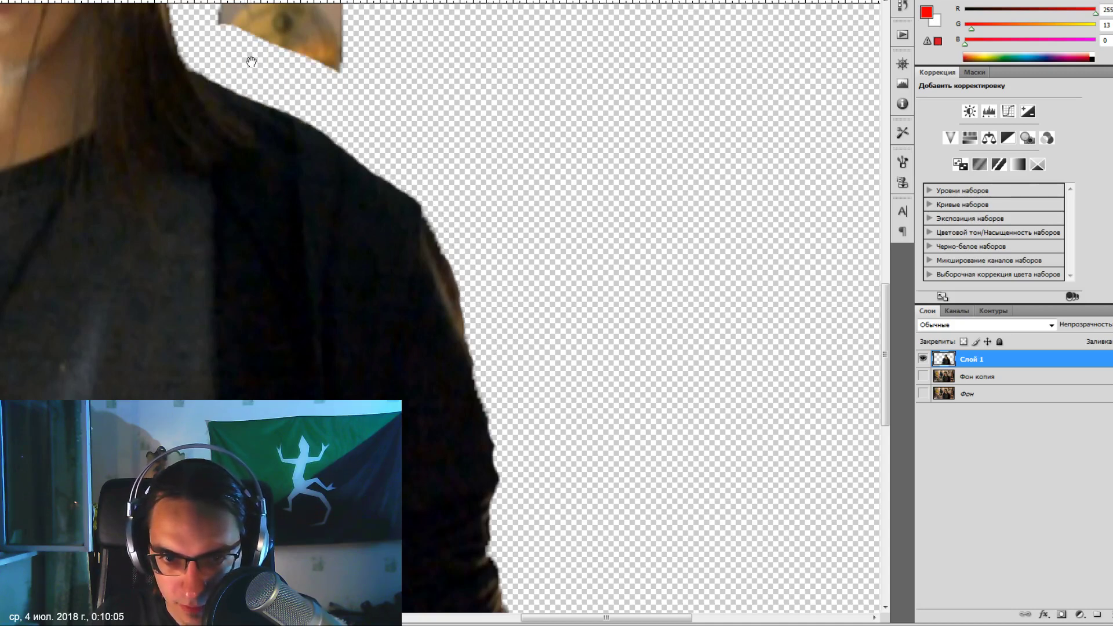
Erase the stray strip along the hair's right edge and scraps around the top of the head.
mouse_move(258, 84)
left_mouse_down()
mouse_move(483, 370)
mouse_move(556, 360)
mouse_move(459, 256)
mouse_move(574, 296)
left_mouse_up()
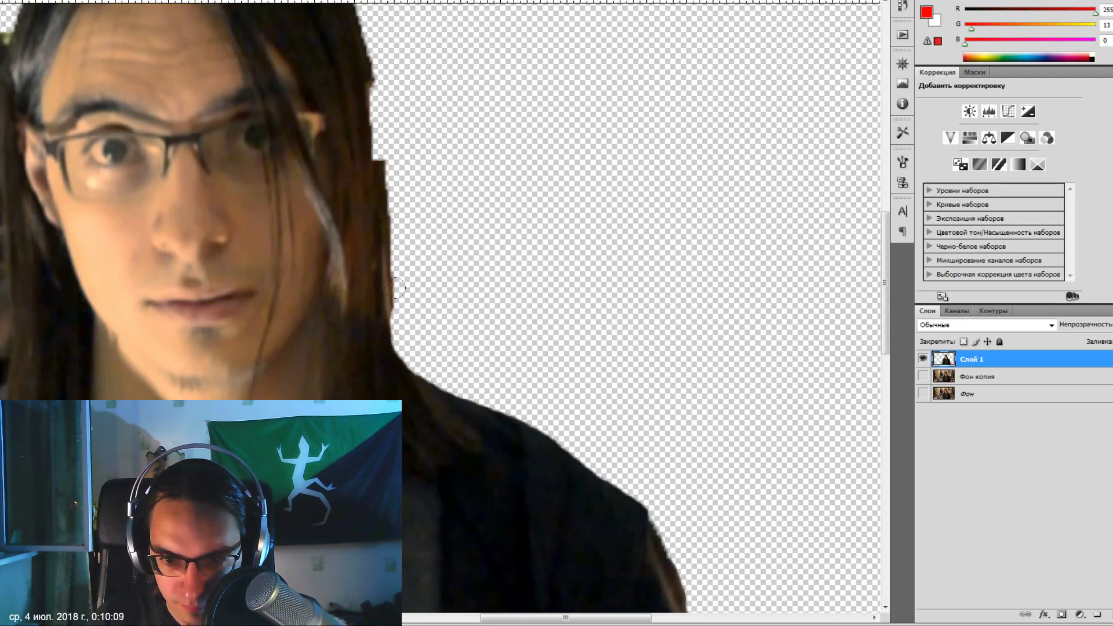
left_click_drag(396, 287, 388, 205)
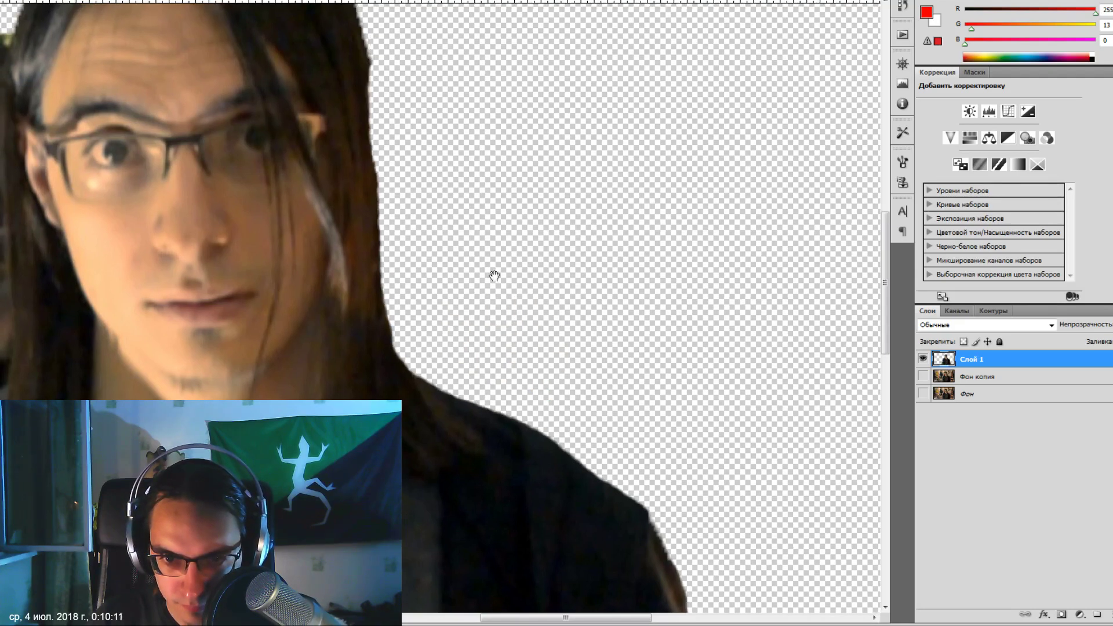
left_click_drag(433, 100, 538, 361)
mouse_move(493, 291)
left_mouse_down()
mouse_move(405, 131)
mouse_move(338, 85)
mouse_move(208, 79)
mouse_move(118, 118)
mouse_move(50, 308)
left_mouse_up()
mouse_move(227, 75)
left_mouse_down()
mouse_move(197, 145)
mouse_move(117, 186)
mouse_move(43, 286)
left_mouse_up()
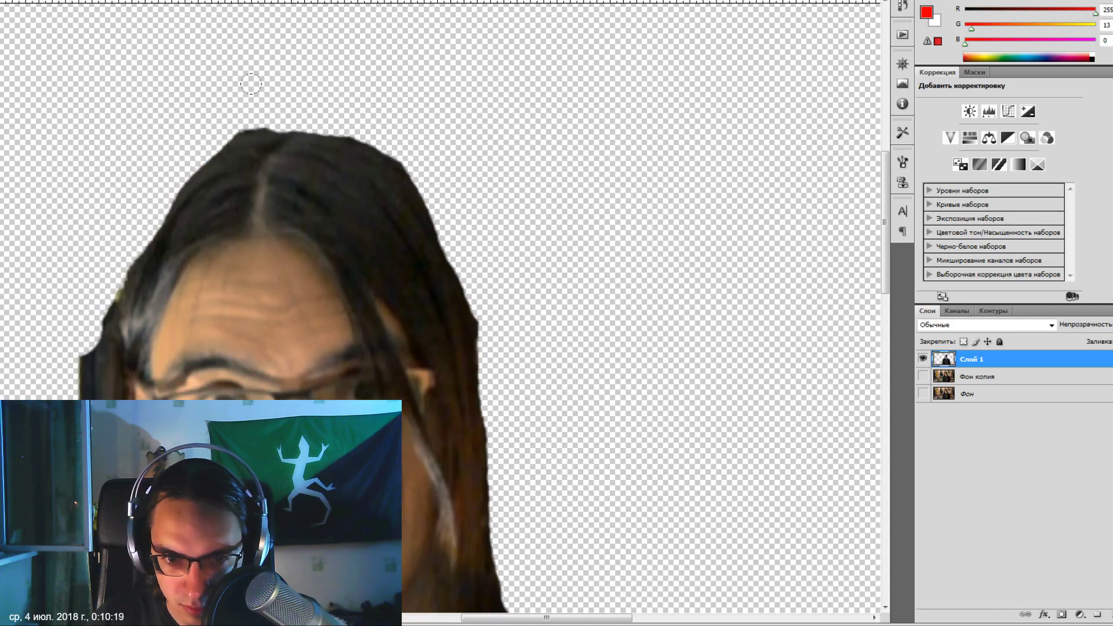
Erase the dark strips and fragments along the left side of the hair.
scroll(427, 50, "down", 3)
scroll(380, 168, "left", 5)
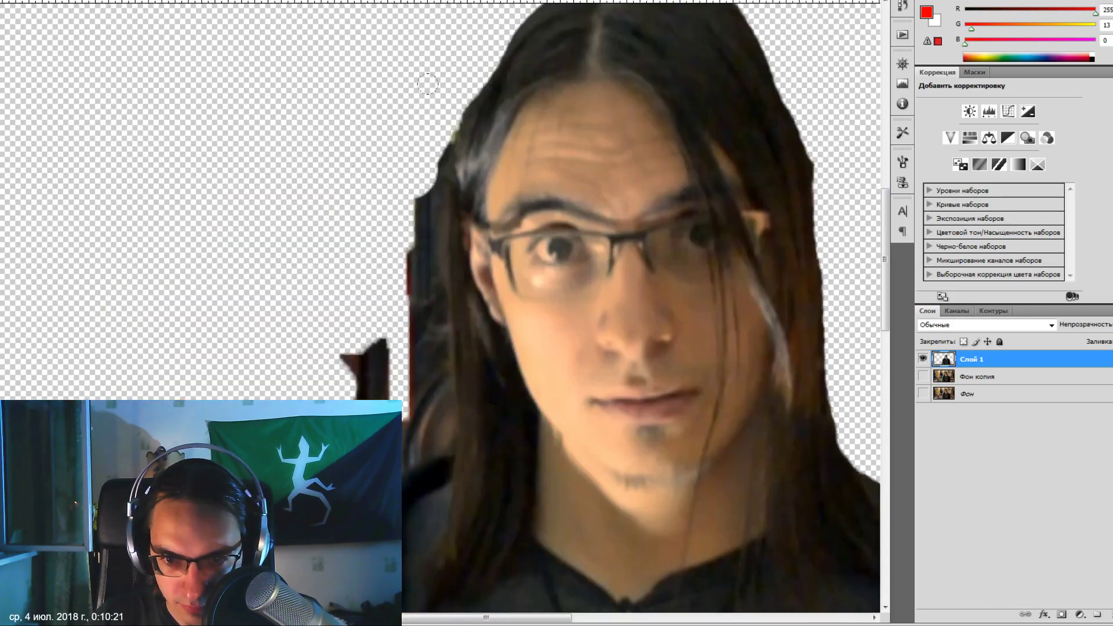
mouse_move(401, 99)
left_mouse_down()
mouse_move(381, 232)
mouse_move(380, 432)
left_mouse_up()
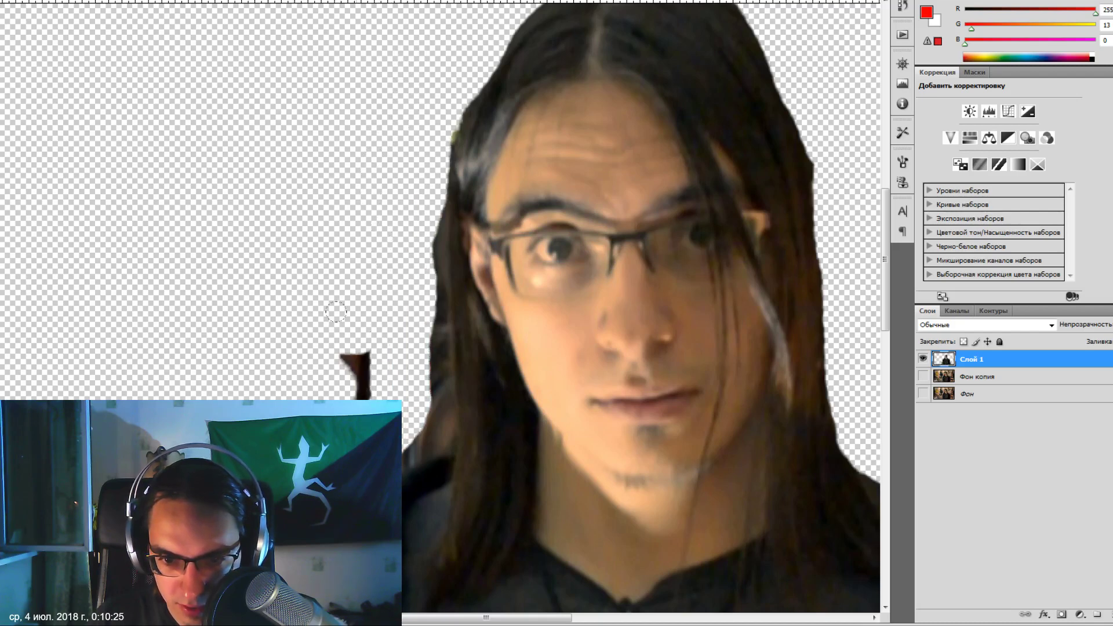
left_click_drag(336, 312, 335, 371)
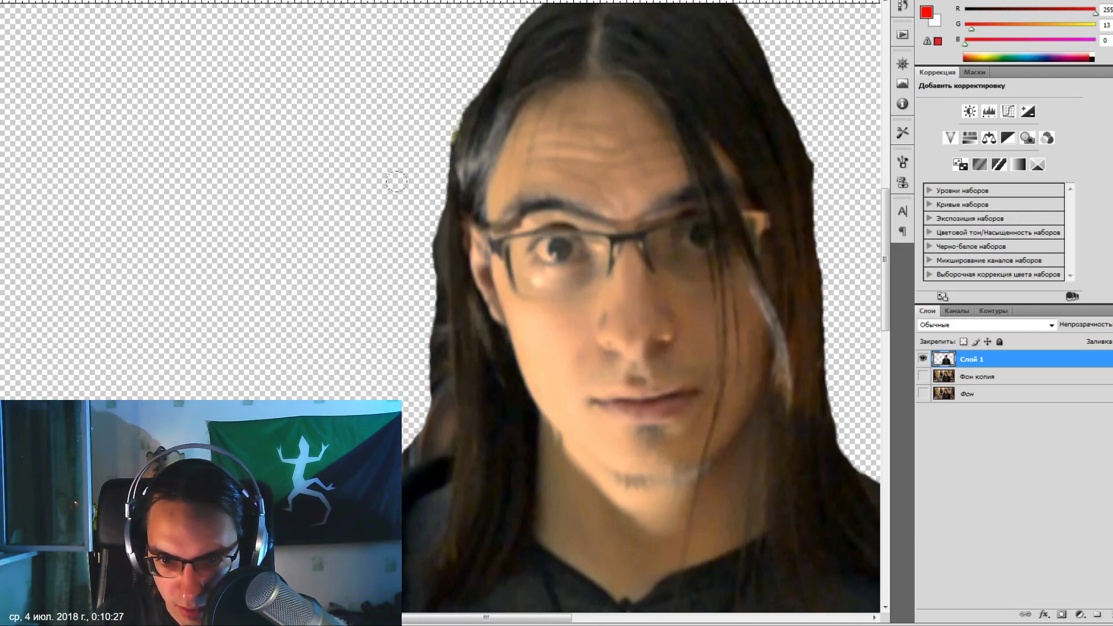
mouse_move(397, 182)
left_mouse_down()
mouse_move(394, 388)
mouse_move(409, 304)
mouse_move(408, 110)
left_mouse_up()
Erase the dark fringe and beige strip along the jacket's left edge, then zoom out.
left_click_drag(402, 211, 459, 42)
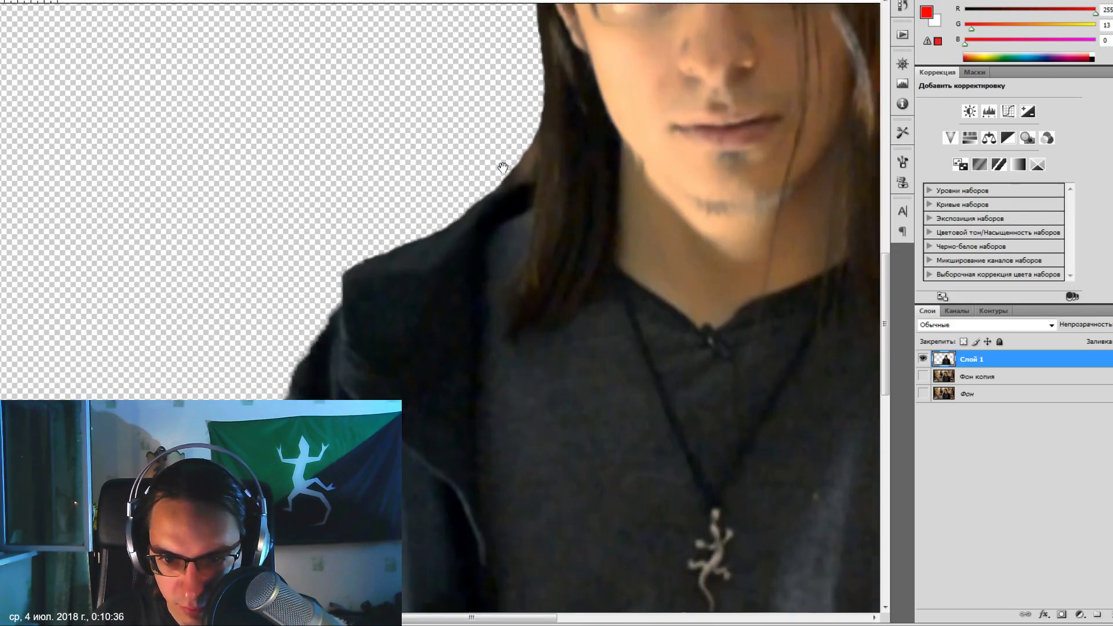
mouse_move(502, 168)
left_mouse_down()
mouse_move(395, 355)
mouse_move(503, 172)
left_mouse_up()
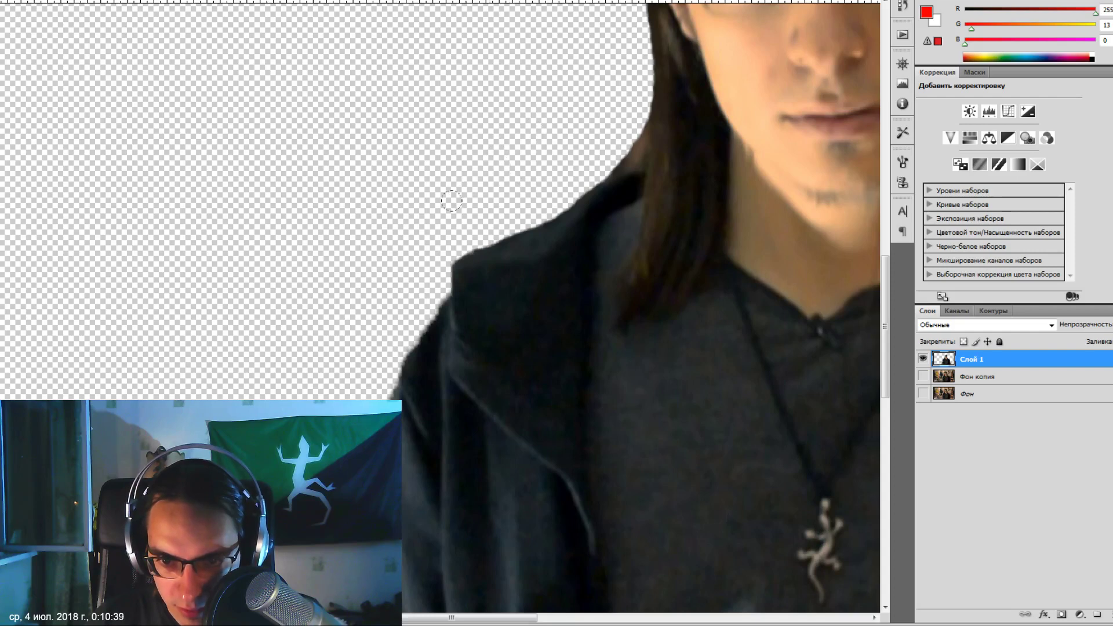
mouse_move(441, 269)
left_mouse_down()
mouse_move(400, 382)
mouse_move(404, 432)
mouse_move(379, 69)
left_mouse_up()
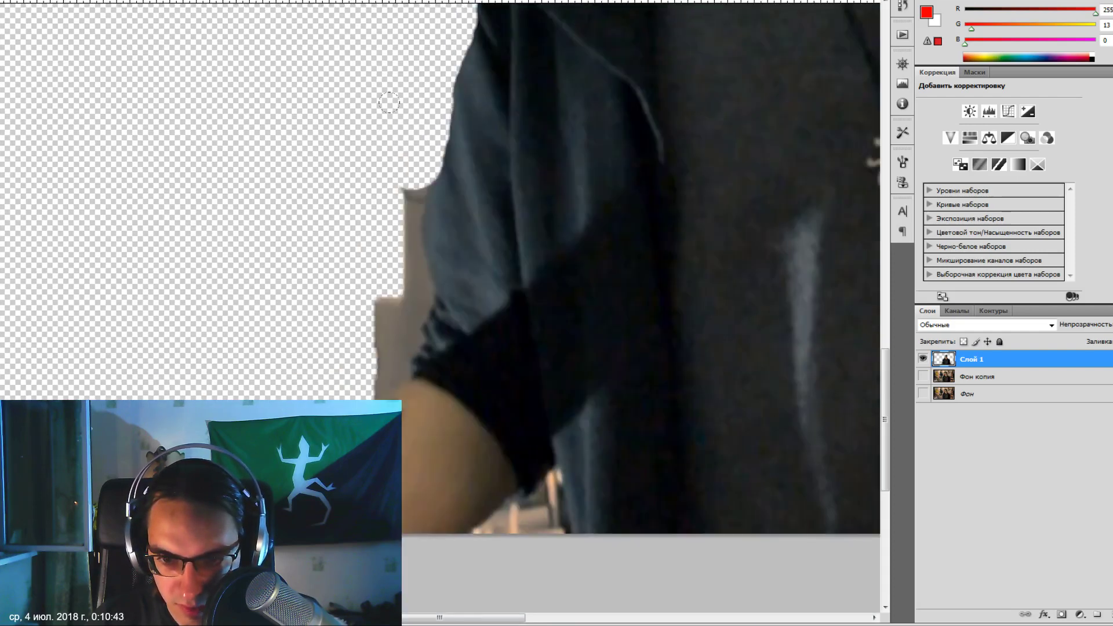
mouse_move(392, 150)
left_mouse_down()
mouse_move(420, 243)
mouse_move(395, 394)
left_mouse_up()
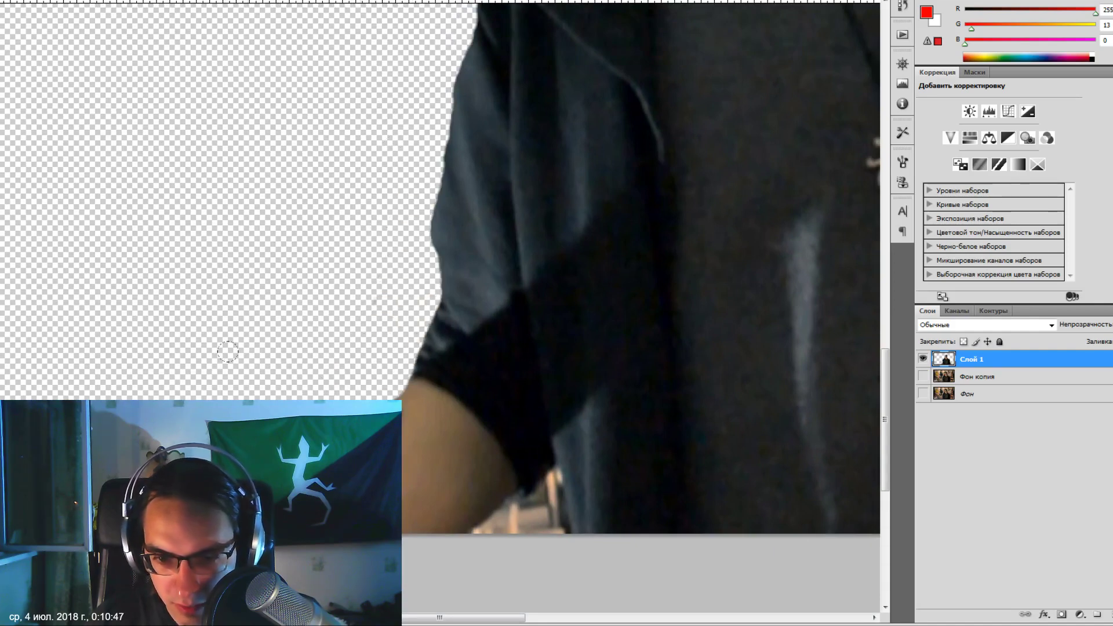
key("ctrl+minus")
key("ctrl+minus")
key("ctrl+minus")
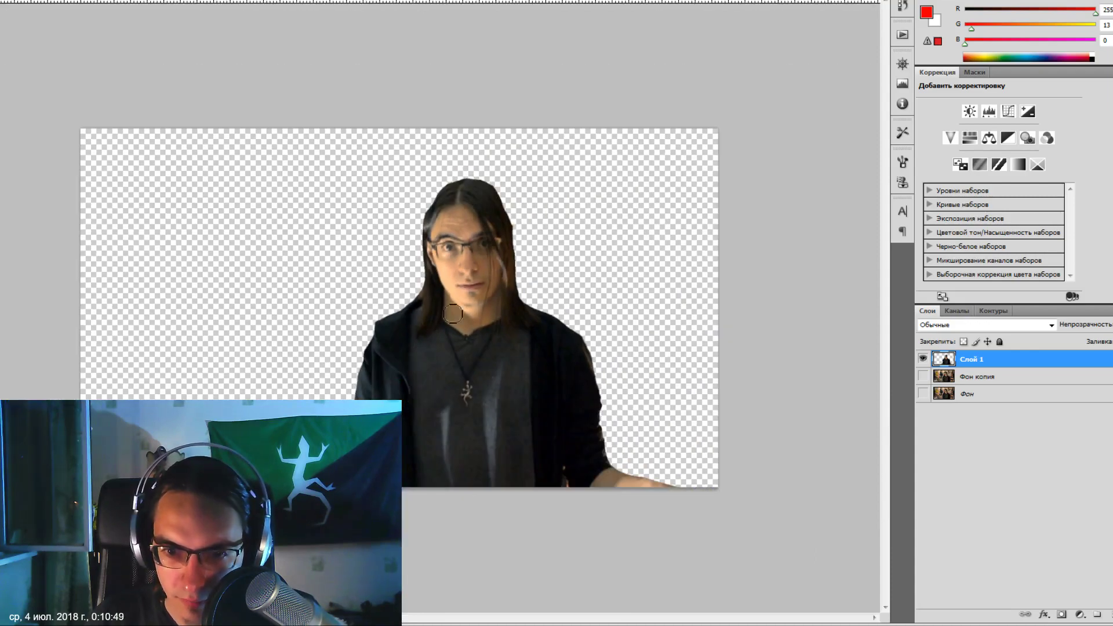
Zoom into the head, try erasing a hair-edge strip, undo it, and zoom back out.
key("ctrl+plus")
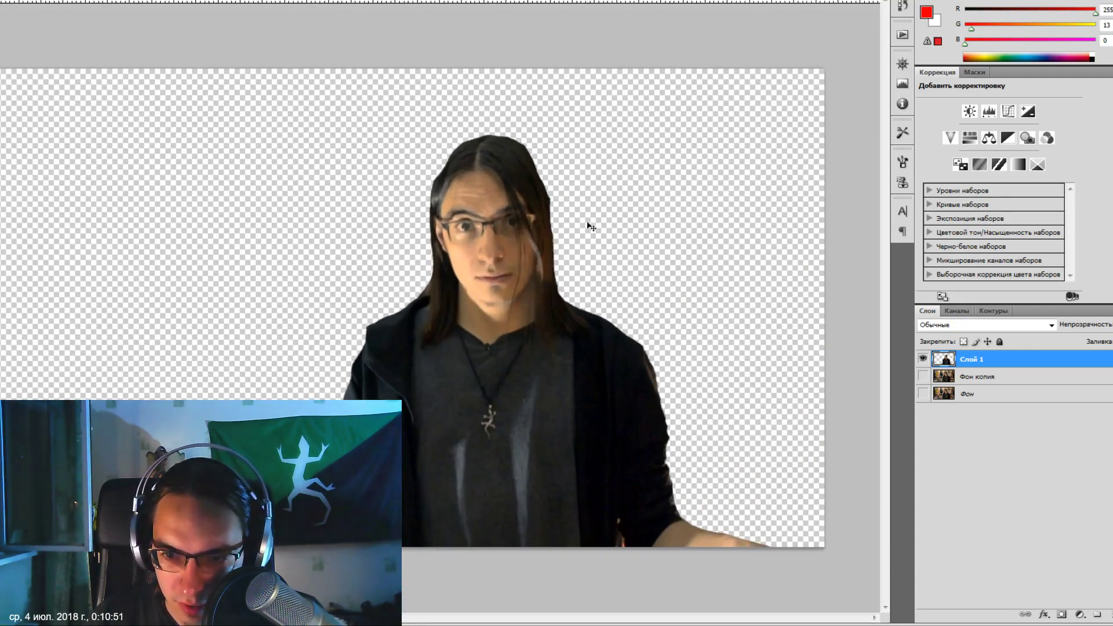
key("ctrl+plus")
key("ctrl+plus")
key("ctrl+plus")
key("ctrl+plus")
left_click_drag(402, 400, 750, 216)
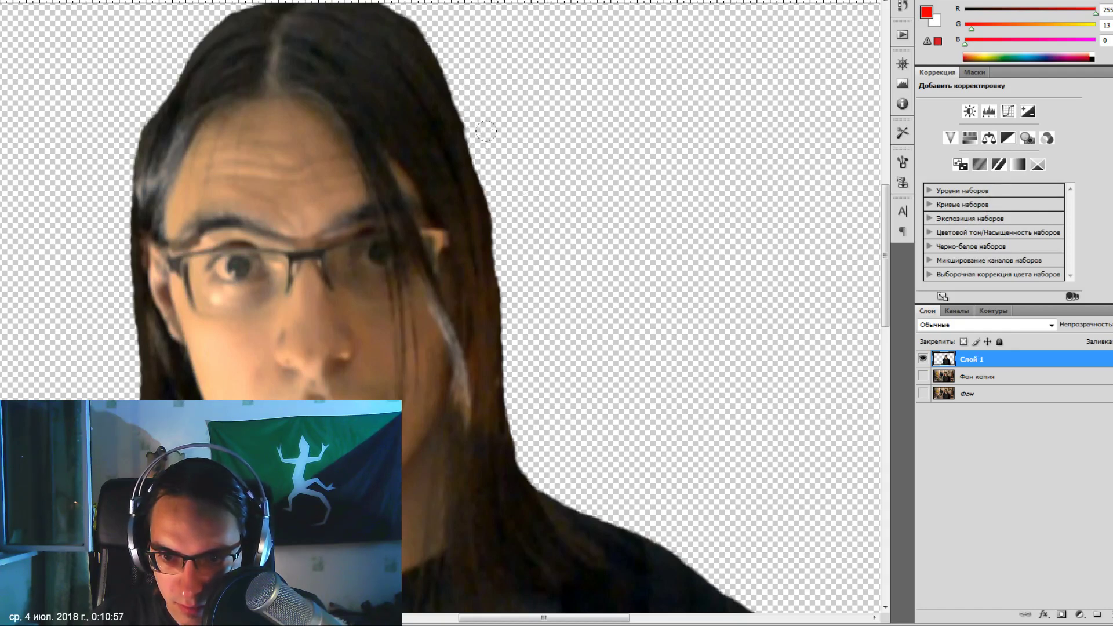
left_click_drag(483, 89, 702, 197)
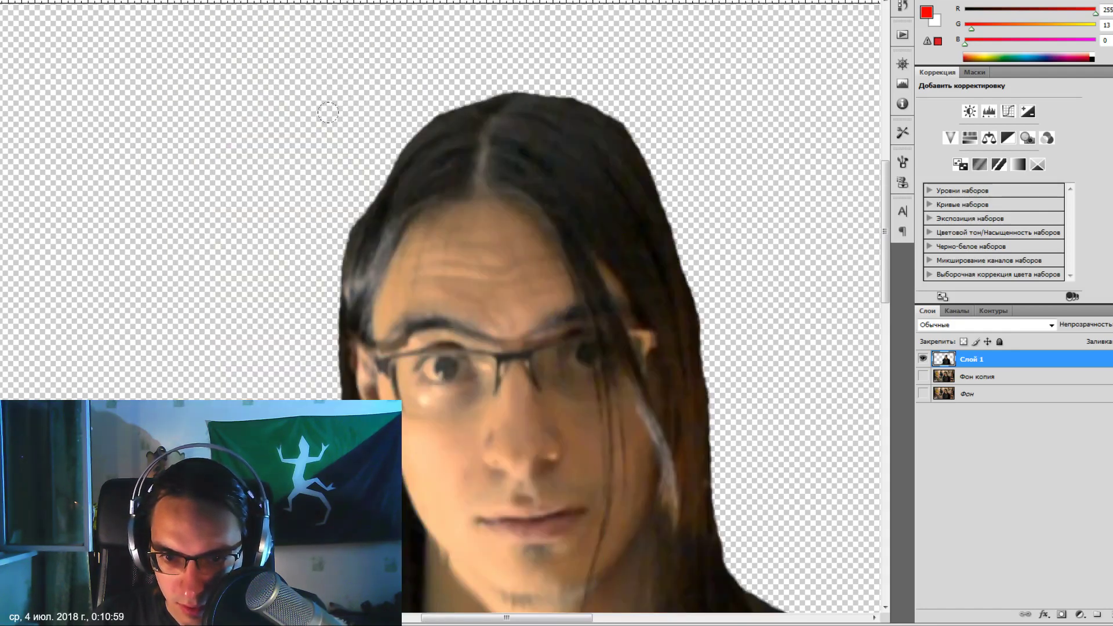
left_click_drag(328, 111, 288, 282)
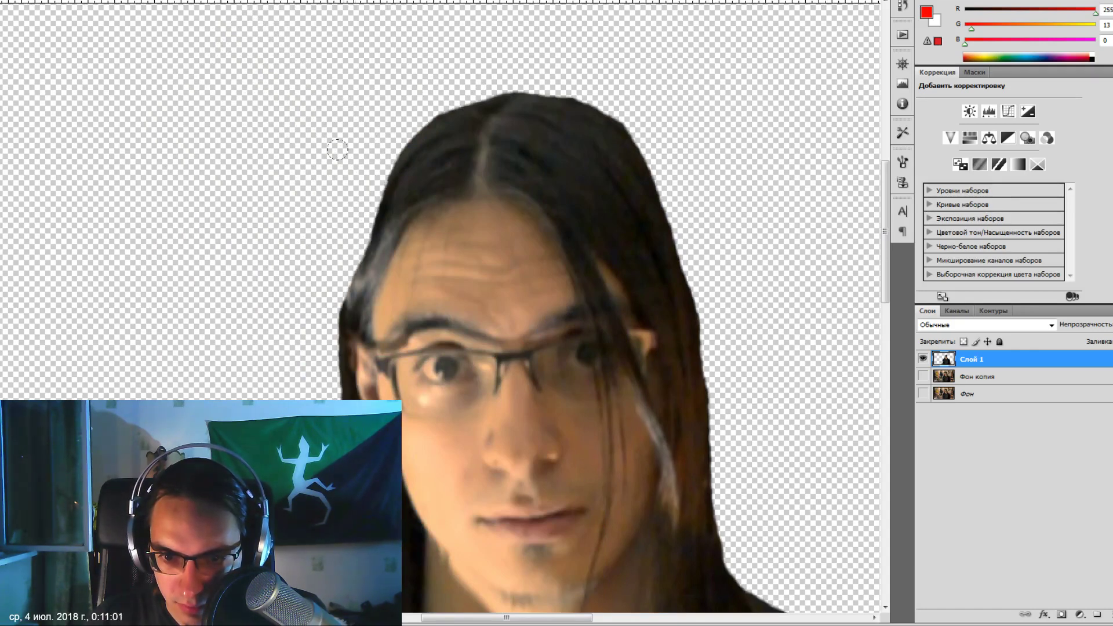
key("ctrl+z")
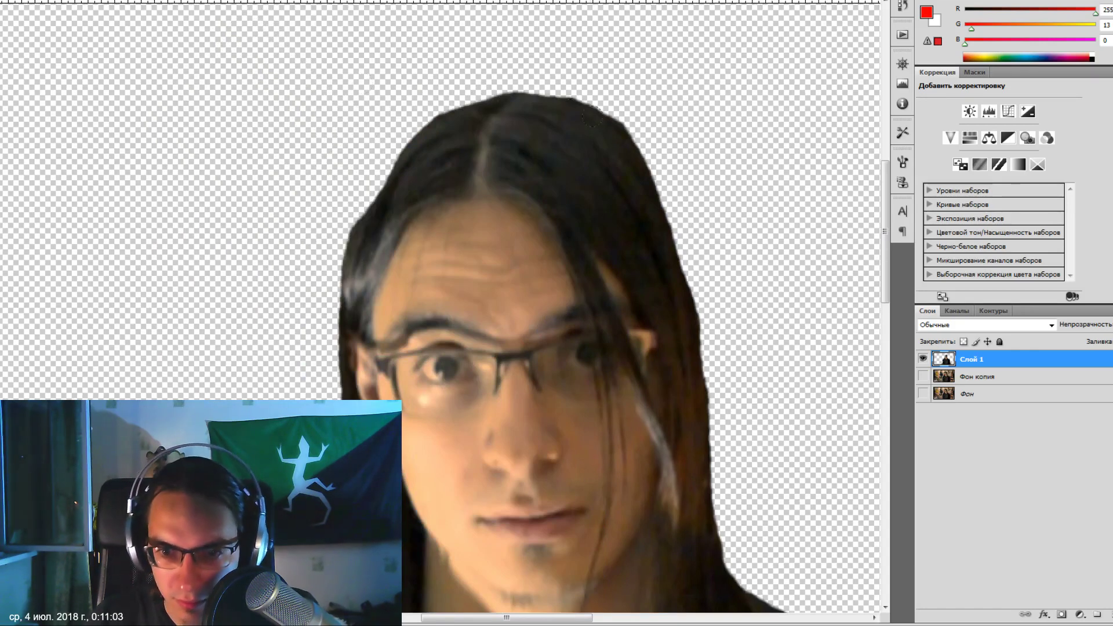
key("ctrl+minus")
key("ctrl+minus")
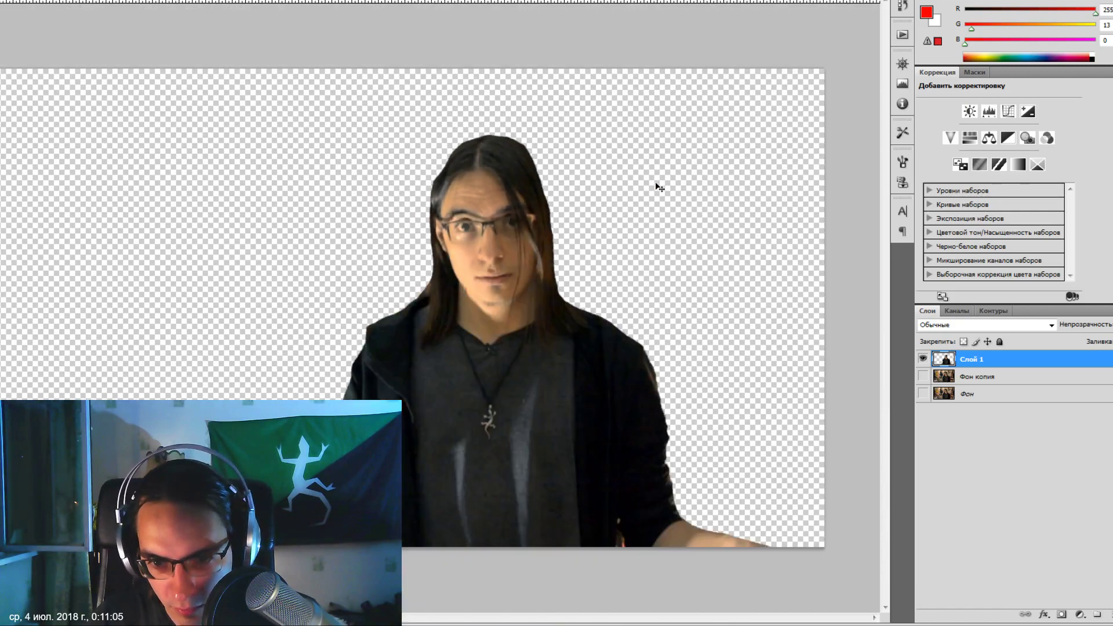
key("ctrl+minus")
Move the cut-out person to the right side of the canvas, resting on the bottom edge.
key("v")
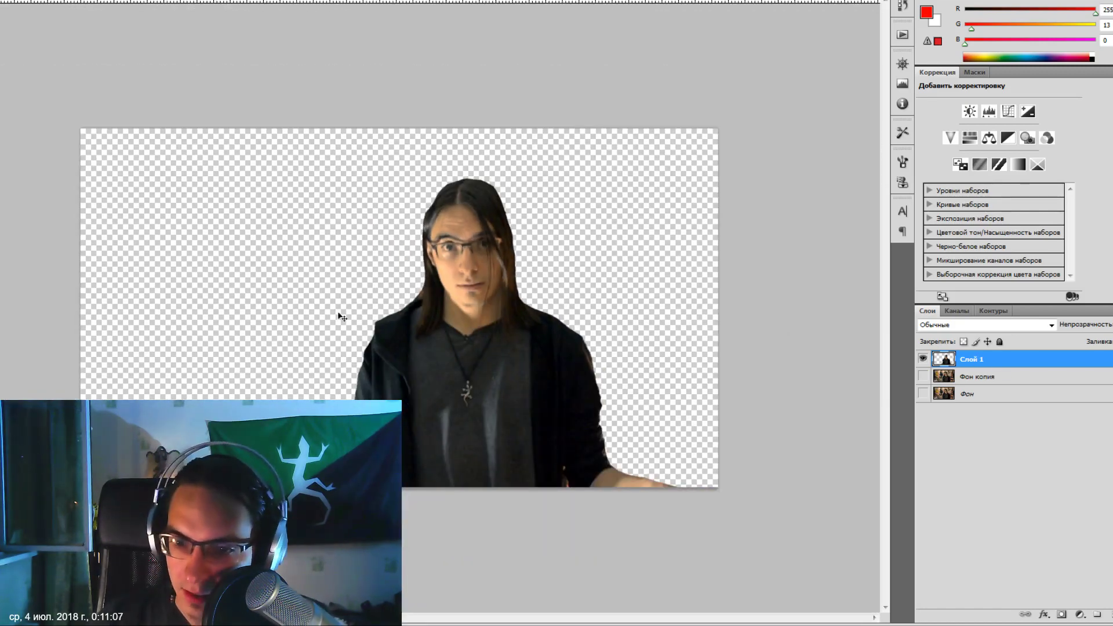
left_click_drag(497, 381, 607, 398)
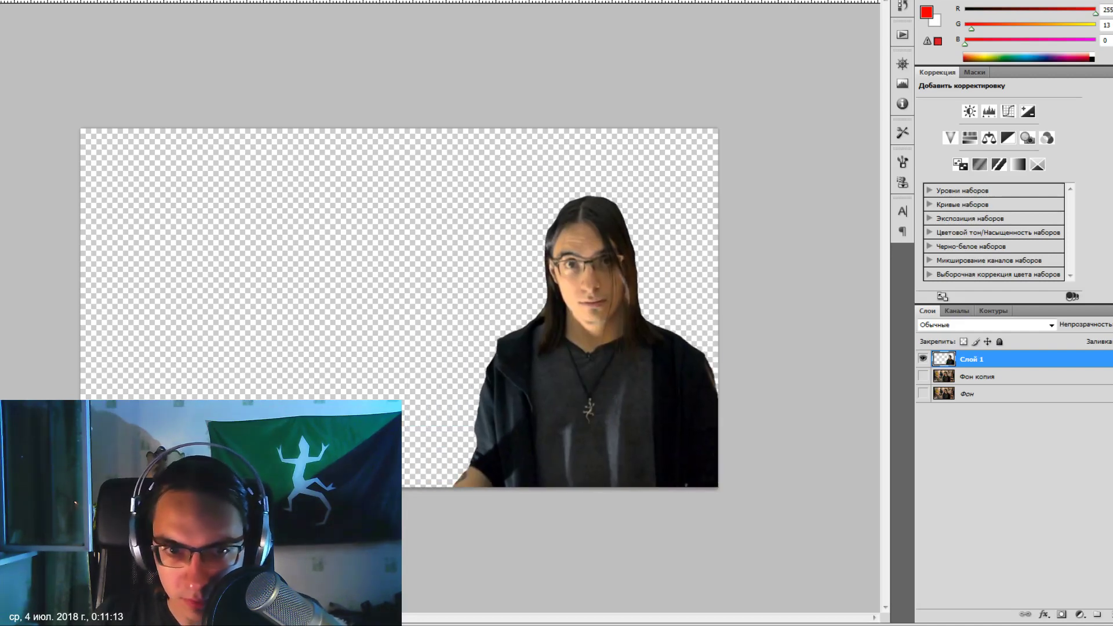
left_click(180, 2)
mouse_move(206, 145)
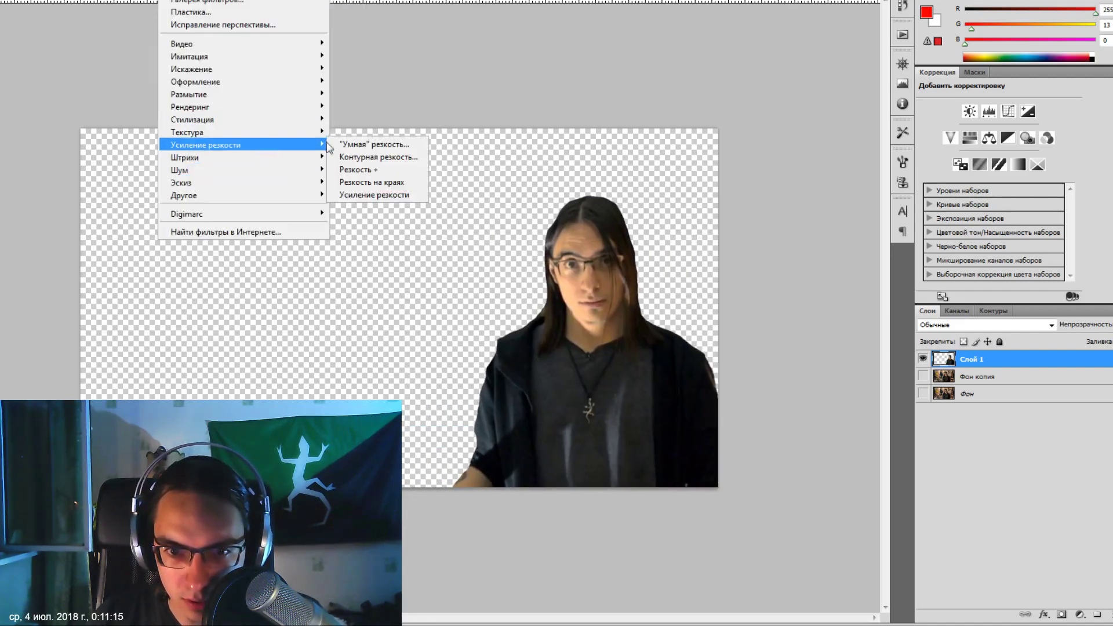
Try Smart Sharpen and Color Balance on the cut-out, then dismiss both without changes.
left_click(362, 144)
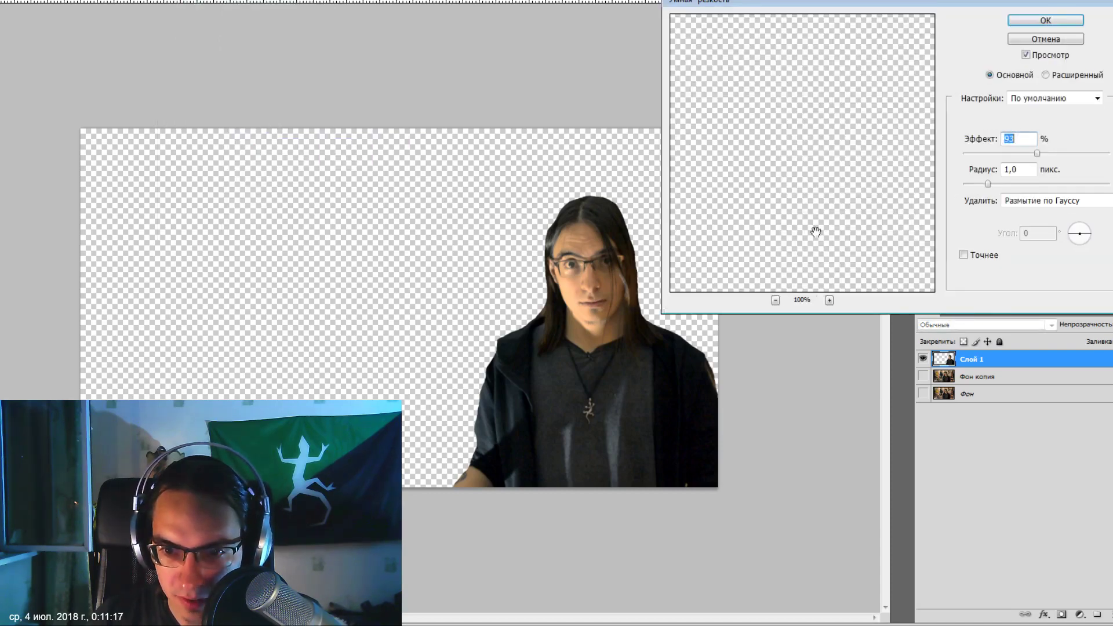
key("Return")
key("ctrl+b")
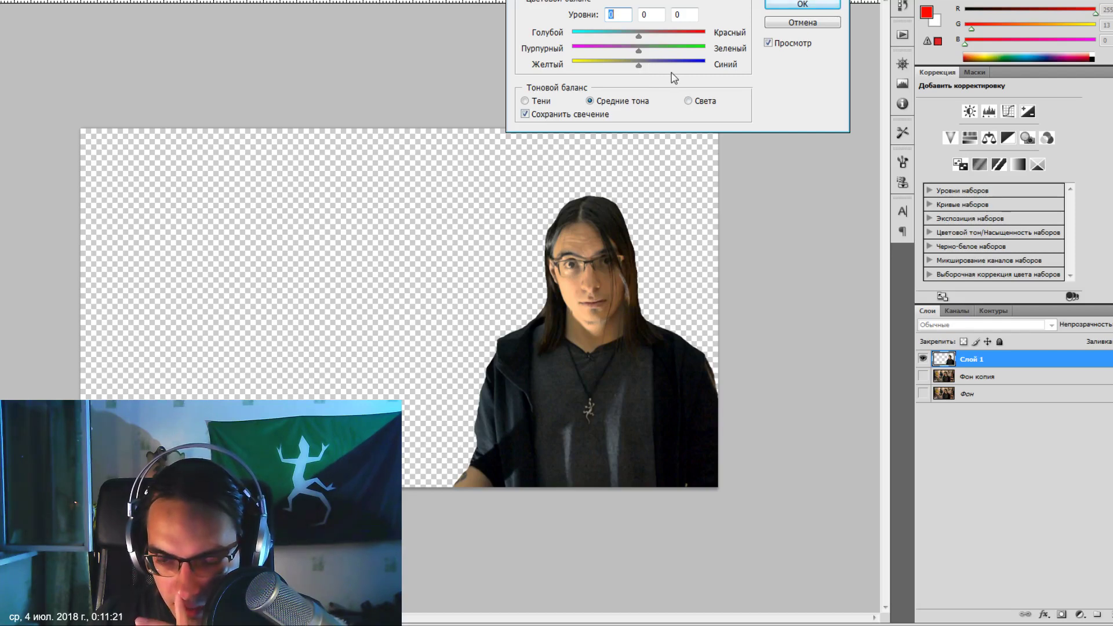
left_click(802, 25)
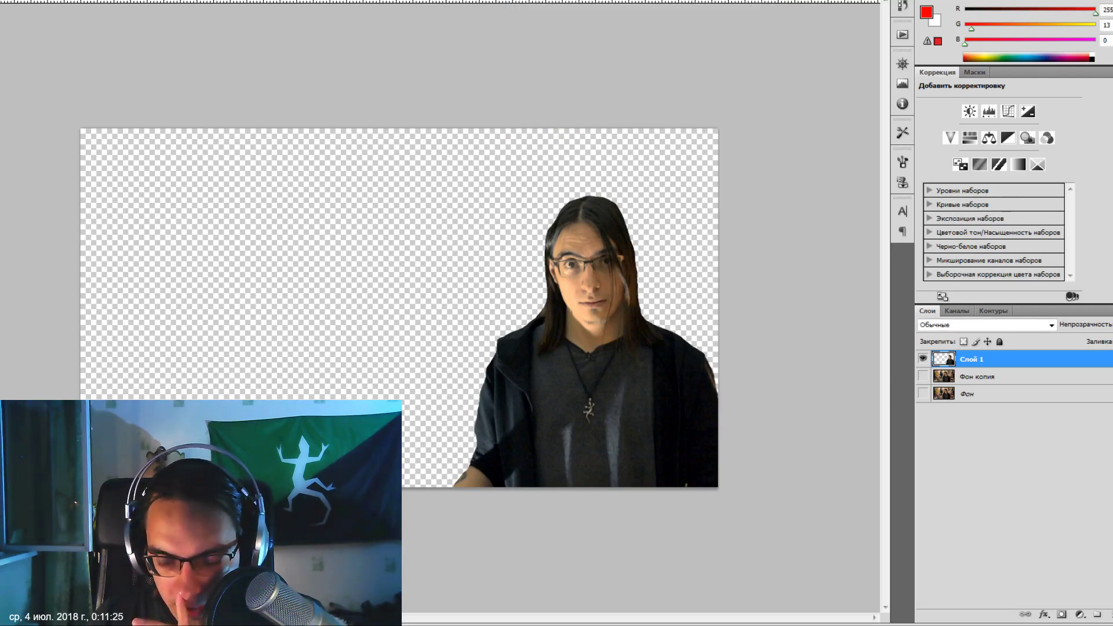
Apply Levels to the cut-out with black input 23 and midtones 1.32.
key("ctrl+l")
left_click_drag(757, 163, 769, 164)
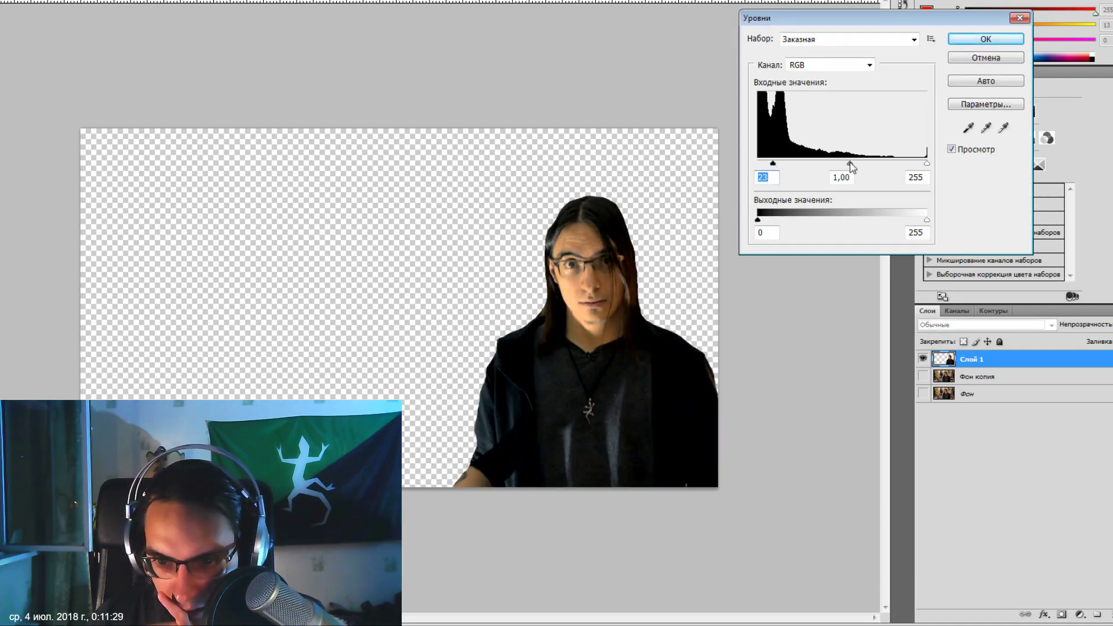
left_click_drag(849, 163, 837, 163)
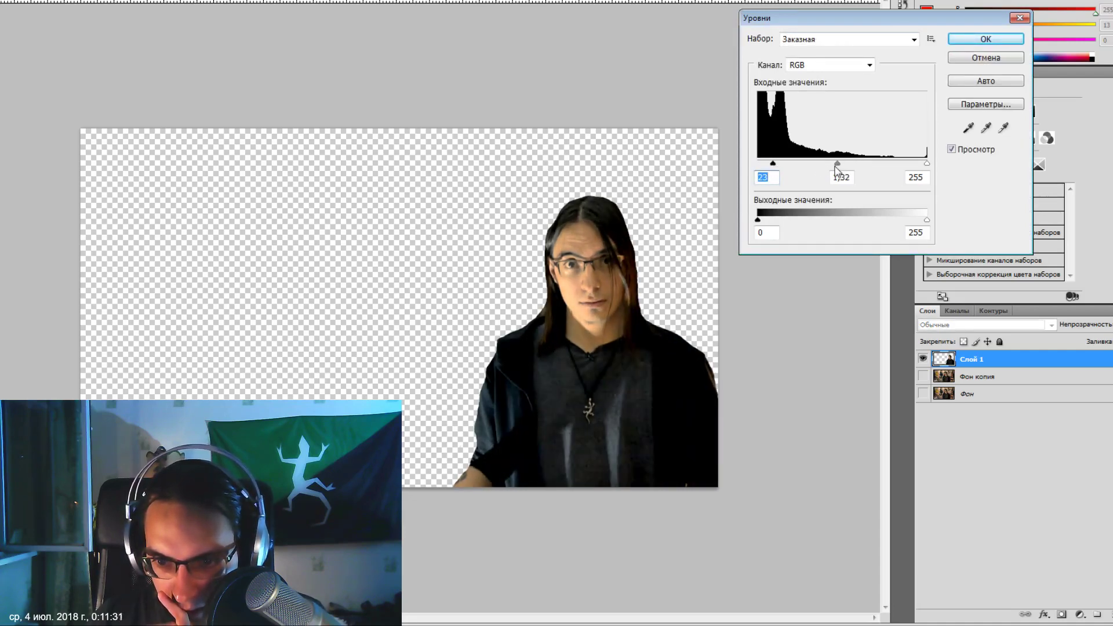
left_click(973, 40)
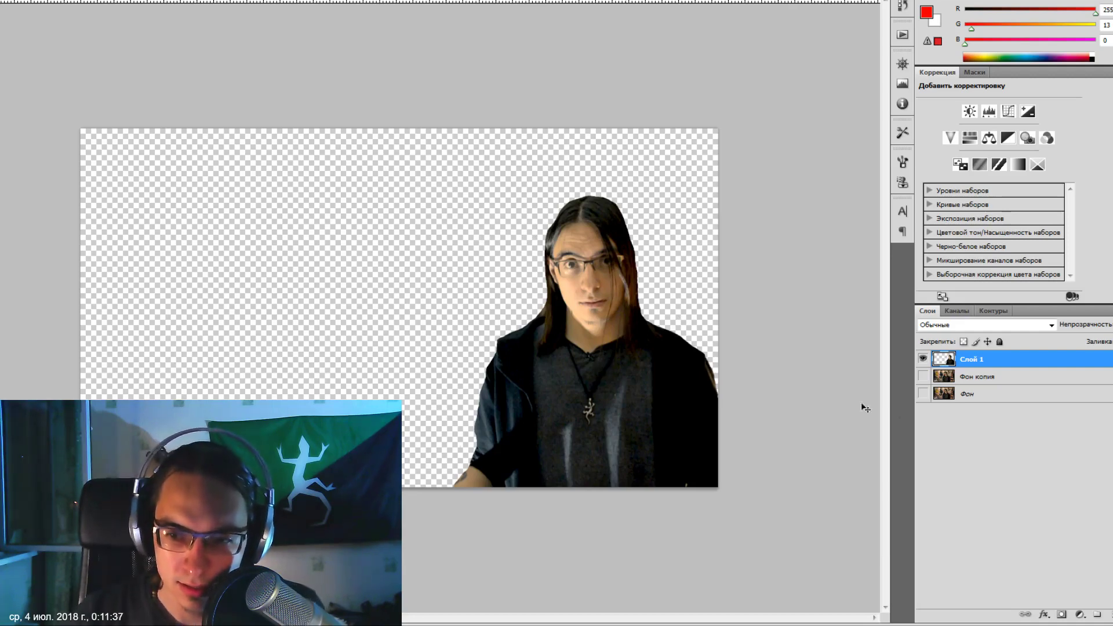
Toggle the Фон background layer to compare, then switch to the browser.
left_click(923, 393)
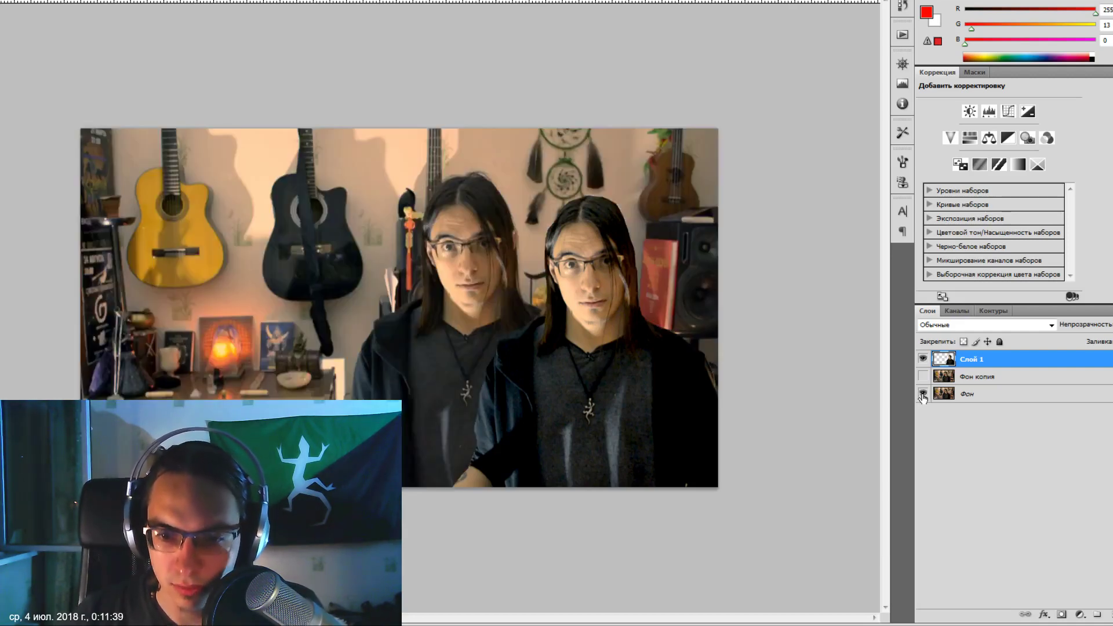
left_click(922, 393)
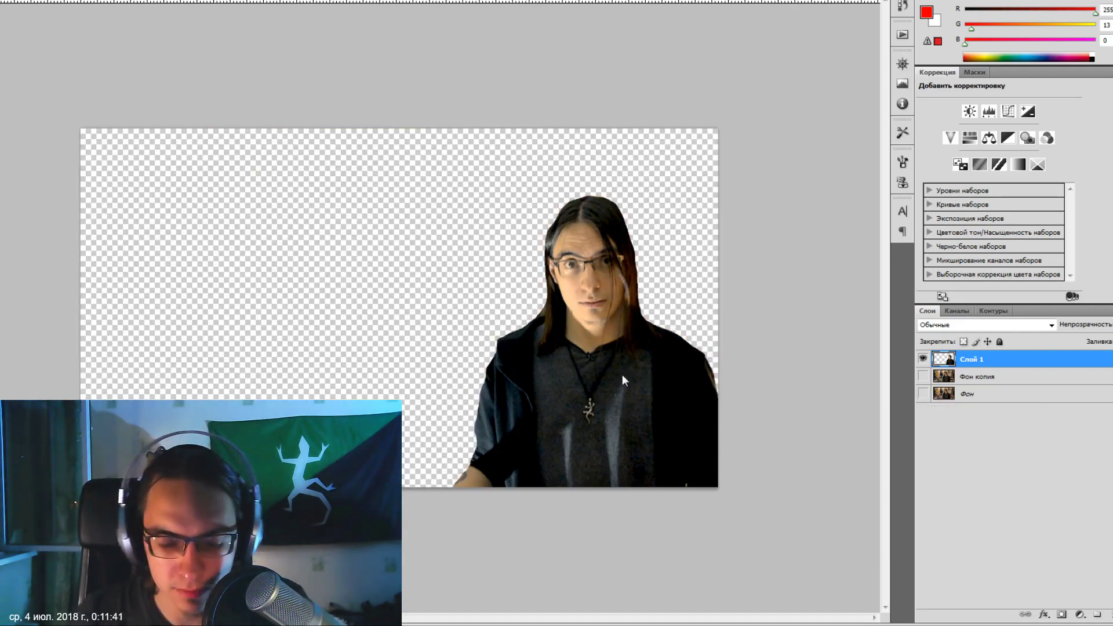
key("alt+Tab")
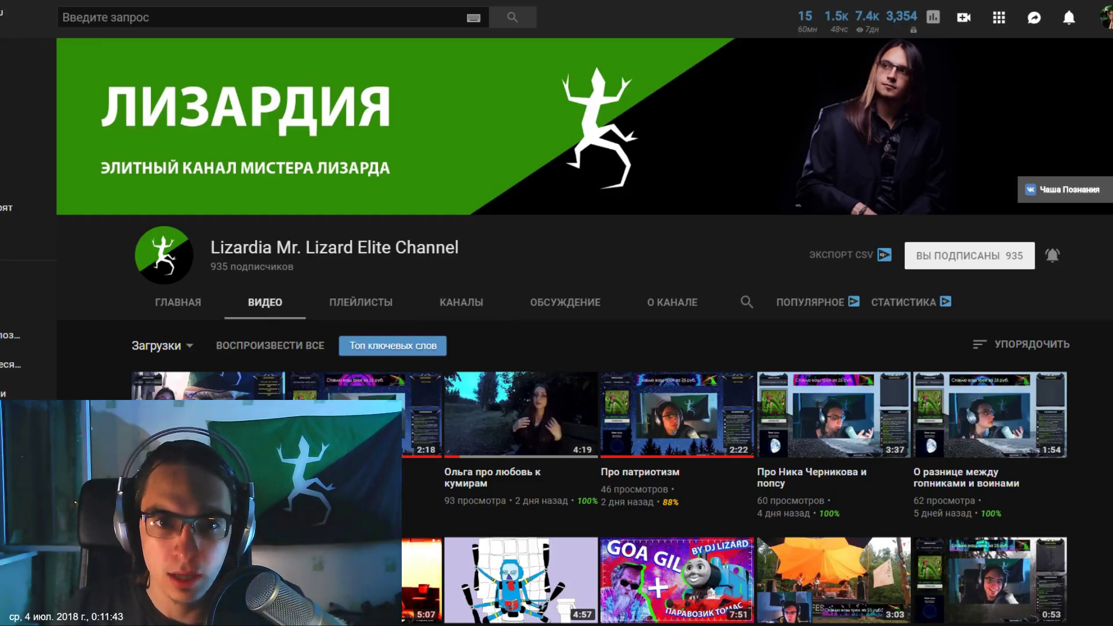
Search Yandex Images for 'экономия' in a new tab.
key("ctrl+t")
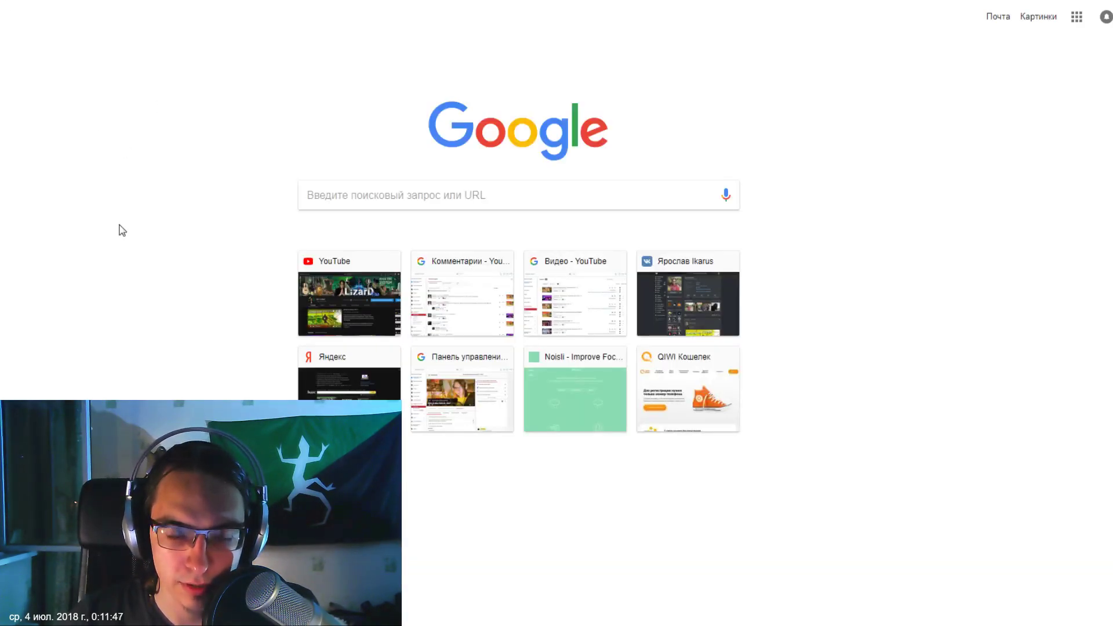
key("ctrl+Tab")
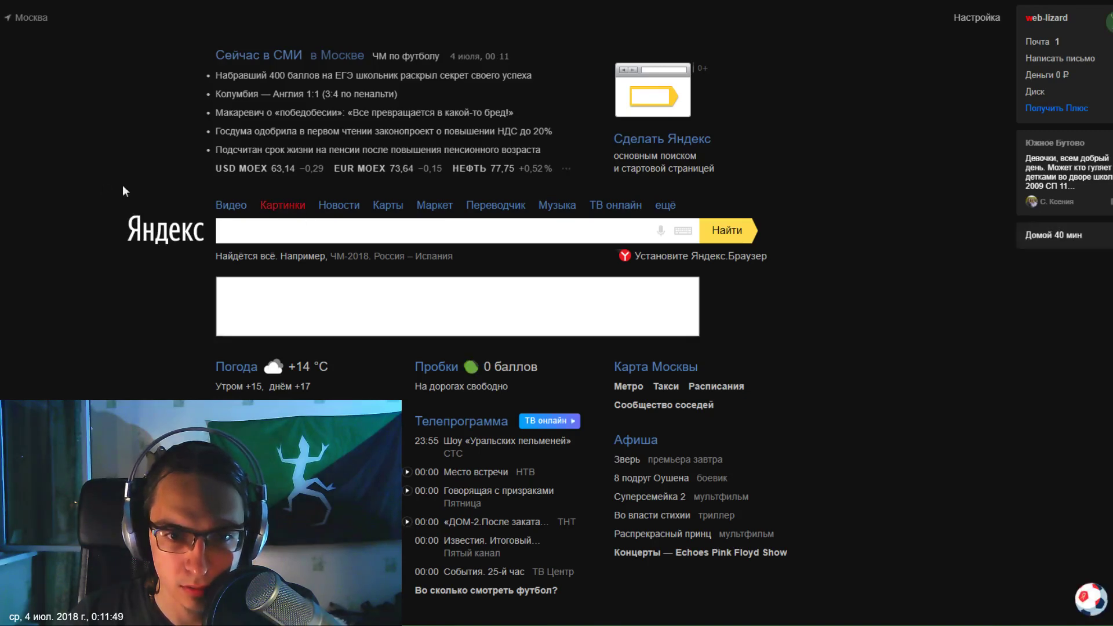
key("ctrl+Tab")
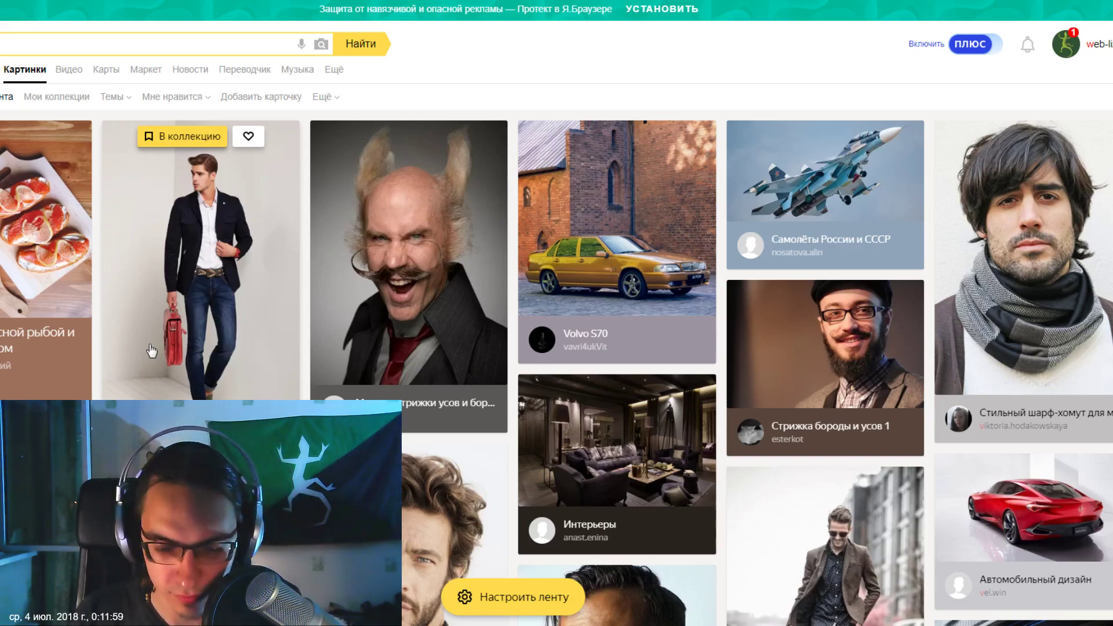
type("э")
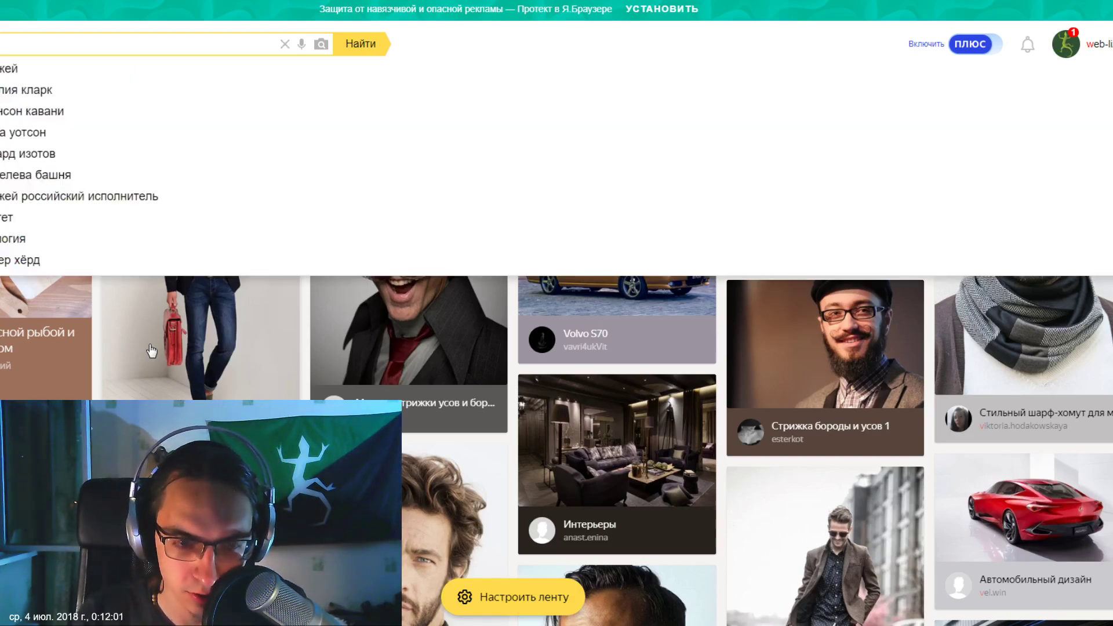
type("кономия")
key("Return")
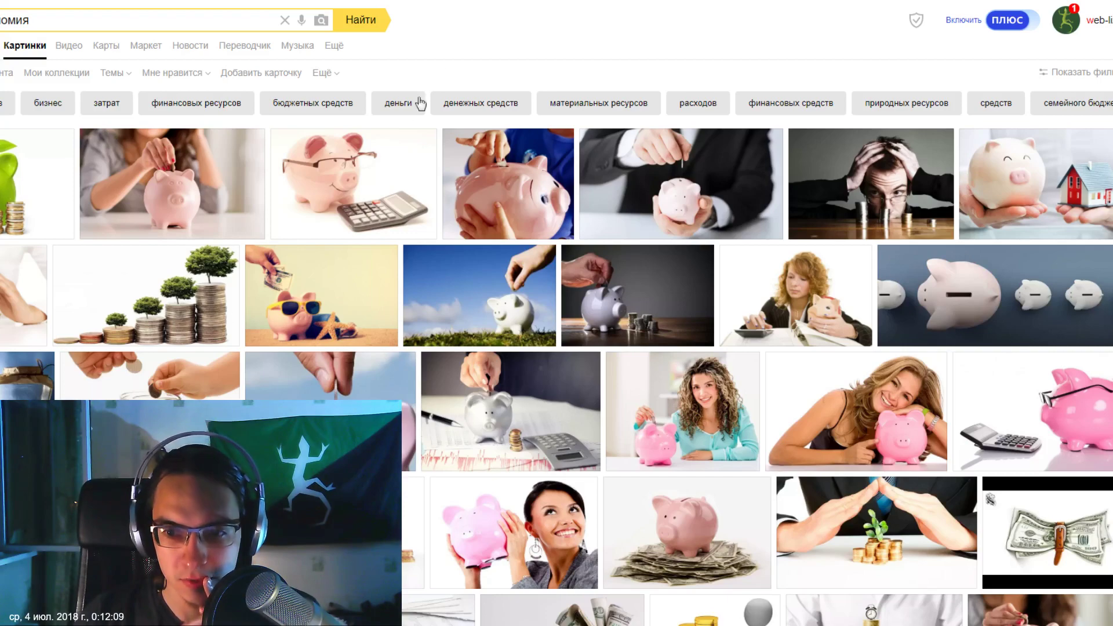
Preview a piggy-bank photo and scroll the 'экономия' results, then select the query text.
left_click(585, 300)
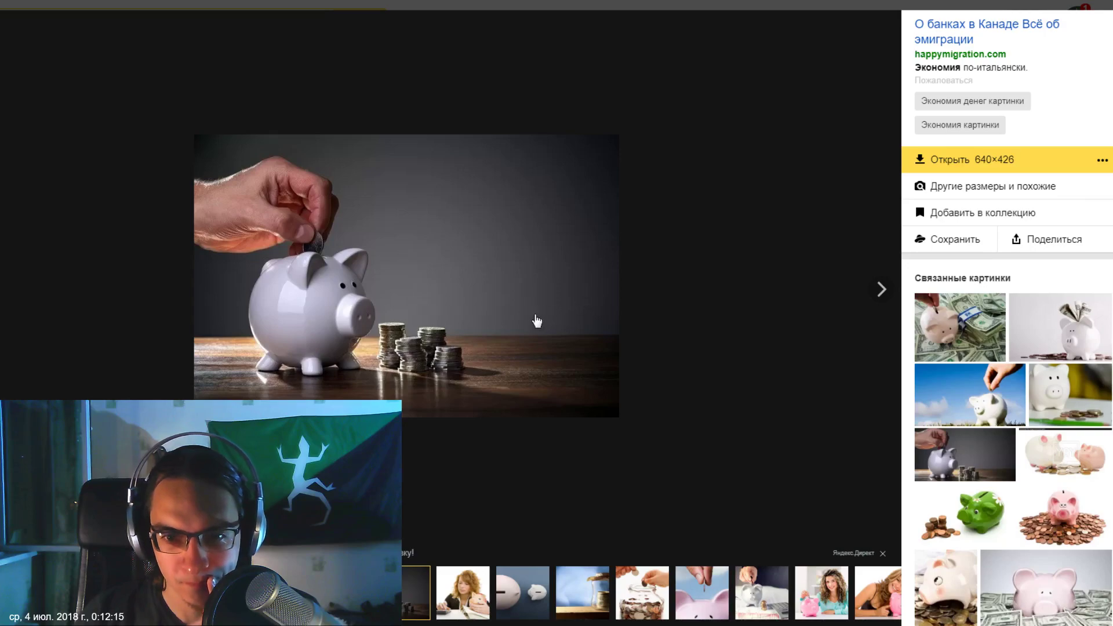
key("Escape")
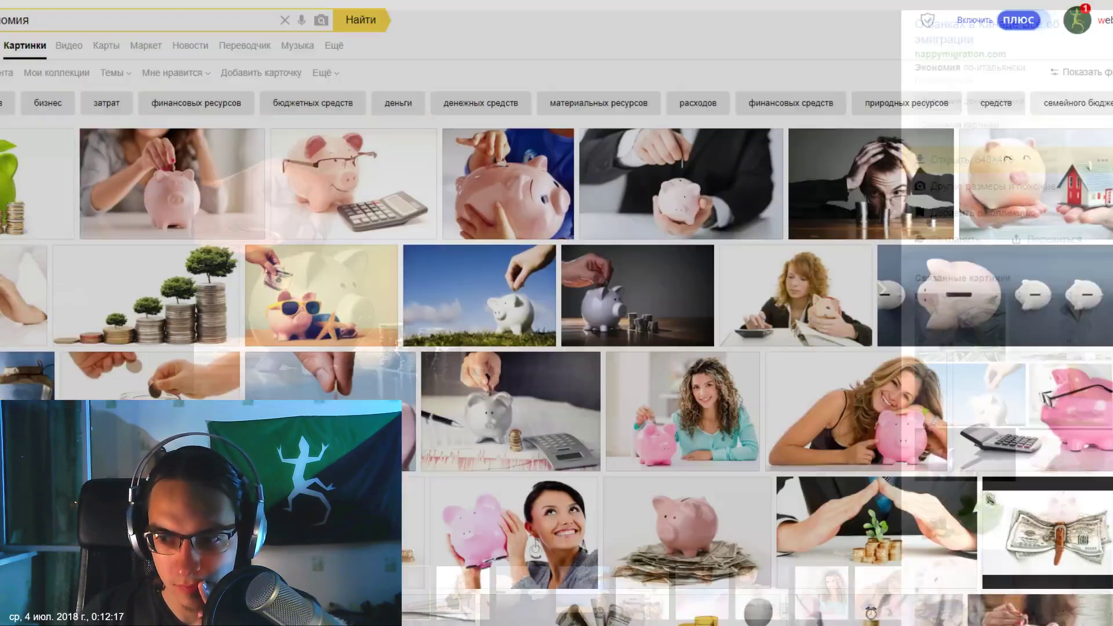
scroll(495, 255, "down", 4)
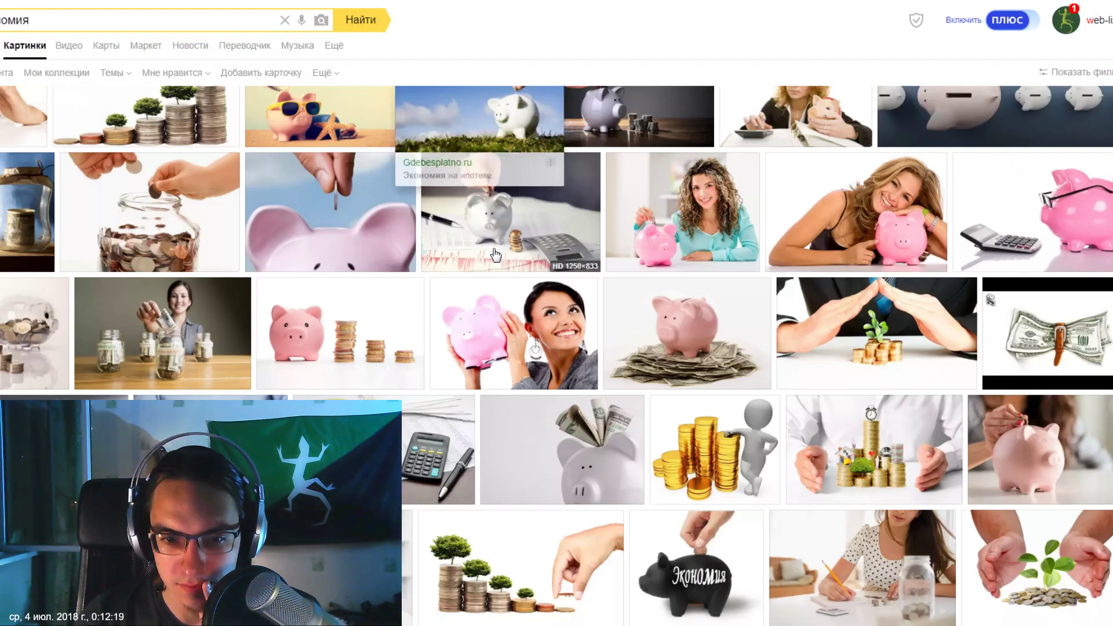
scroll(496, 255, "down", 4)
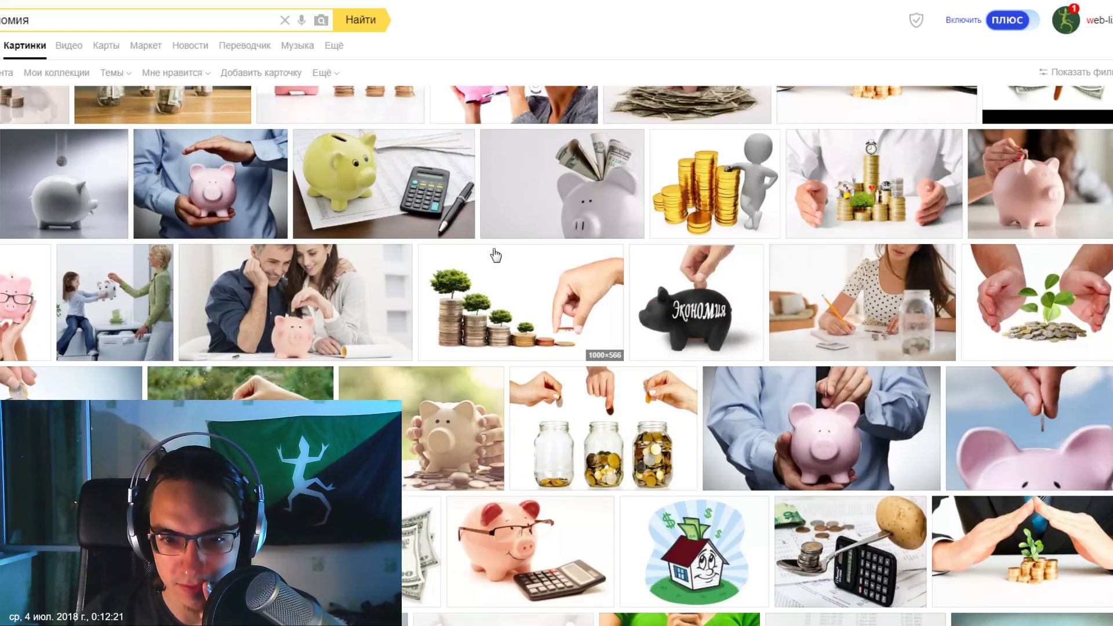
scroll(495, 255, "down", 4)
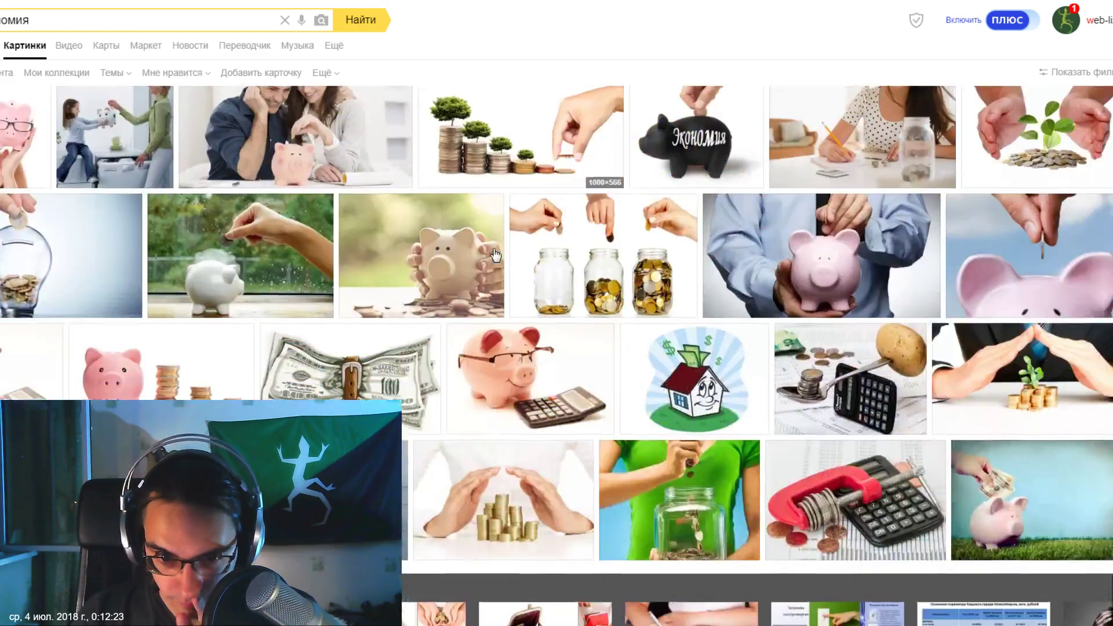
scroll(495, 255, "down", 3)
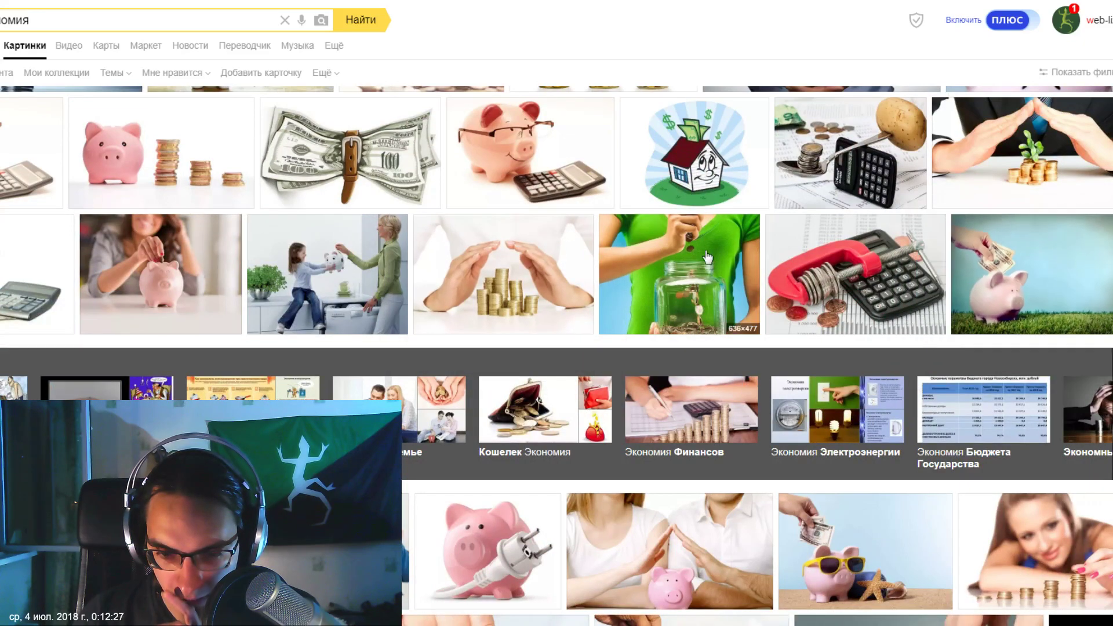
scroll(277, 259, "down", 3)
scroll(277, 260, "up", 5)
scroll(278, 259, "up", 5)
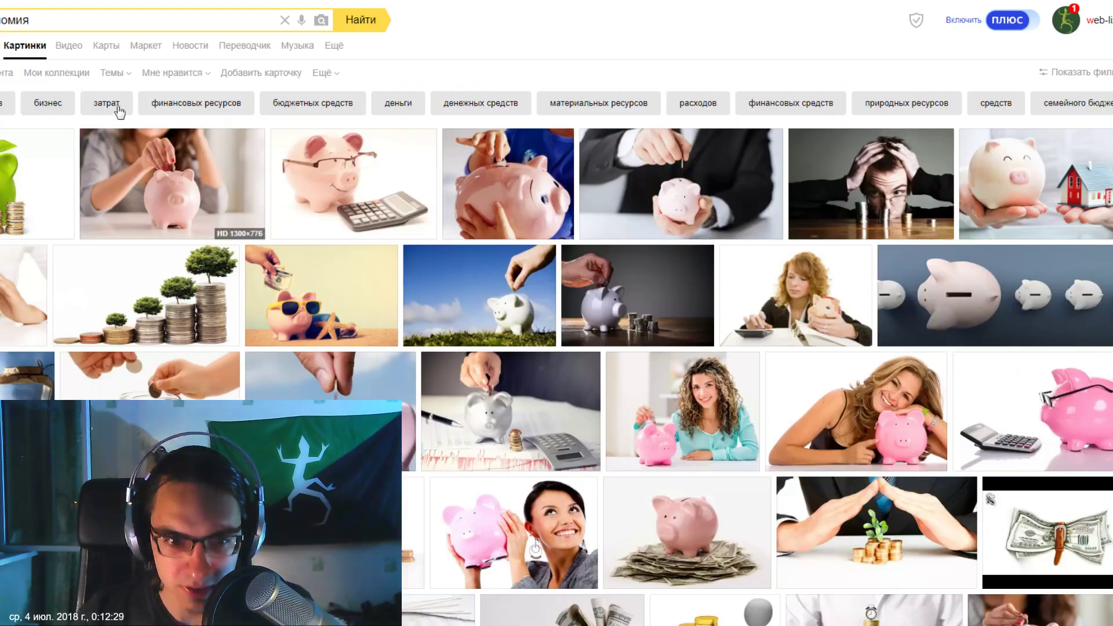
left_click(62, 17)
Search 'свинья копилка png' and open the hand-and-coin result at full 2885×2372 size.
type("с")
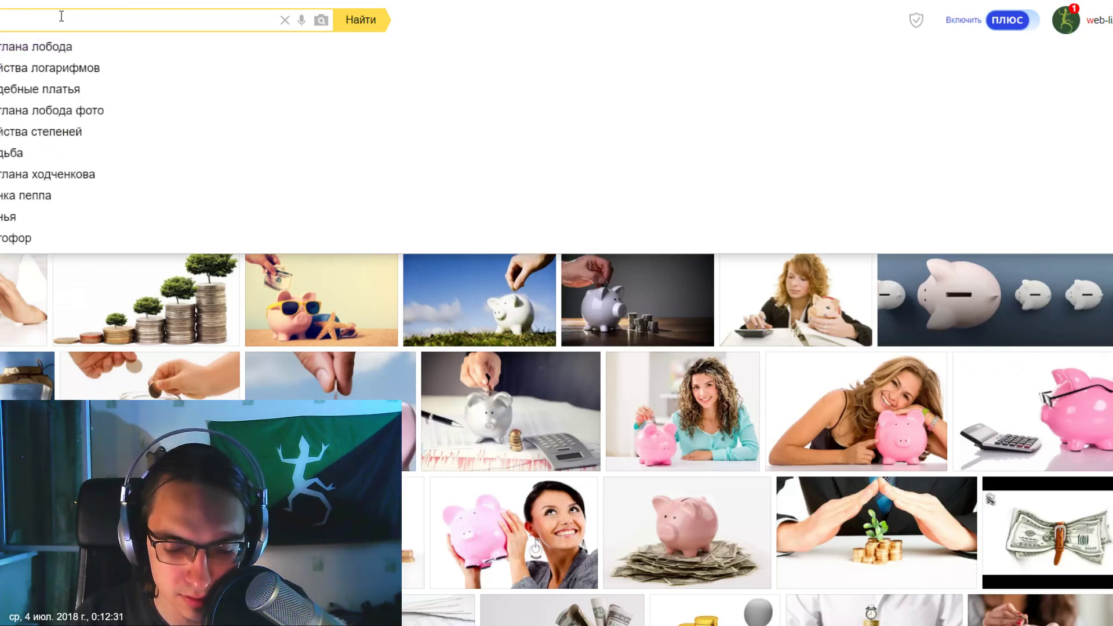
type("винья копилка")
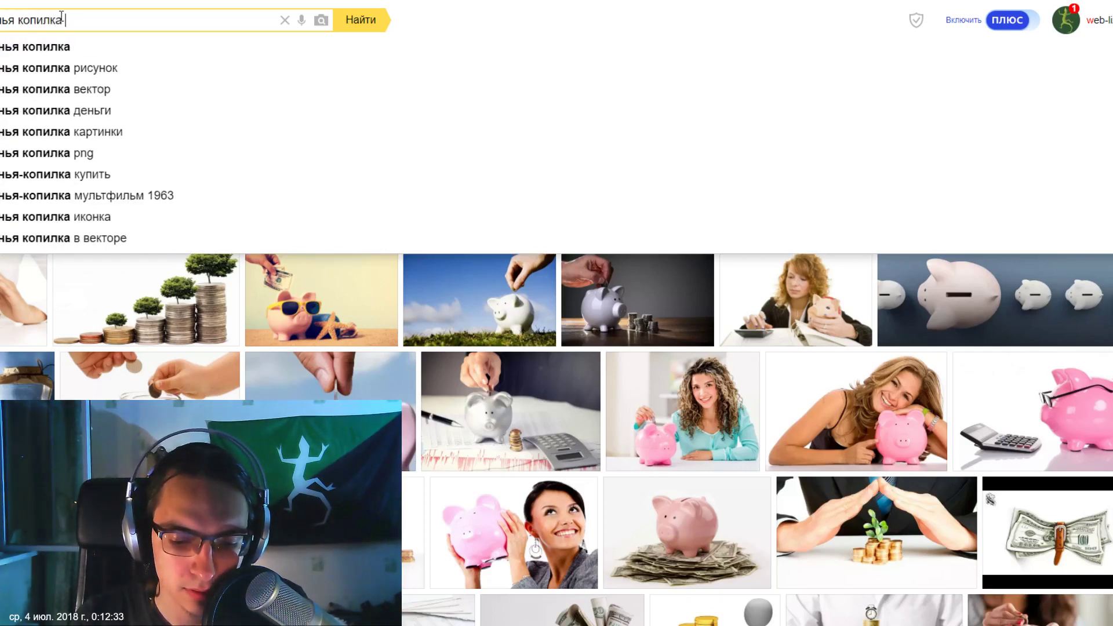
type(" png")
key("Return")
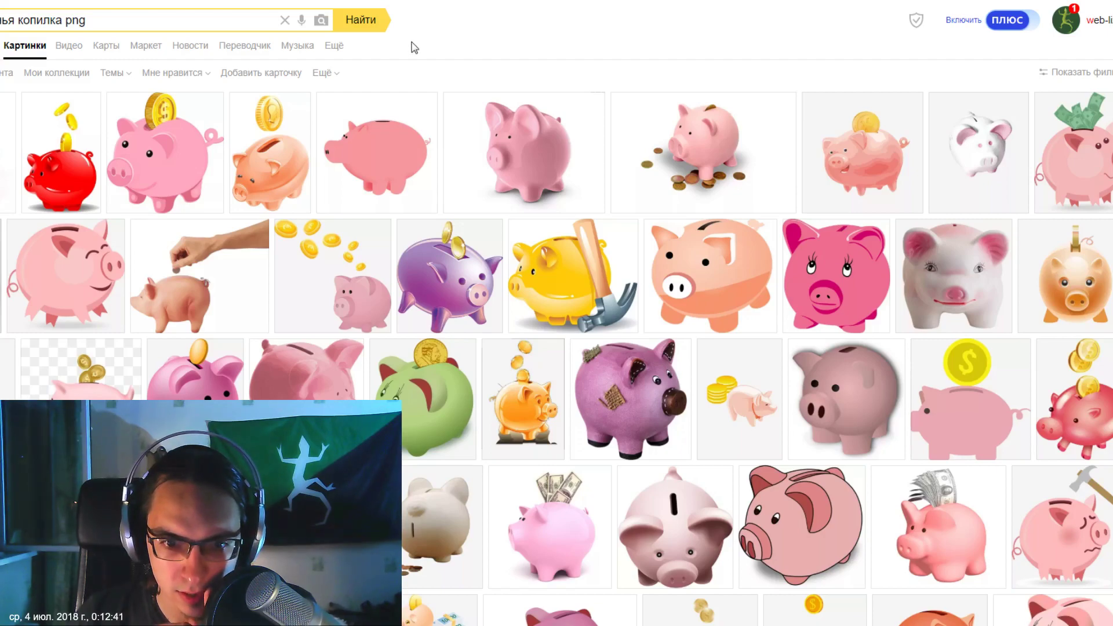
left_click(200, 258)
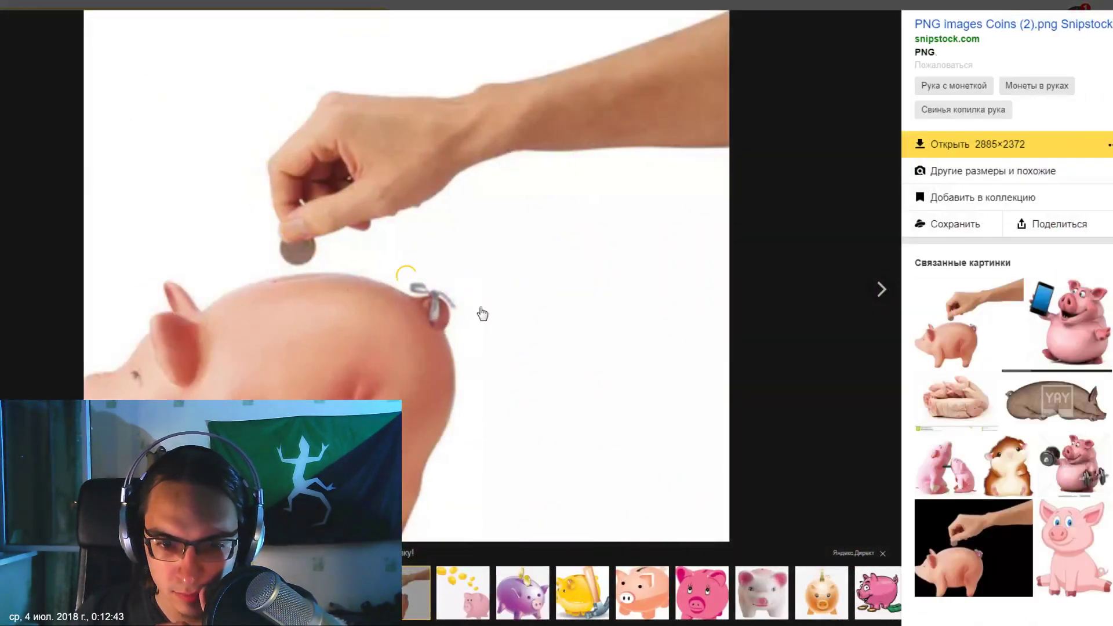
left_click(989, 148)
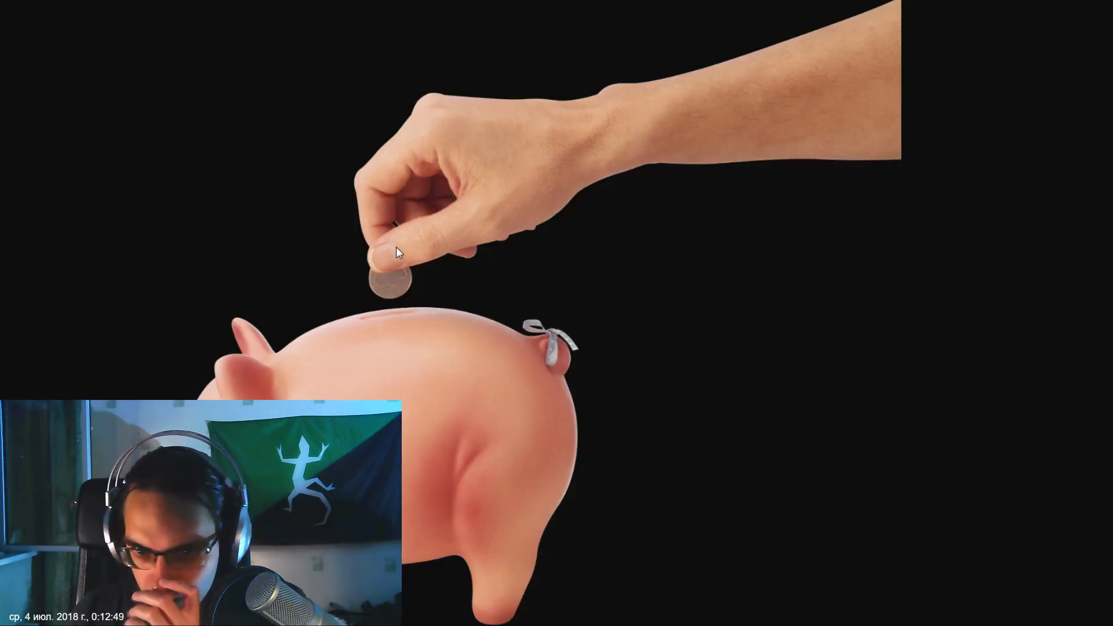
Save the full-size piggy-bank PNG to the desktop and return to Photoshop.
key("ctrl+s")
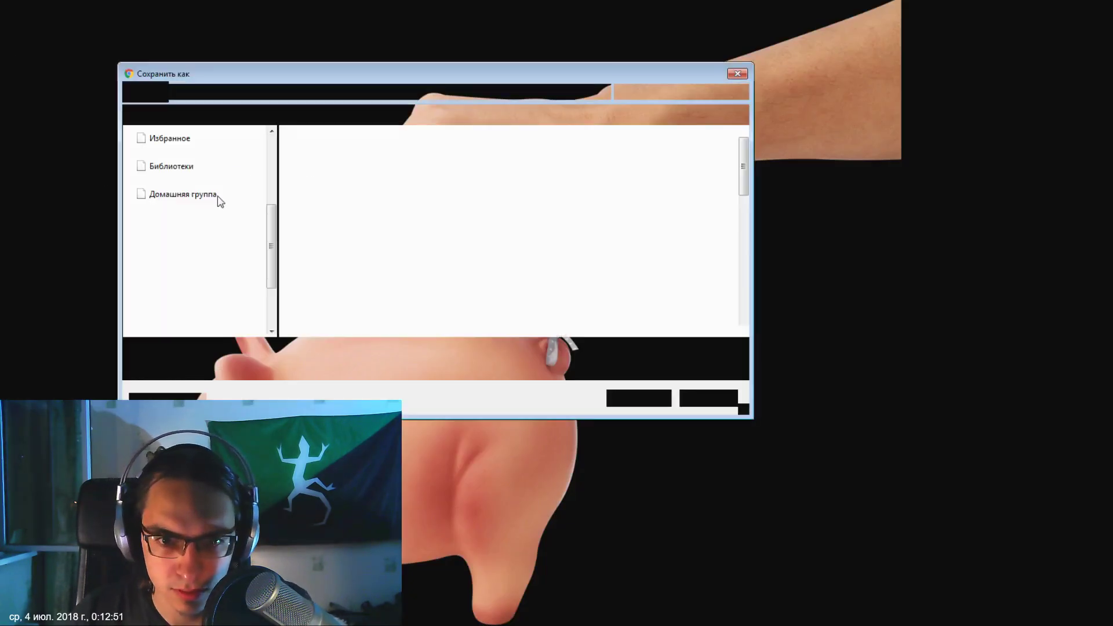
left_click(169, 181)
left_click(481, 358)
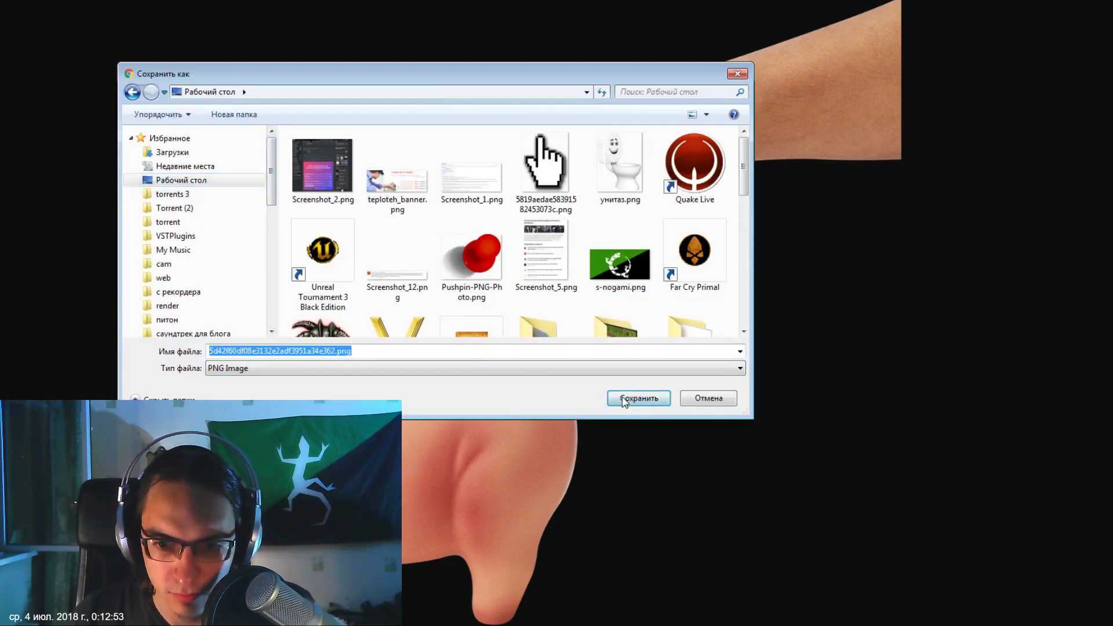
key("Return")
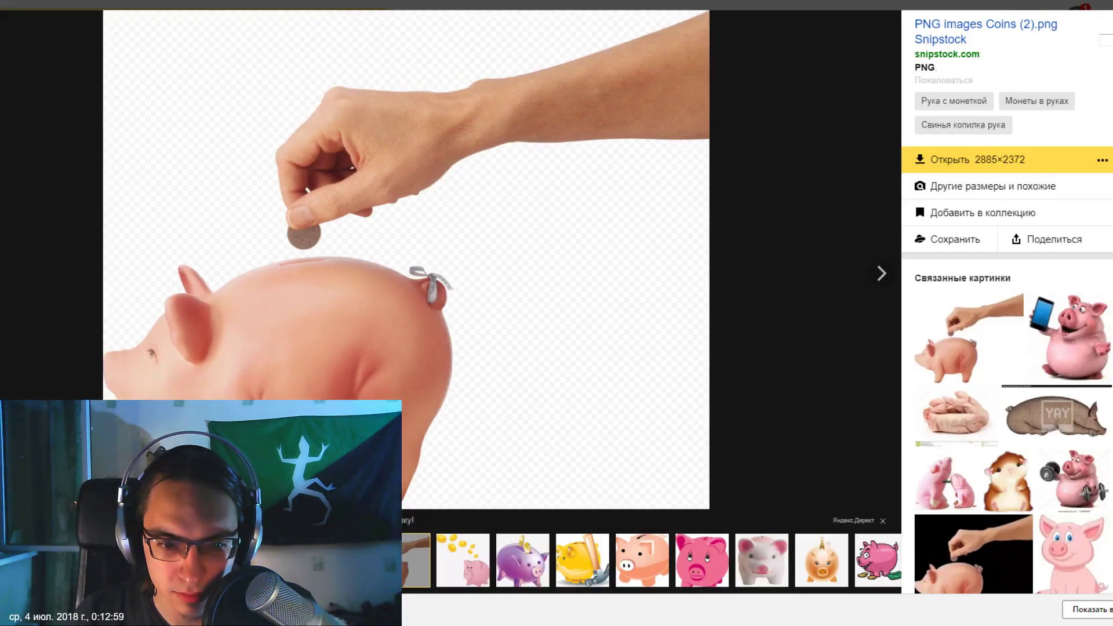
key("alt+Tab")
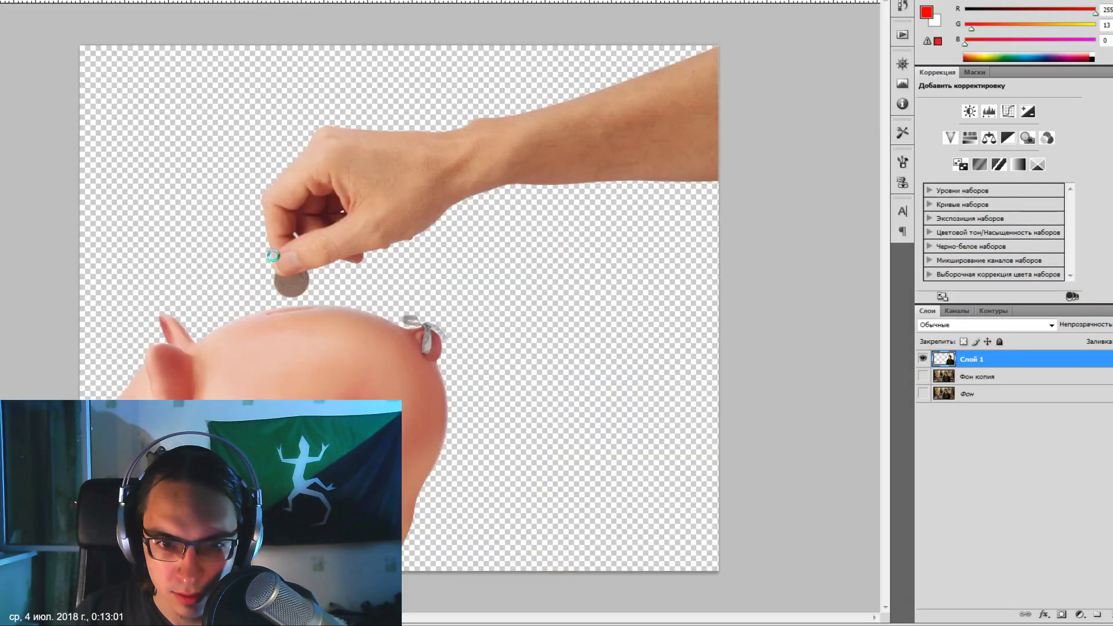
Bring the piggy-bank PNG in as Слой 2, scaled to fill the left side beside the person.
left_click_drag(352, 238, 137, 24)
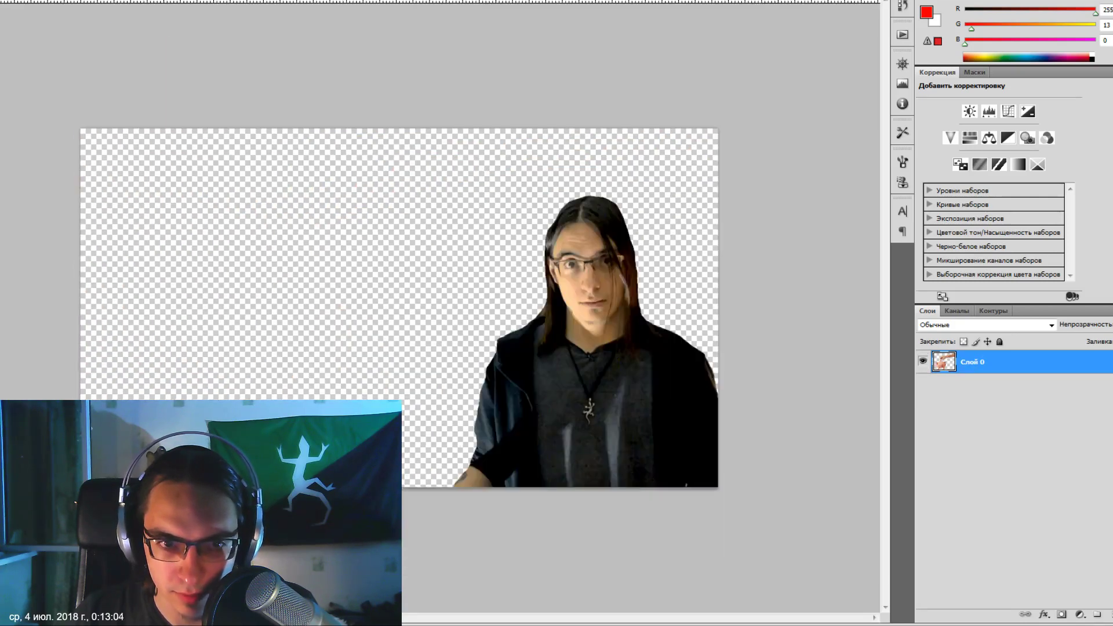
left_click_drag(353, 2, 285, 258)
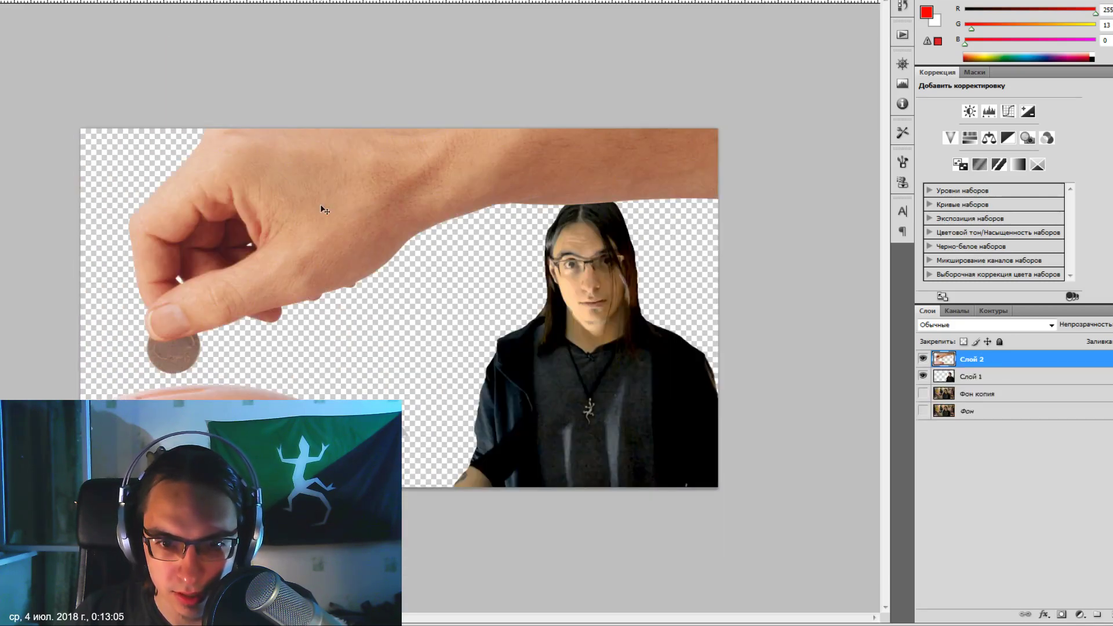
key("ctrl+t")
key("ctrl+minus")
key("ctrl+minus")
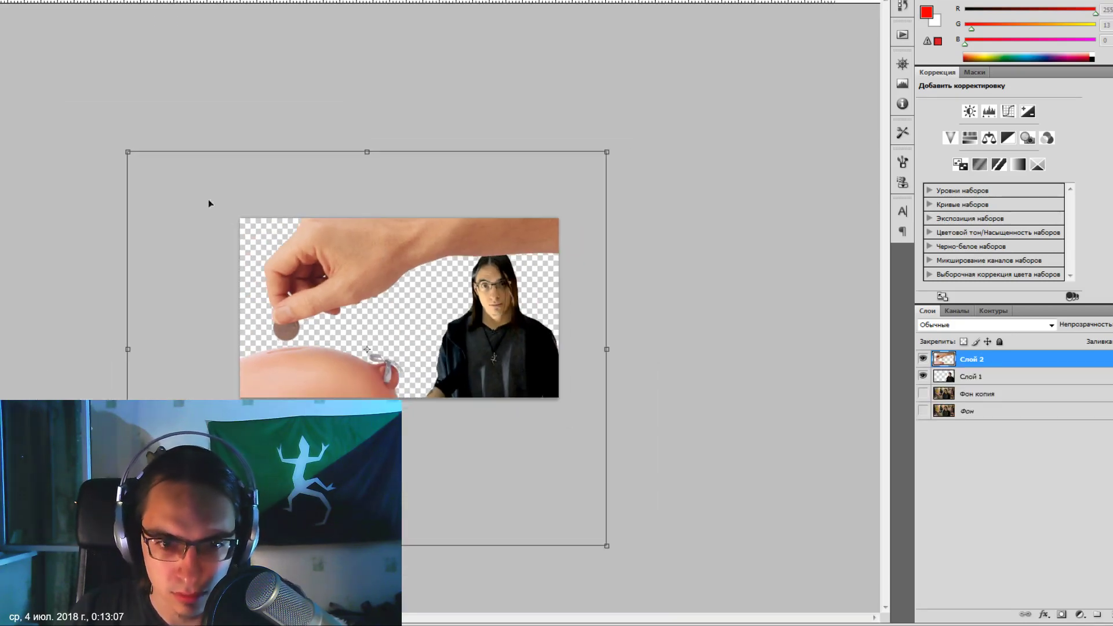
left_click_drag(127, 152, 369, 348)
left_click_drag(452, 417, 315, 280)
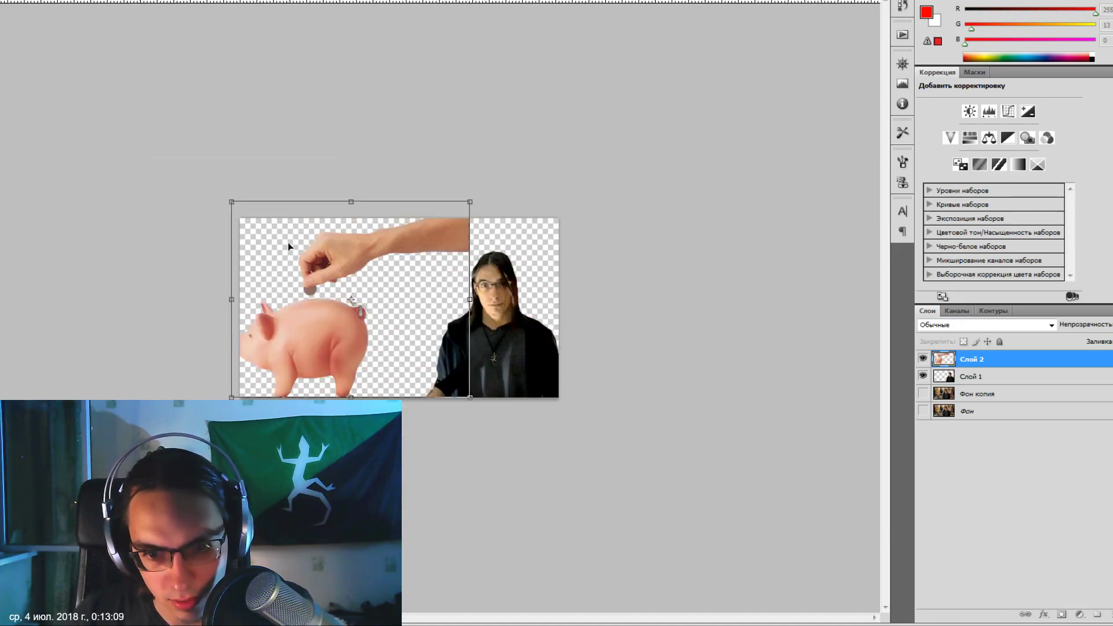
left_click_drag(468, 211, 367, 298)
left_click_drag(301, 348, 346, 307)
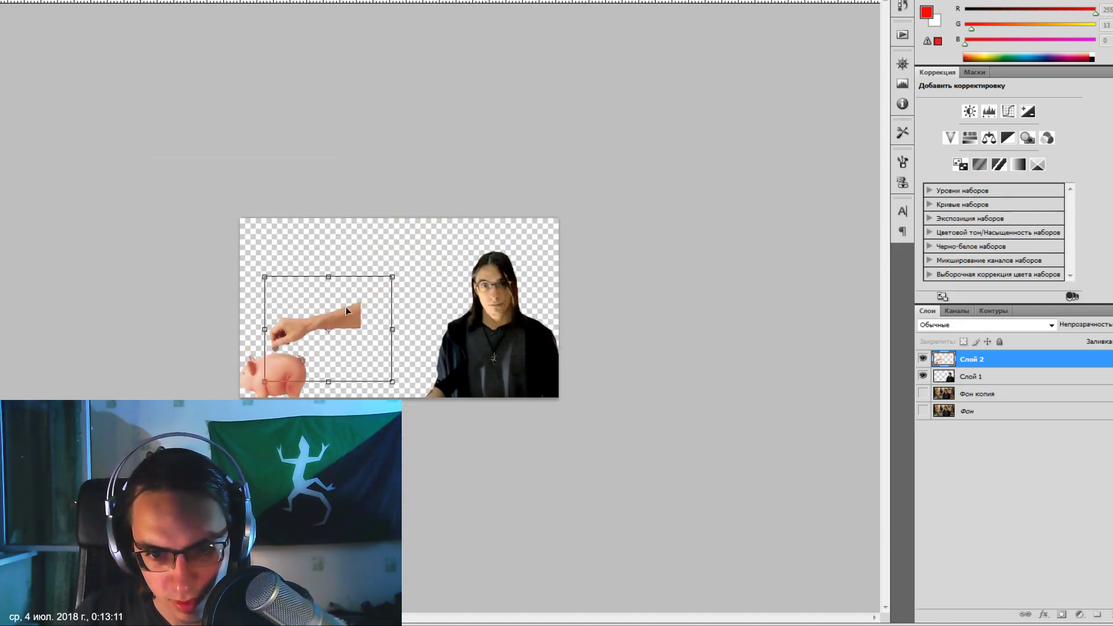
left_click_drag(401, 268, 441, 227)
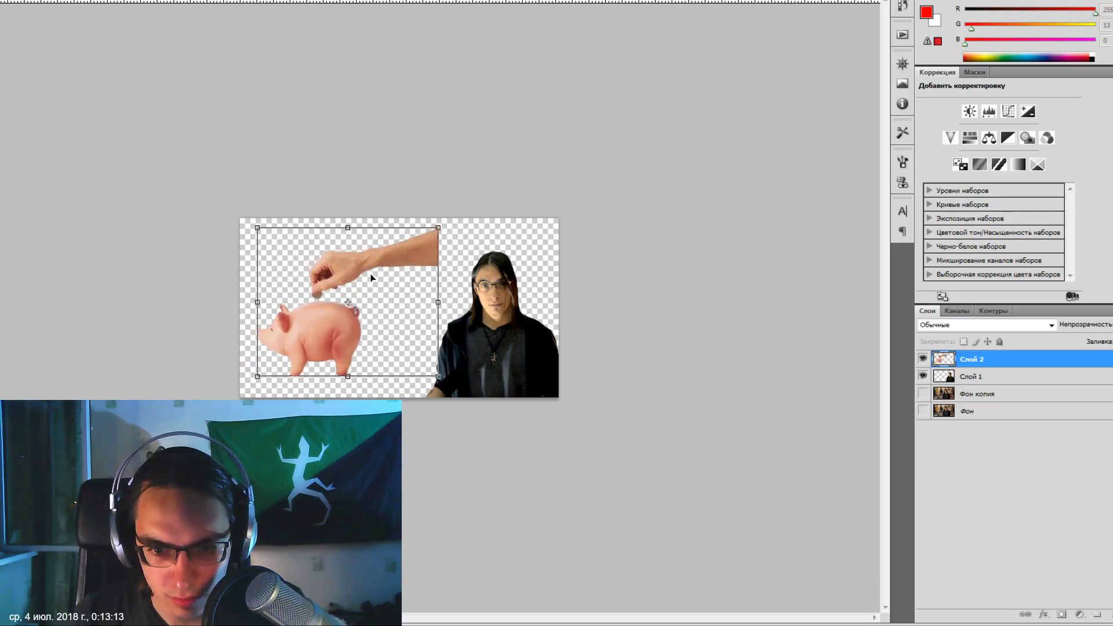
key("alt+Tab")
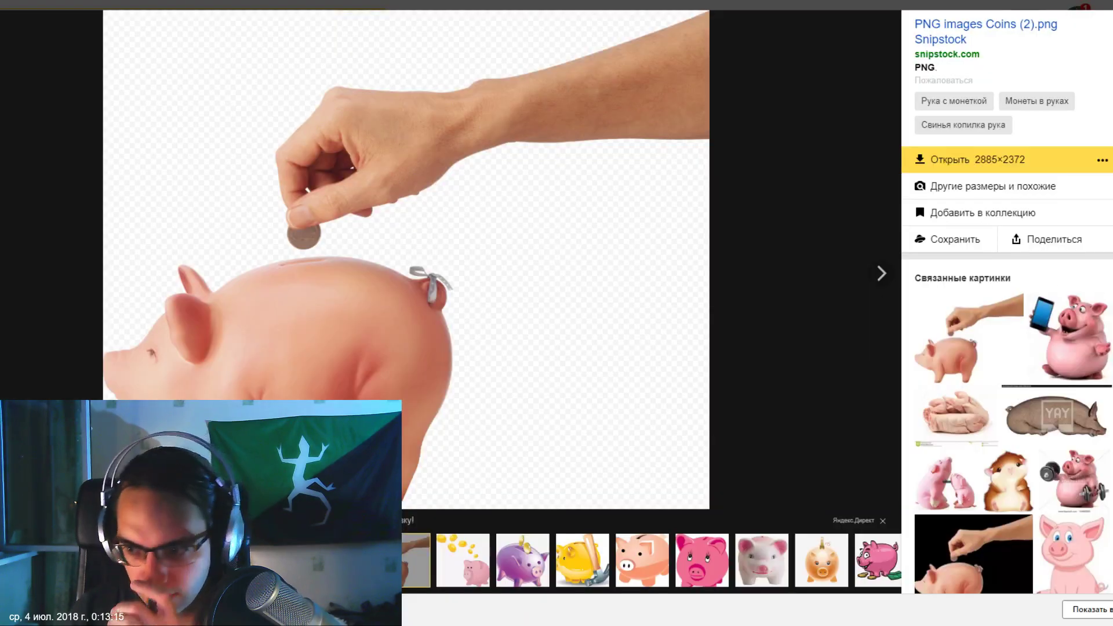
Search Yandex Images for 'абстракция' filtered to a warm colour.
left_click(879, 304)
triple_click(117, 18)
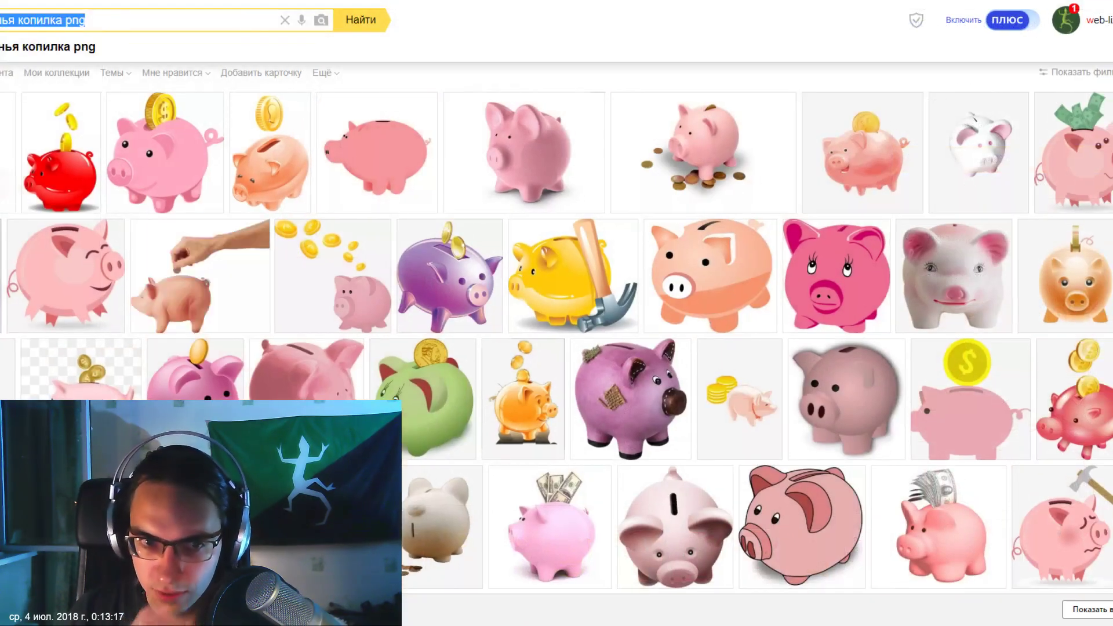
type("абстhfrwbz")
key("Return")
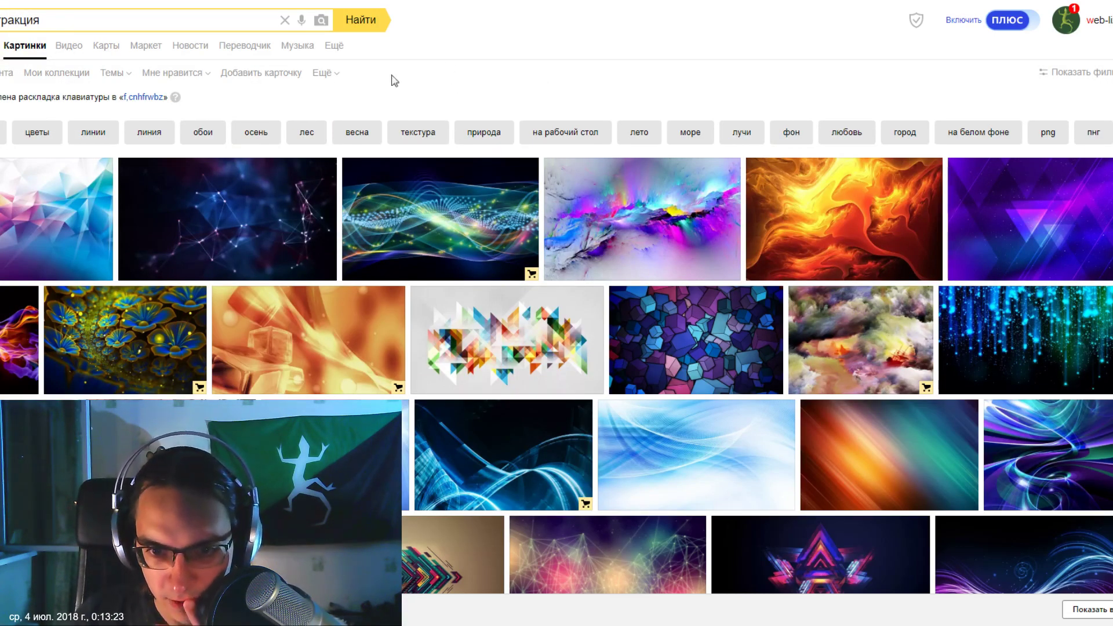
left_click(1080, 79)
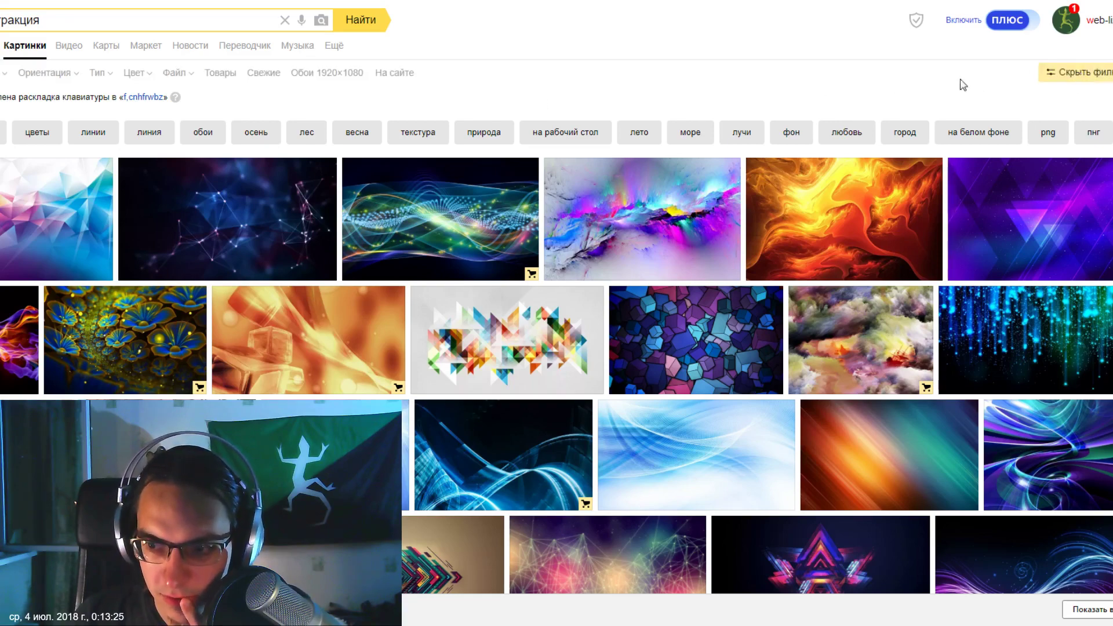
left_click(134, 73)
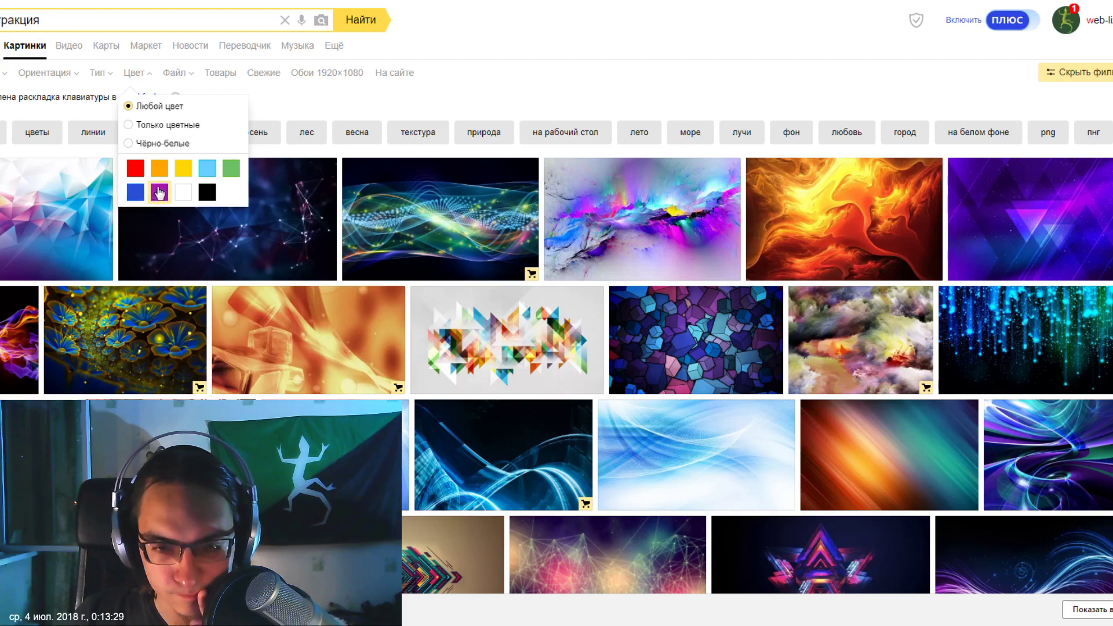
left_click(159, 192)
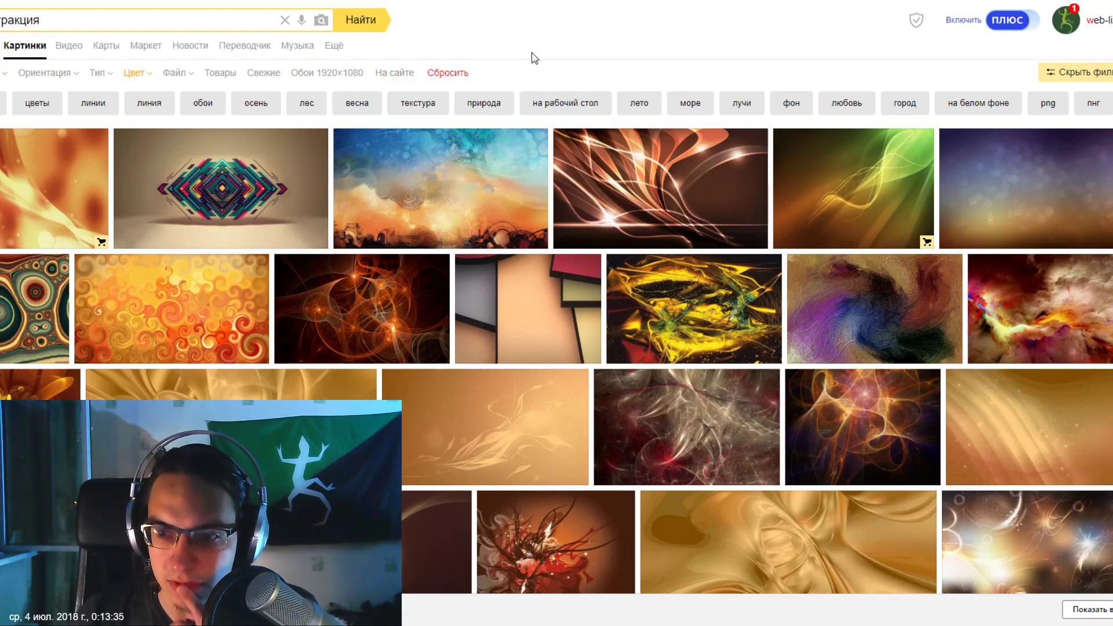
Open the fiery cloud image at full 2560×1706 size and copy it.
left_click(1062, 304)
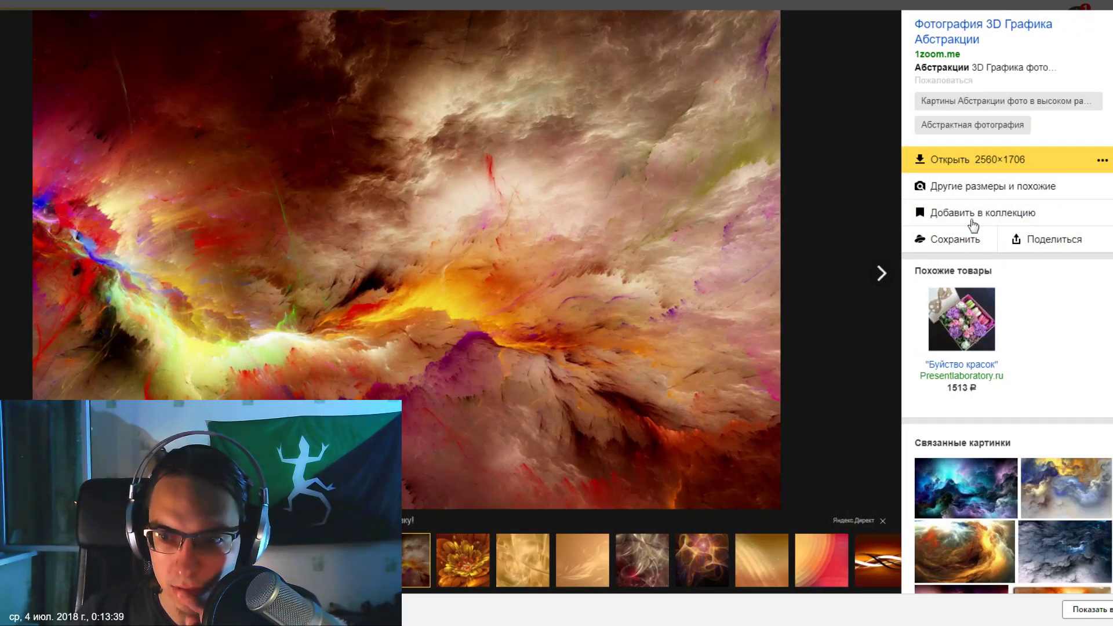
left_click(980, 162)
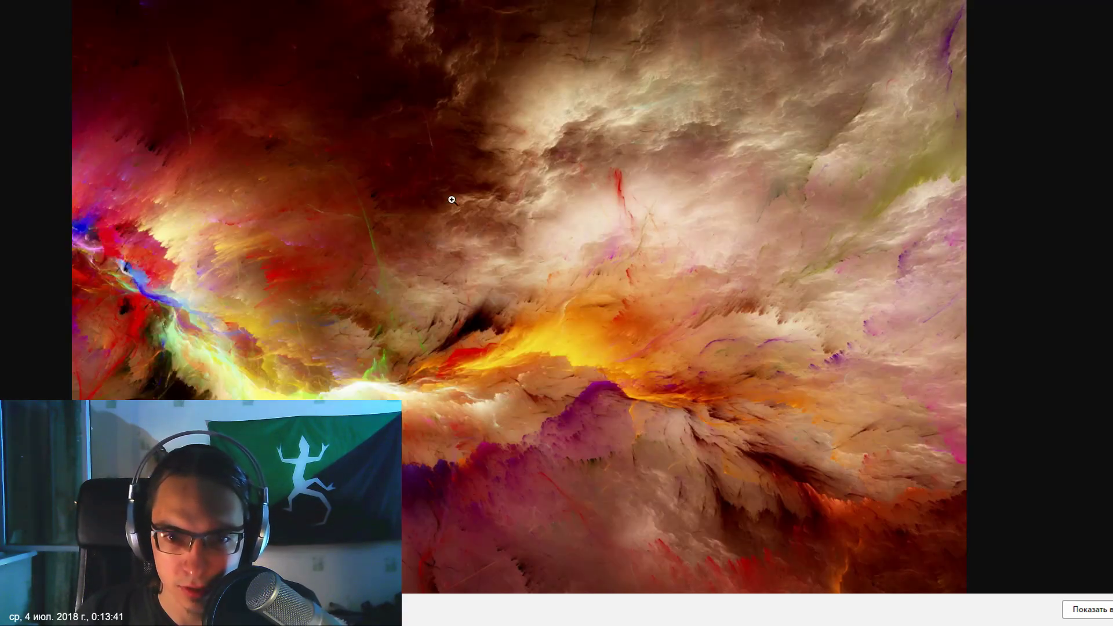
right_click(449, 197)
left_click(487, 236)
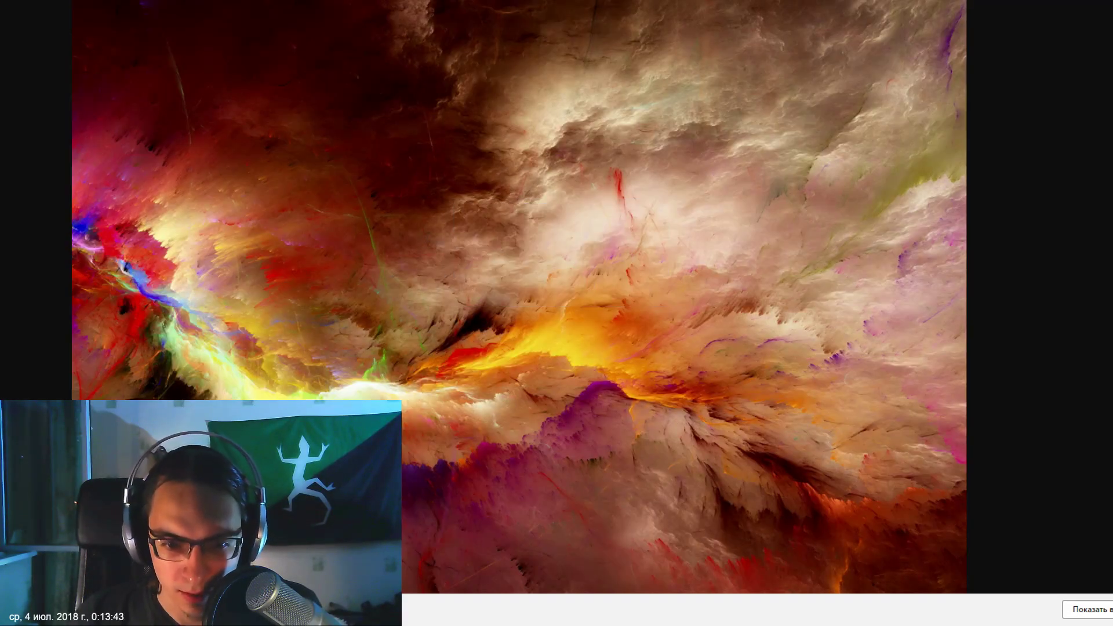
key("alt+Tab")
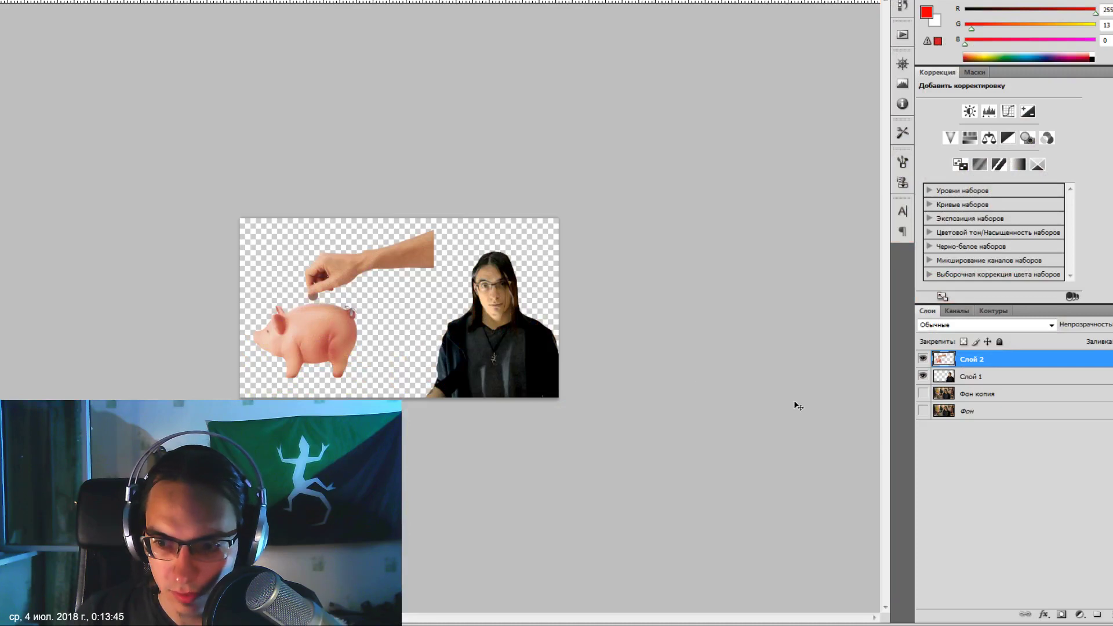
Paste the cloud image, scale it to fit the canvas, and place it beneath the other layers.
key("ctrl+v")
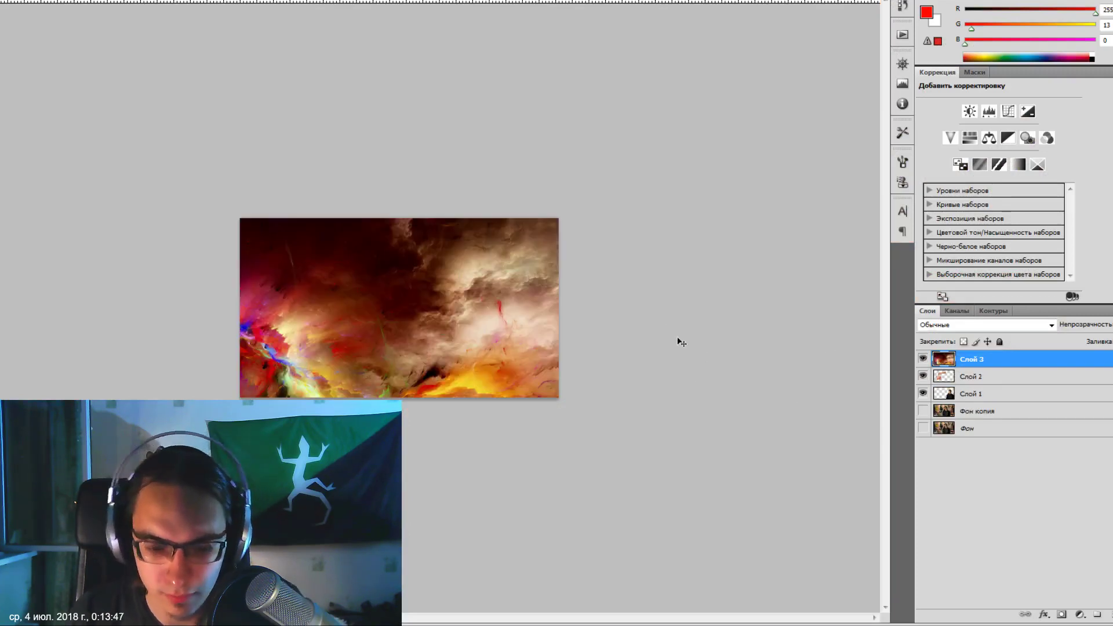
key("ctrl+t")
left_click_drag(659, 494, 571, 437)
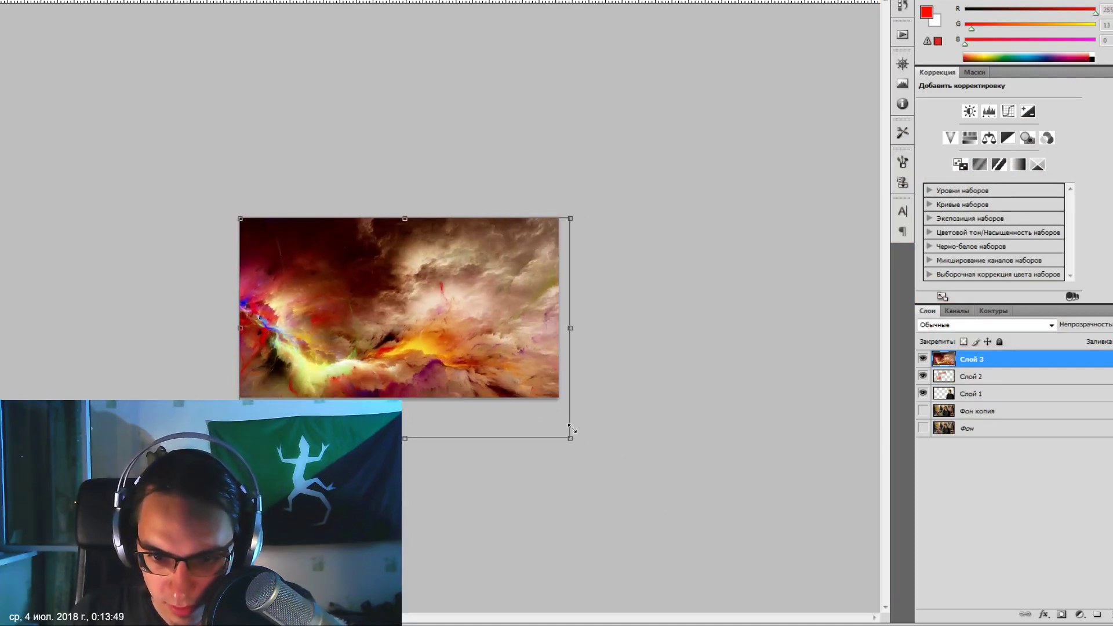
left_click_drag(517, 365, 513, 331)
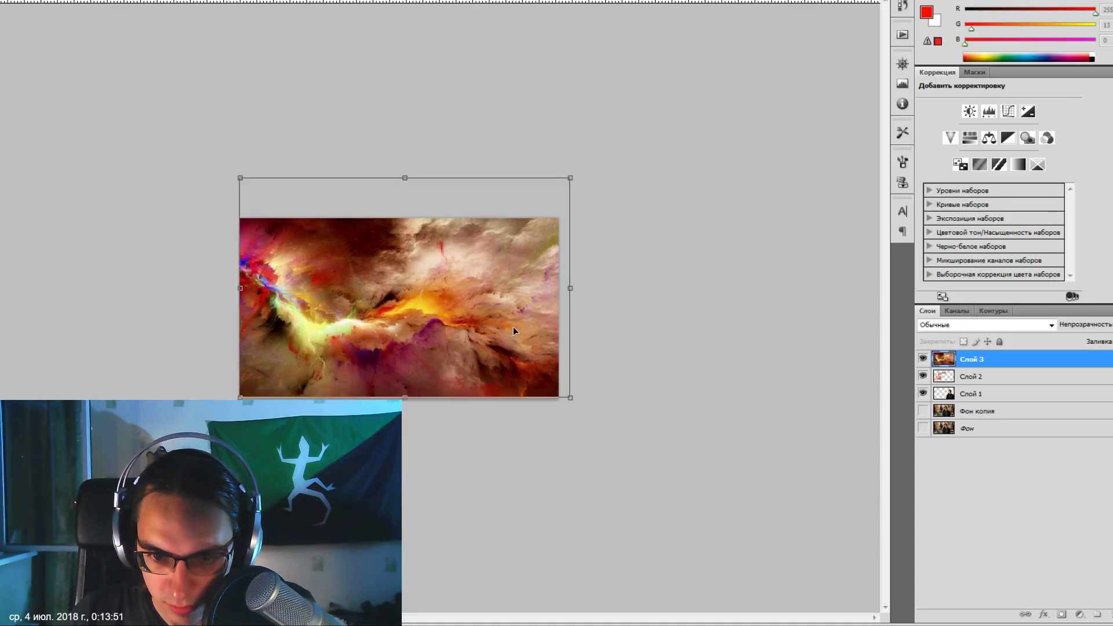
key("Return")
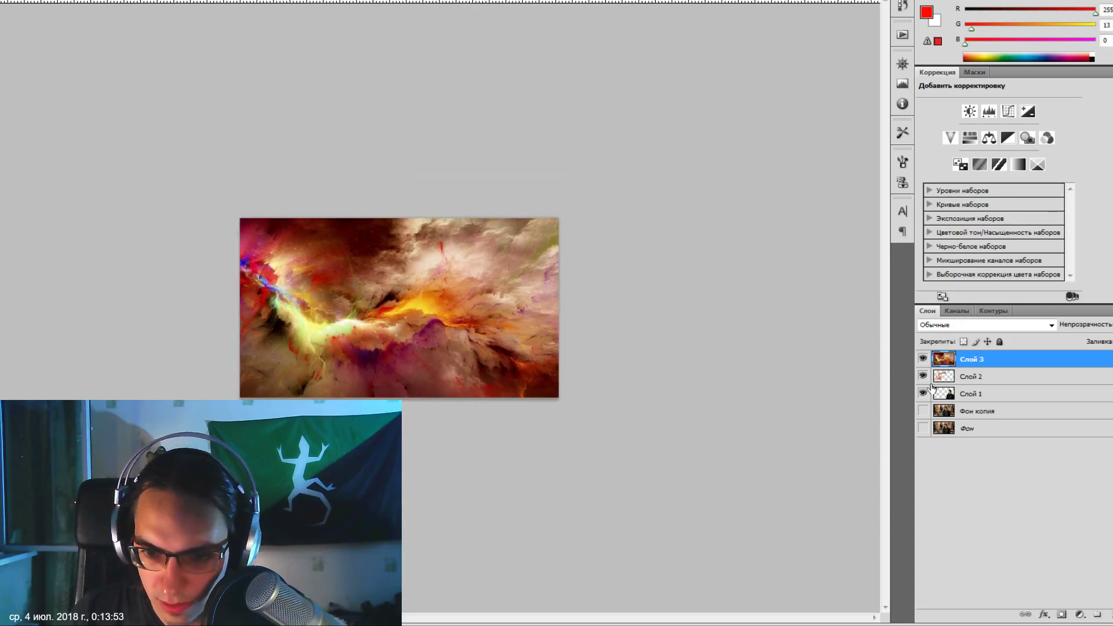
left_click_drag(964, 366, 962, 404)
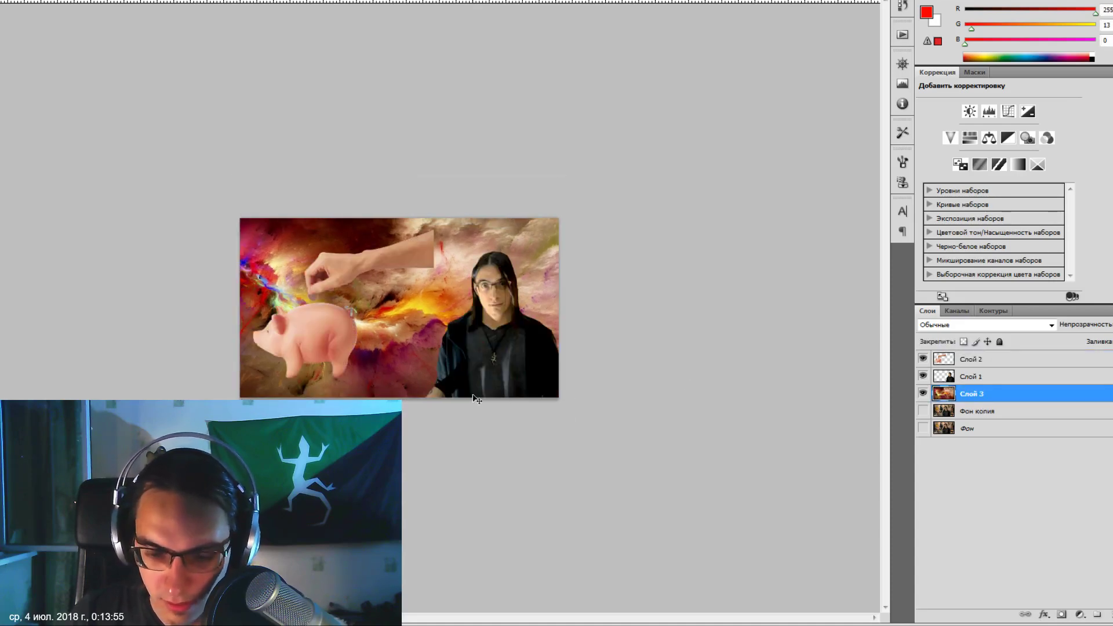
Flip the hand-and-piggy-bank layer horizontally and move it into the bottom-left corner.
key("ctrl+plus")
left_click(929, 359)
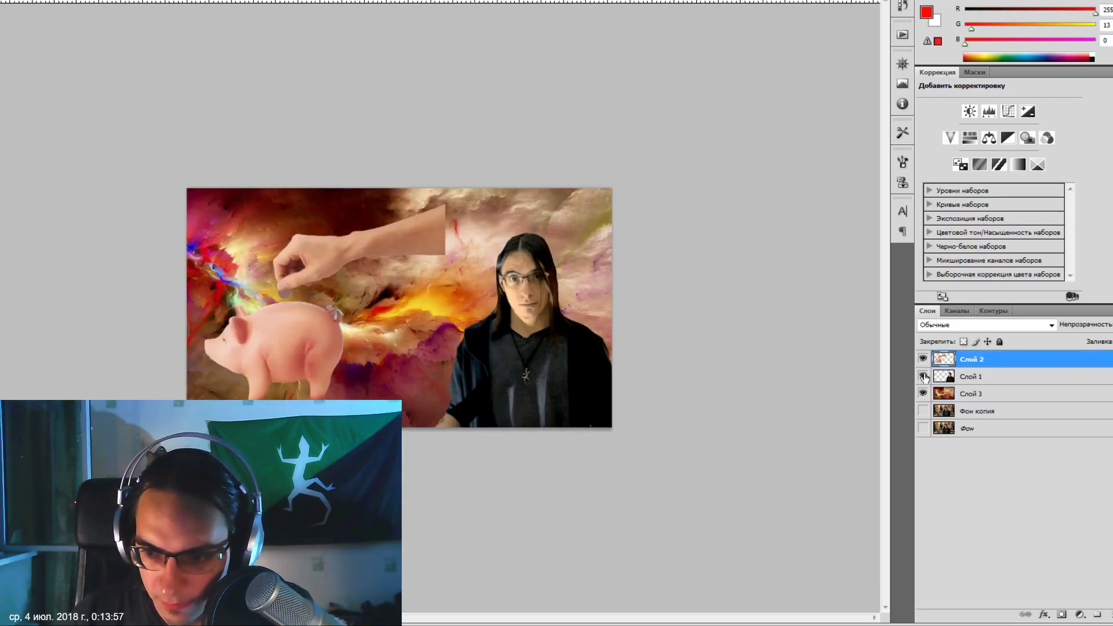
left_click(3, 1)
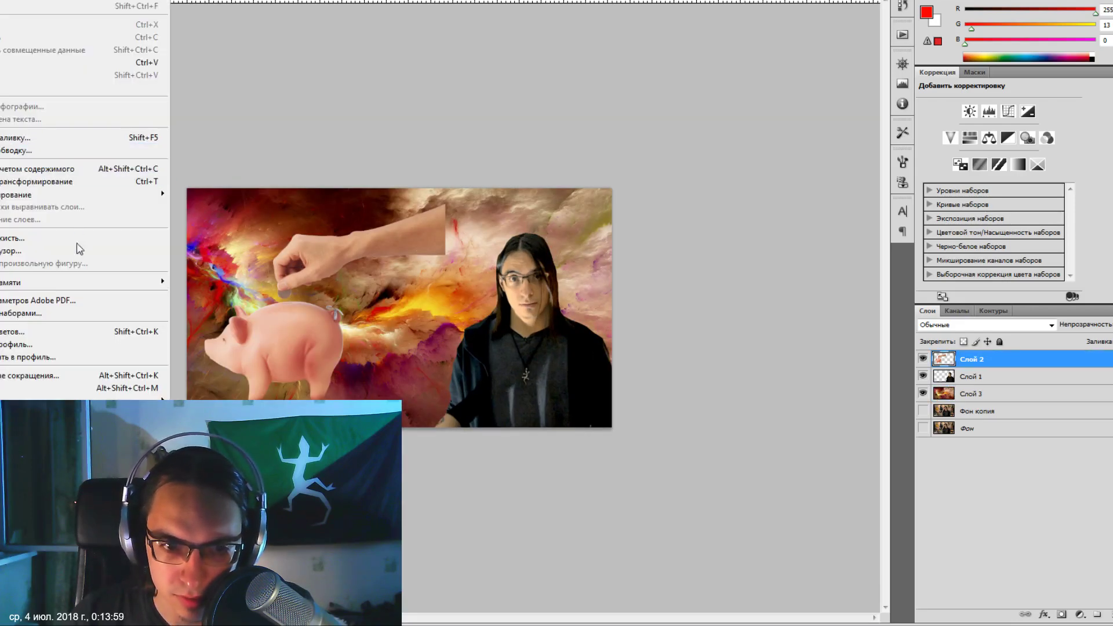
mouse_move(78, 193)
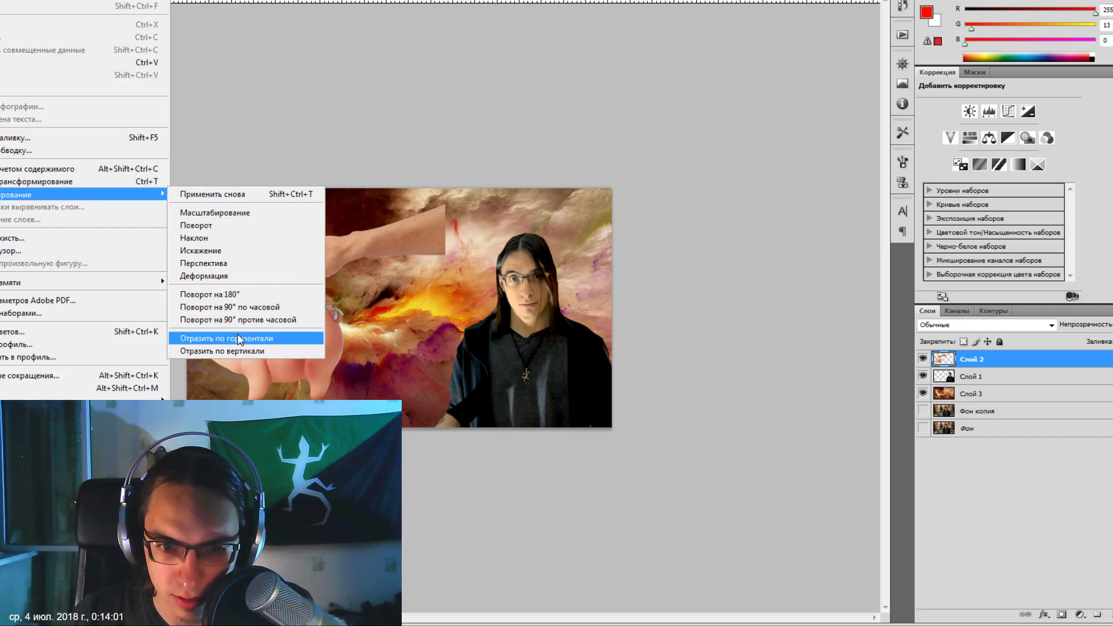
left_click(240, 339)
left_click_drag(360, 339, 248, 393)
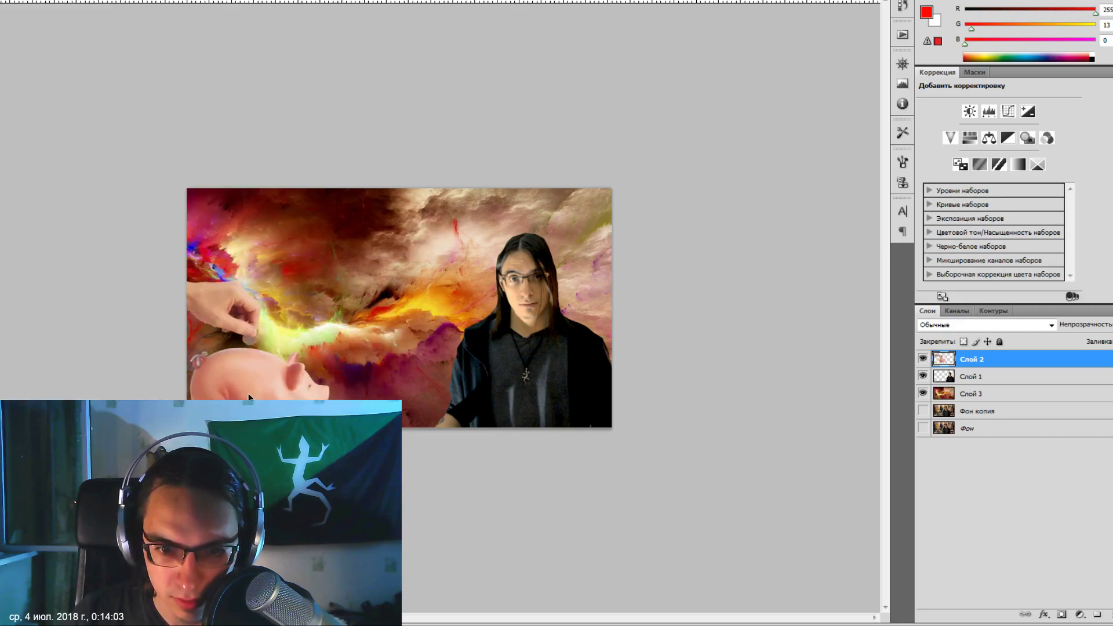
left_click_drag(249, 393, 255, 401)
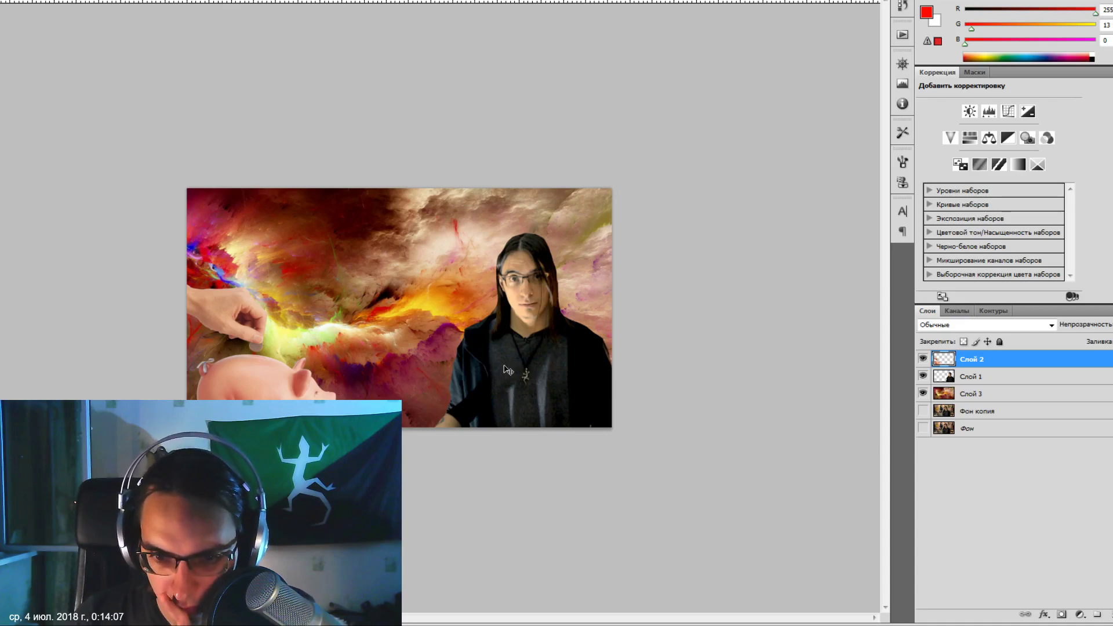
left_click(381, 282)
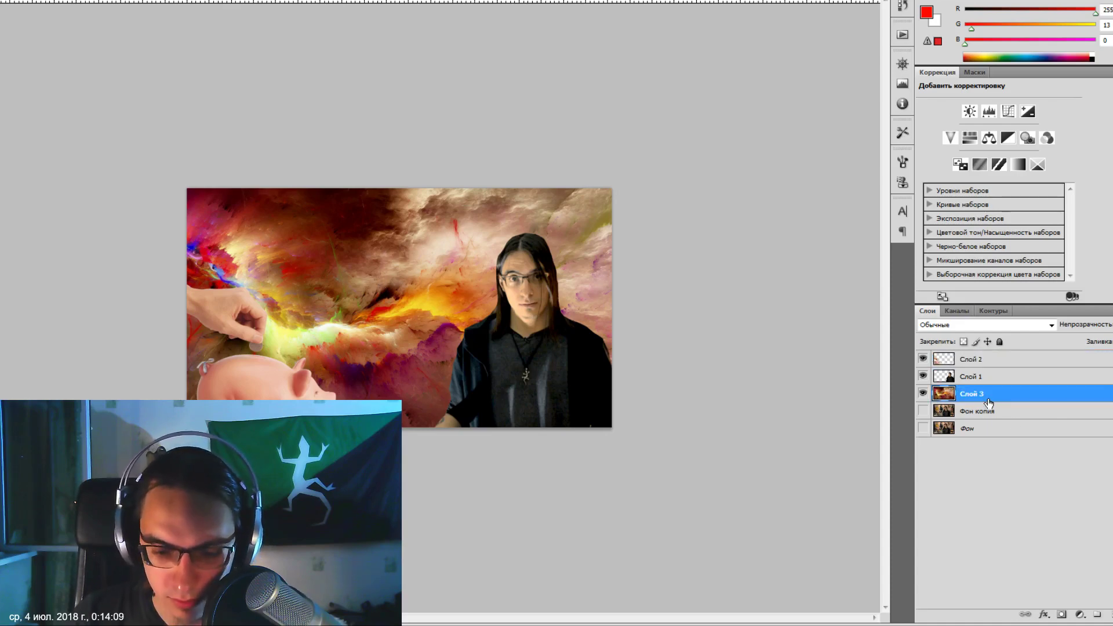
Push the clouds' highlights and midtones toward yellow with Color Balance.
key("ctrl+u")
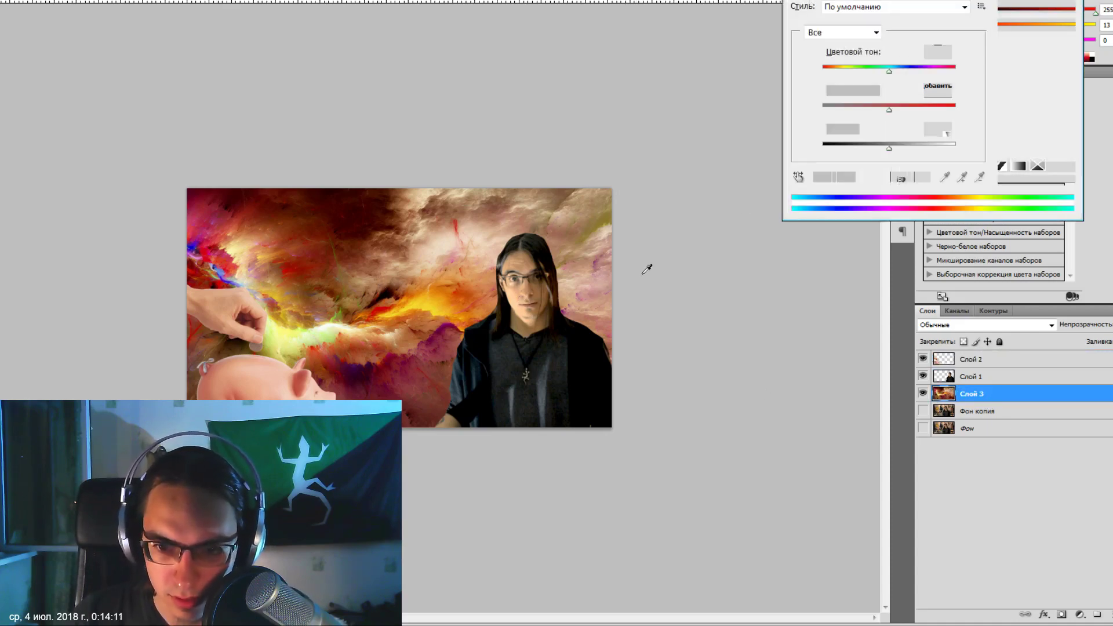
left_click(1029, 26)
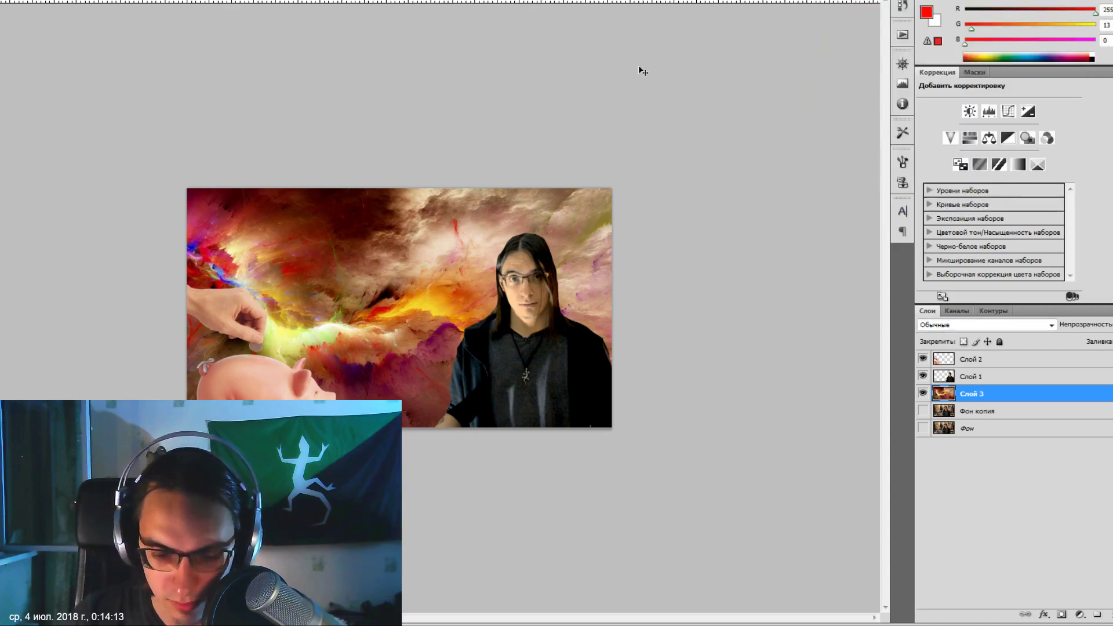
key("ctrl+u")
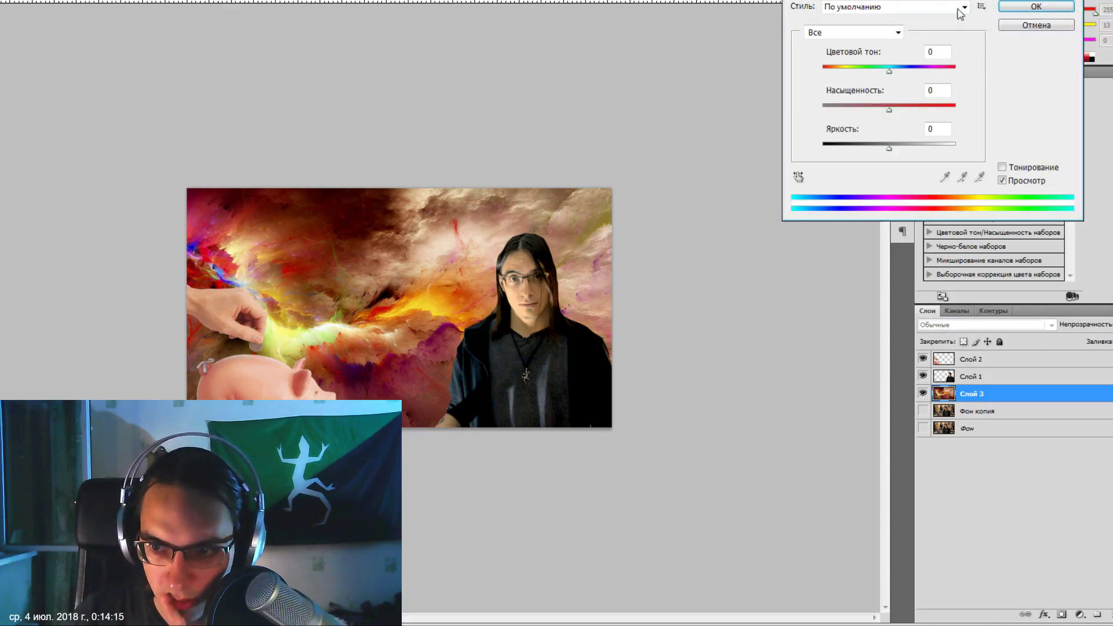
key("Escape")
key("ctrl+b")
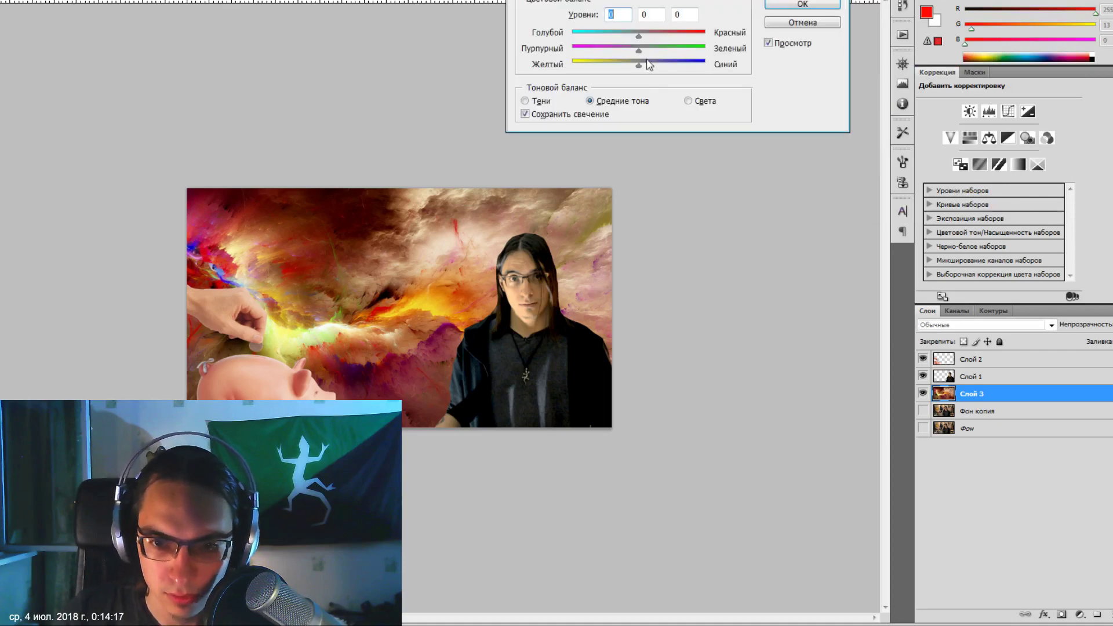
left_click(698, 101)
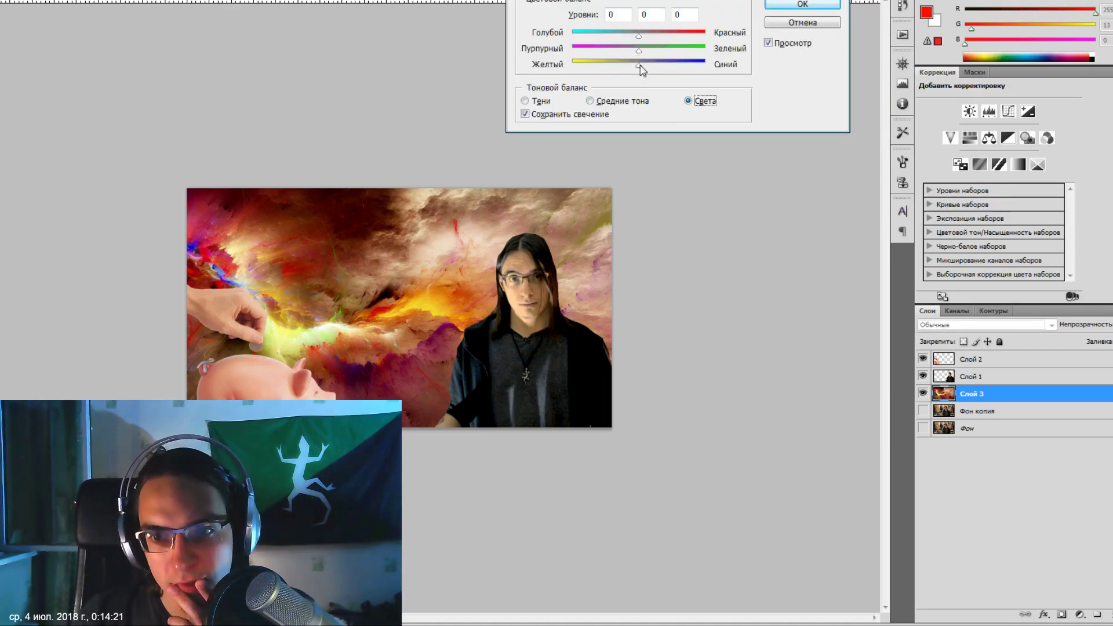
left_click_drag(640, 69, 572, 70)
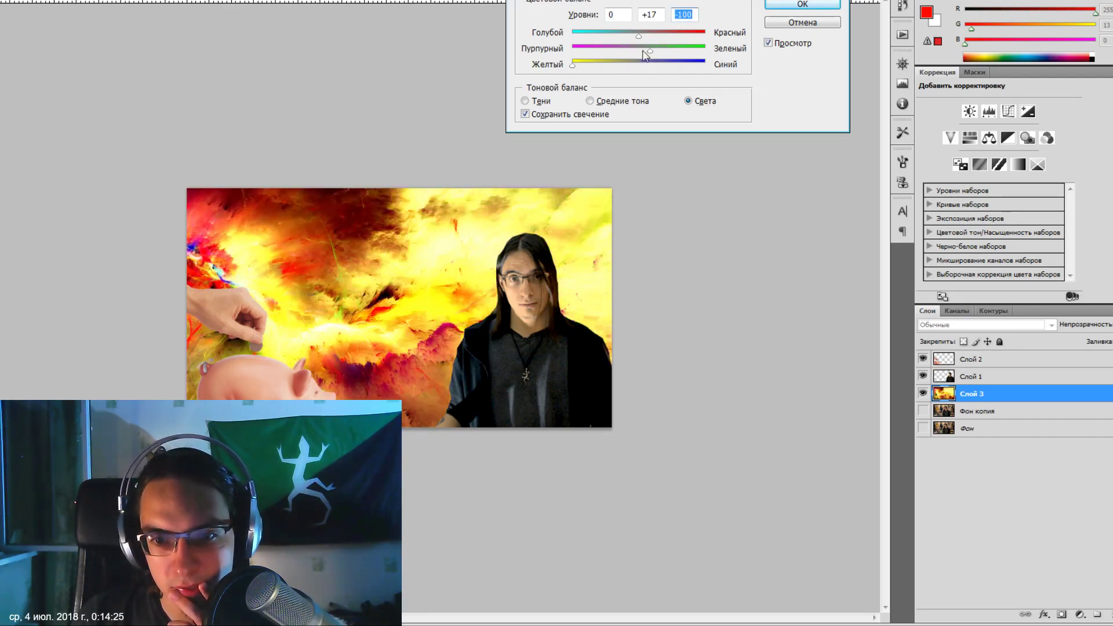
mouse_move(638, 53)
left_mouse_down()
mouse_move(614, 53)
mouse_move(704, 41)
mouse_move(588, 40)
mouse_move(637, 36)
mouse_move(572, 67)
left_mouse_up()
left_click(614, 101)
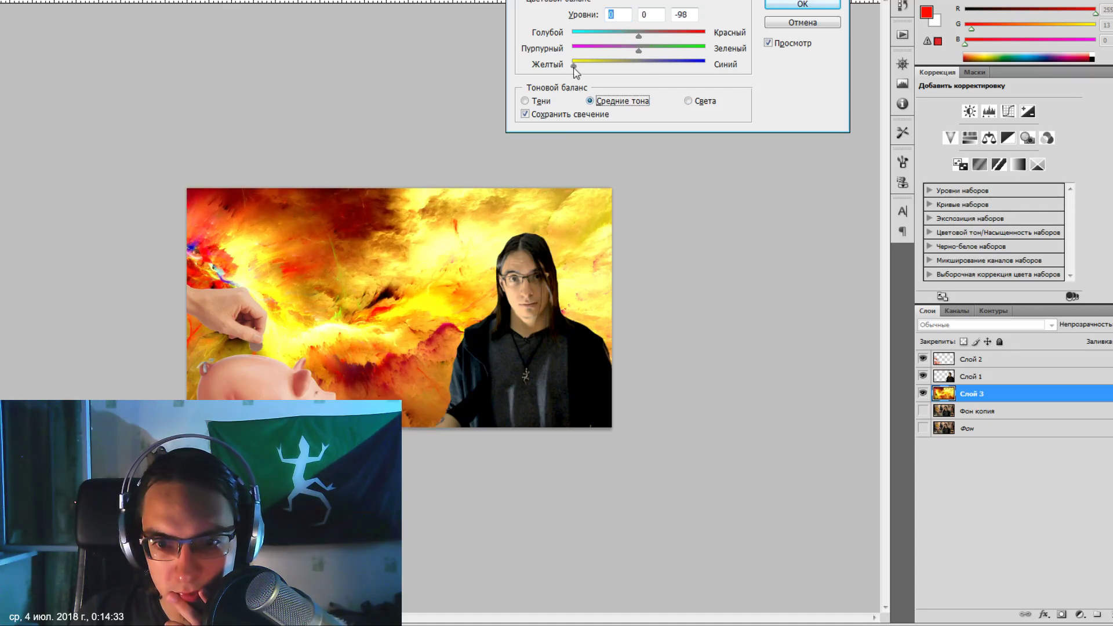
mouse_move(639, 51)
left_mouse_down()
mouse_move(609, 50)
mouse_move(720, 39)
mouse_move(672, 37)
left_mouse_up()
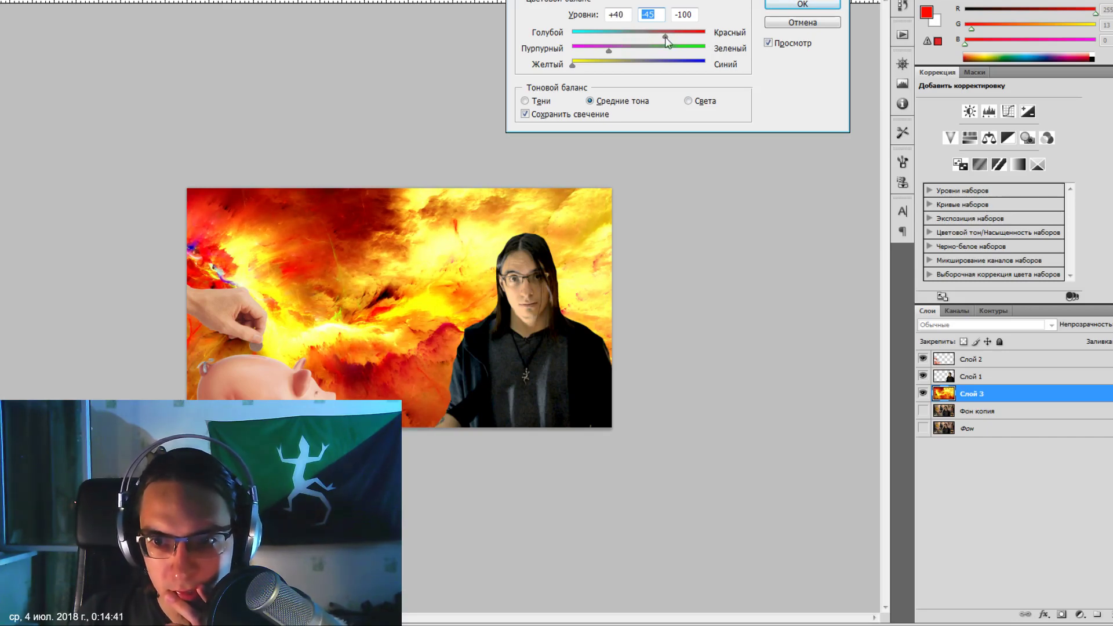
key("Return")
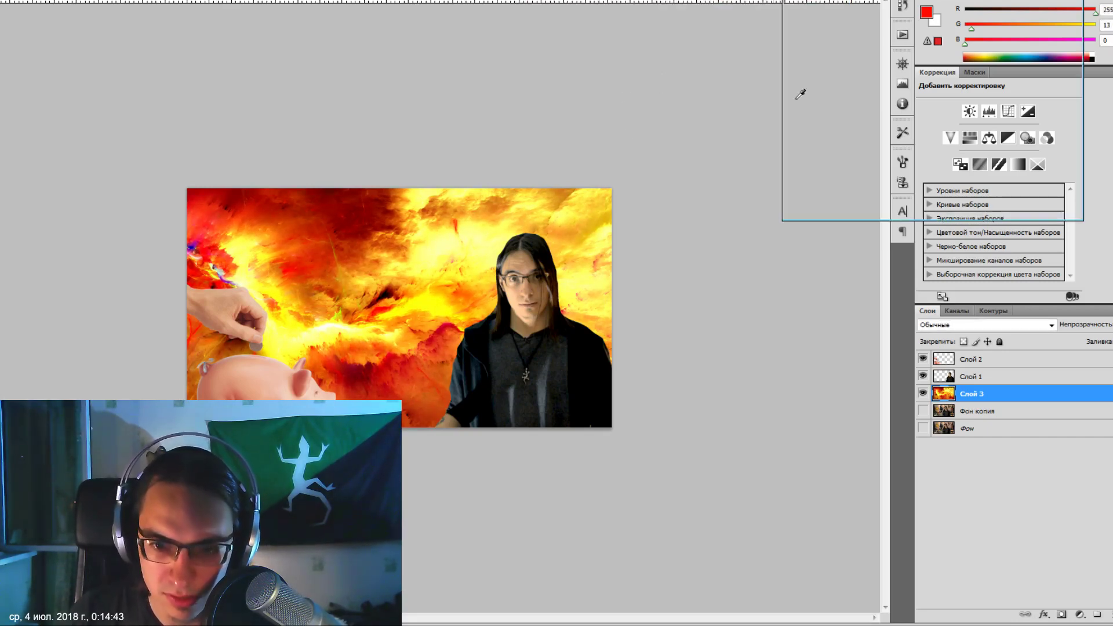
Shift the cloud layer's hue by +10 with Hue/Saturation.
key("ctrl+u")
mouse_move(889, 68)
left_mouse_down()
mouse_move(874, 75)
mouse_move(922, 80)
mouse_move(897, 81)
left_mouse_up()
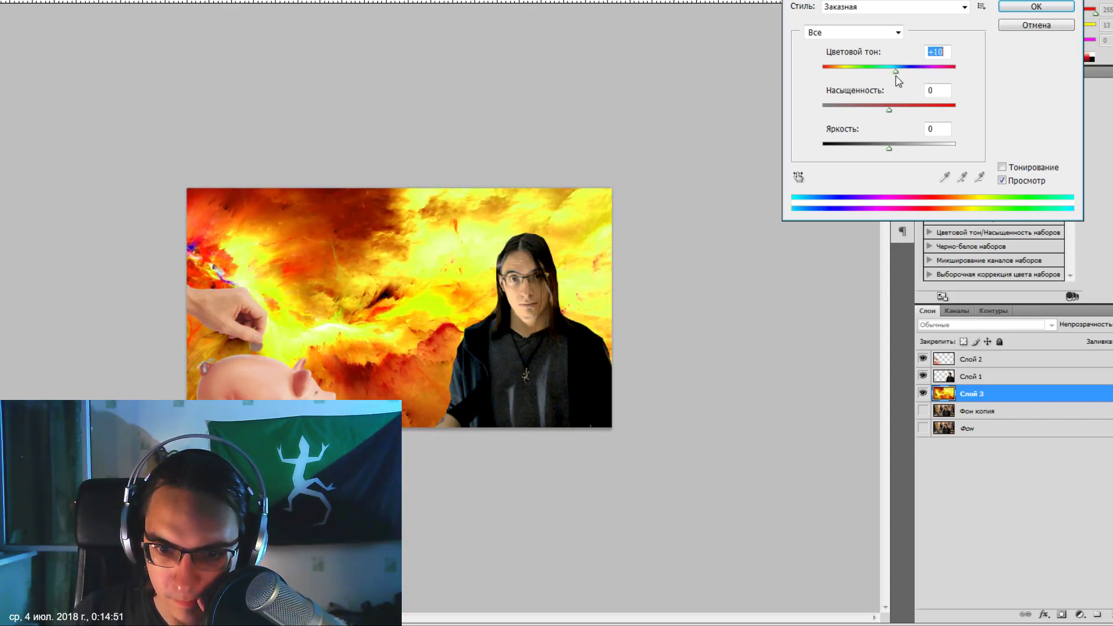
left_click(1036, 7)
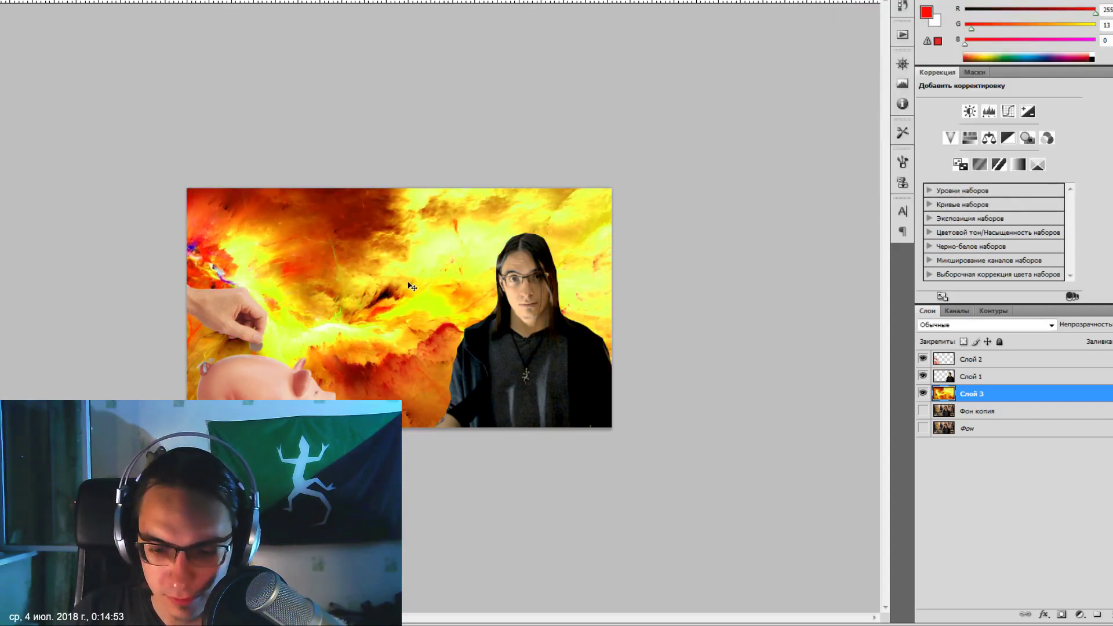
Add a Drop Shadow layer style to the hand-and-piggy-bank layer, Слой 2.
key("alt+bracketright")
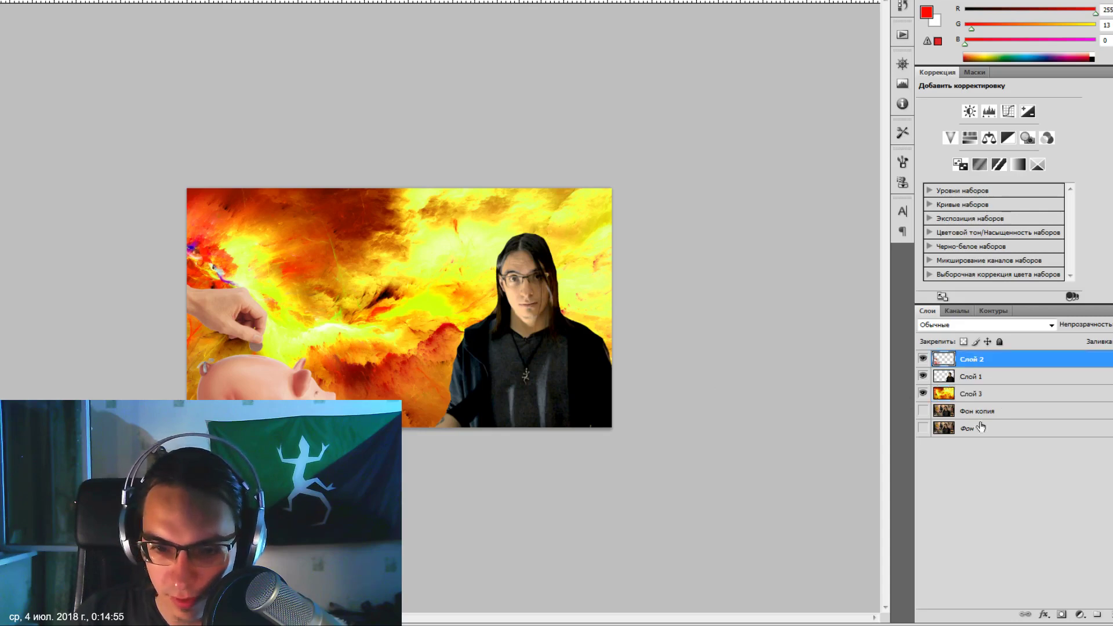
right_click(987, 363)
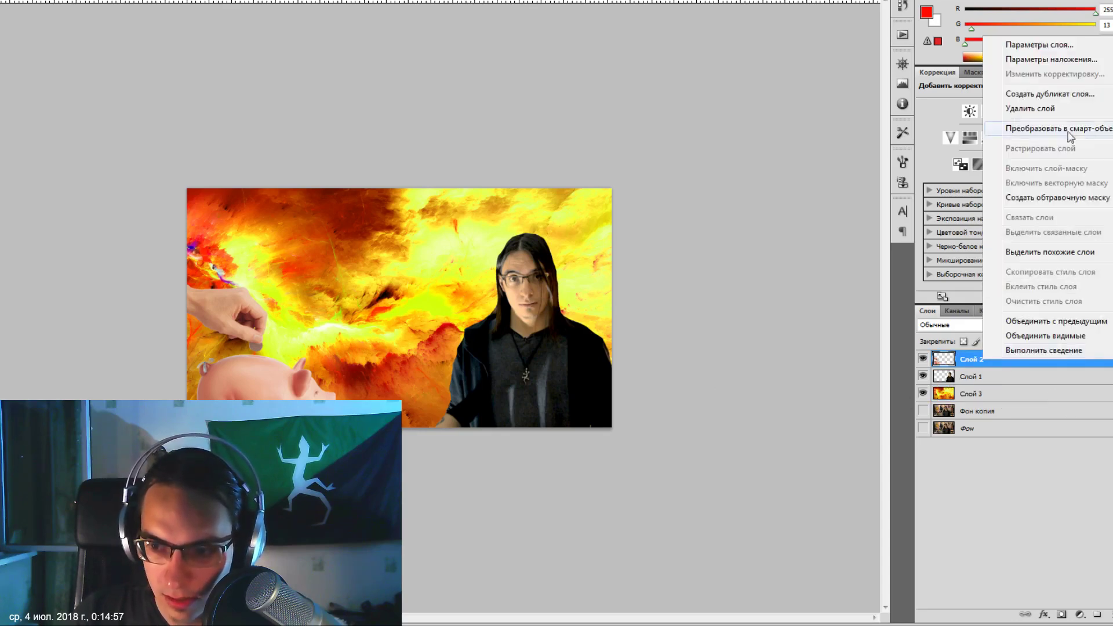
left_click(1070, 60)
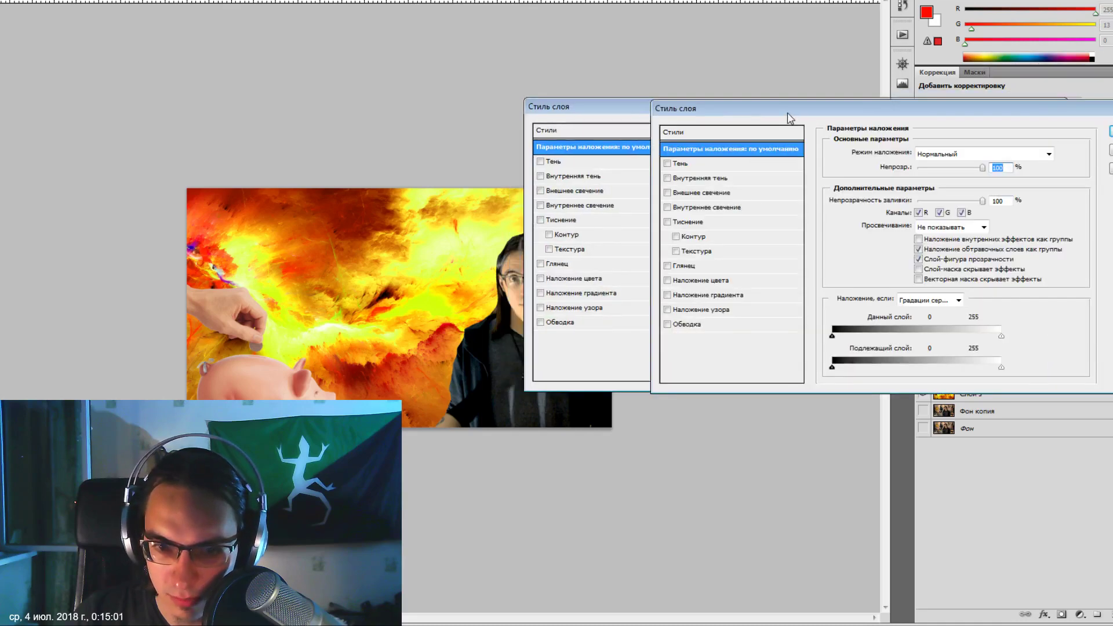
left_click(655, 160)
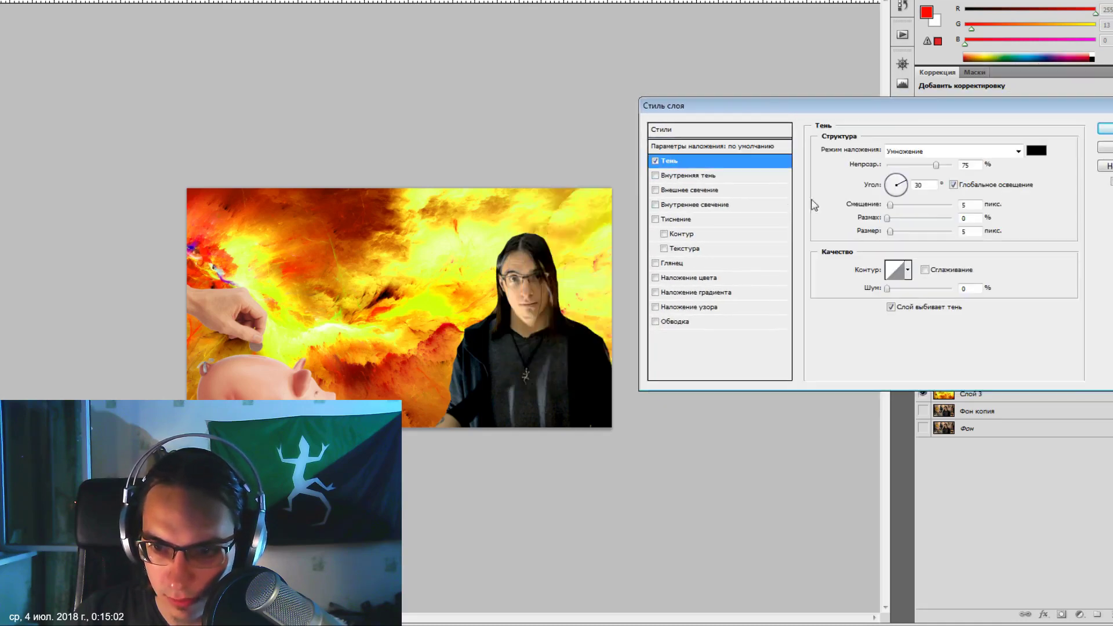
left_click(917, 204)
left_click(950, 151)
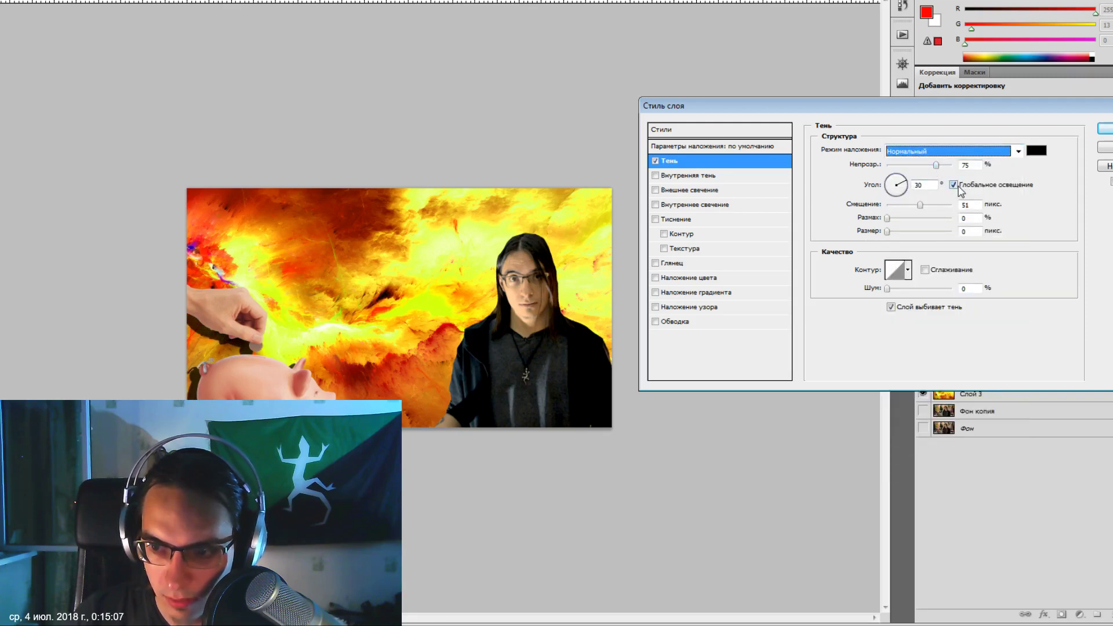
left_click(954, 185)
left_click(950, 152)
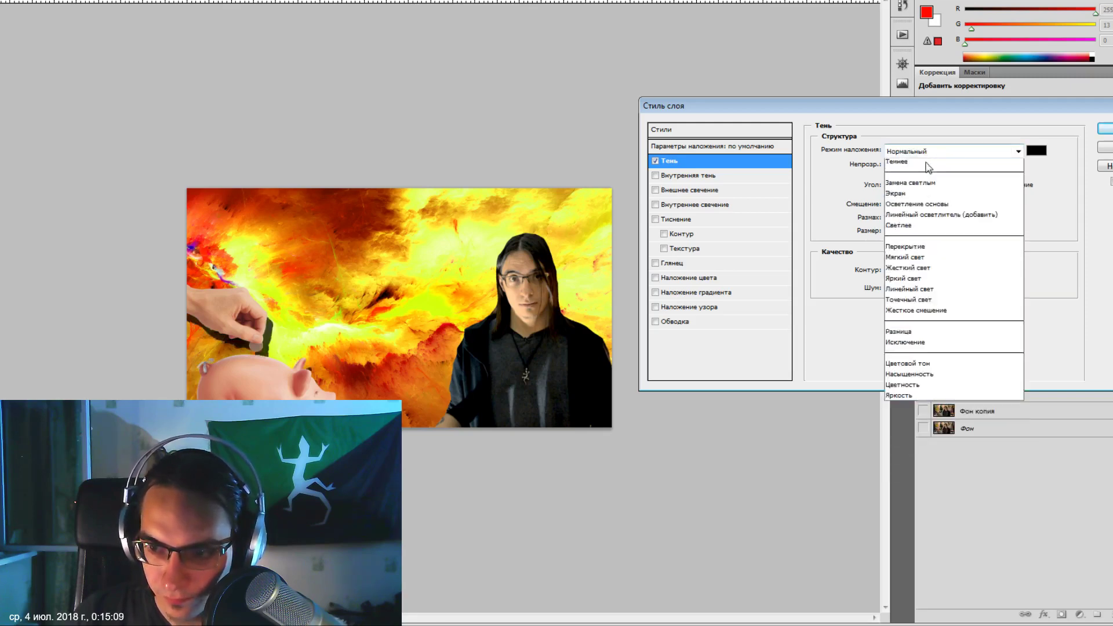
Give the shadow a dark blue colour and 100% opacity.
left_click(1037, 151)
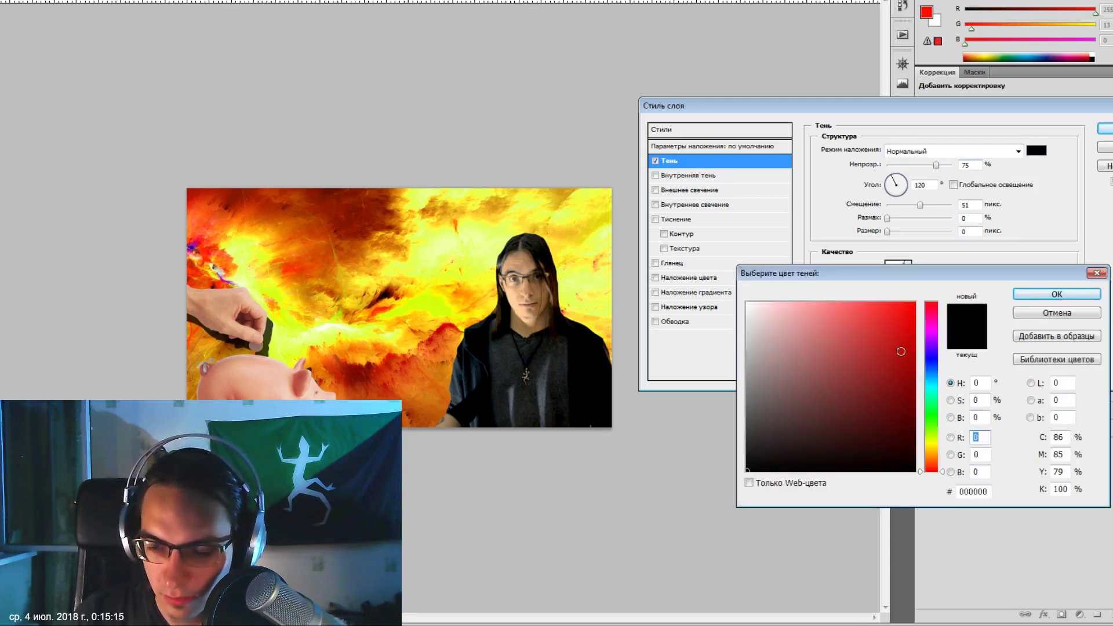
left_click(930, 363)
left_click(915, 394)
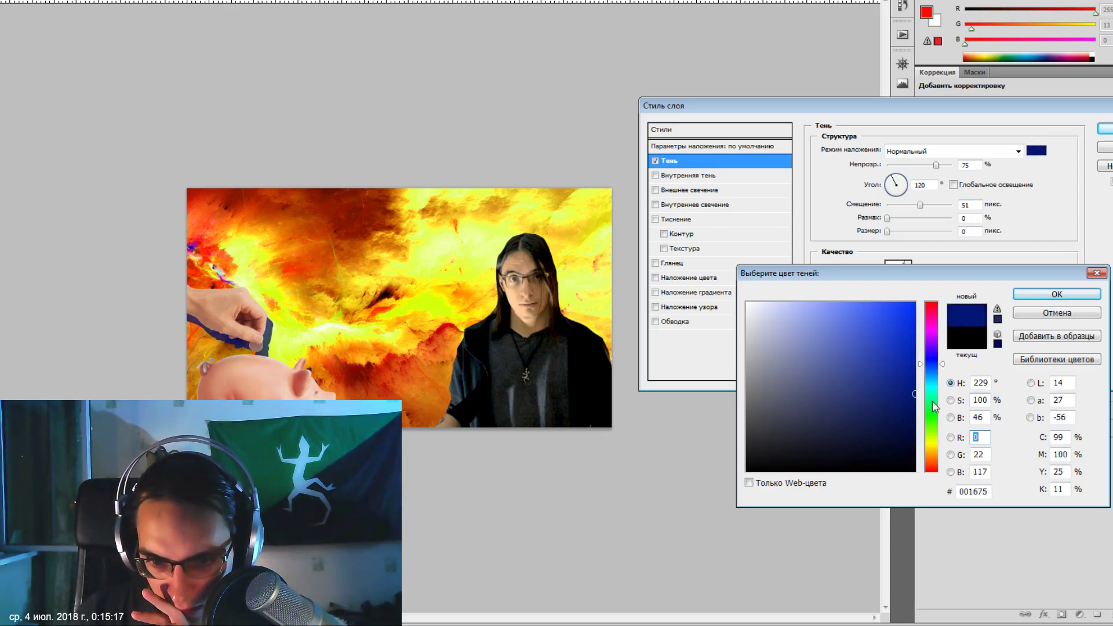
left_click(1057, 294)
left_click_drag(936, 166, 968, 167)
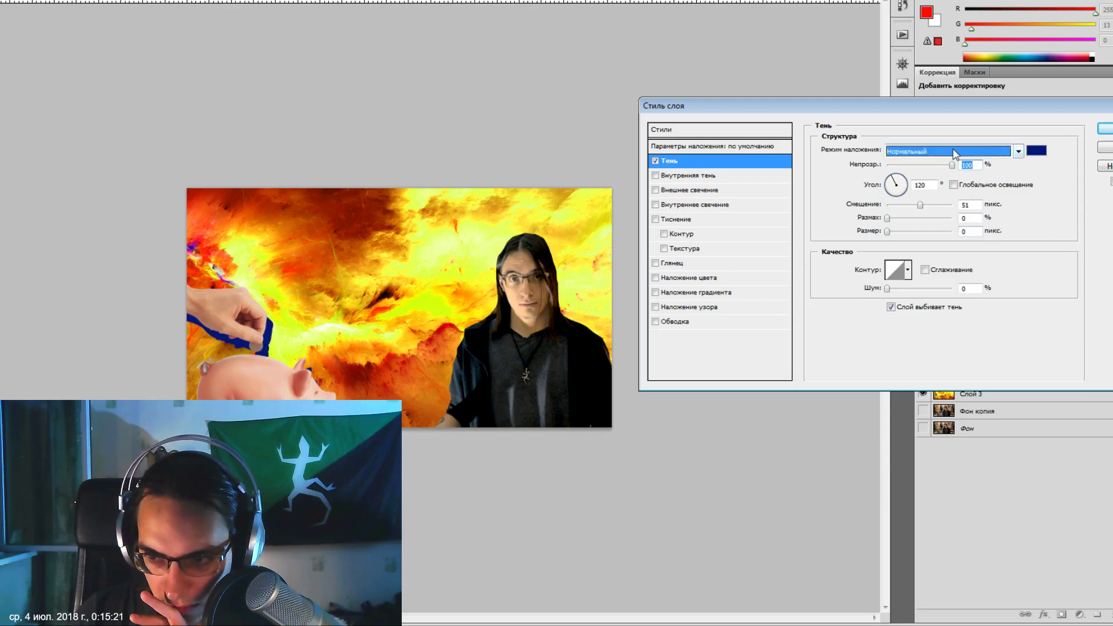
Refine the shadow colour to dark navy 010d68.
left_click(950, 151)
left_click(1036, 150)
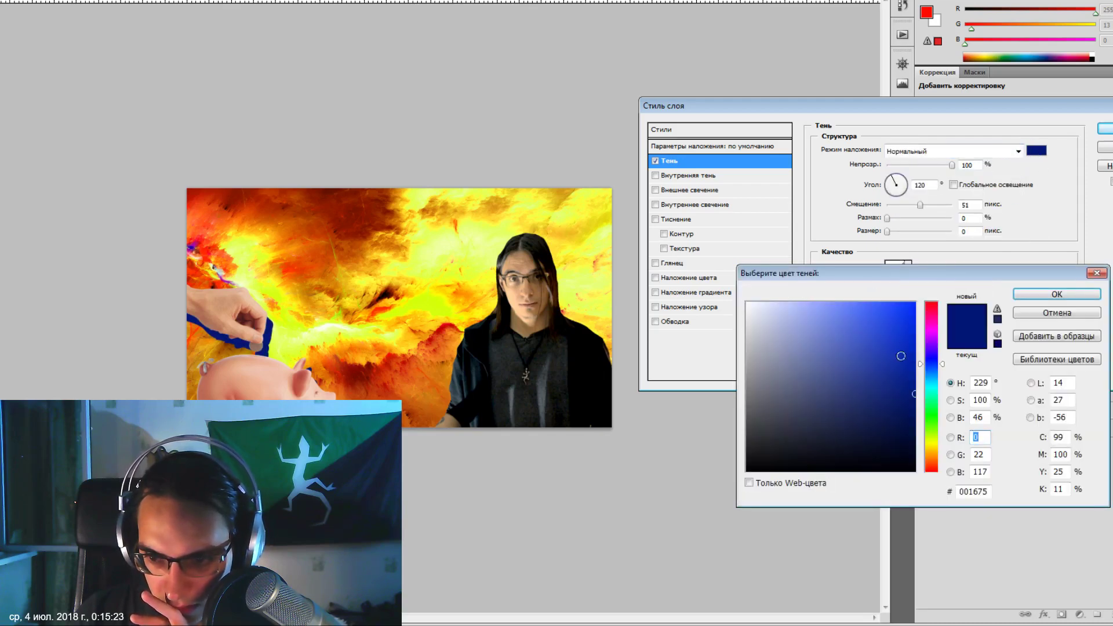
left_click_drag(929, 336, 930, 301)
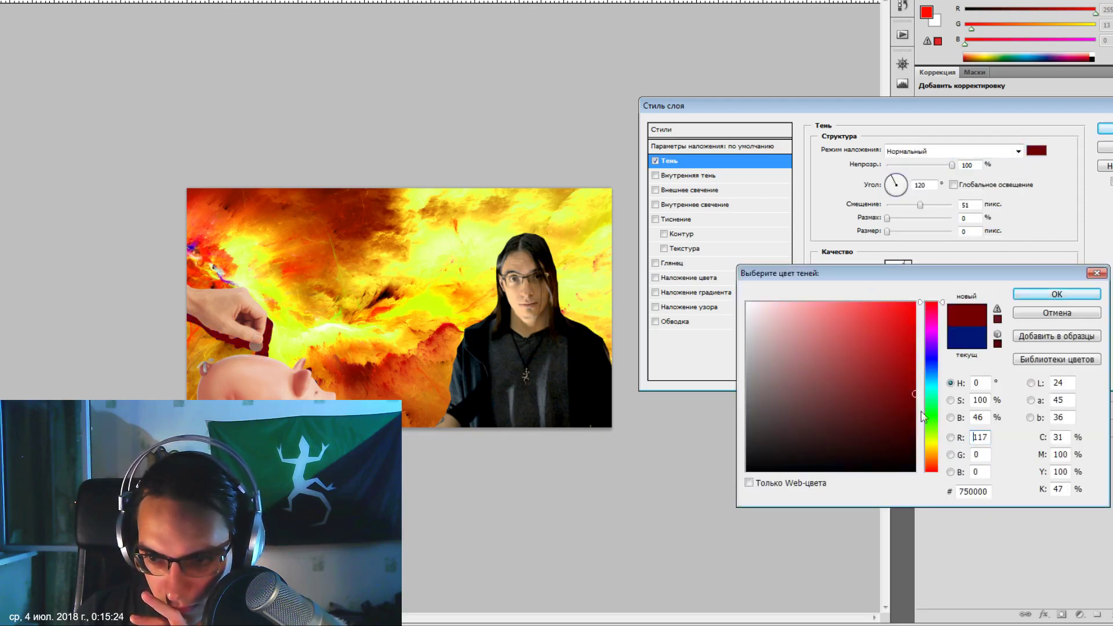
left_click(930, 361)
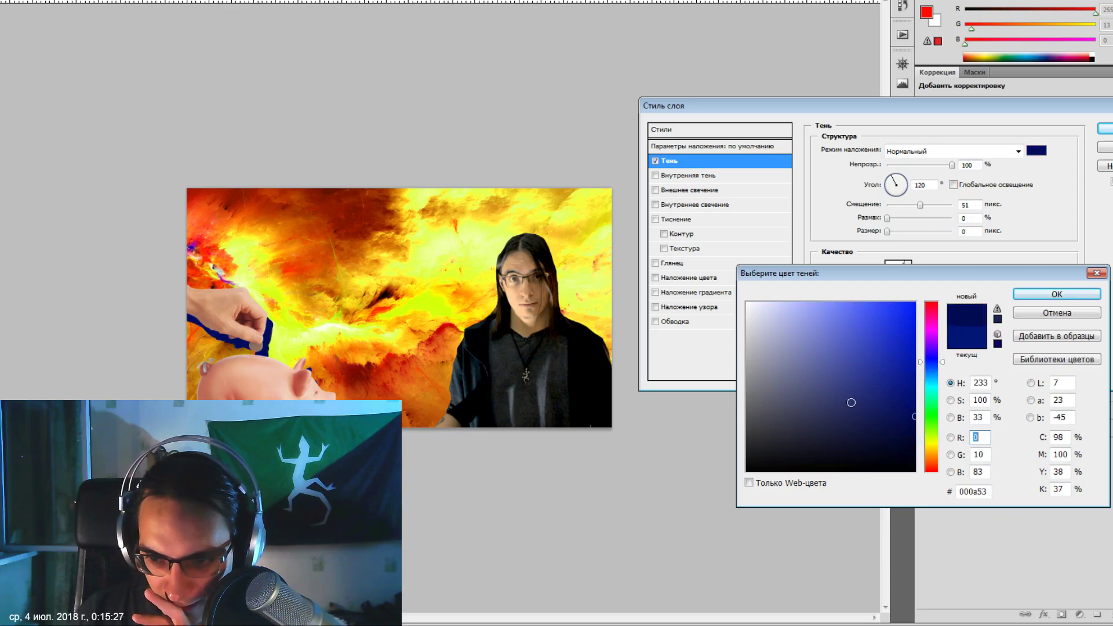
left_click(442, 266)
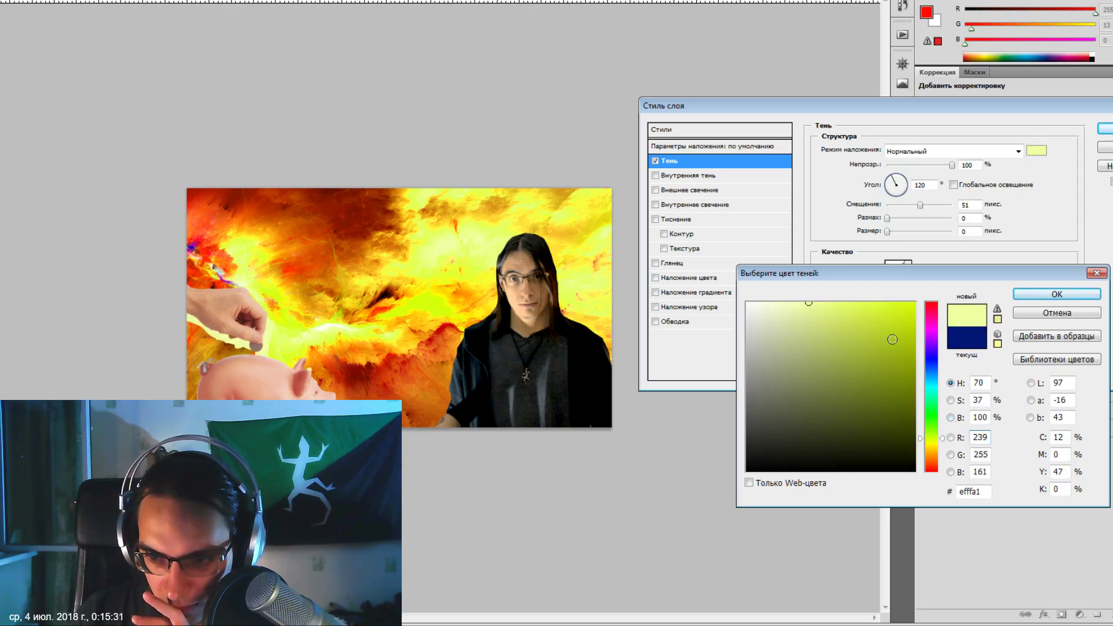
left_click(806, 451)
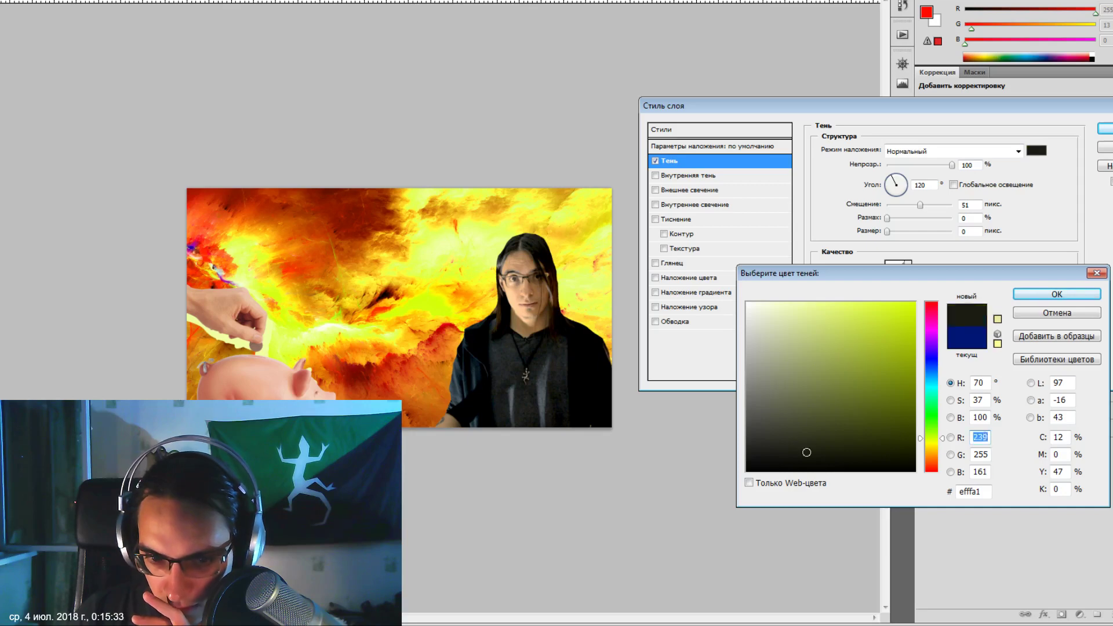
left_click_drag(810, 451, 815, 479)
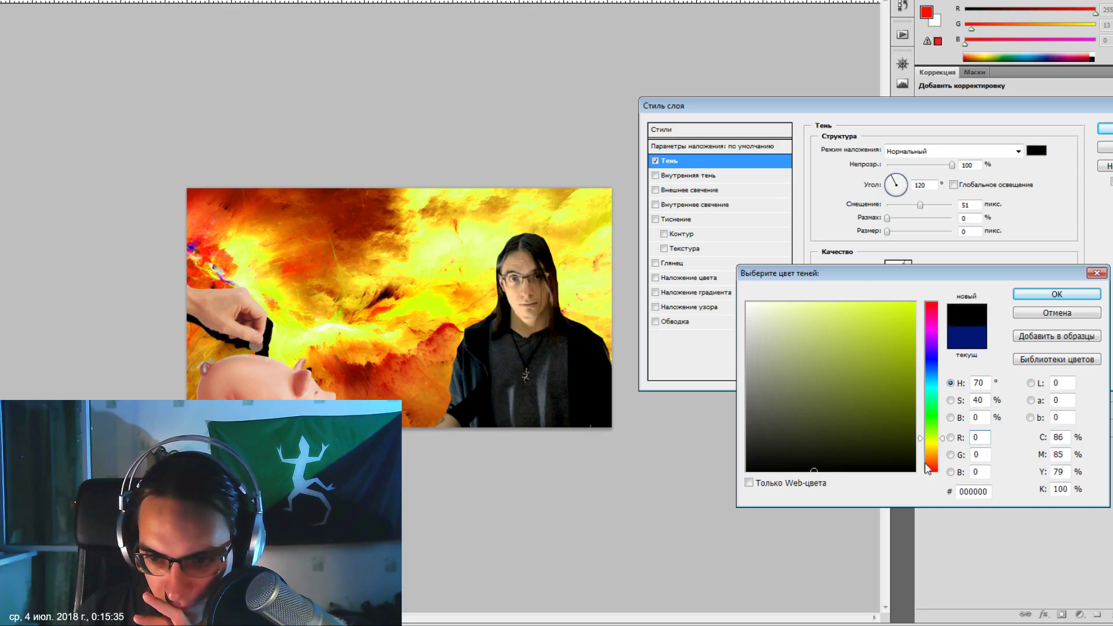
left_click(928, 373)
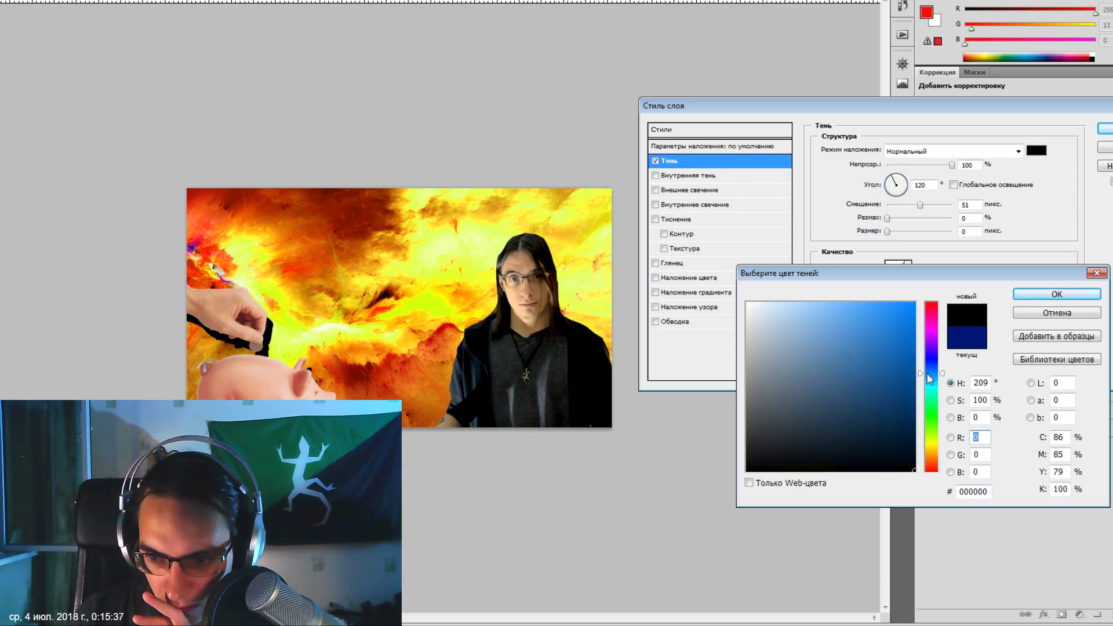
left_click(931, 362)
left_click(907, 420)
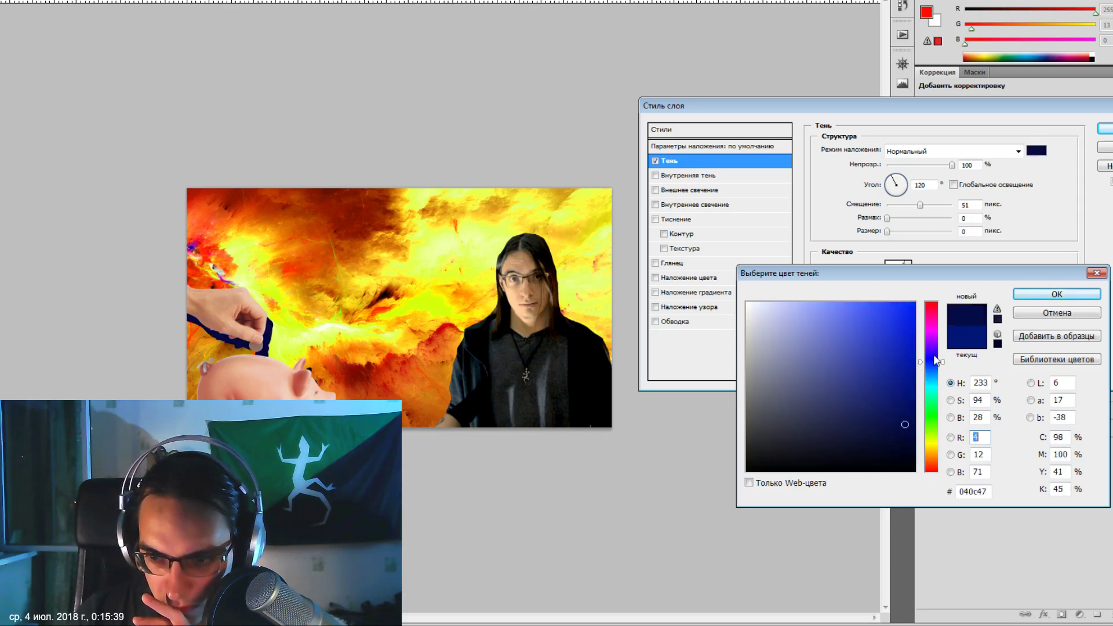
left_click_drag(913, 364, 956, 370)
left_click_drag(908, 412, 915, 402)
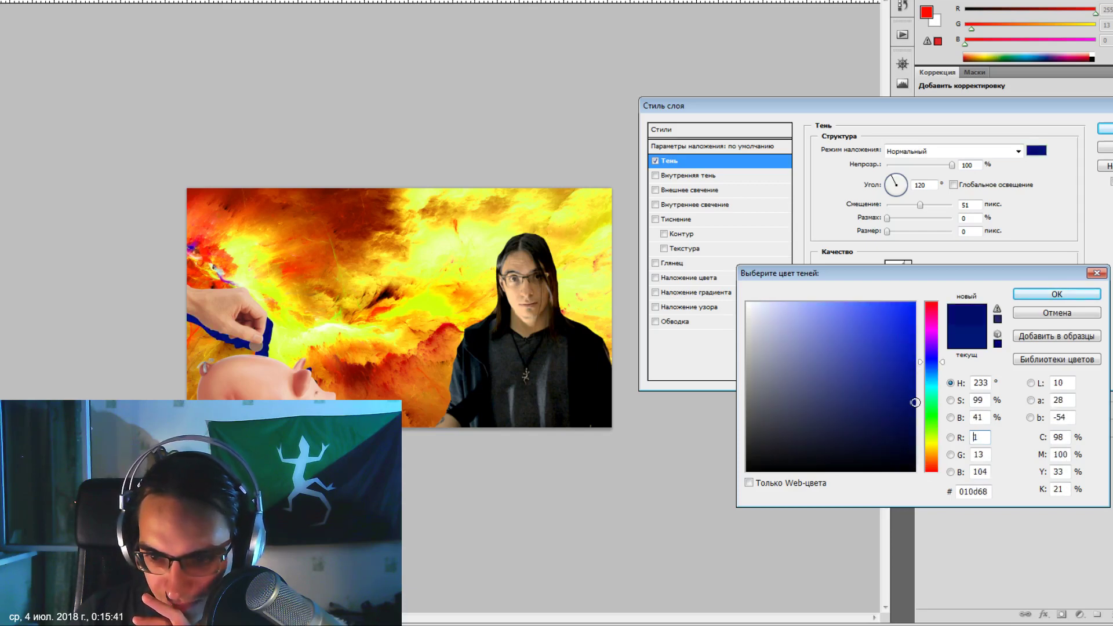
left_click(1056, 294)
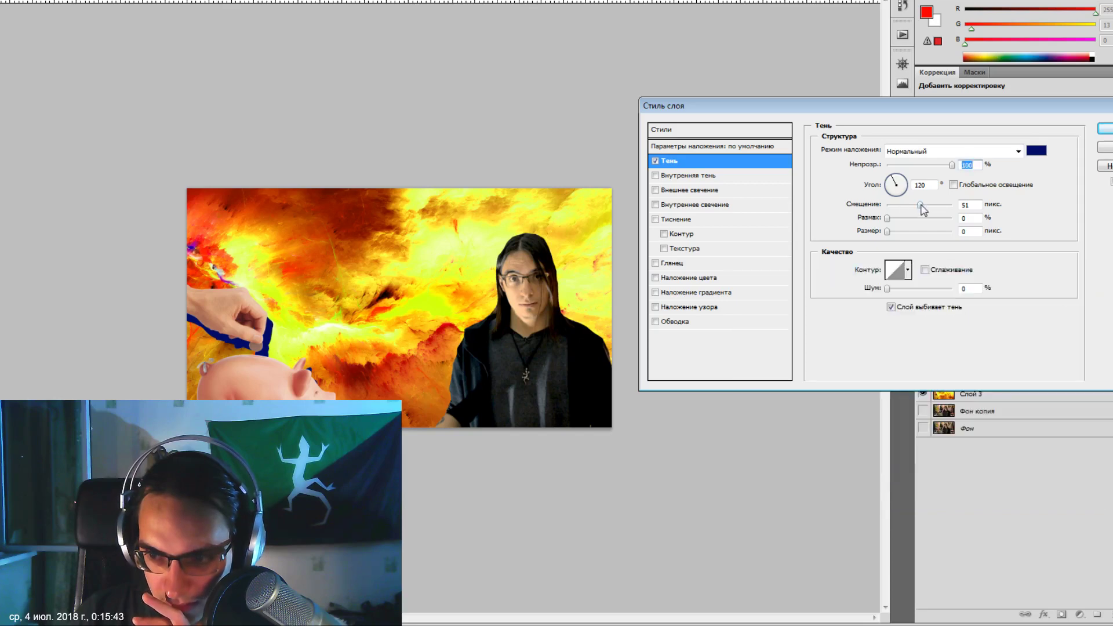
Set the shadow distance to 29 px and angle to 156°, and apply the style.
left_click_drag(922, 206, 902, 199)
left_click(893, 188)
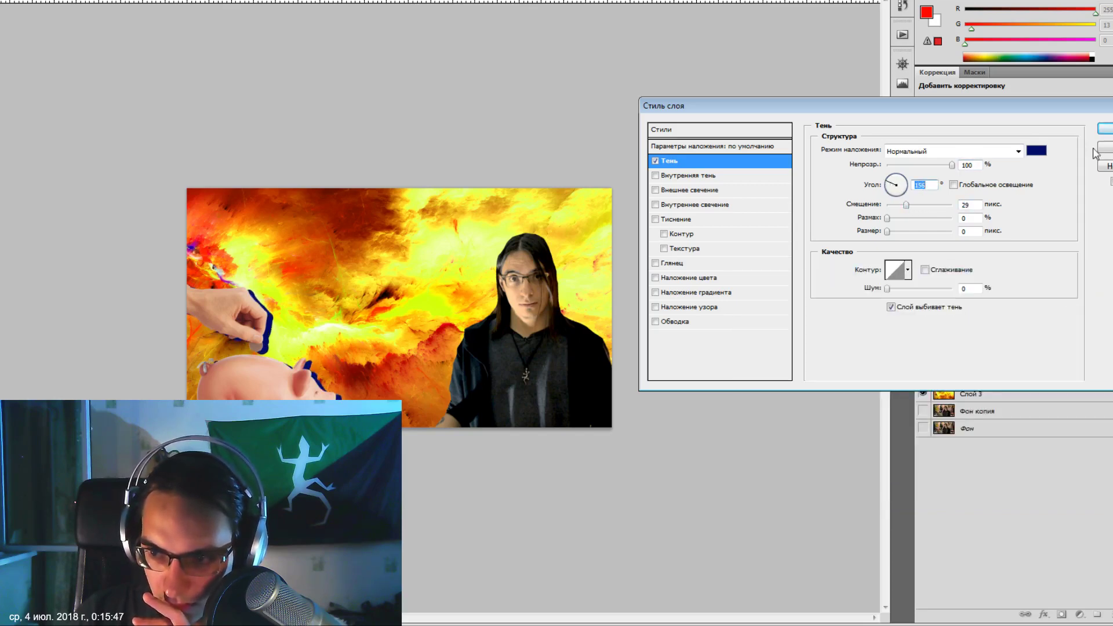
left_click(1105, 128)
key("ctrl+plus")
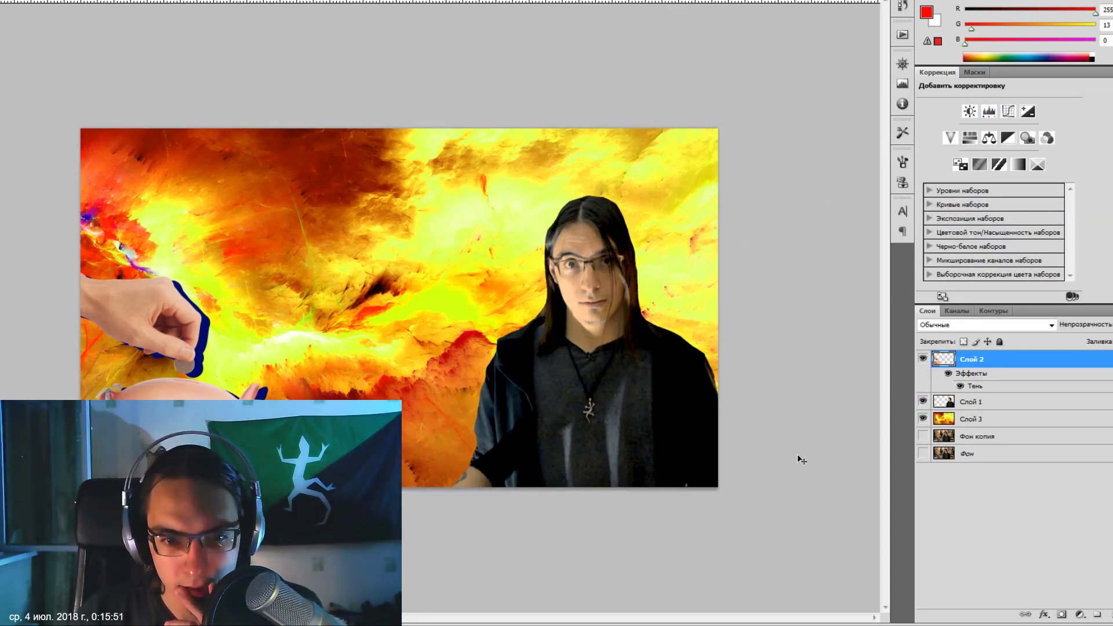
Color-balance the hand's highlights to -20/+10/+85, then nudge the hand into place.
key("ctrl+b")
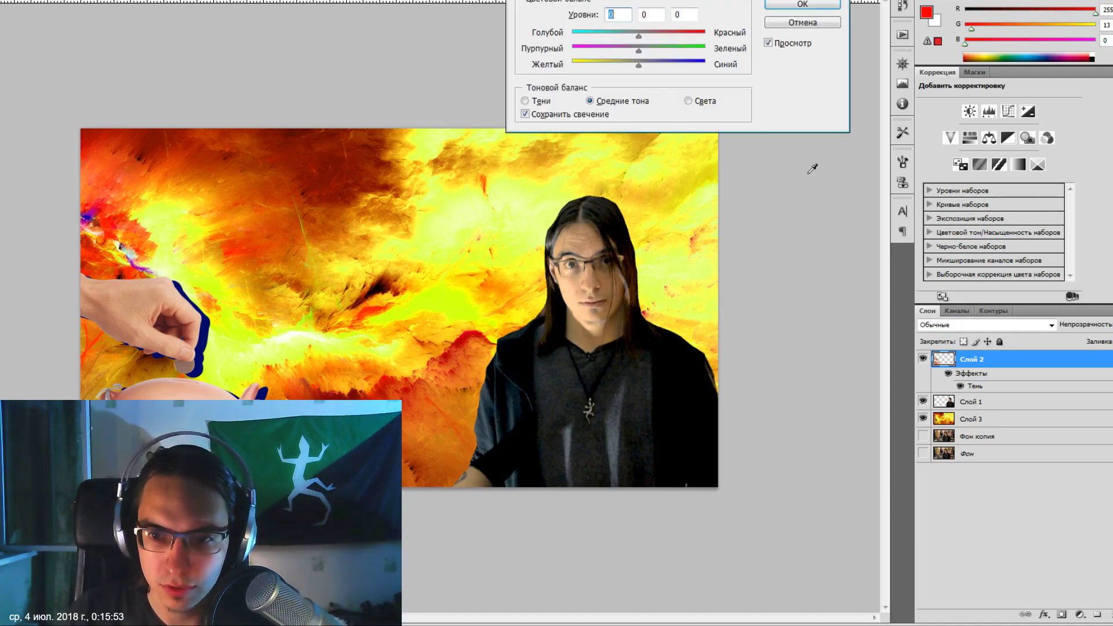
left_click(694, 103)
left_click_drag(639, 72, 641, 75)
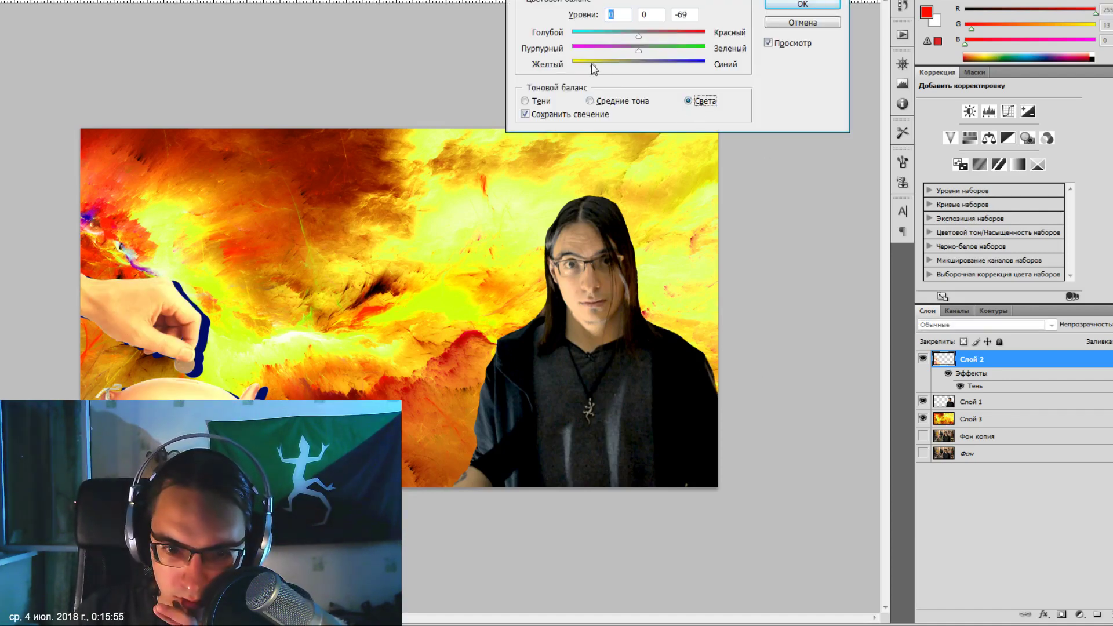
left_click(641, 71)
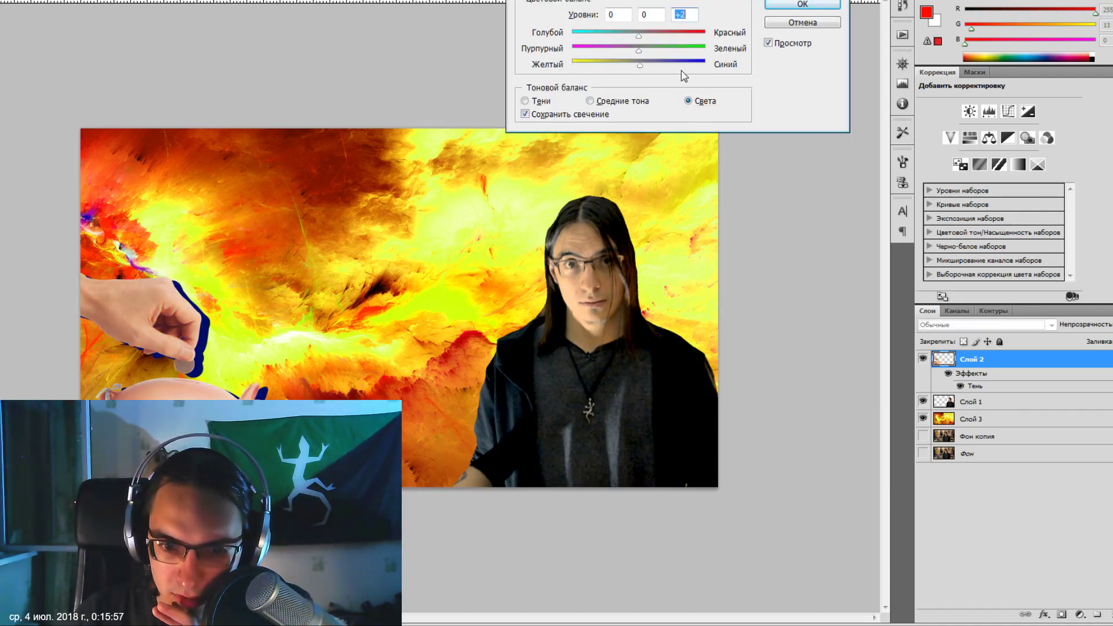
mouse_move(677, 65)
left_mouse_down()
mouse_move(686, 67)
mouse_move(646, 43)
mouse_move(664, 42)
left_mouse_up()
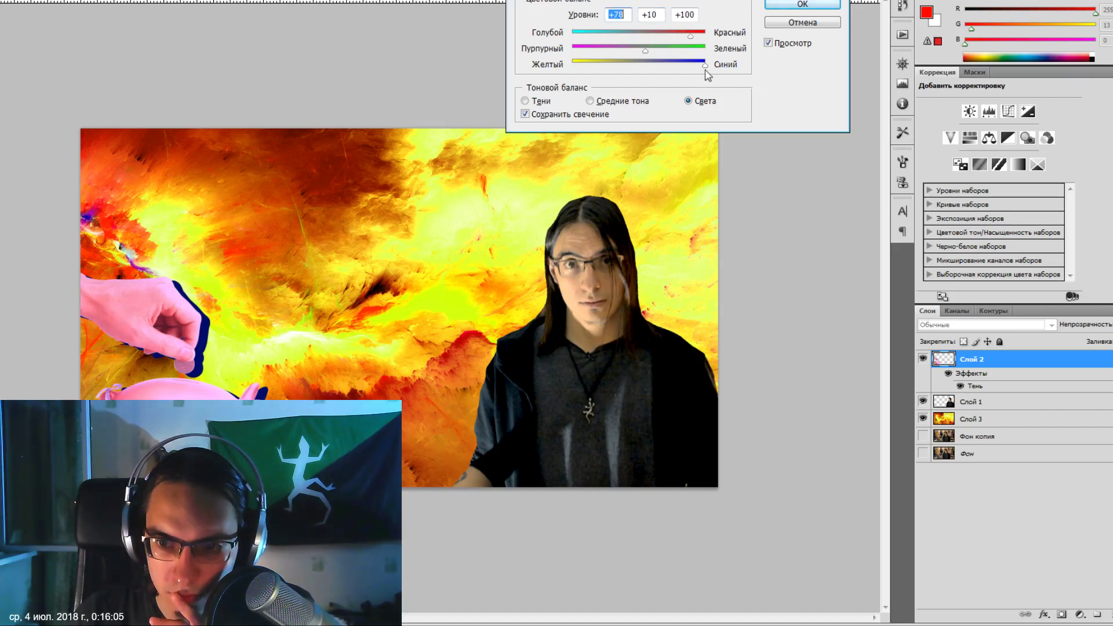
mouse_move(677, 66)
left_mouse_down()
mouse_move(614, 36)
mouse_move(627, 43)
left_mouse_up()
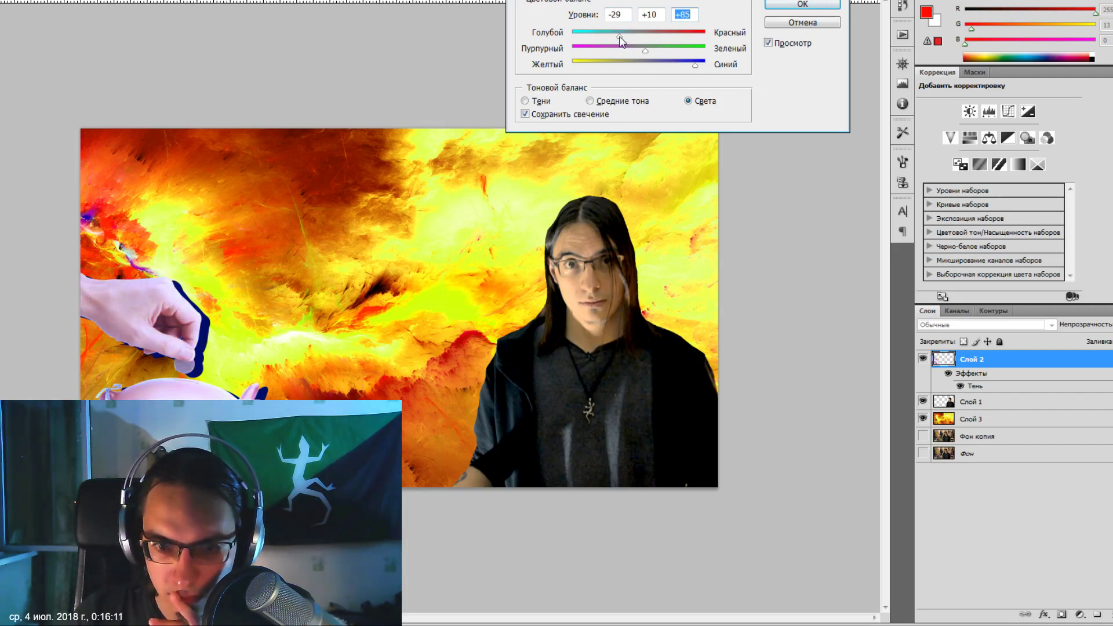
left_click_drag(620, 36, 624, 37)
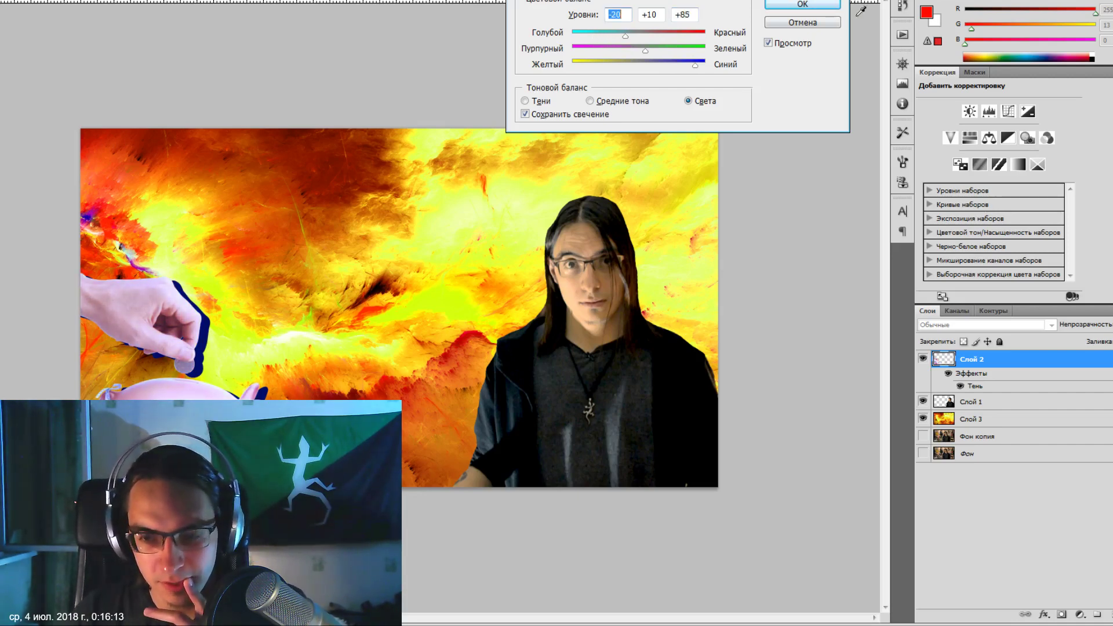
left_click(802, 5)
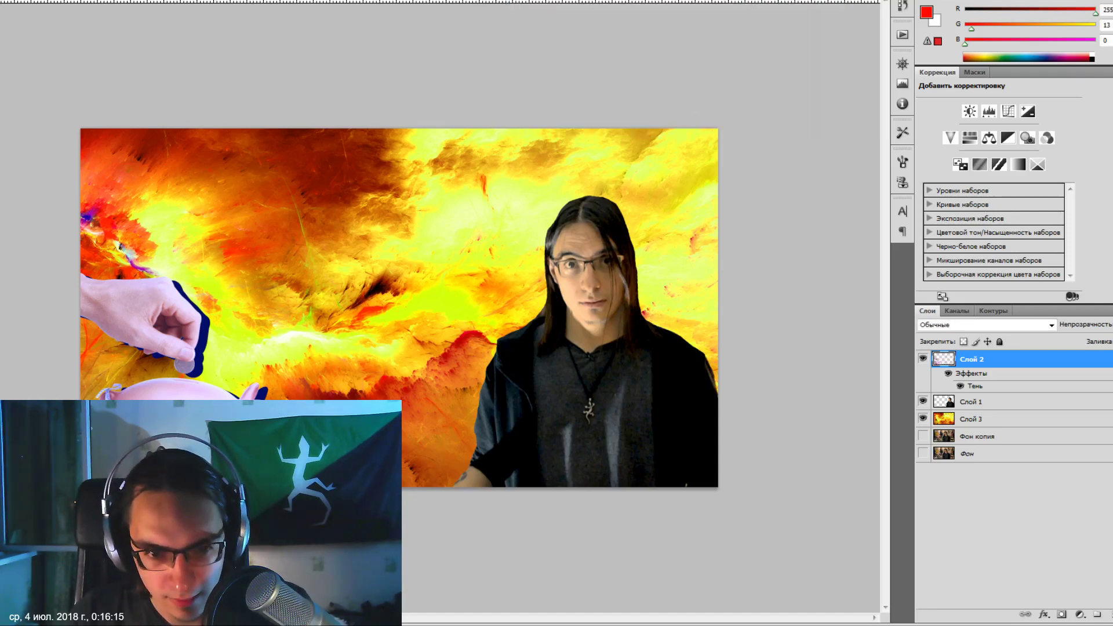
left_click_drag(145, 325, 131, 342)
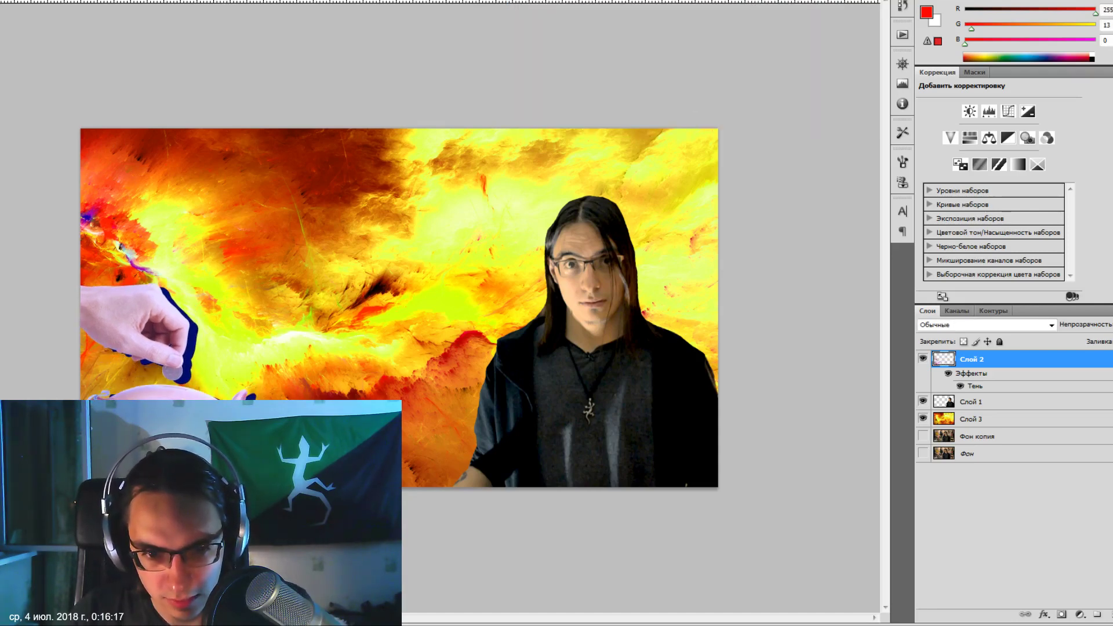
left_click_drag(168, 342, 178, 339)
Push the person's highlights to Blue +100 with Color Balance on Слой 1.
left_click(608, 419)
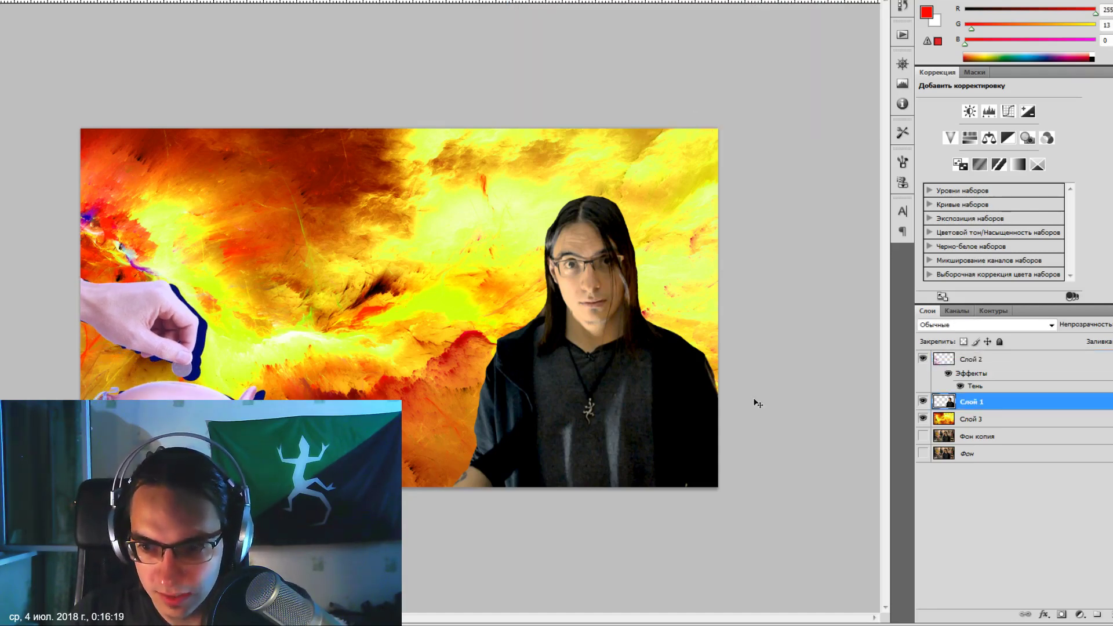
key("ctrl+u")
key("Escape")
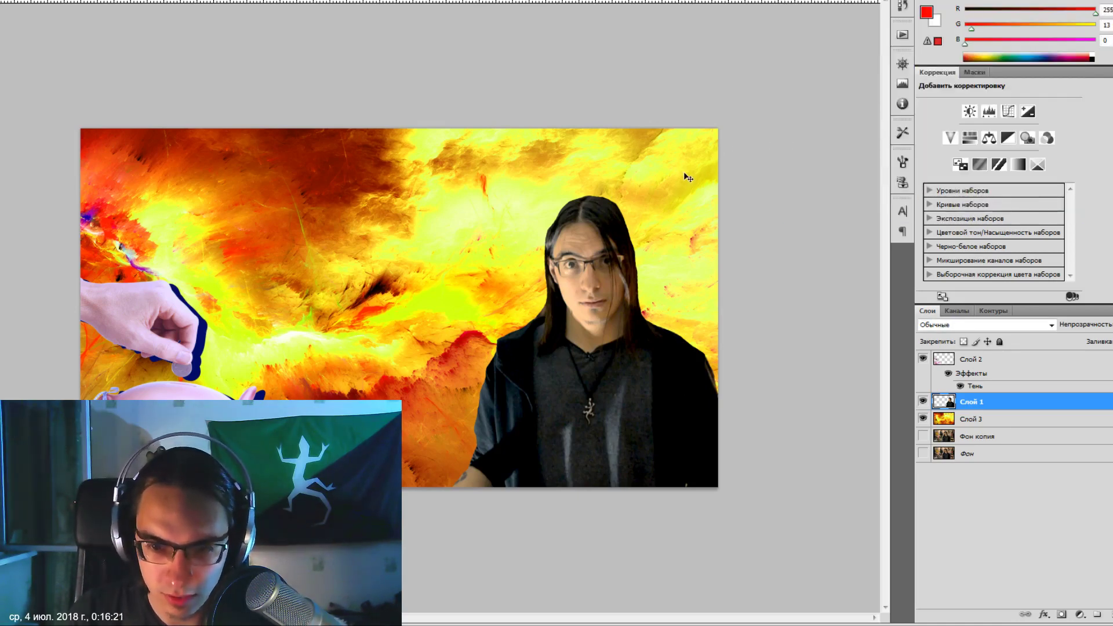
key("ctrl+b")
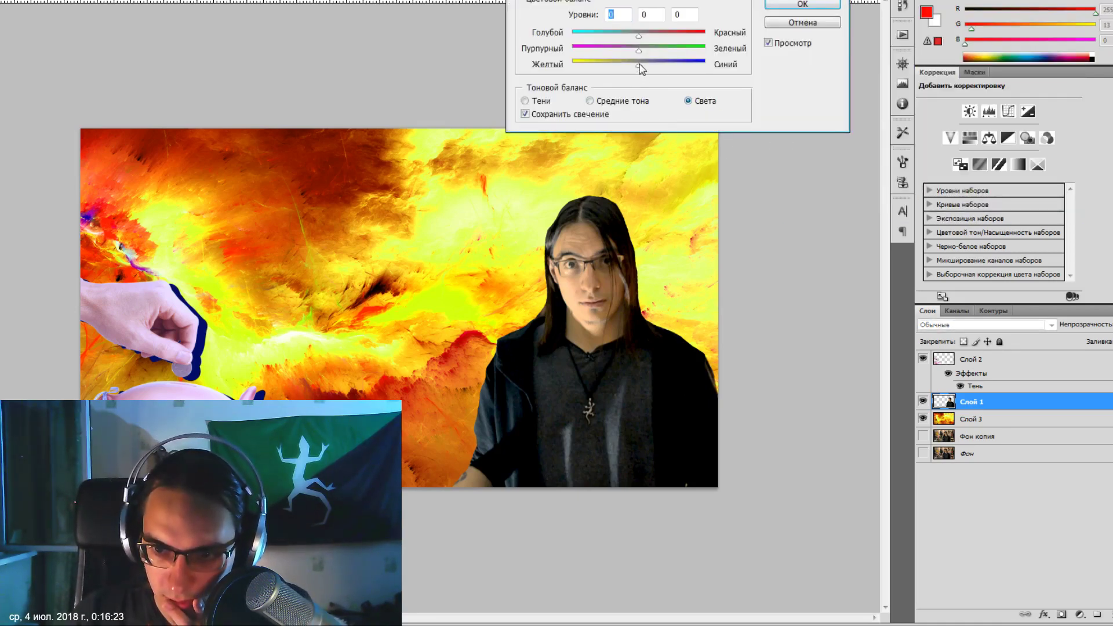
mouse_move(683, 69)
left_mouse_down()
mouse_move(612, 51)
mouse_move(646, 57)
mouse_move(631, 73)
left_mouse_up()
type("0")
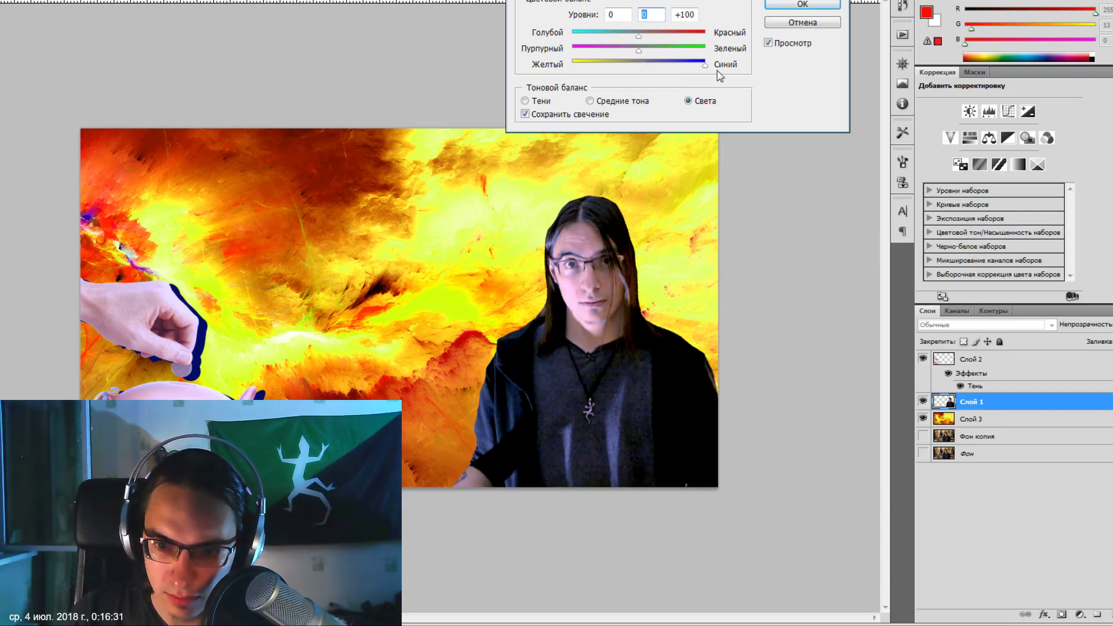
left_click(795, 12)
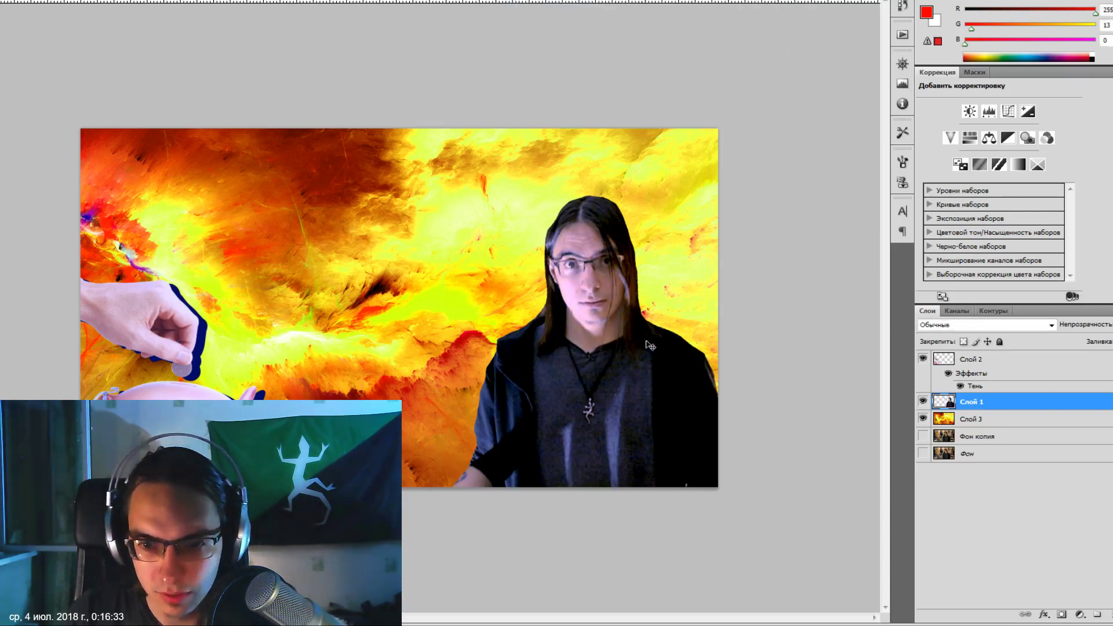
Copy the hand layer's drop shadow style onto the person layer, Слой 1.
left_click(1003, 362)
right_click(1003, 368)
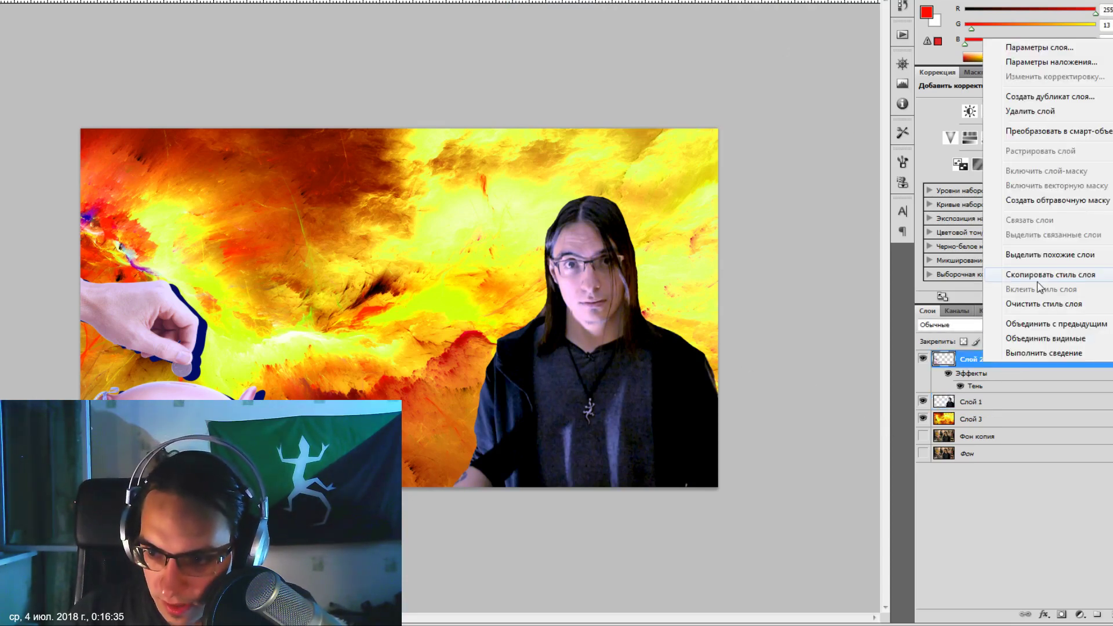
key("Escape")
left_click(986, 406)
right_click(985, 412)
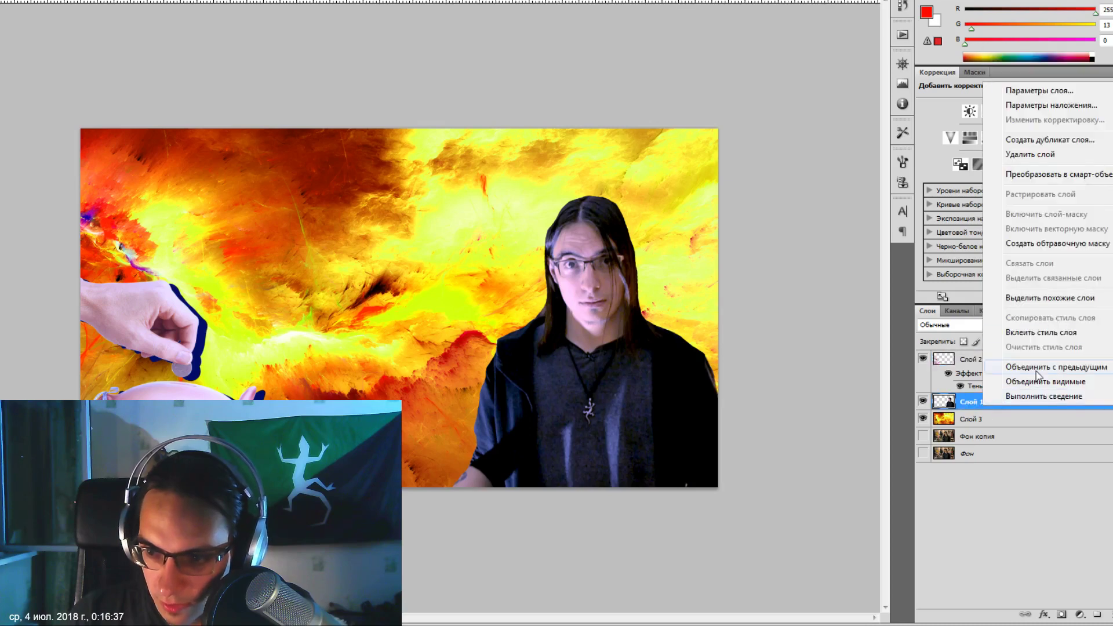
left_click(1009, 333)
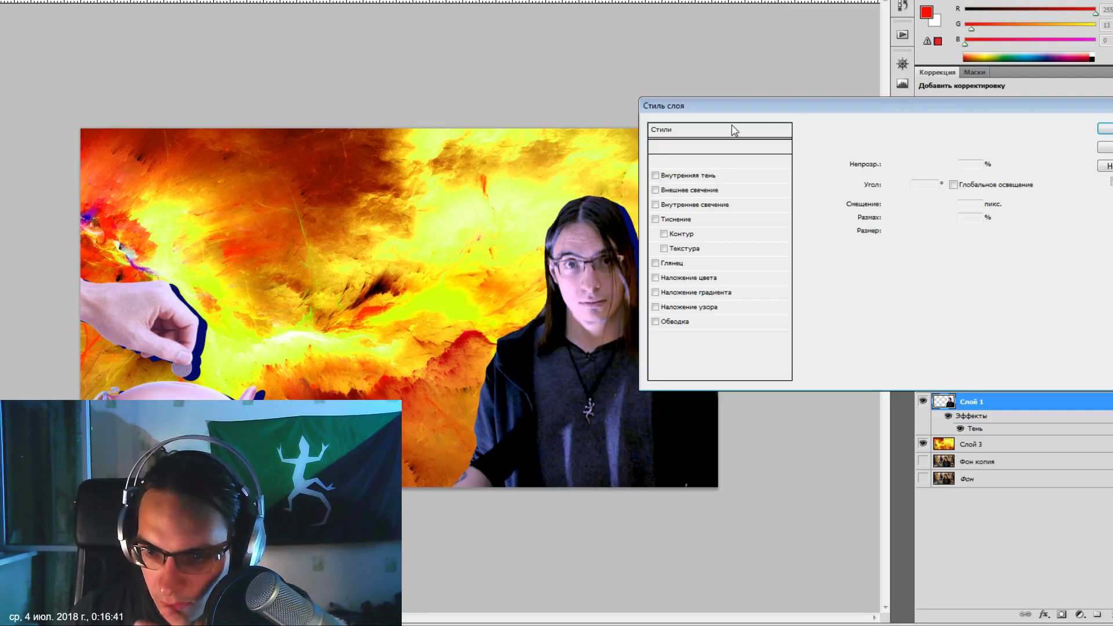
Change the person's drop shadow colour to hot pink ff00a2.
left_click(974, 491)
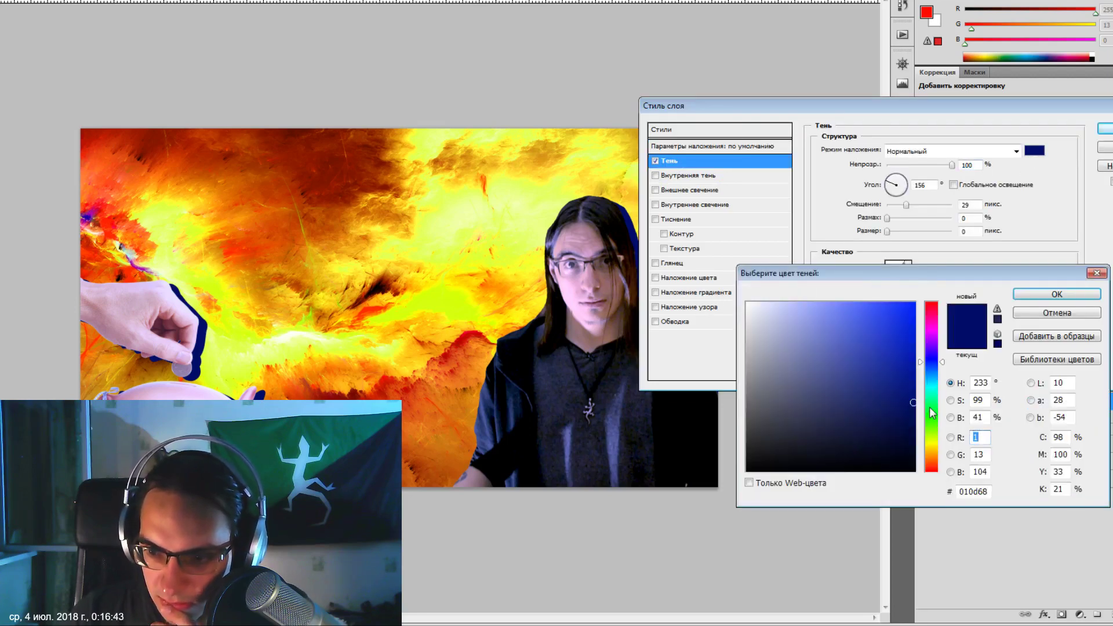
type("0d852f")
left_click_drag(916, 346, 991, 303)
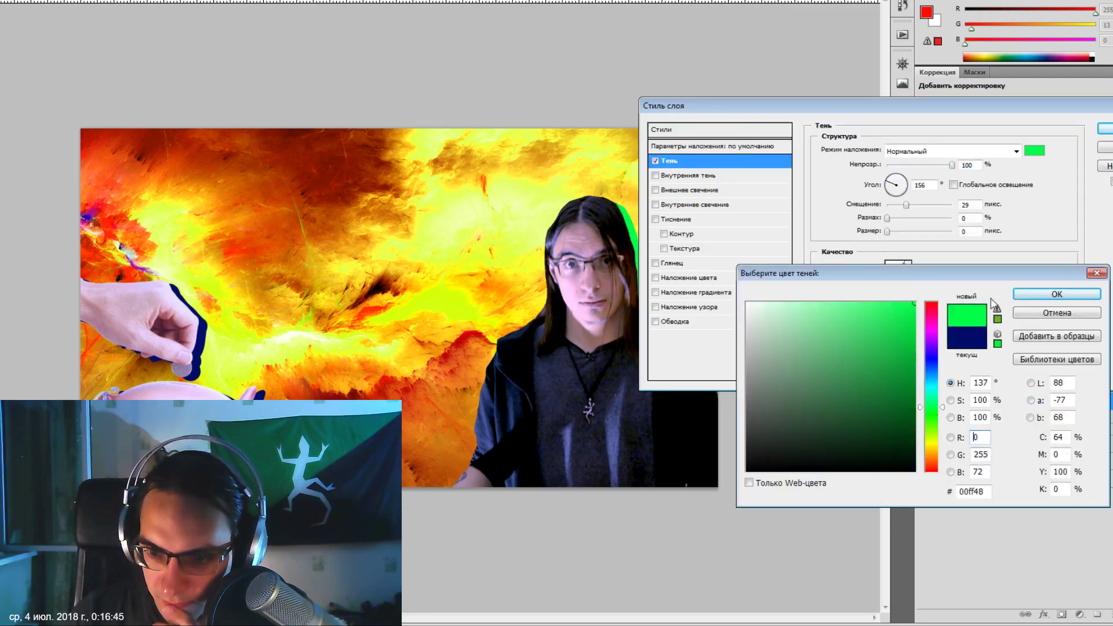
left_click_drag(928, 349, 928, 360)
left_click(933, 416)
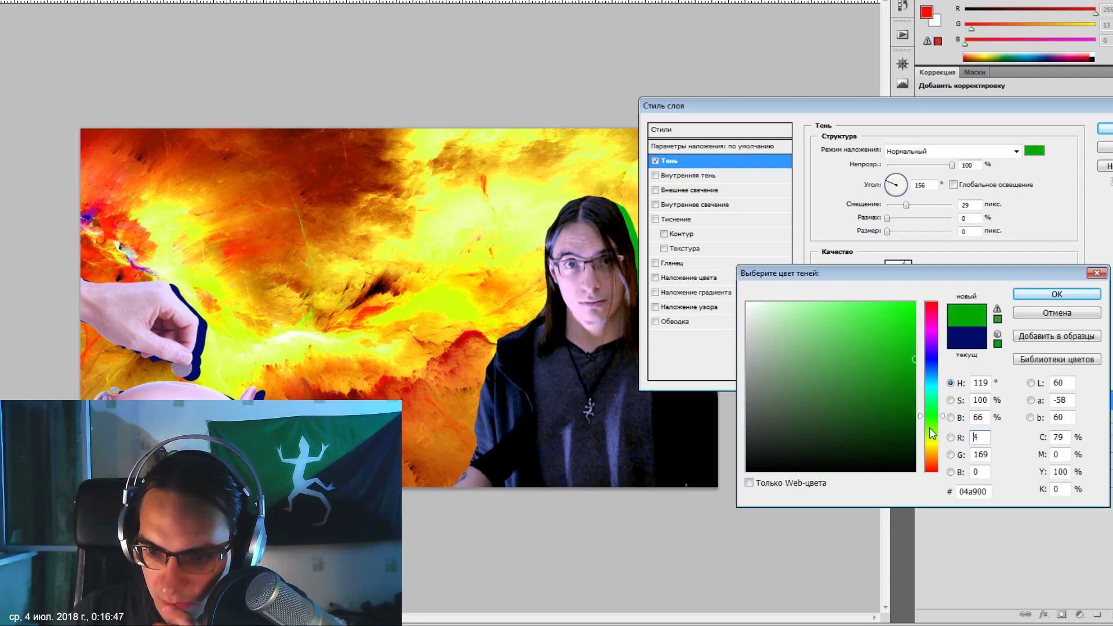
left_click(930, 426)
left_click(997, 318)
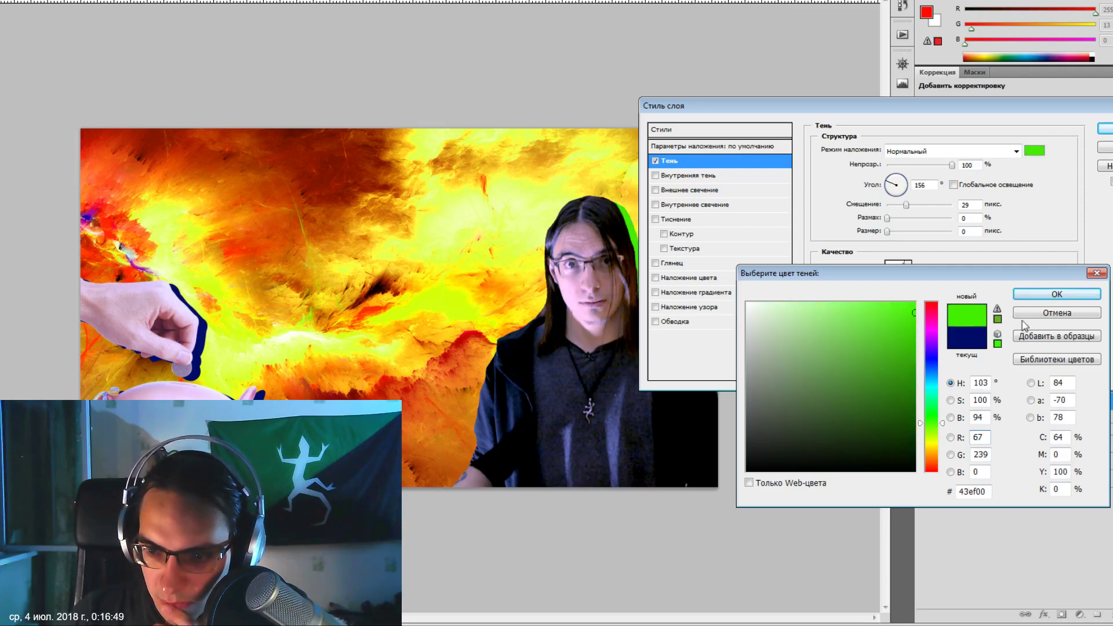
left_click(914, 383)
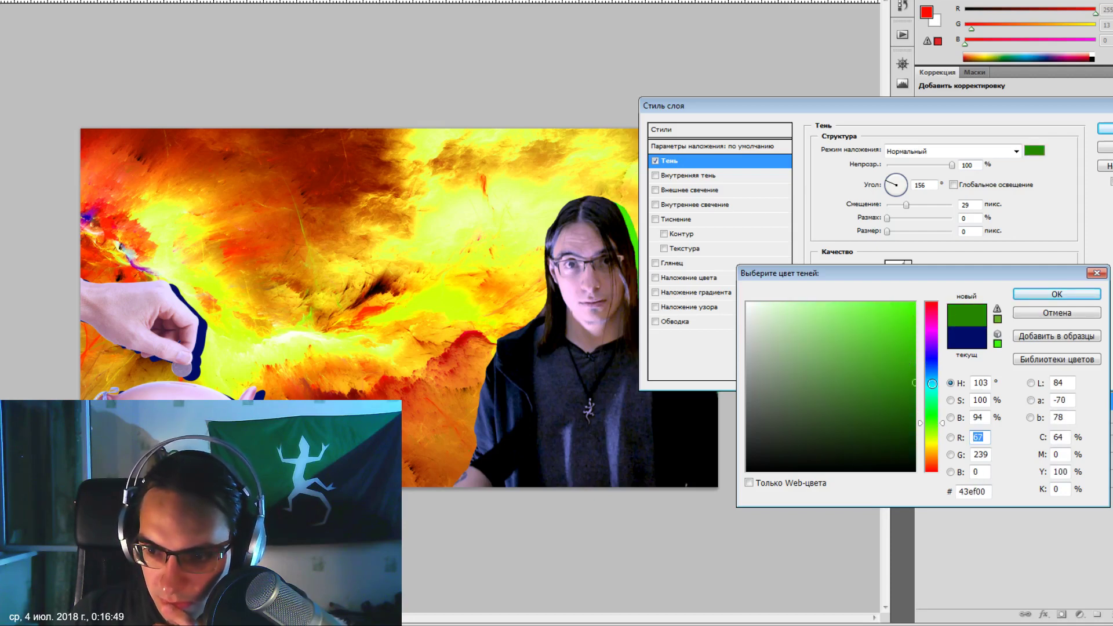
left_click(934, 335)
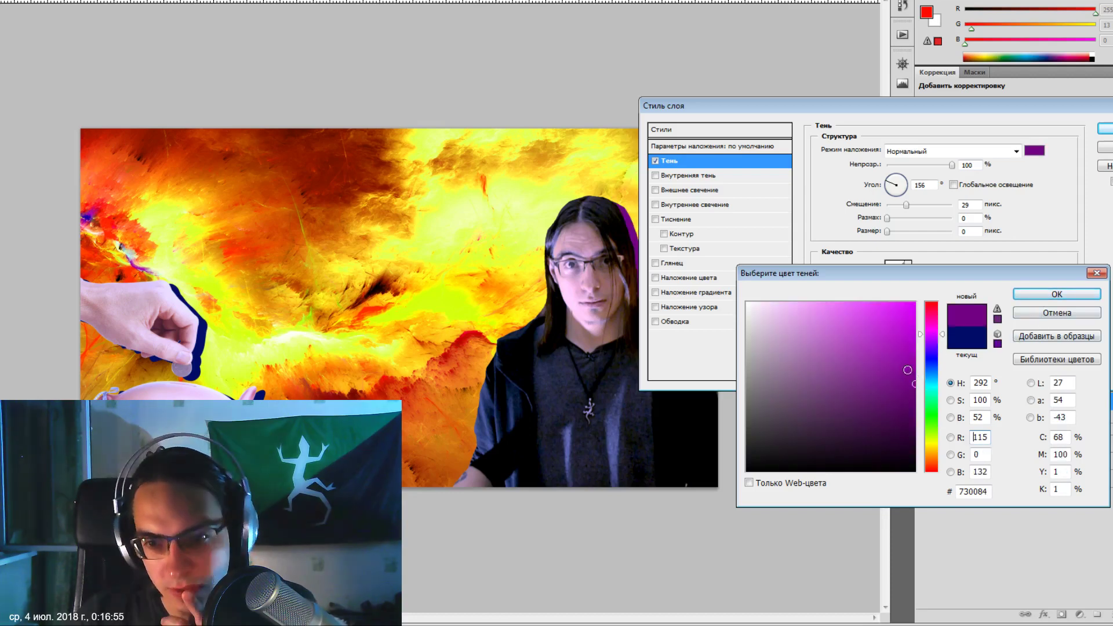
left_click(915, 314)
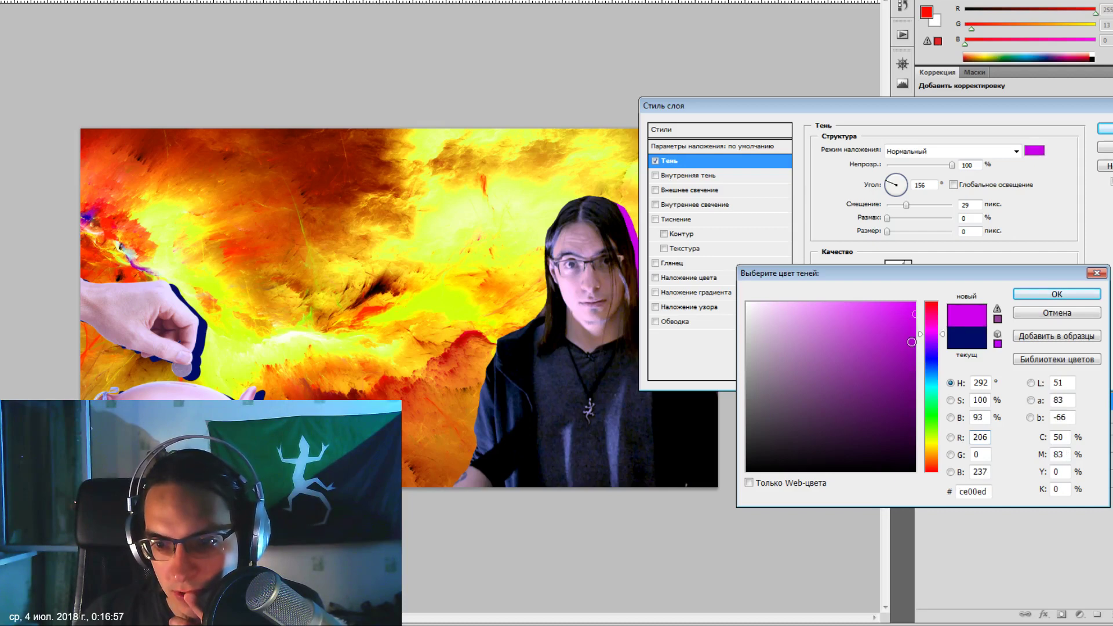
left_click(915, 303)
left_click(932, 320)
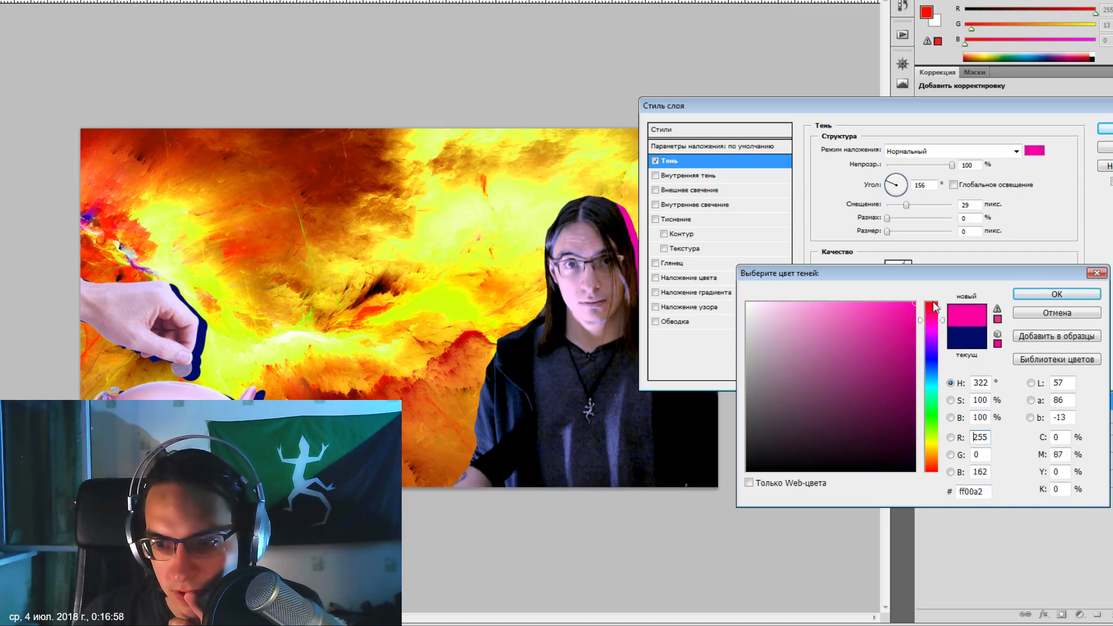
left_click(1034, 299)
Set the shadow angle to 25° and distance to 45 px, and apply it.
left_click_drag(892, 106, 943, 65)
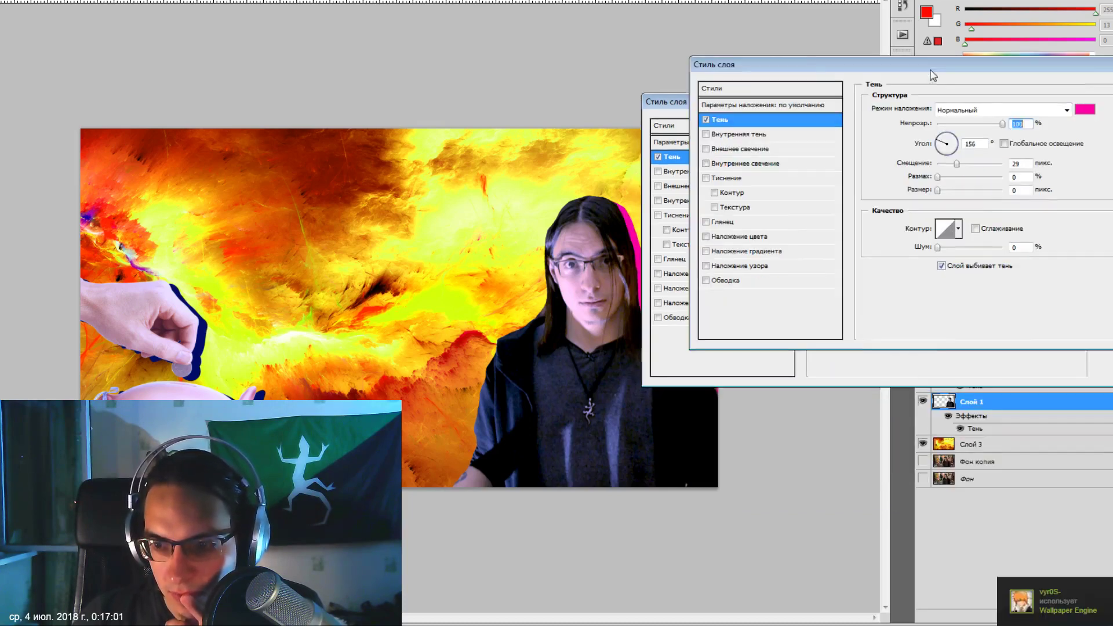
left_click(953, 140)
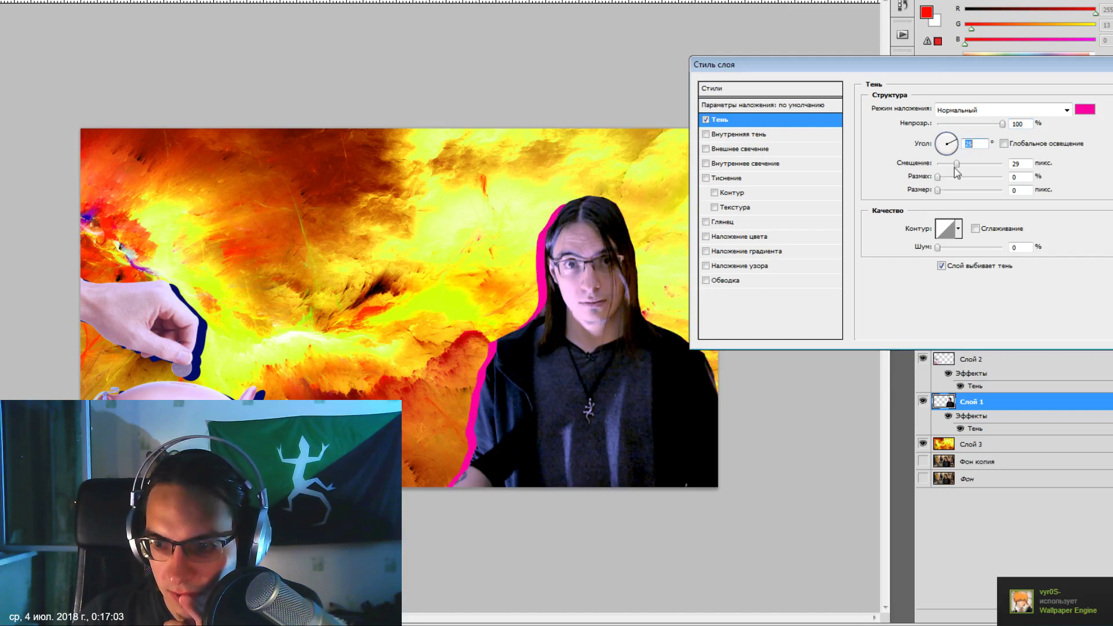
left_click_drag(955, 165, 968, 165)
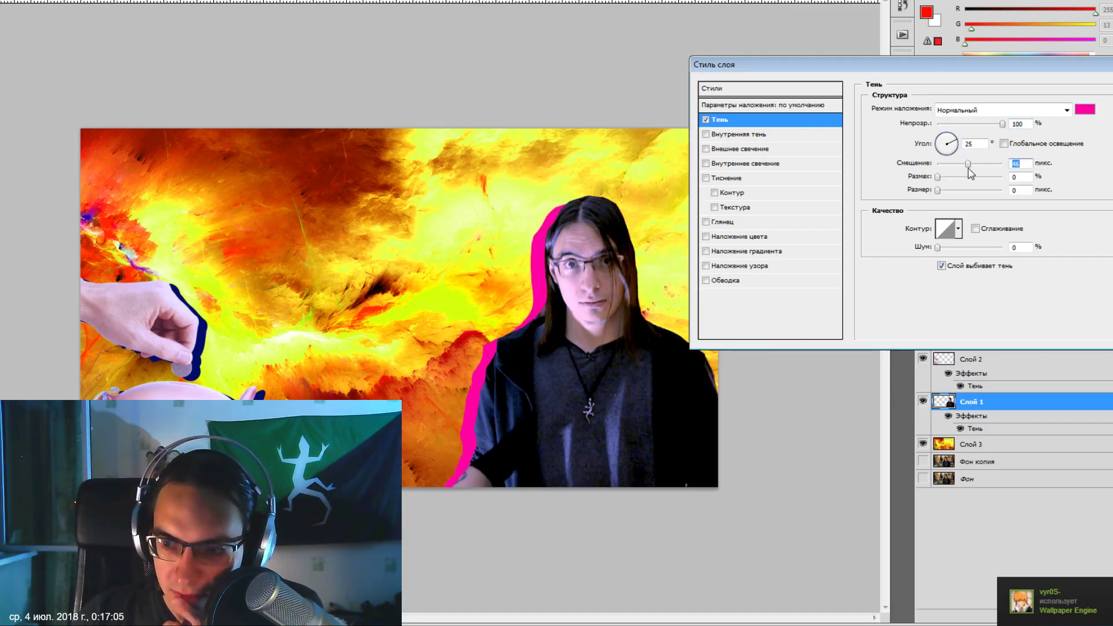
left_click_drag(870, 64, 713, 72)
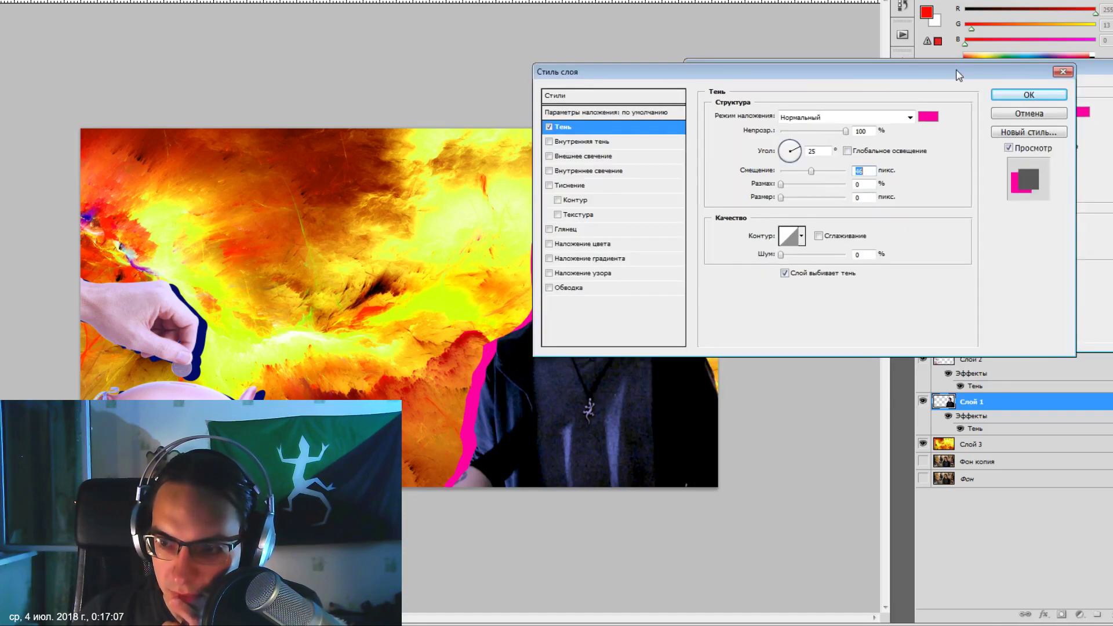
left_click(1020, 94)
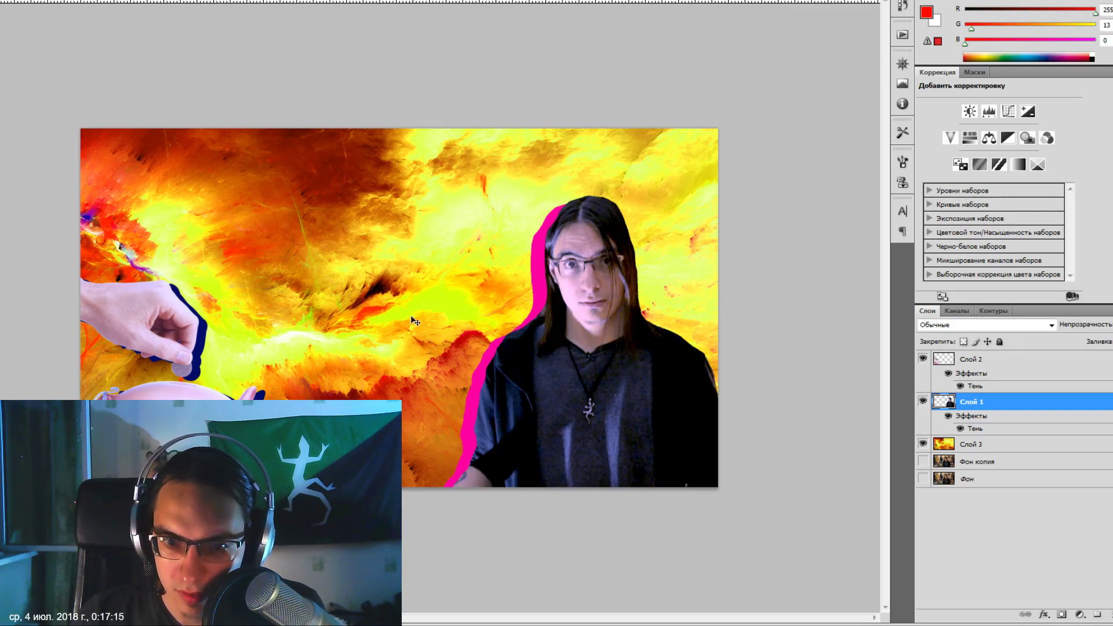
Type a white ЭКОНОМИЯ title as a new text layer at the upper left.
left_click(980, 446)
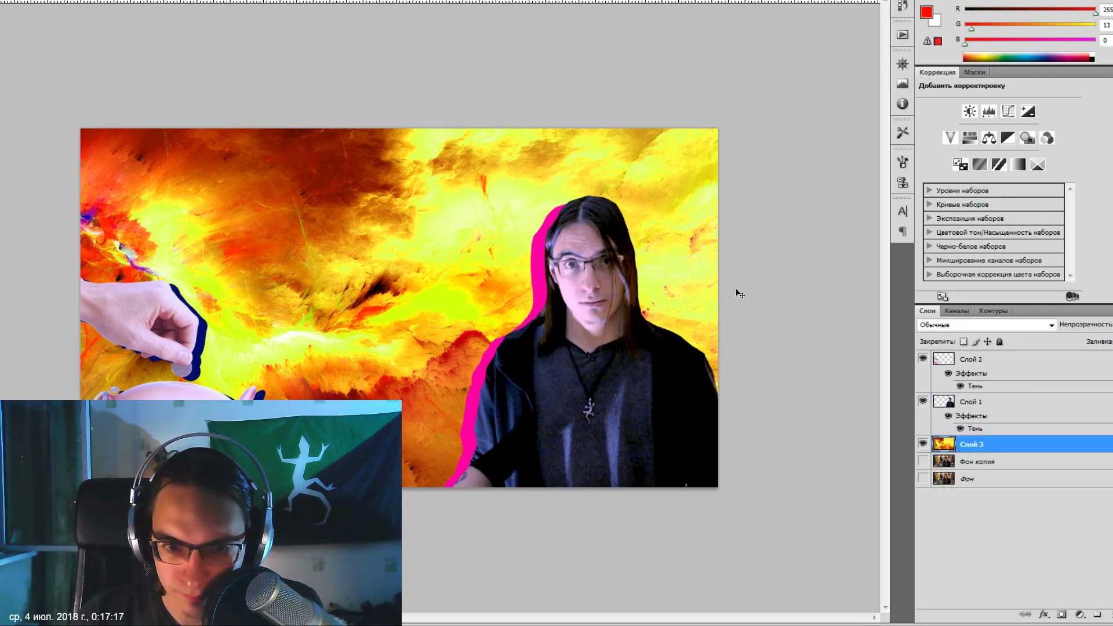
left_click(973, 360)
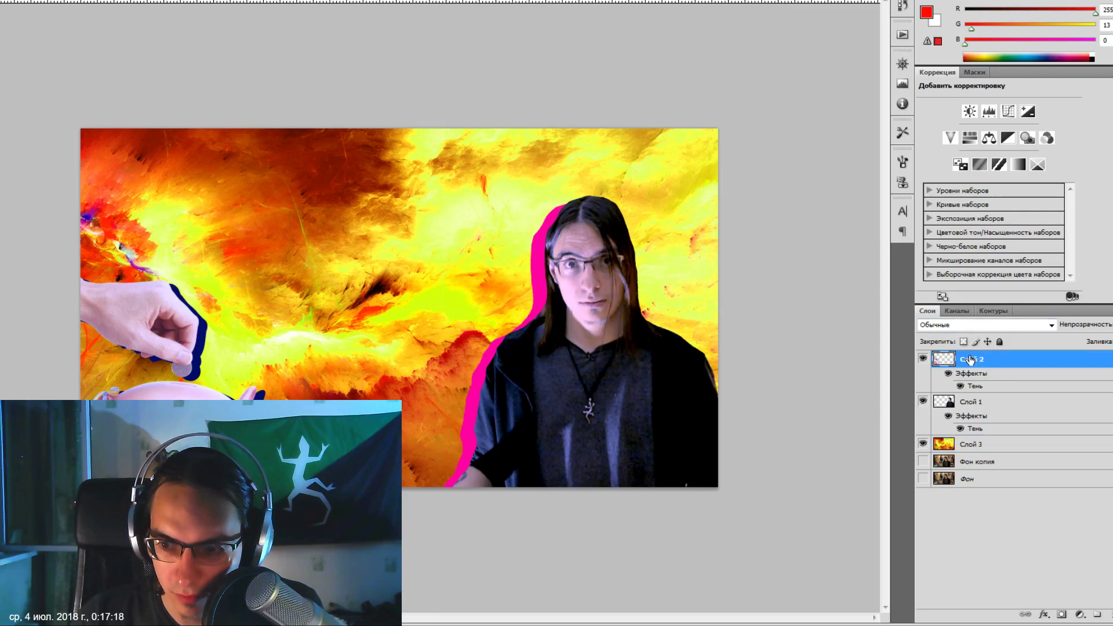
left_click(152, 189)
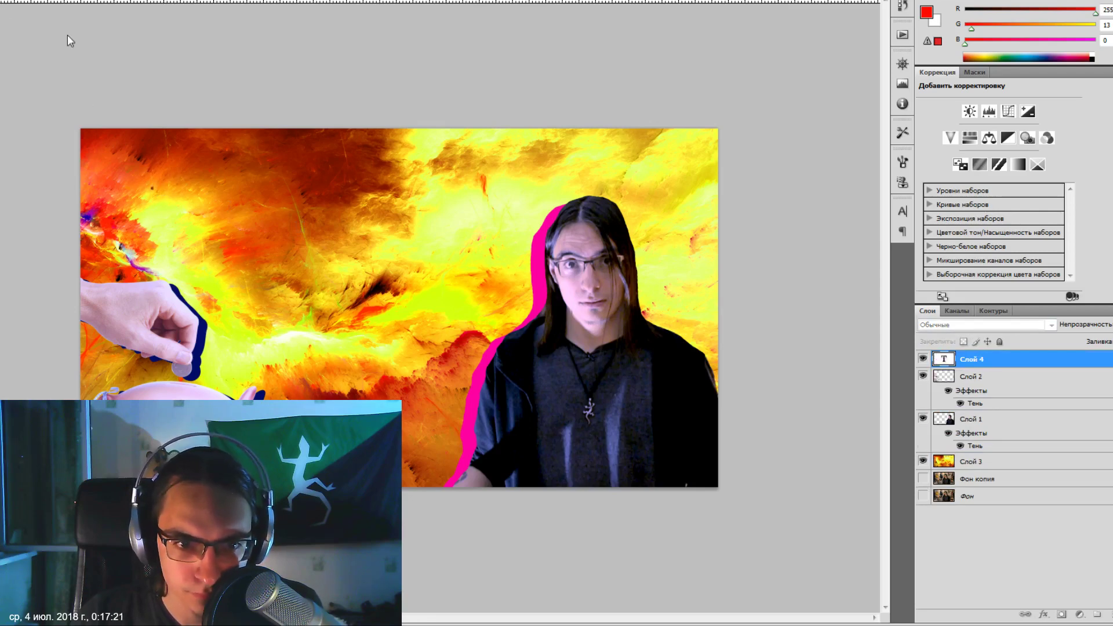
type("Э")
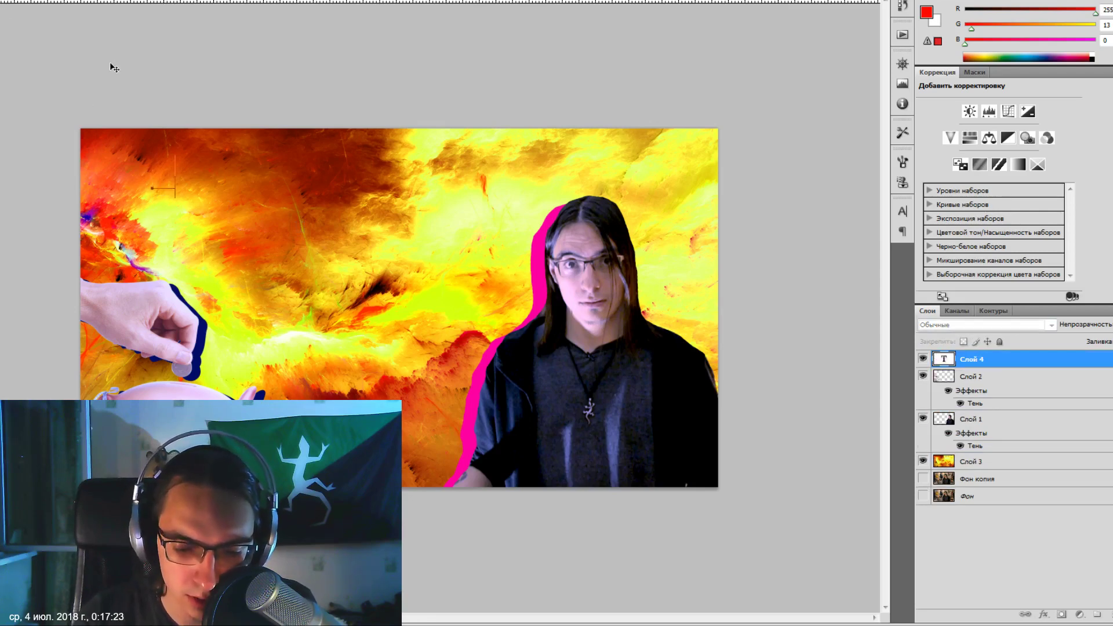
type("КОНОМИЯ")
key("ctrl+a")
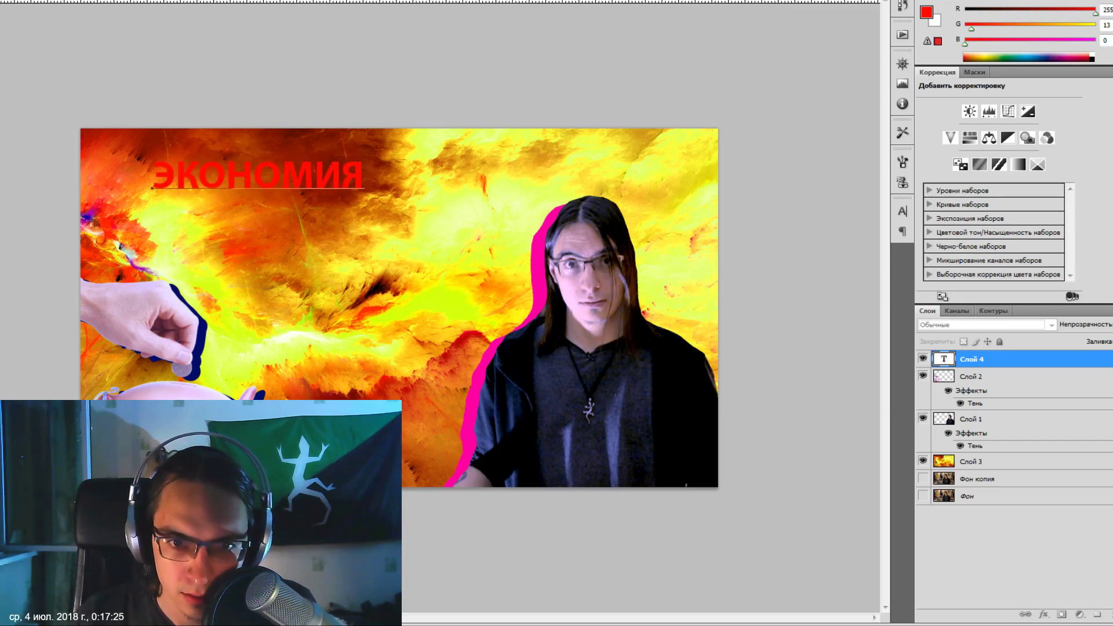
left_click(1057, 294)
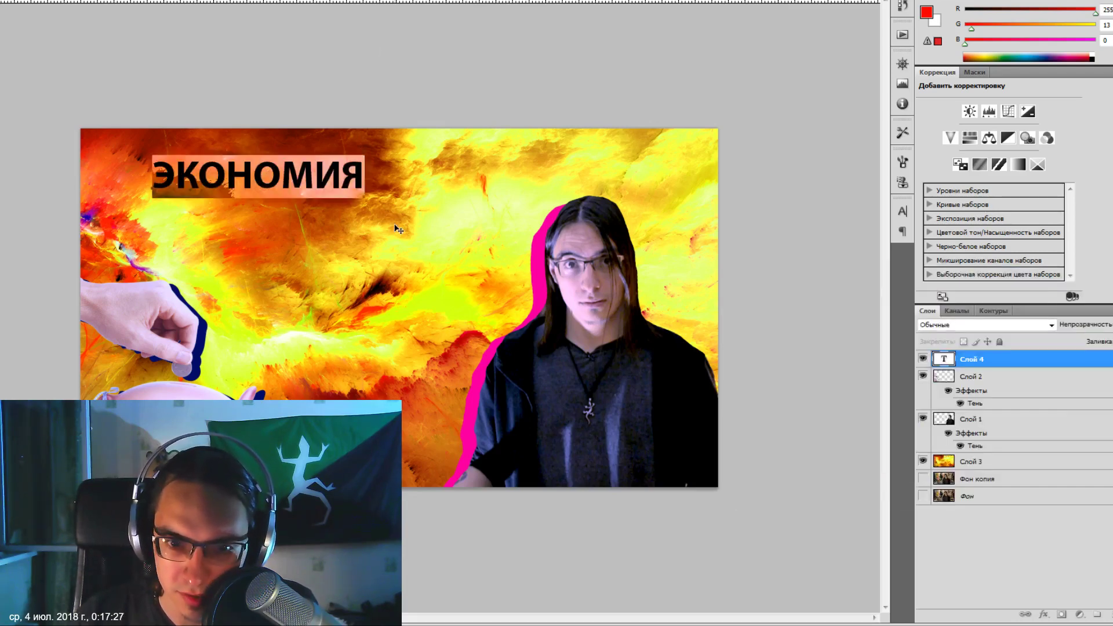
key("ctrl+Return")
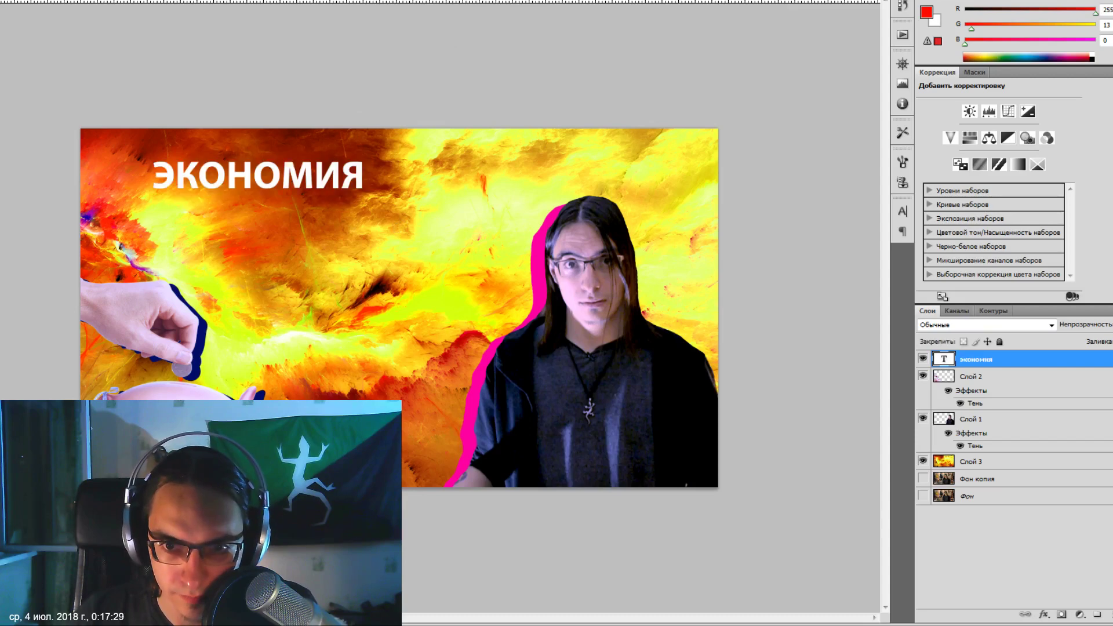
Enlarge the ЭКОНОМИЯ title, shift it left and down, and tilt it counter-clockwise.
key("ctrl+t")
left_click_drag(363, 158, 541, 116)
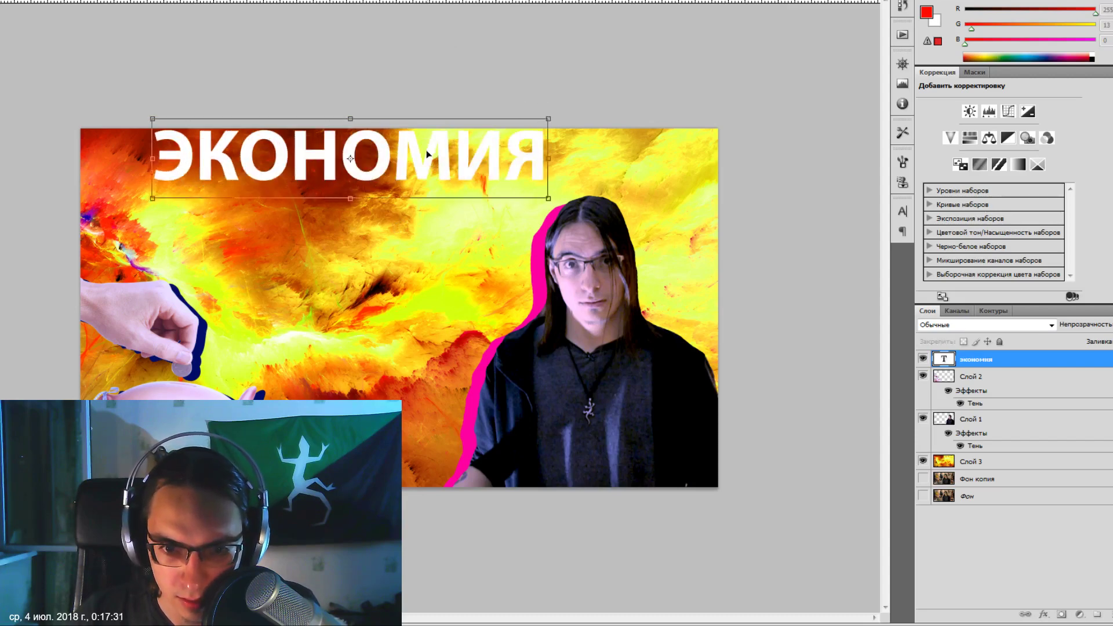
left_click_drag(427, 152, 374, 182)
left_click_drag(509, 145, 510, 115)
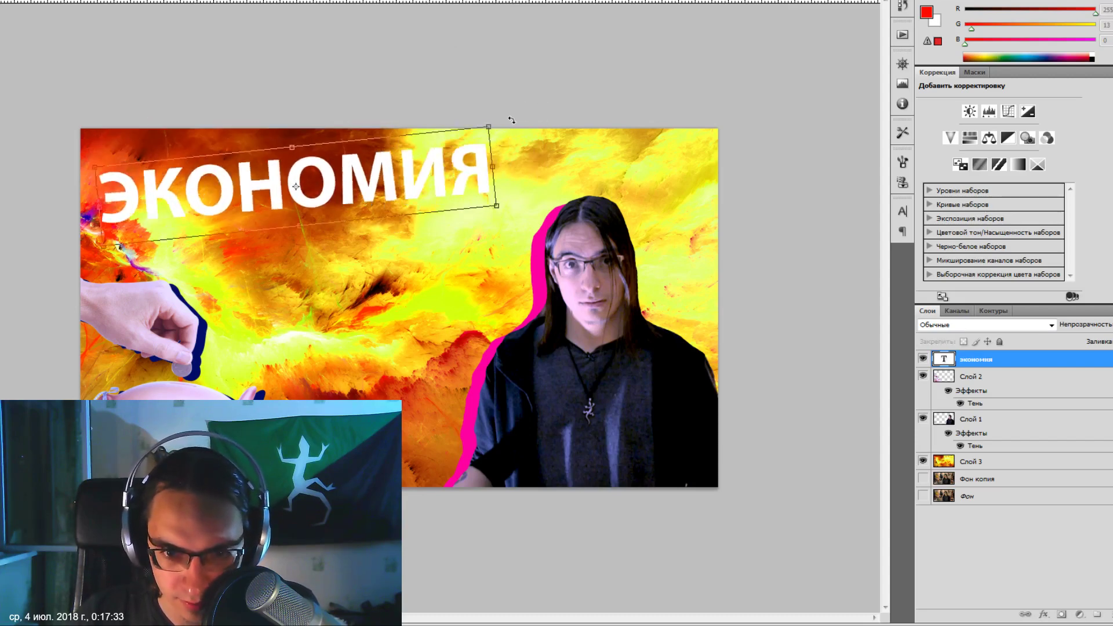
key("Return")
Add the white subtitle 'это философия ничтожества' below the title, tilted counter-clockwise.
left_click(213, 284)
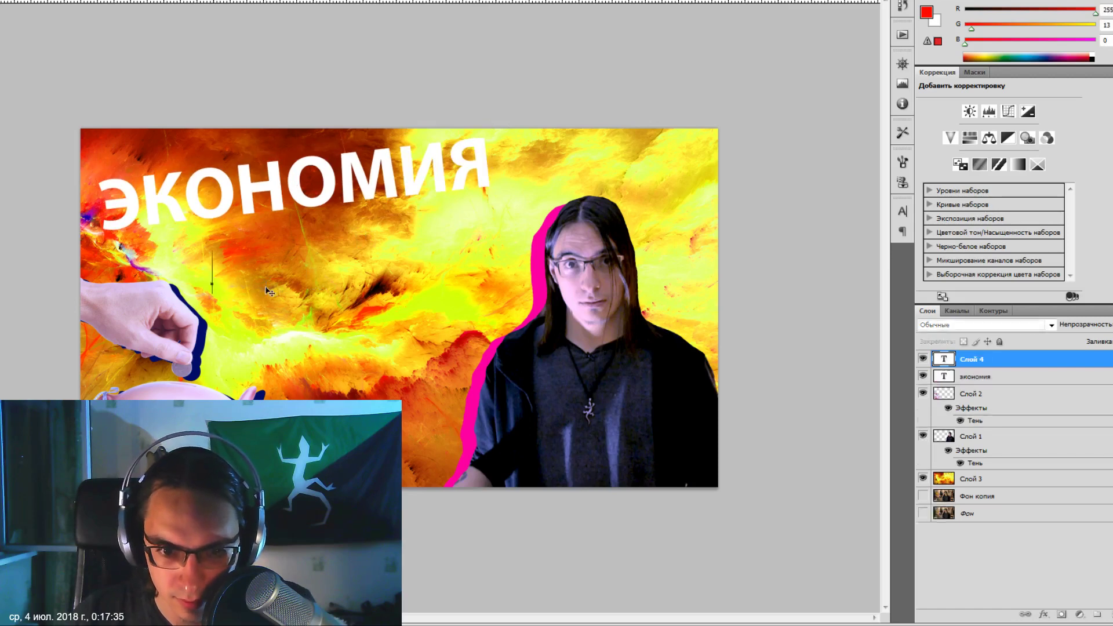
type("это")
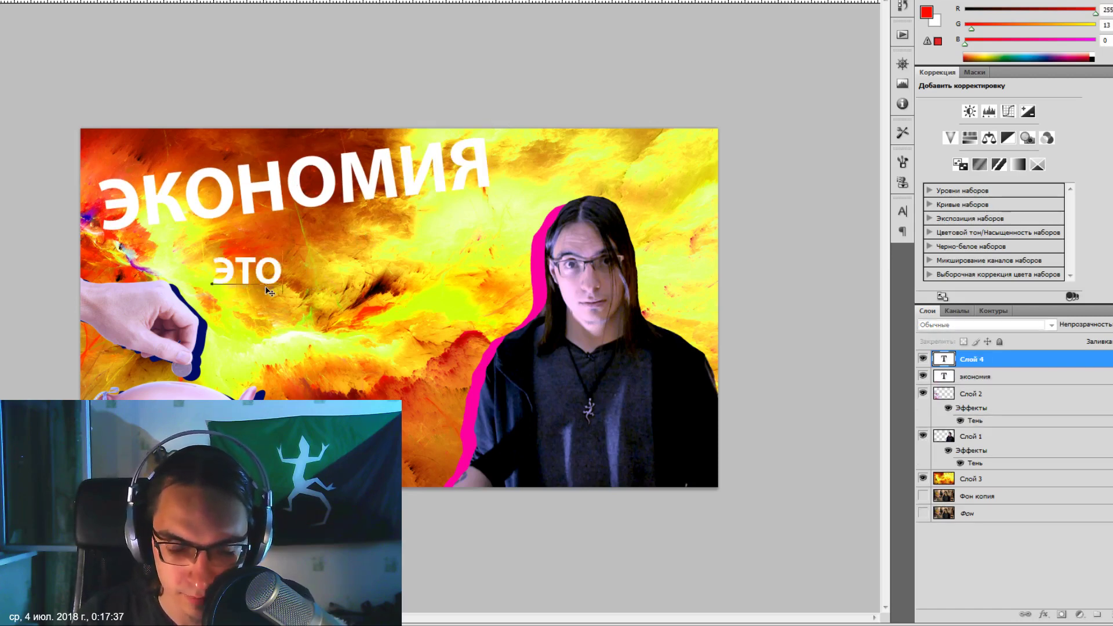
type(" фило")
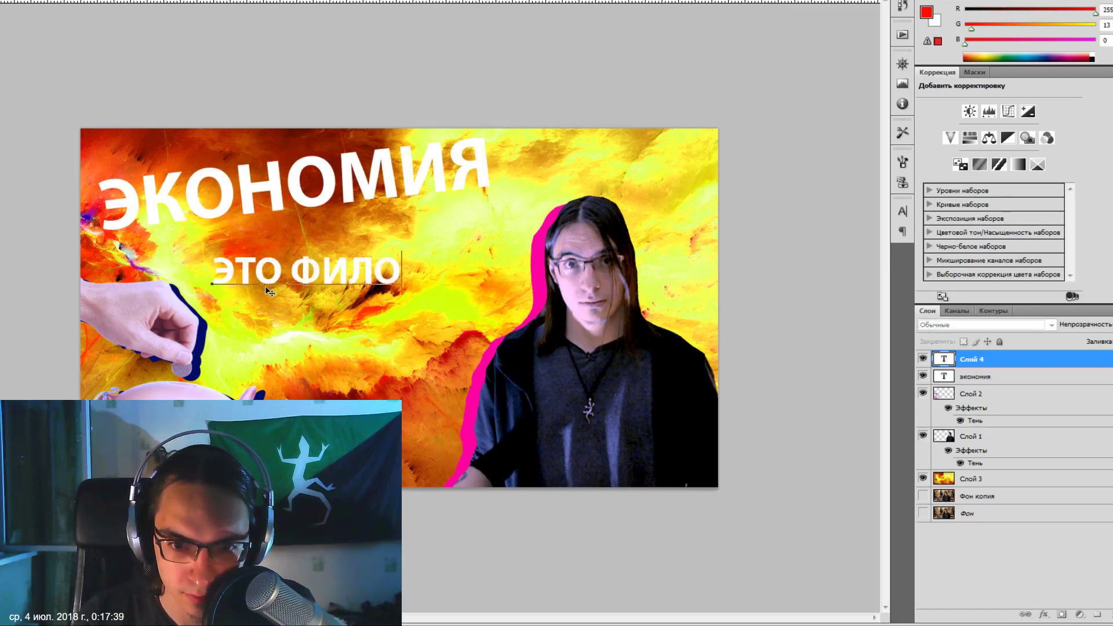
type("софия")
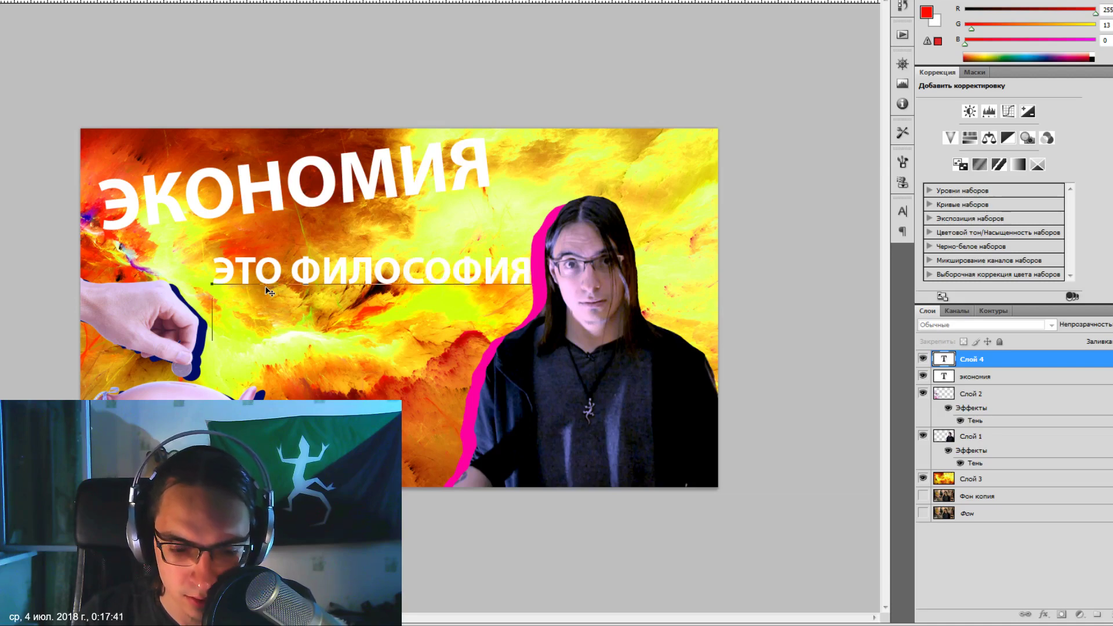
type("ничтожества")
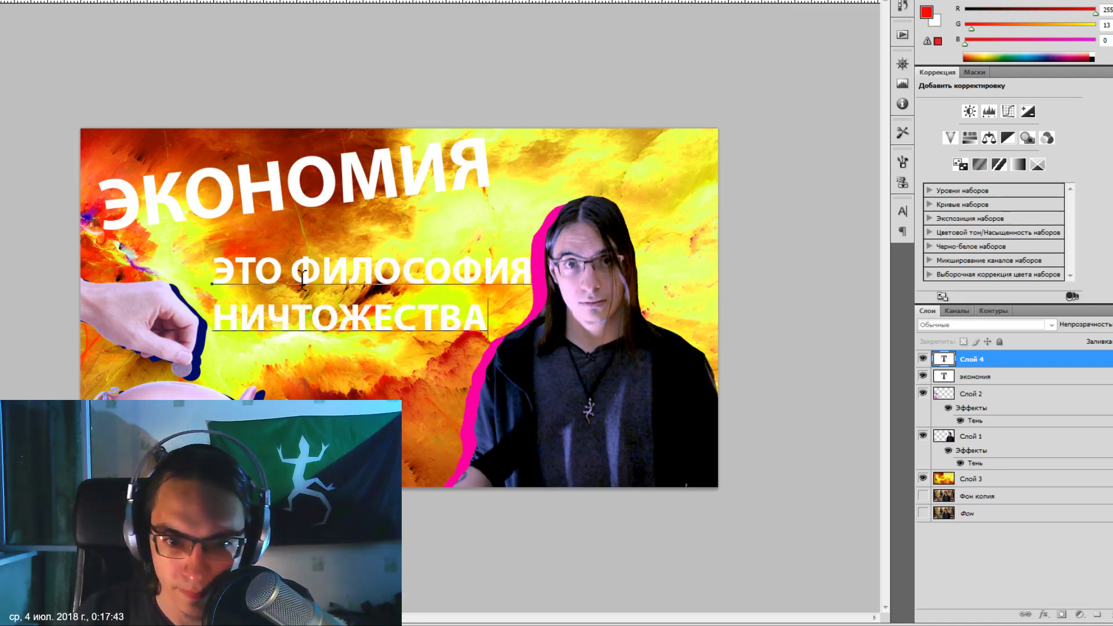
key("Home")
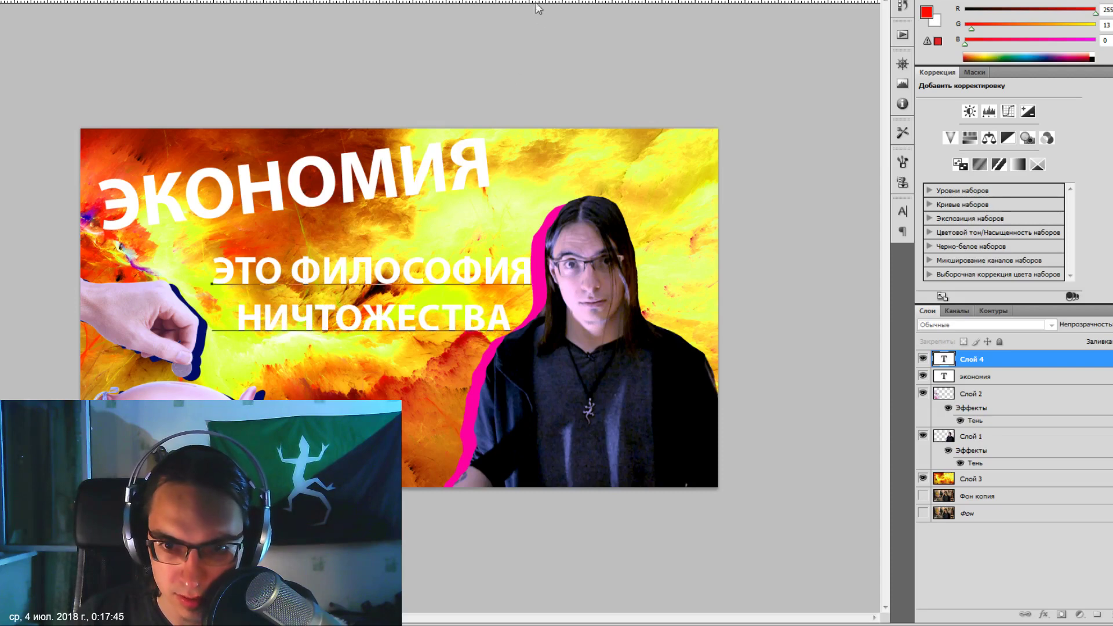
key("ctrl+Return")
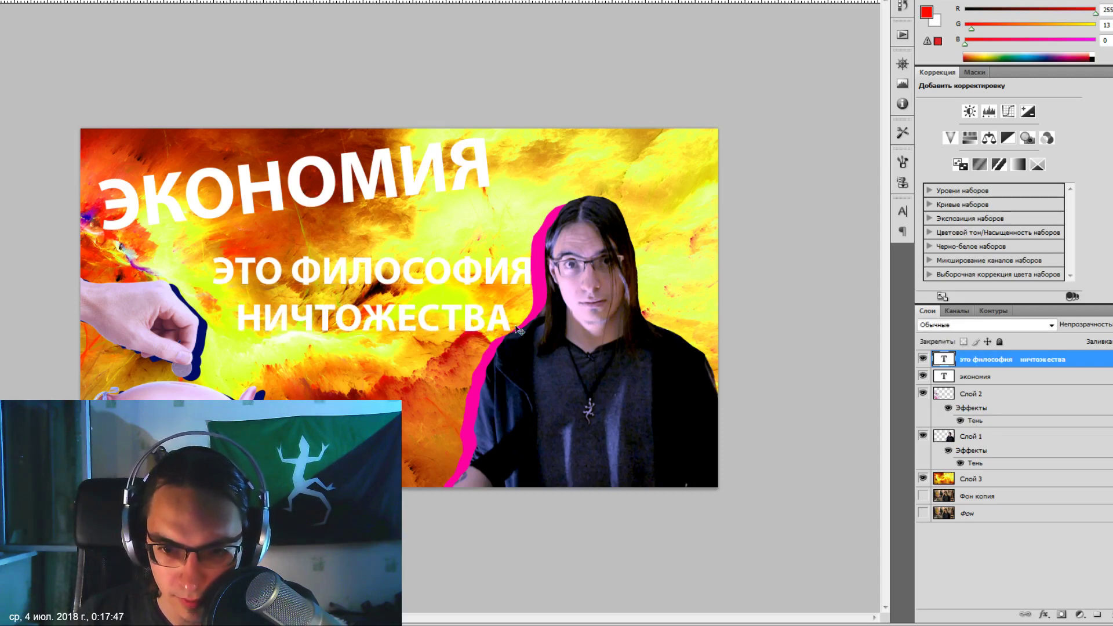
mouse_move(404, 318)
left_mouse_down()
mouse_move(354, 315)
mouse_move(394, 432)
mouse_move(415, 317)
left_mouse_up()
key("ctrl+t")
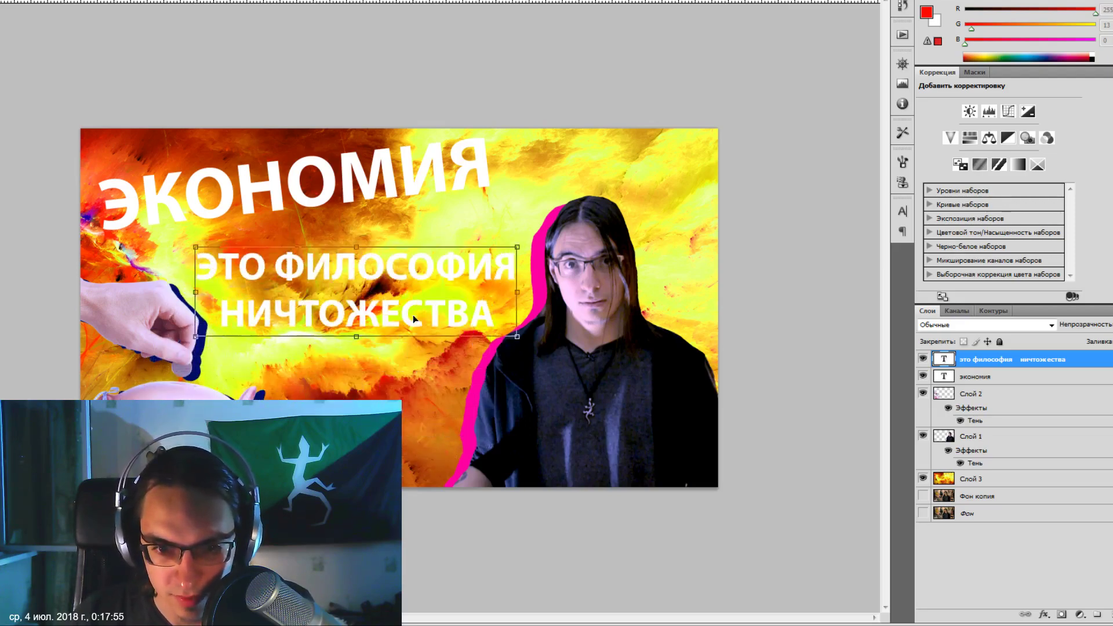
left_click_drag(422, 314, 392, 317)
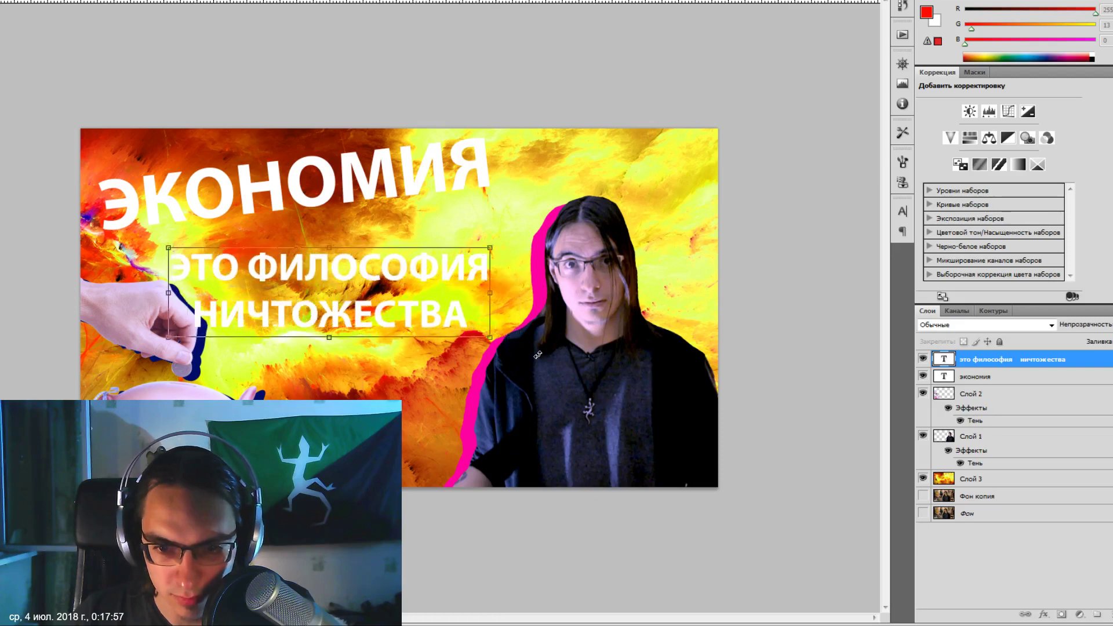
left_click_drag(519, 341, 522, 287)
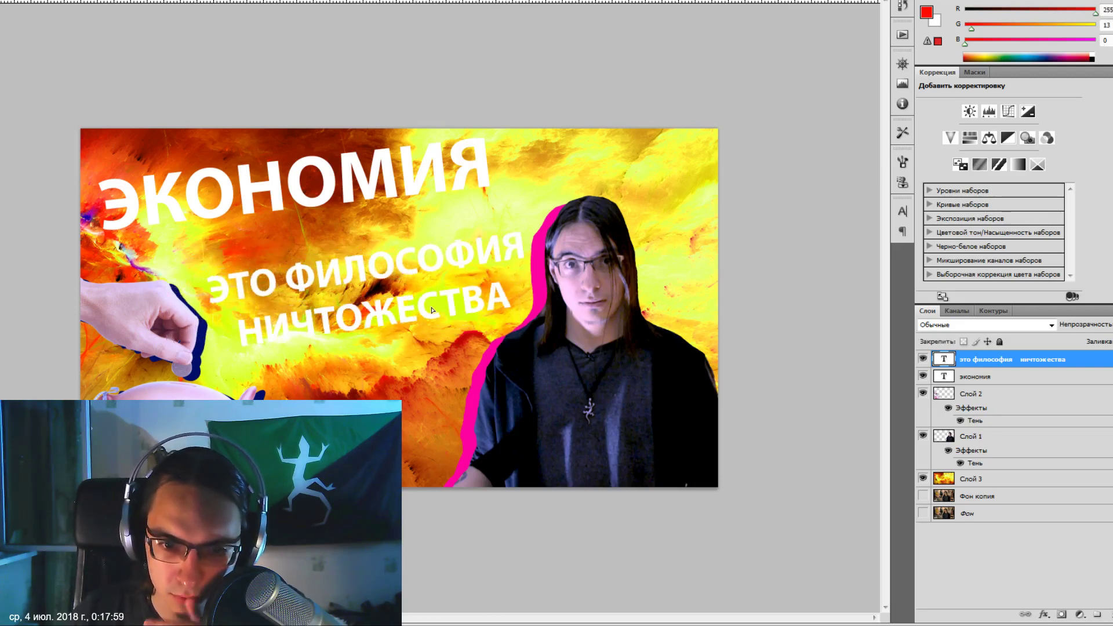
key("Return")
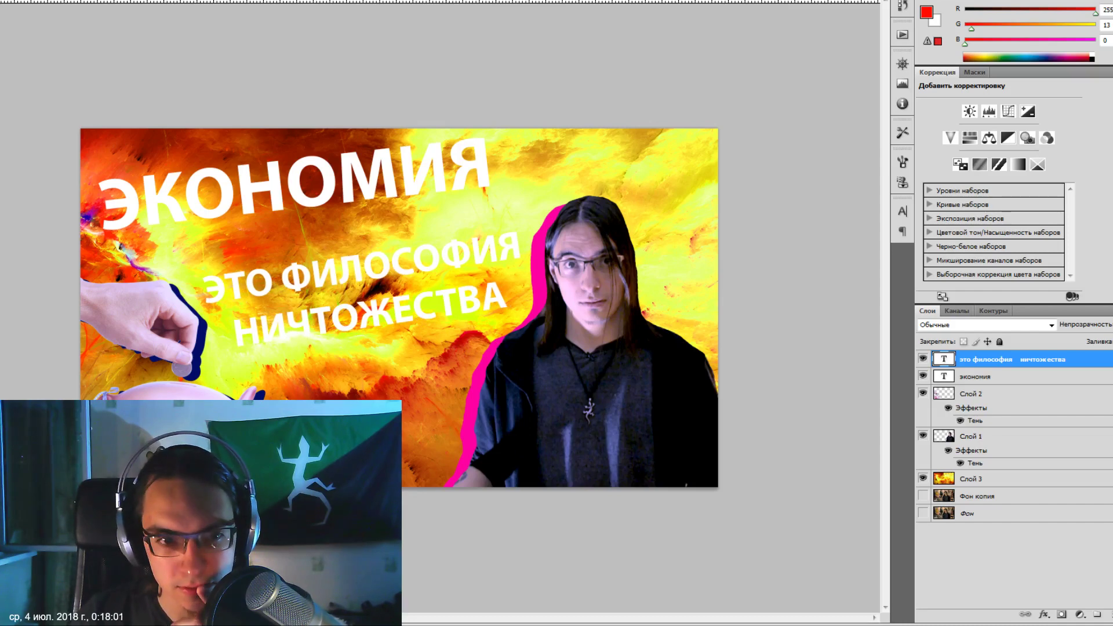
Move the ЭКОНОМИЯ heading left and enlarge it, keeping it inside the frame.
left_click_drag(255, 202, 267, 200)
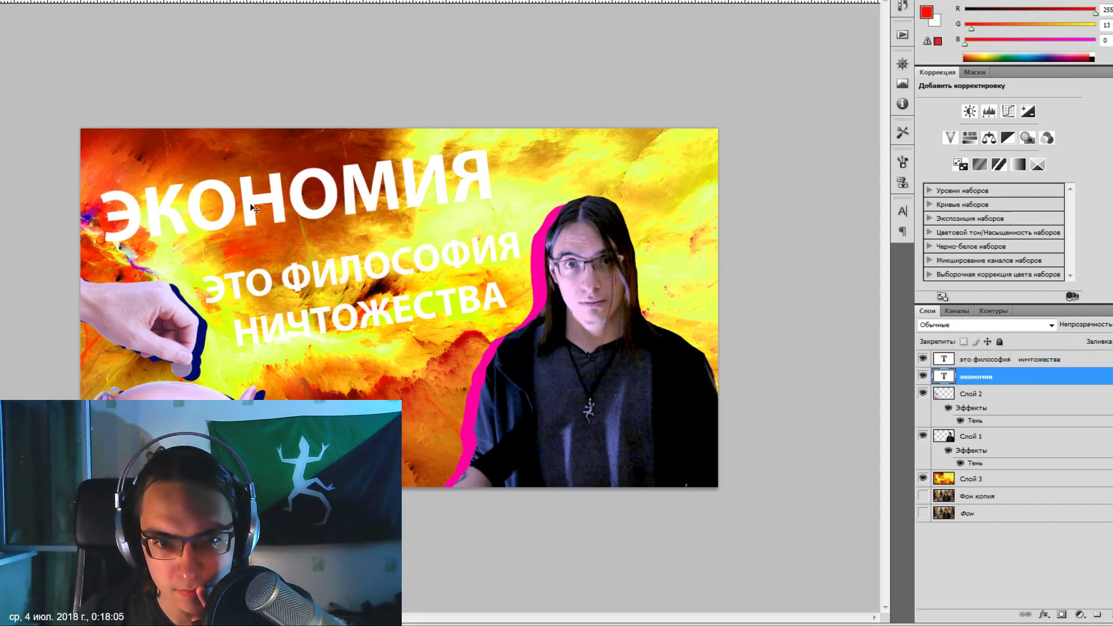
left_click_drag(253, 208, 239, 213)
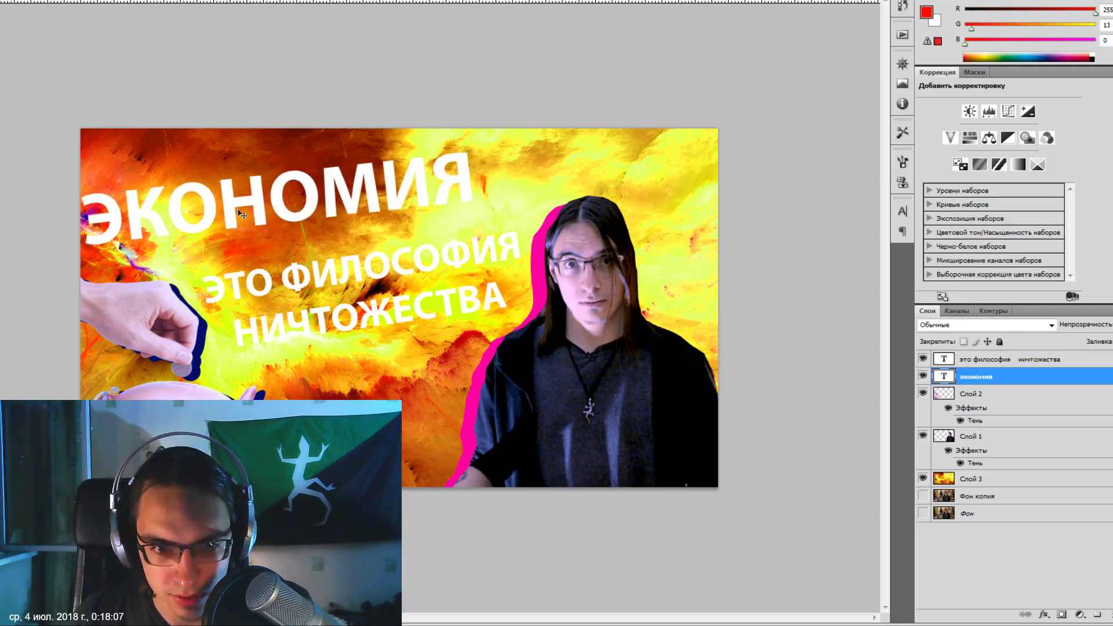
key("ctrl+t")
left_click_drag(482, 137, 557, 116)
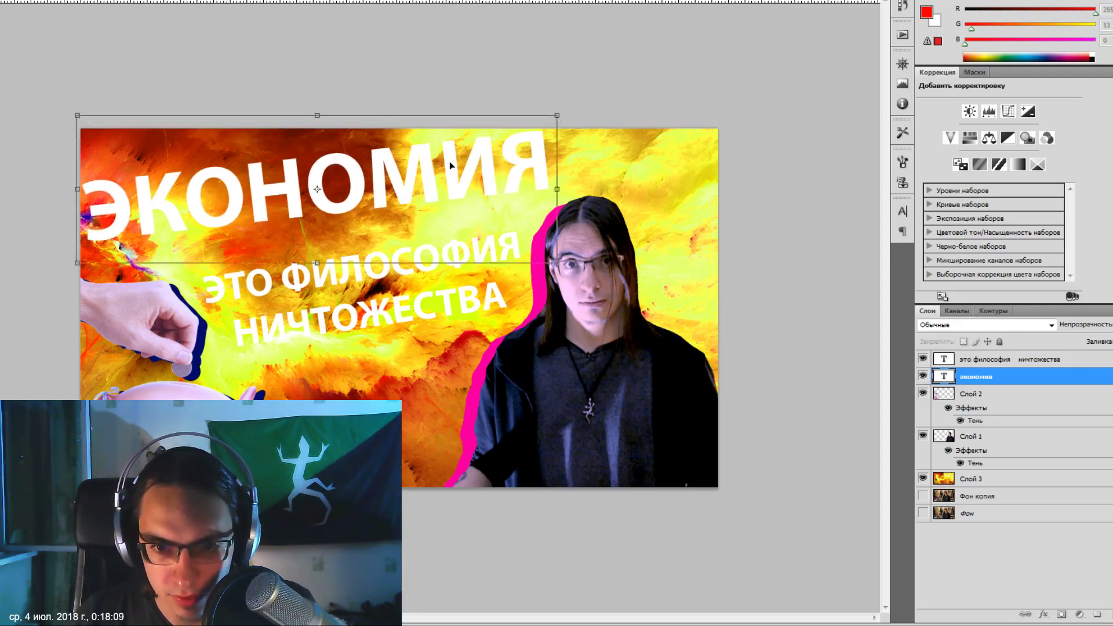
left_click_drag(449, 165, 468, 166)
key("Return")
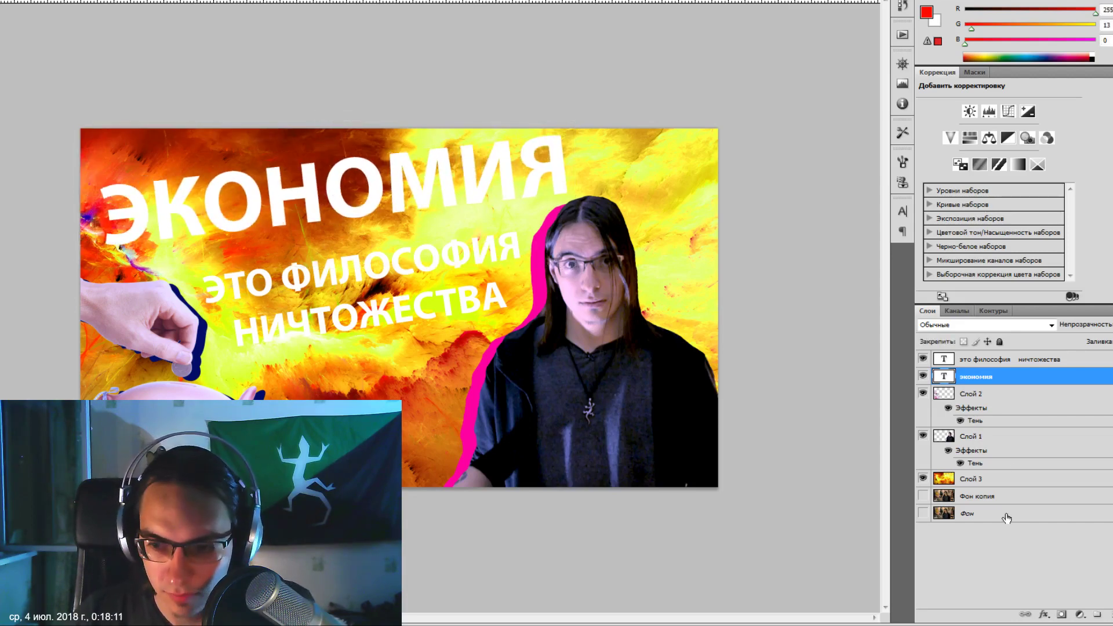
Add a new layer above the fiery background and paint blue strokes across it.
left_click(989, 482)
key("ctrl+shift+alt+n")
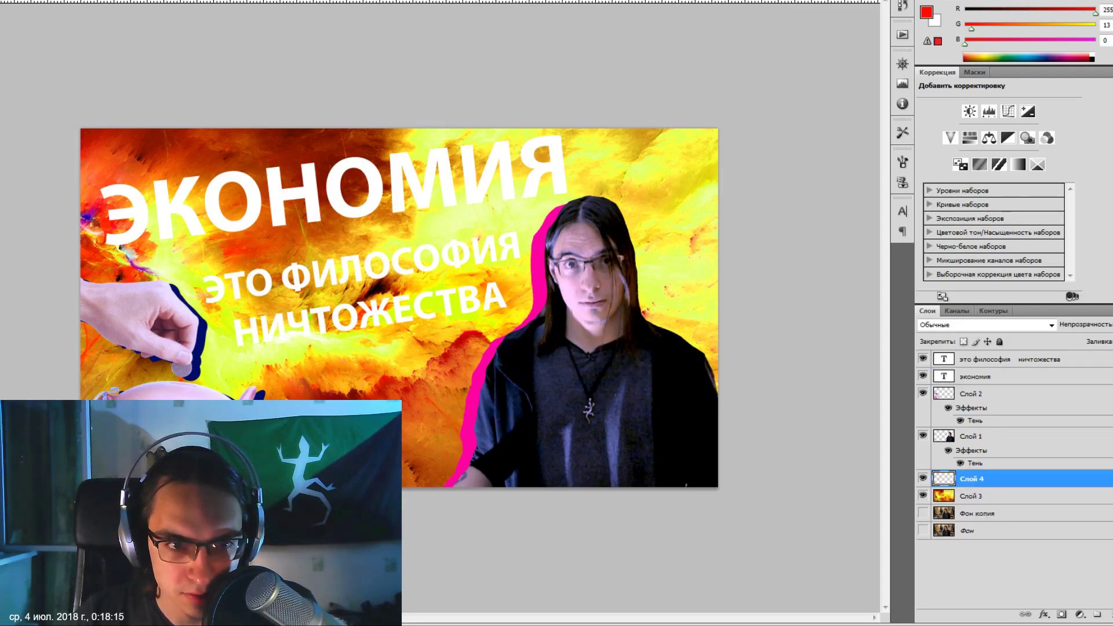
key("F5")
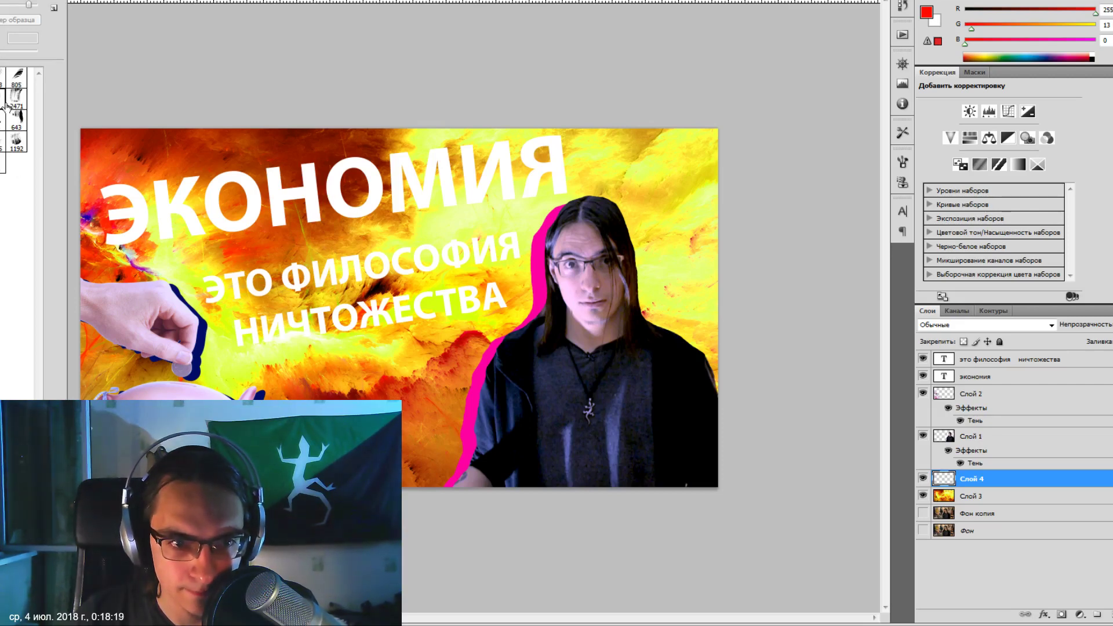
key("F5")
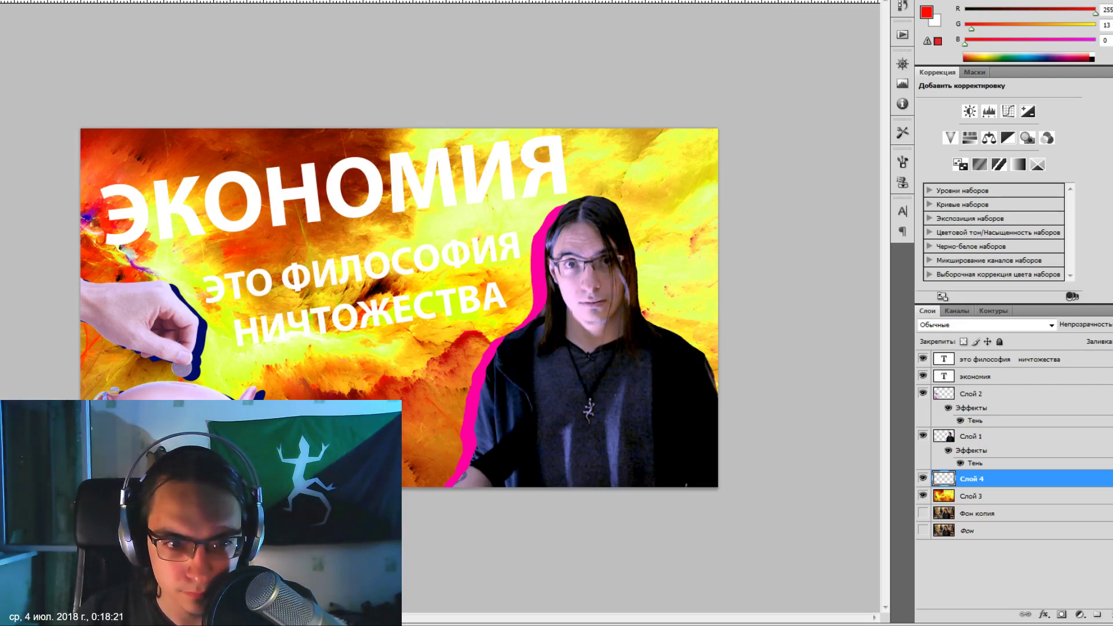
left_click(926, 11)
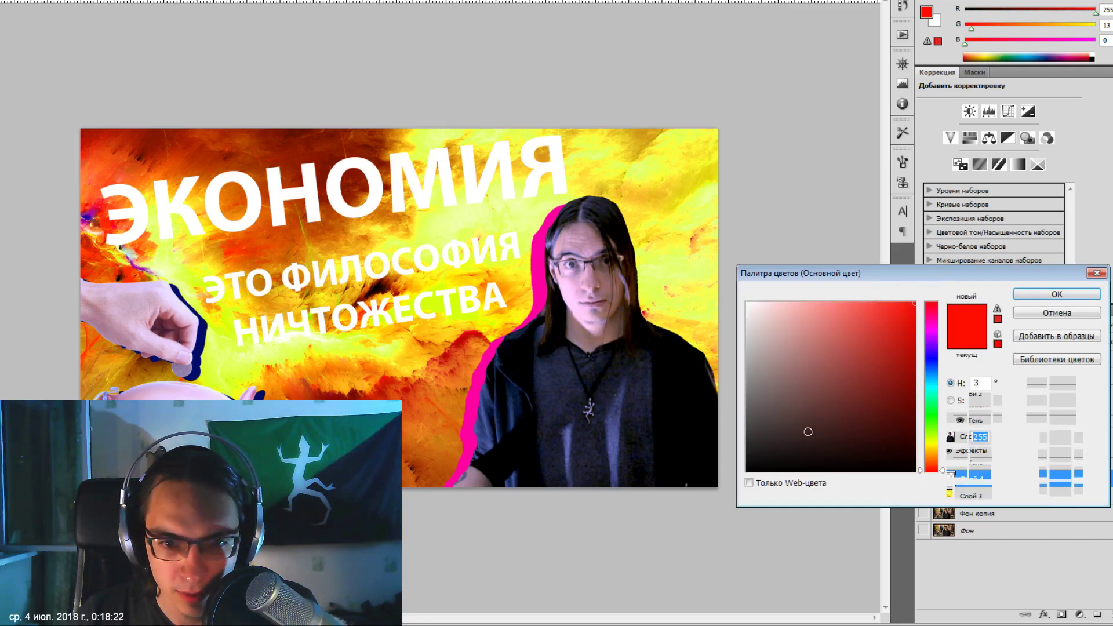
left_click(929, 361)
left_click(1058, 293)
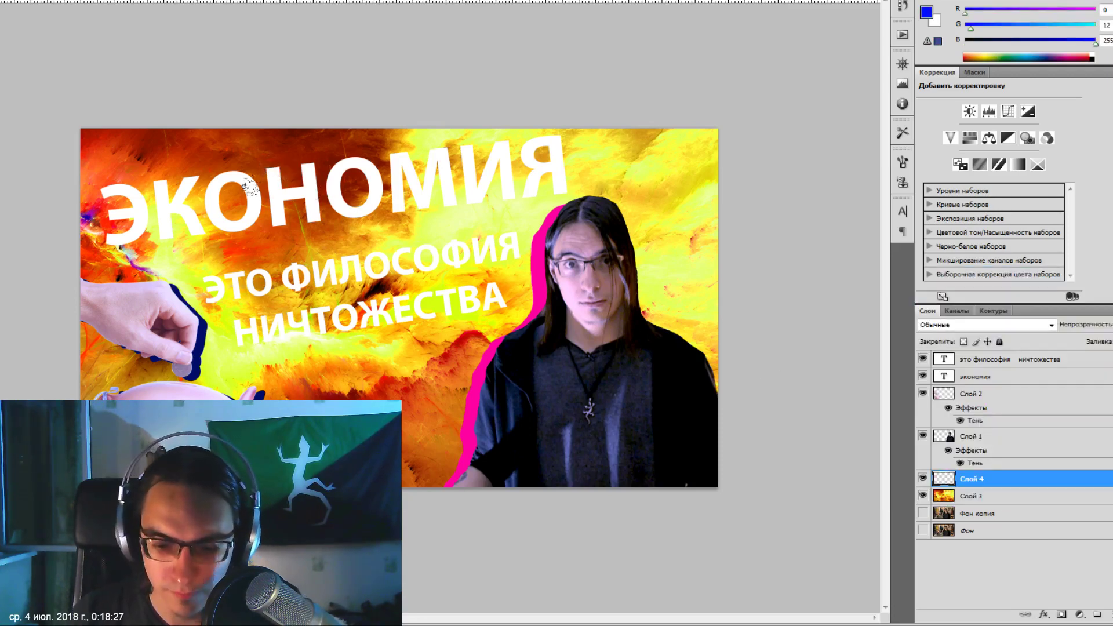
left_click_drag(640, 223, 136, 264)
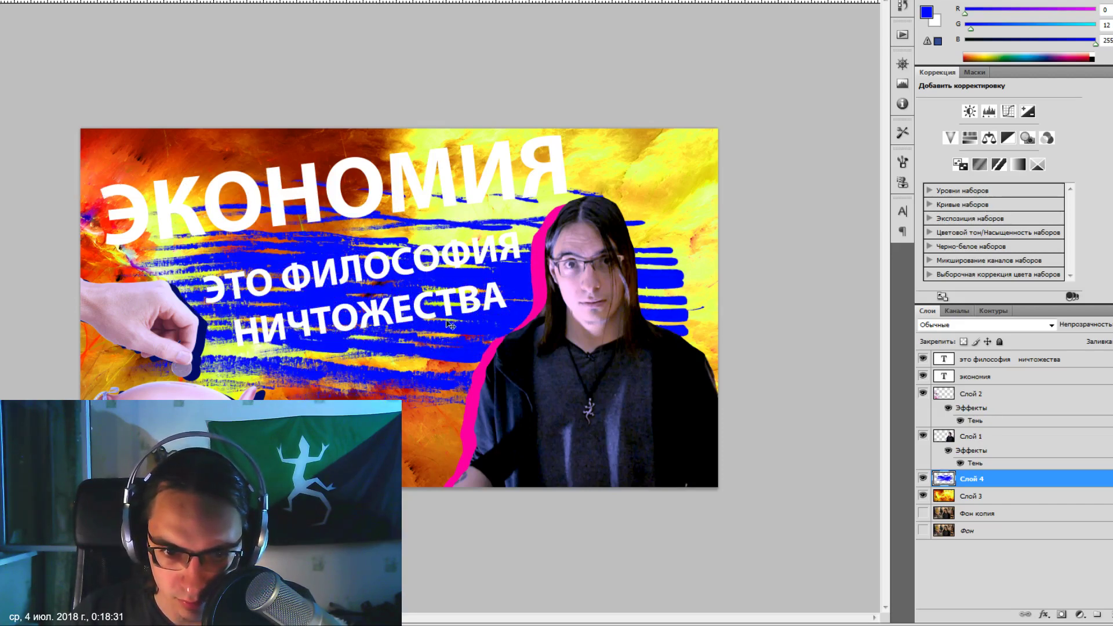
Rotate the blue strokes on Слой 4 and move them up toward the top.
key("ctrl+t")
left_click_drag(727, 465, 748, 376)
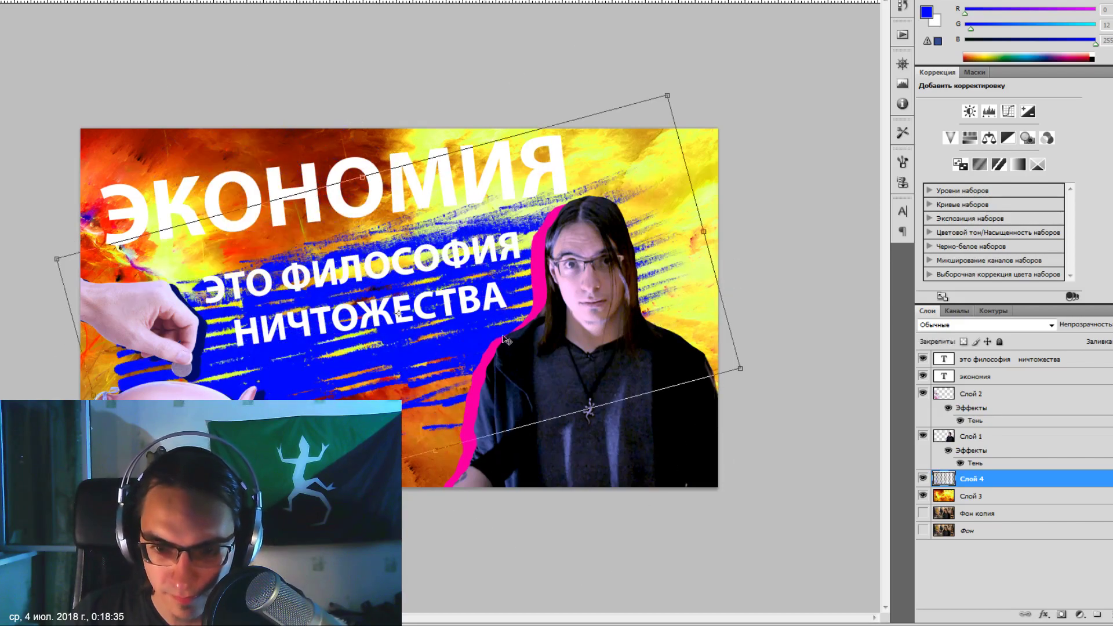
key("Return")
left_click_drag(301, 312, 310, 246)
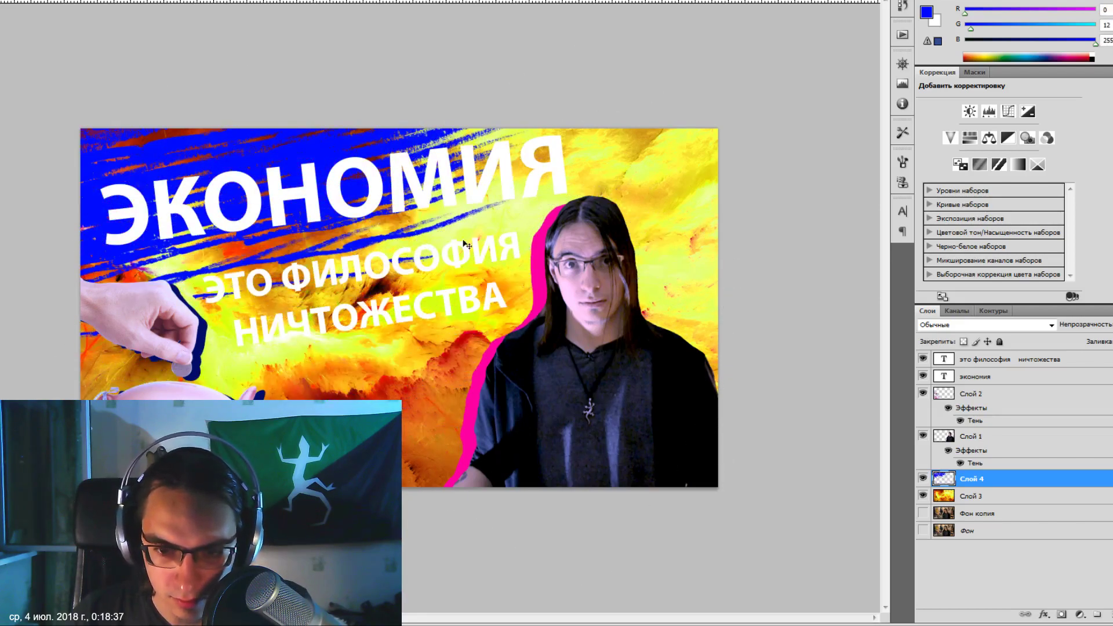
key("ctrl+t")
key("ctrl+minus")
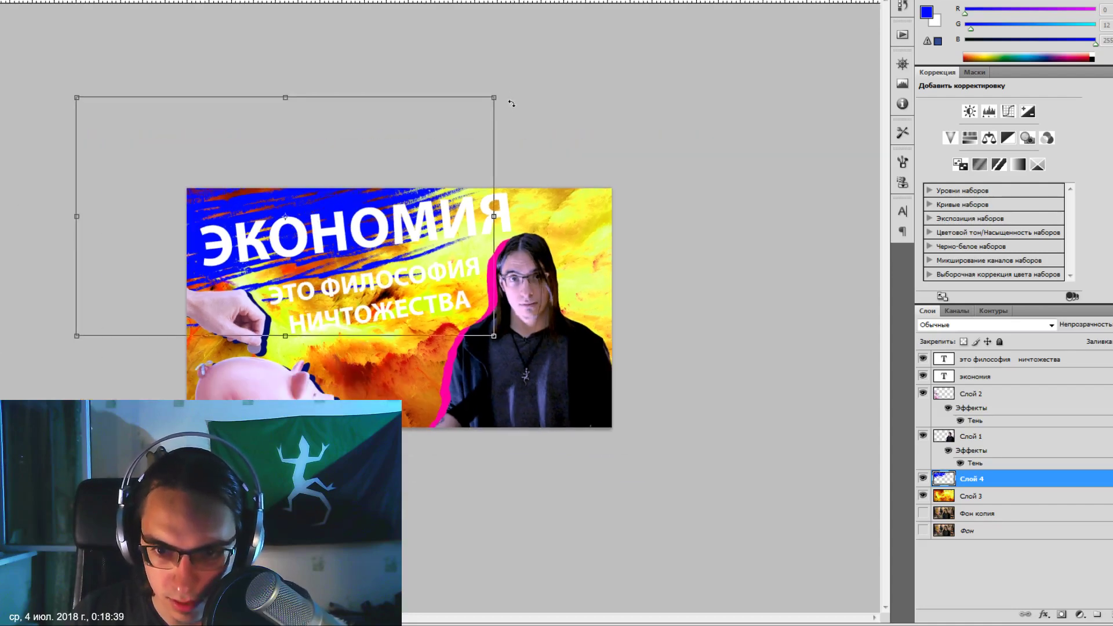
mouse_move(510, 105)
left_mouse_down()
mouse_move(496, 136)
mouse_move(571, 132)
left_mouse_up()
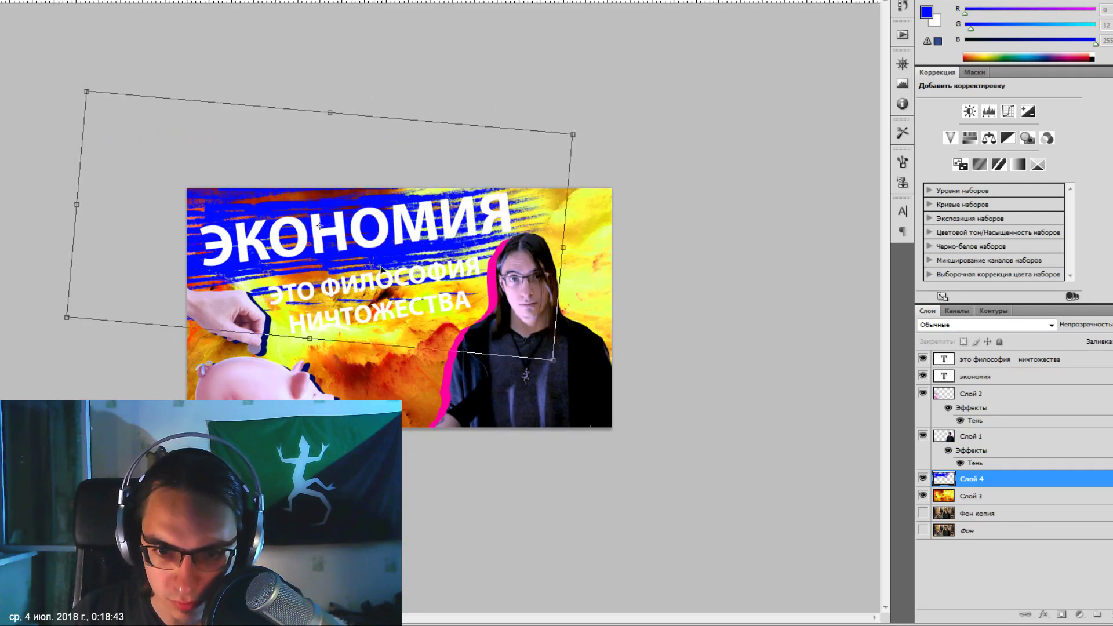
key("Return")
Add Слой 5 above Слой 4 and try painting more blue strokes, then delete them.
left_click(986, 360)
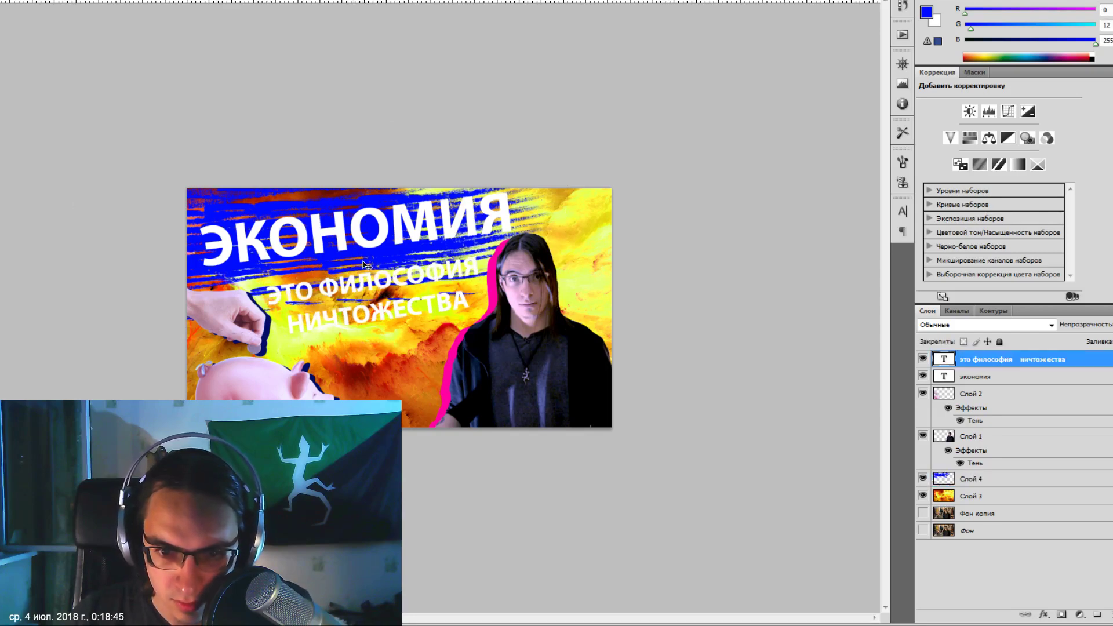
left_click(977, 377)
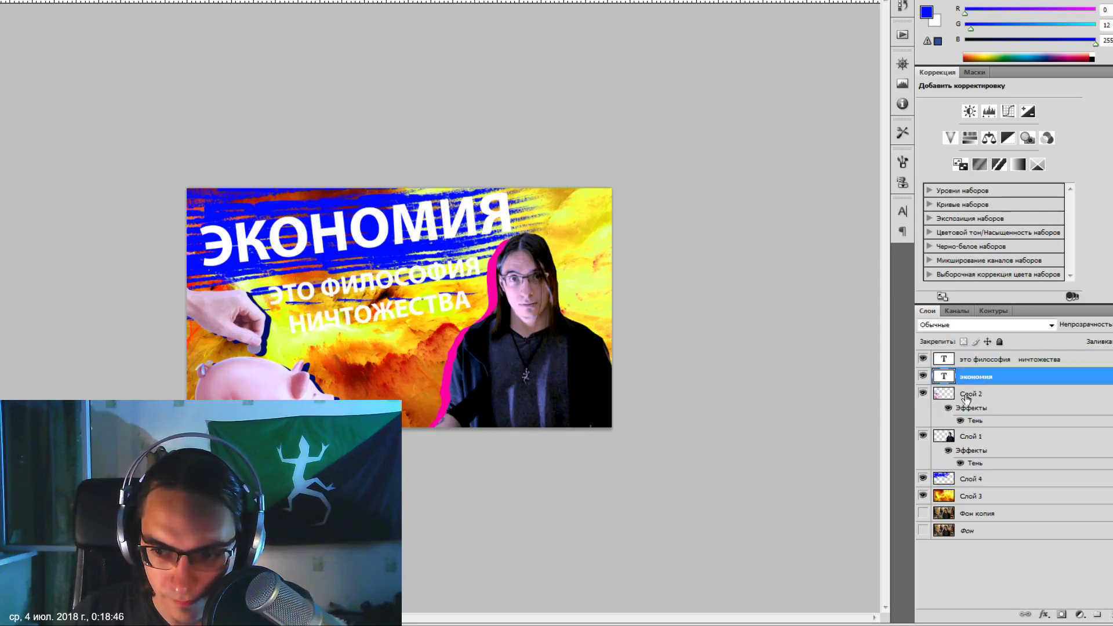
left_click(996, 480)
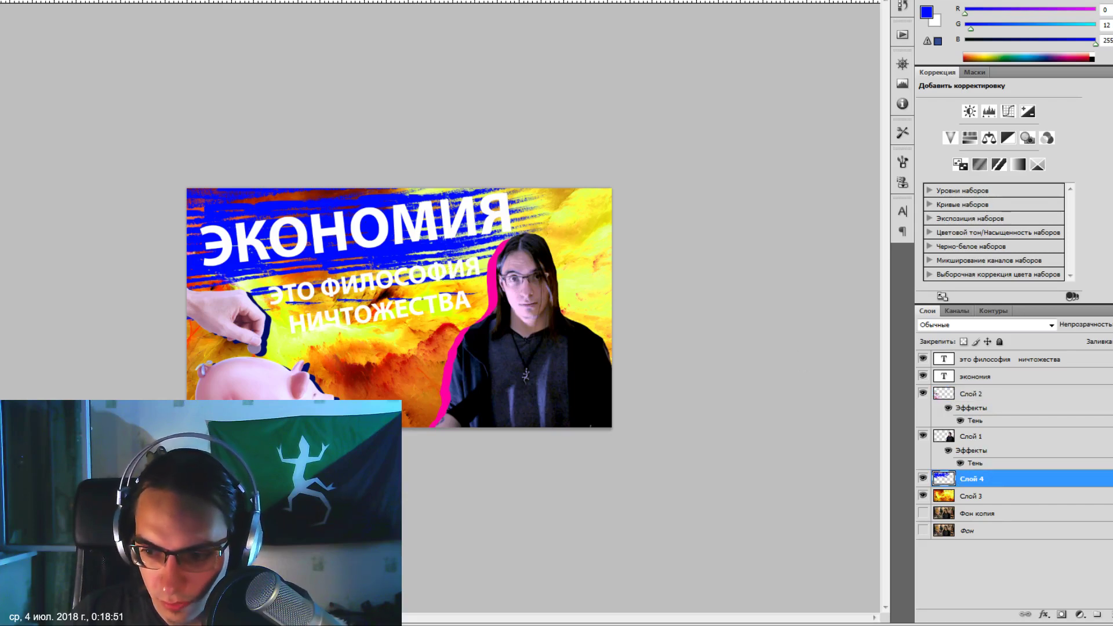
left_click(1096, 615)
left_click_drag(579, 295, 244, 307)
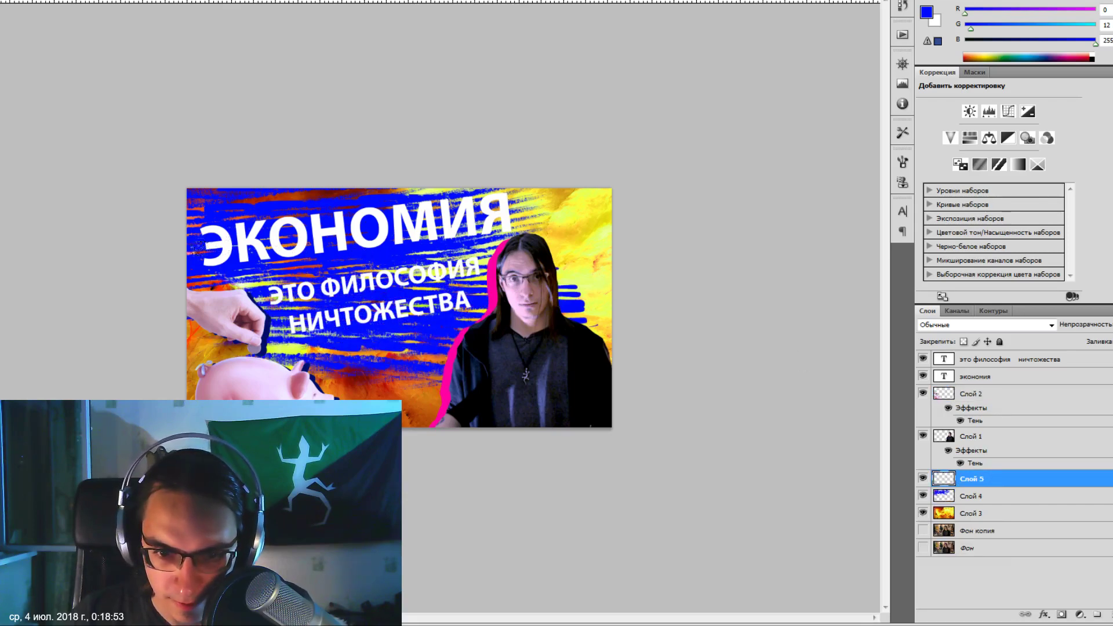
key("ctrl+z")
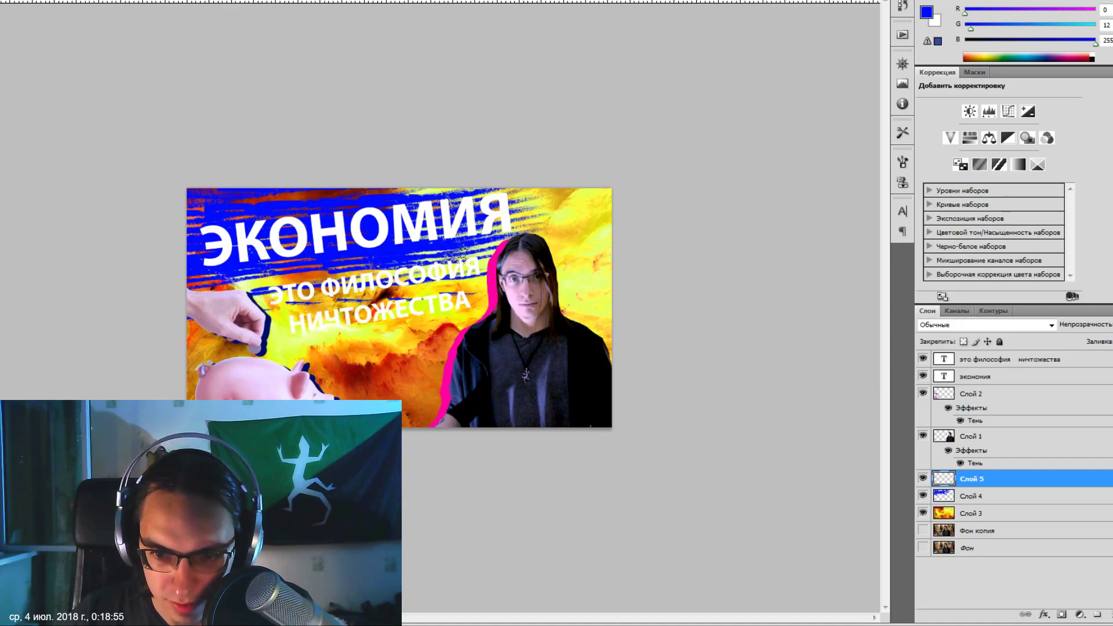
left_click_drag(603, 293, 255, 307)
key("ctrl+t")
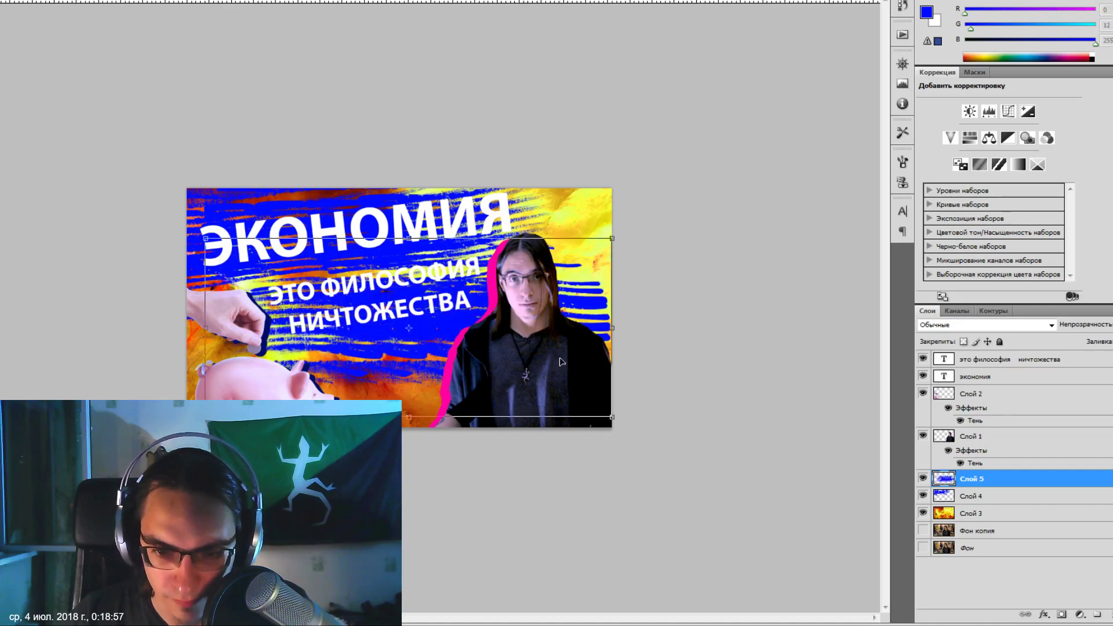
key("Return")
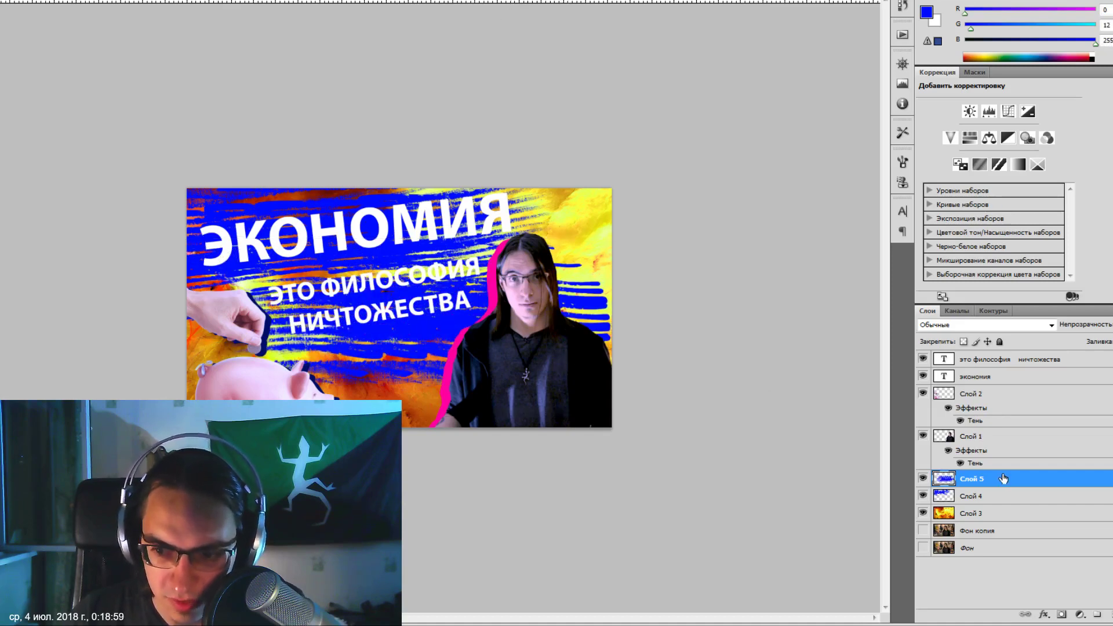
key("Delete")
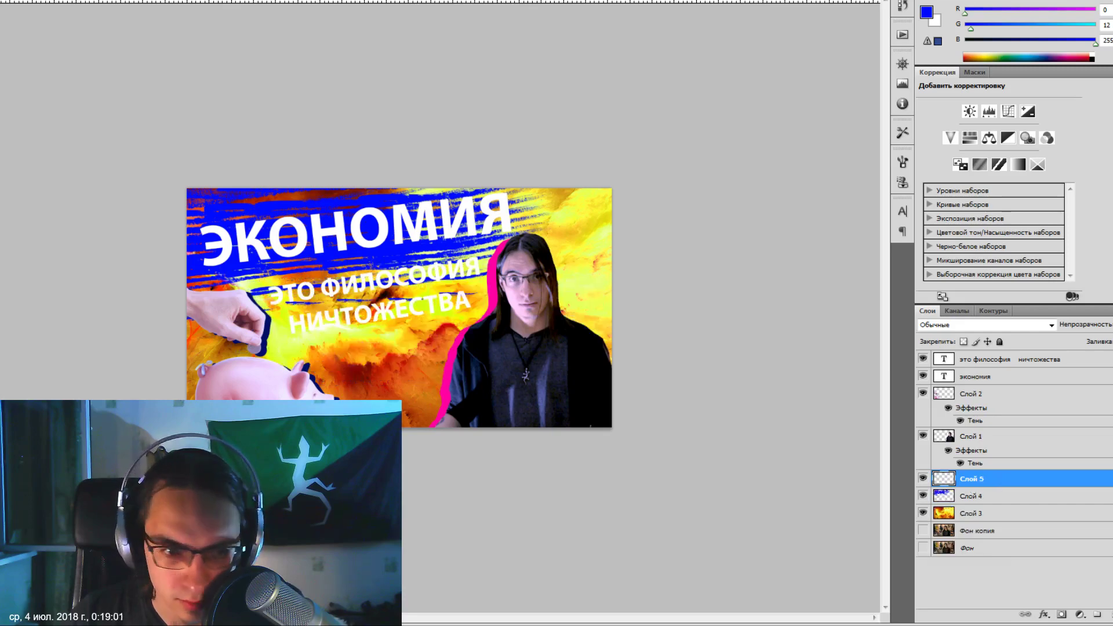
Paint darker blue strokes on Слой 5, then reposition and tilt them.
left_click(926, 11)
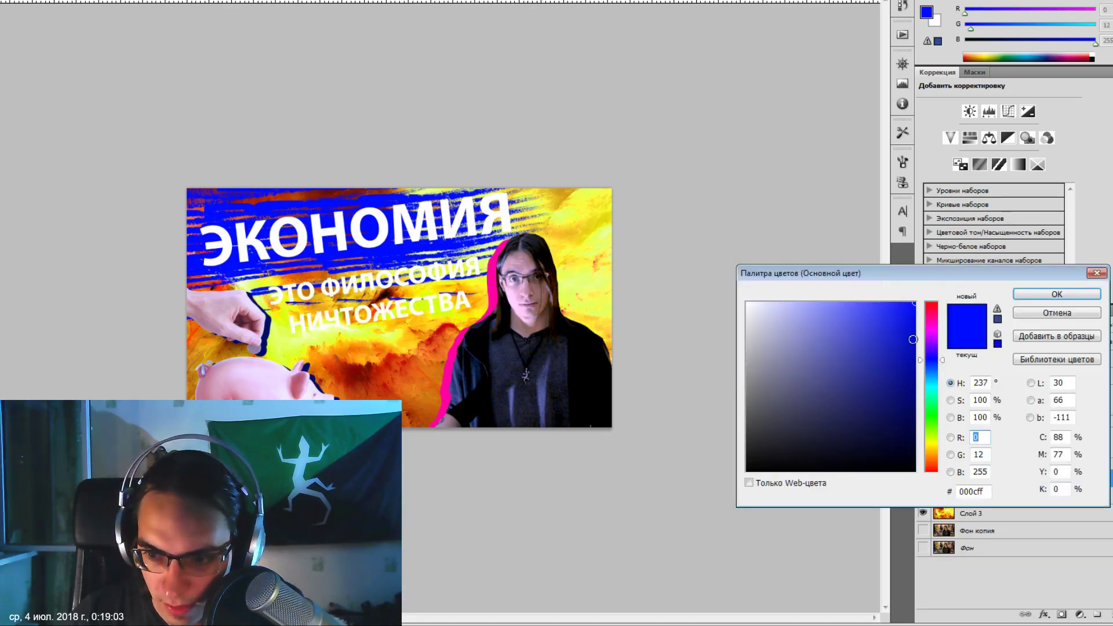
left_click(1057, 294)
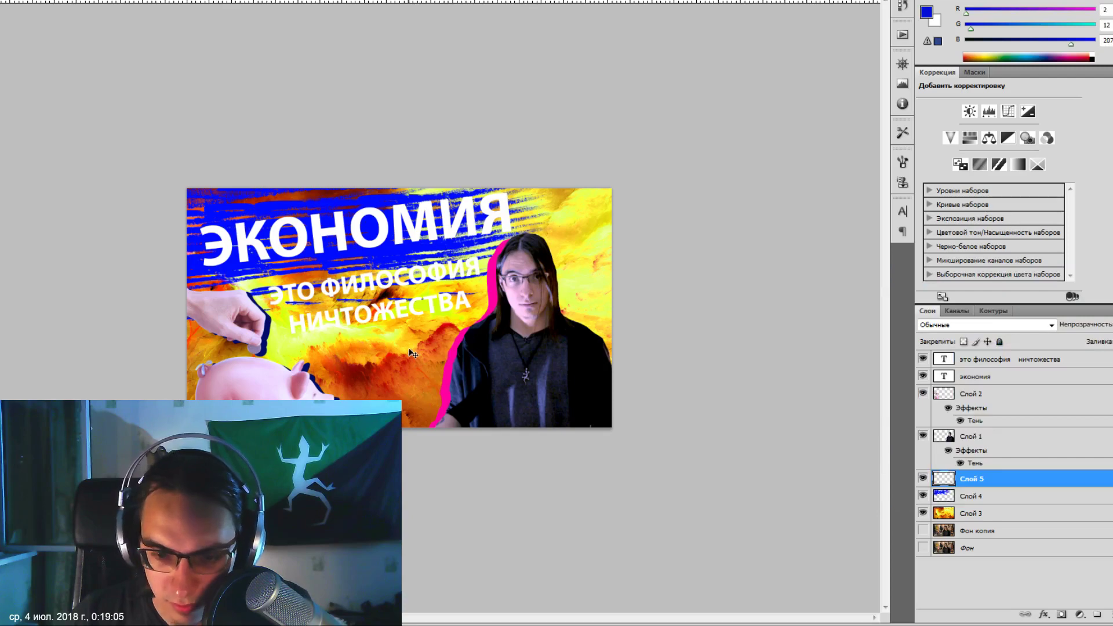
left_click_drag(443, 256, 185, 246)
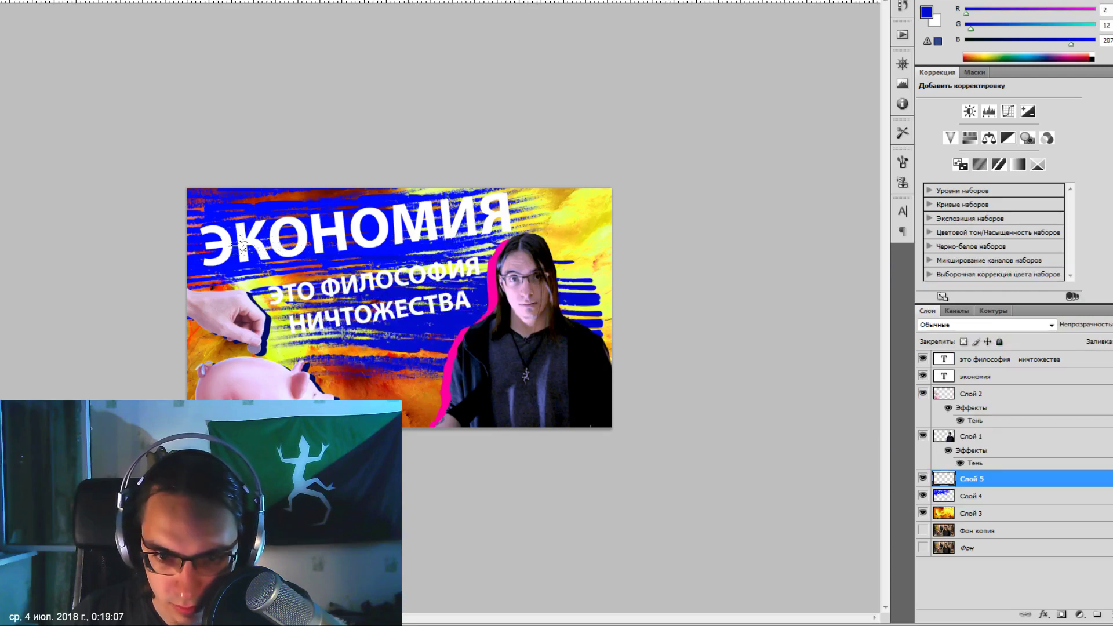
key("ctrl+t")
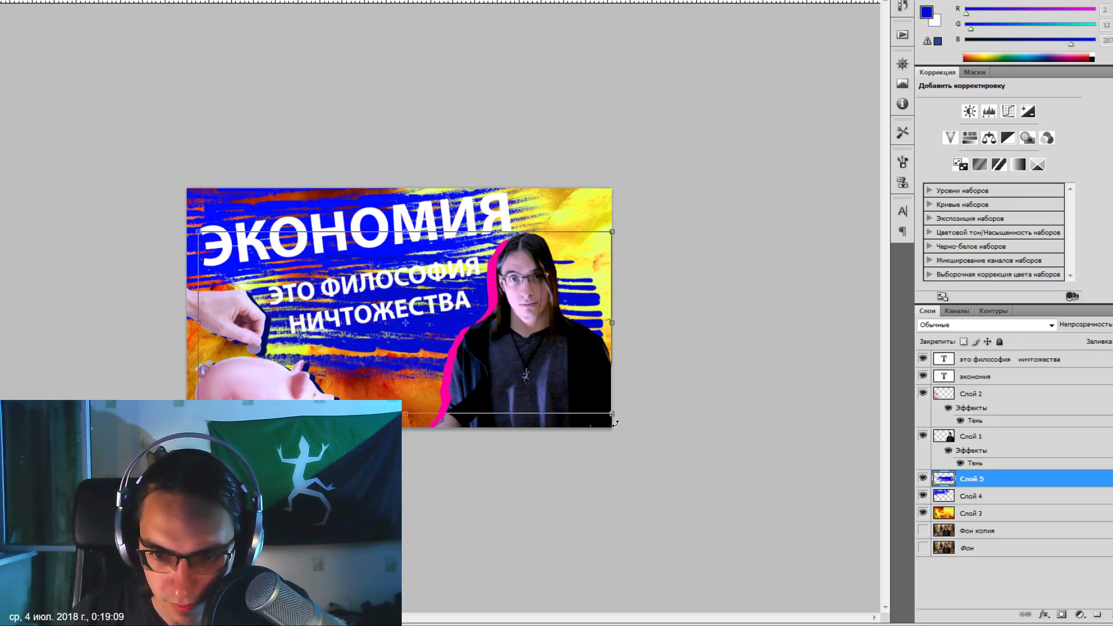
left_click_drag(609, 336, 299, 285)
key("ctrl+t")
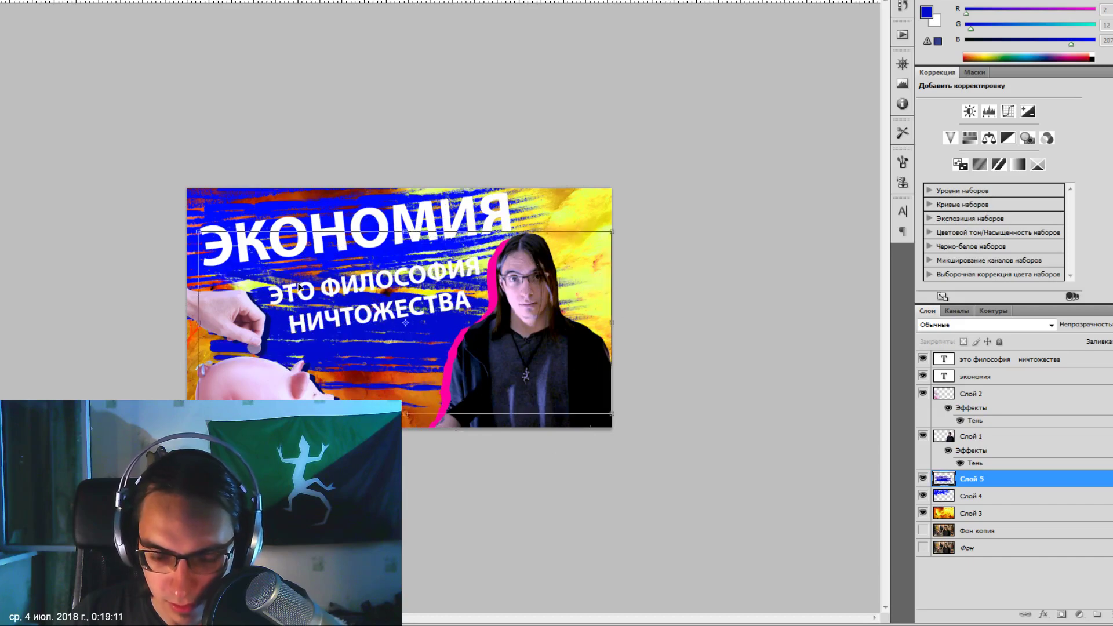
left_click_drag(219, 358, 202, 369)
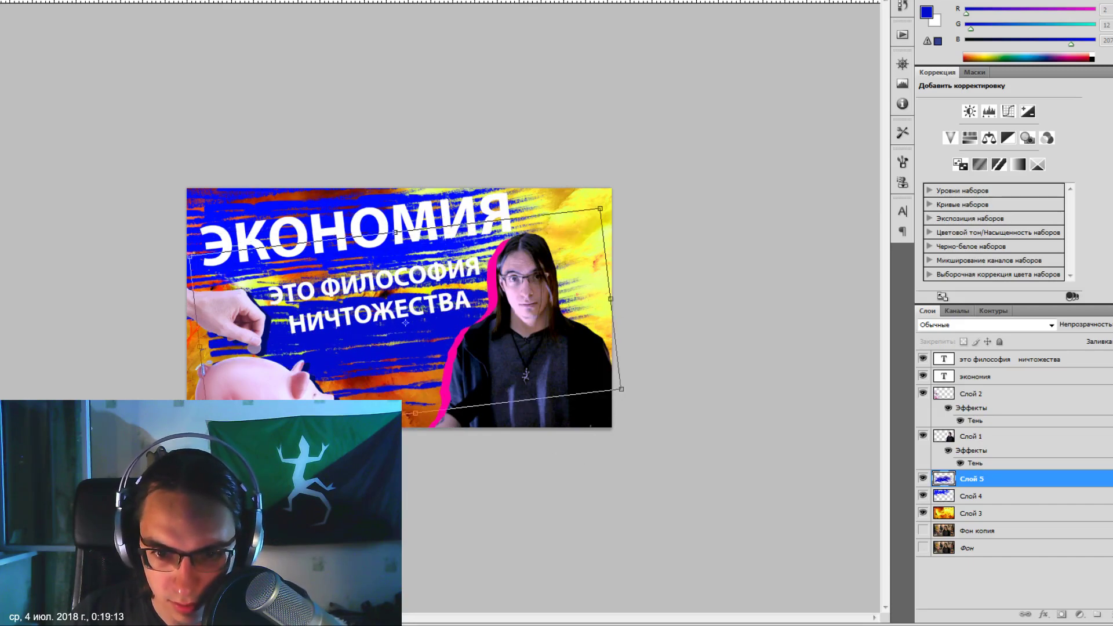
key("Return")
Shift both the Слой 4 and Слой 5 strokes up and to the left.
left_click(971, 513)
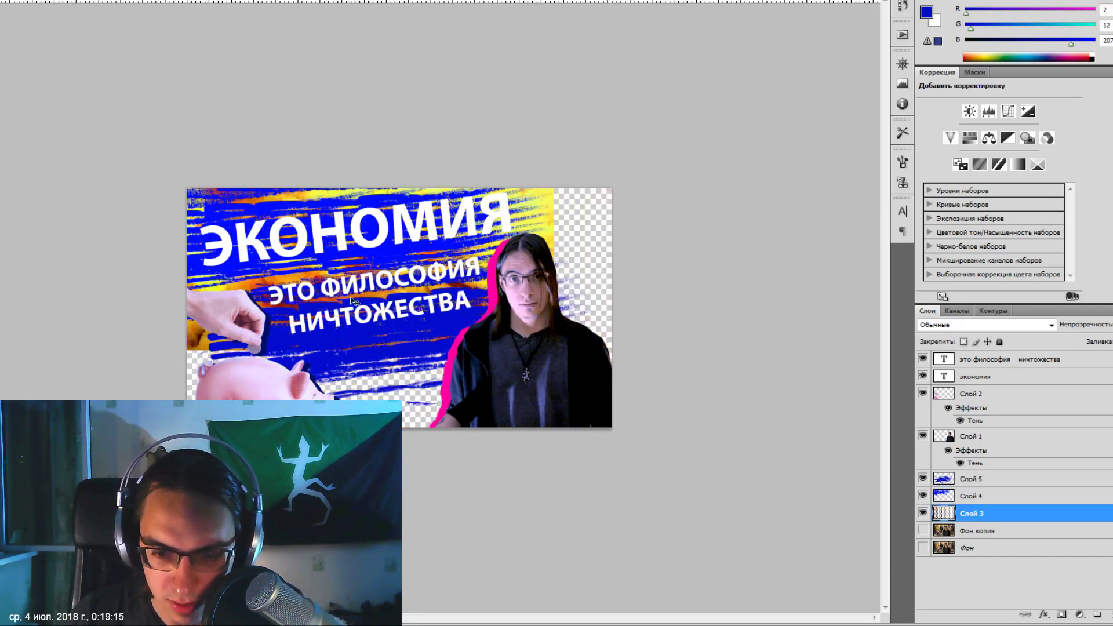
key("ctrl+z")
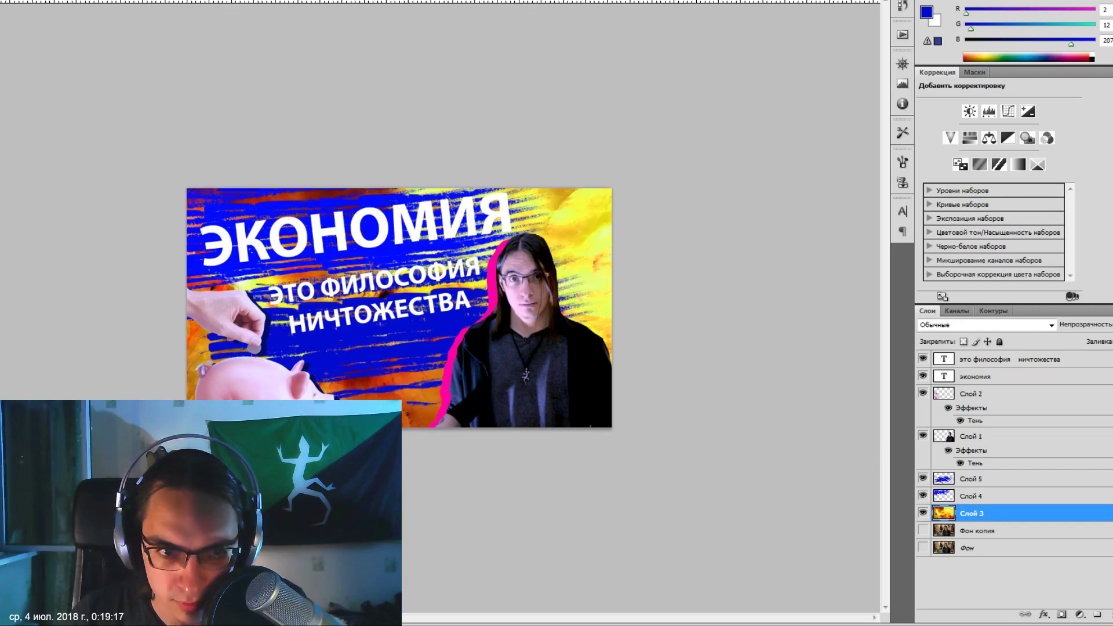
left_click(956, 494)
left_click_drag(399, 369, 335, 318)
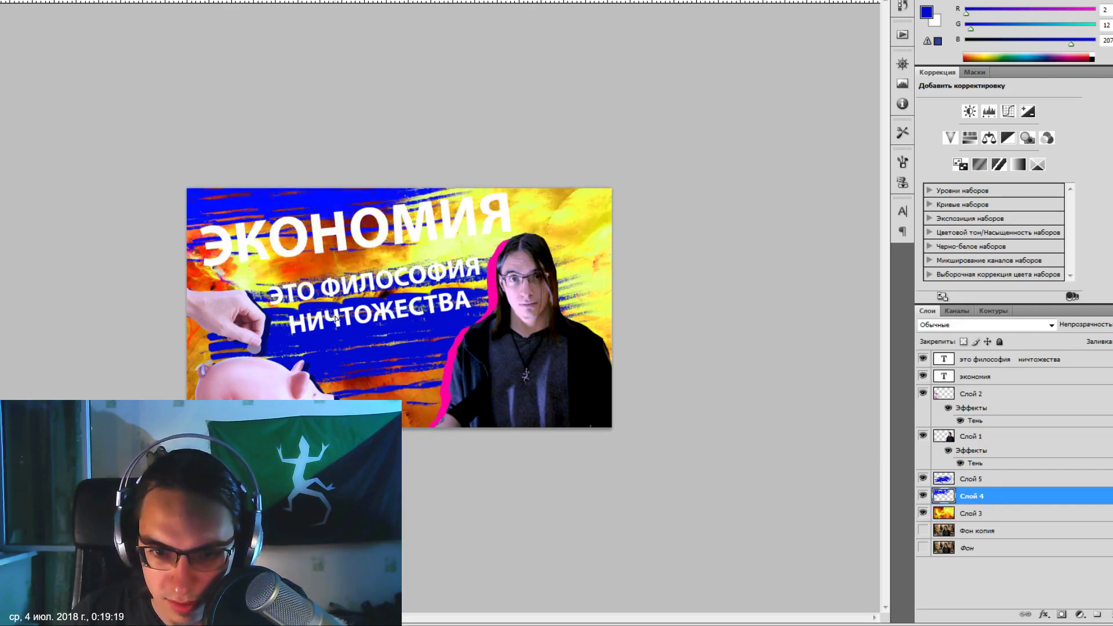
key("alt+bracketright")
left_click_drag(406, 370, 288, 256)
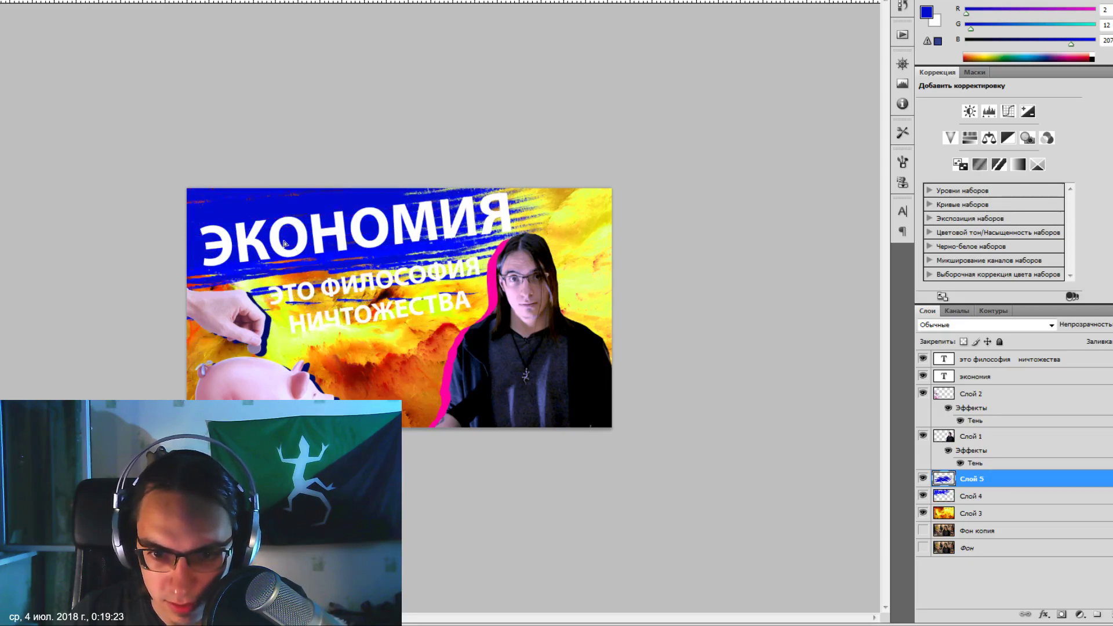
key("ctrl+plus")
key("ctrl+plus")
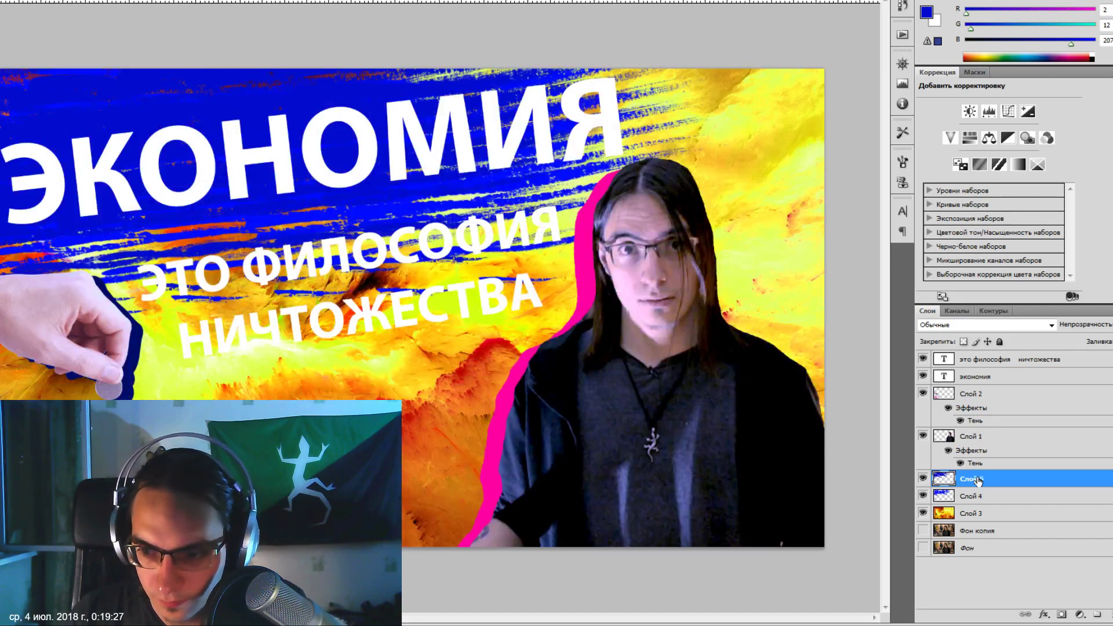
Place Слой 5 below Слой 4 and try several blend modes, returning to Normal.
left_click_drag(977, 481, 985, 501)
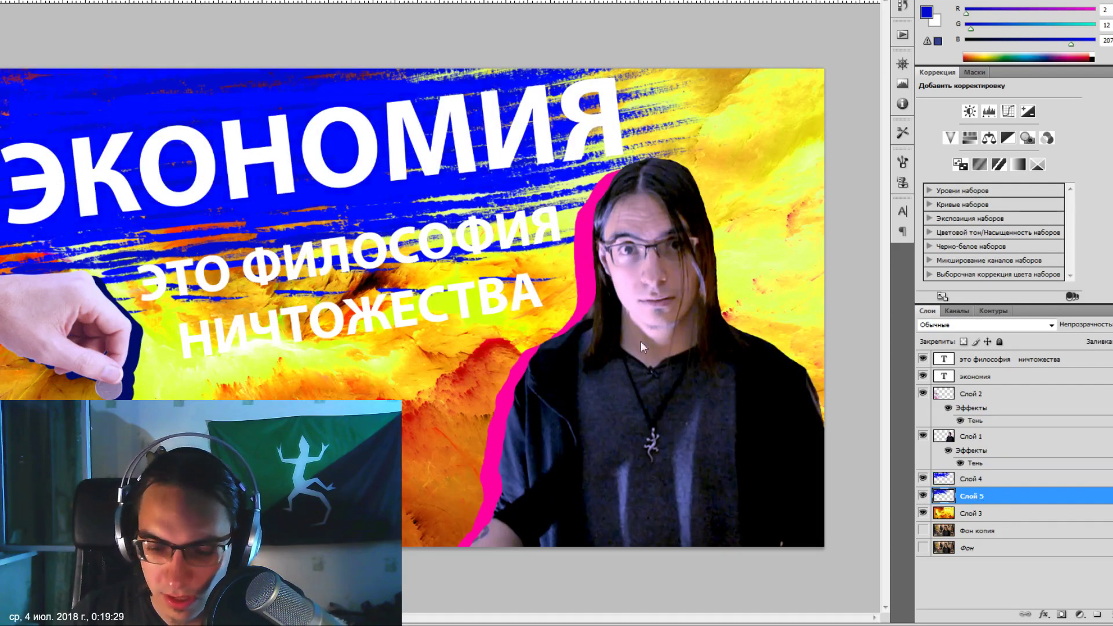
key("ctrl+minus")
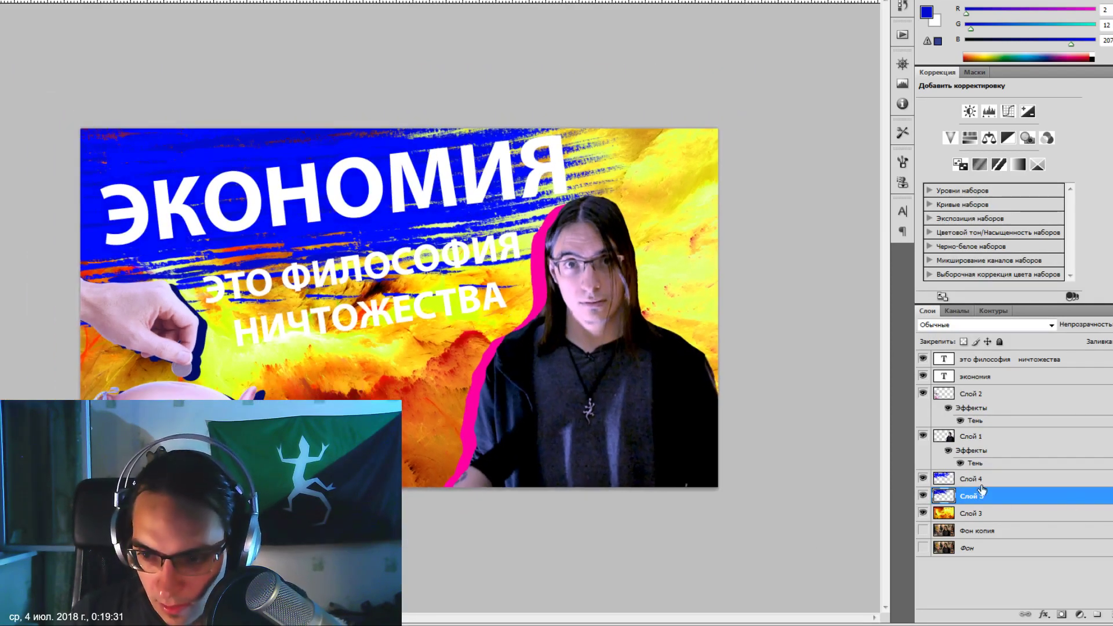
left_click(985, 325)
left_click(943, 433)
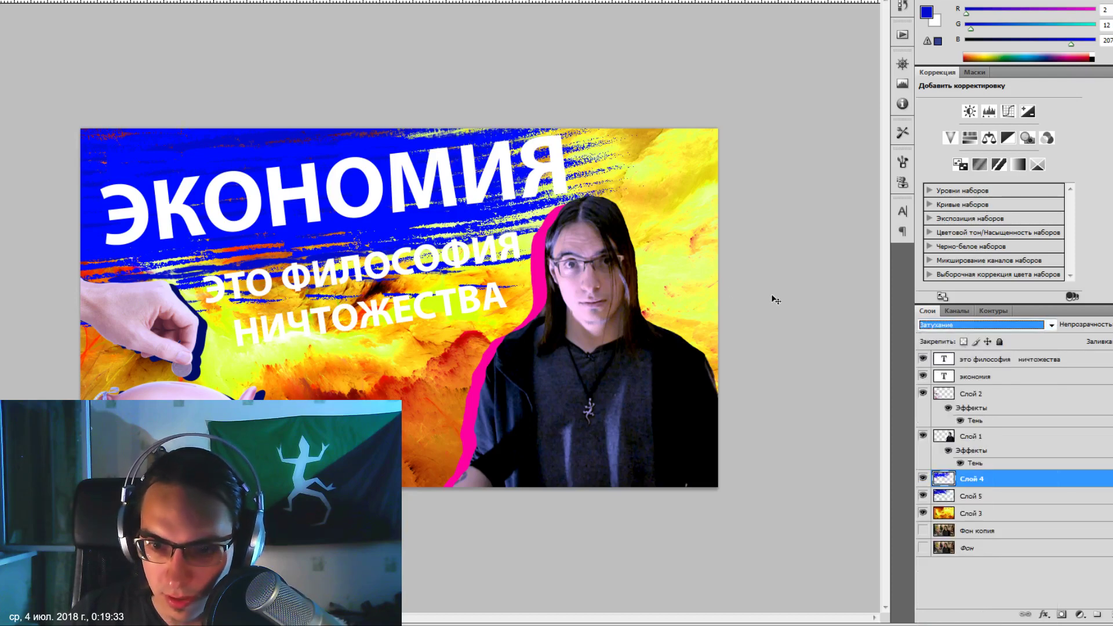
key("Down")
key("Down")
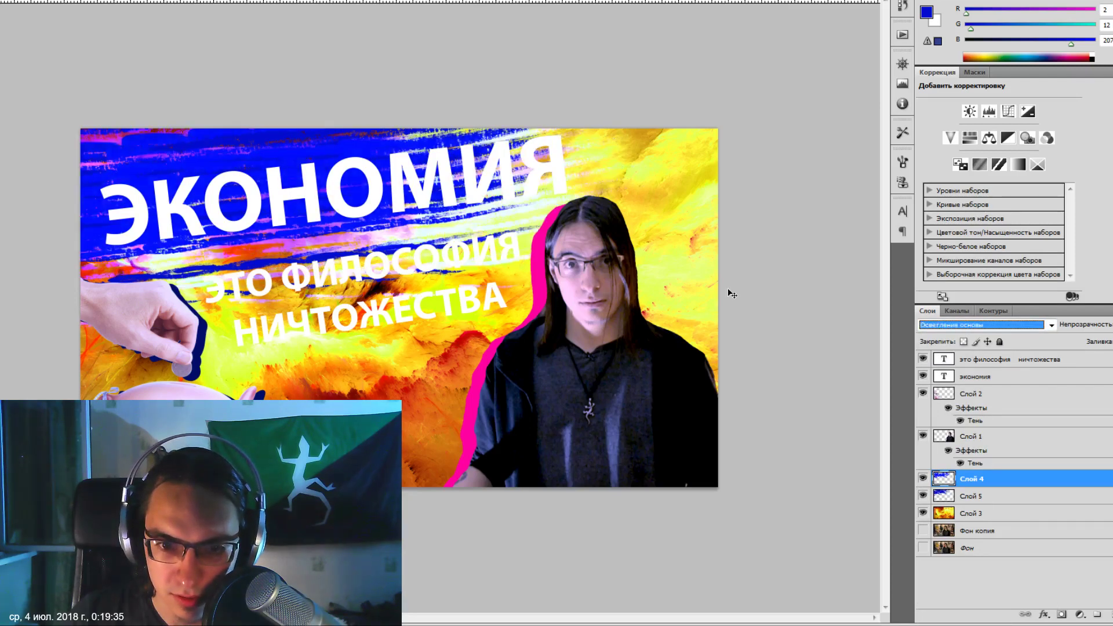
key("Down")
key("Down")
key("Down")
key("Down")
key("Down")
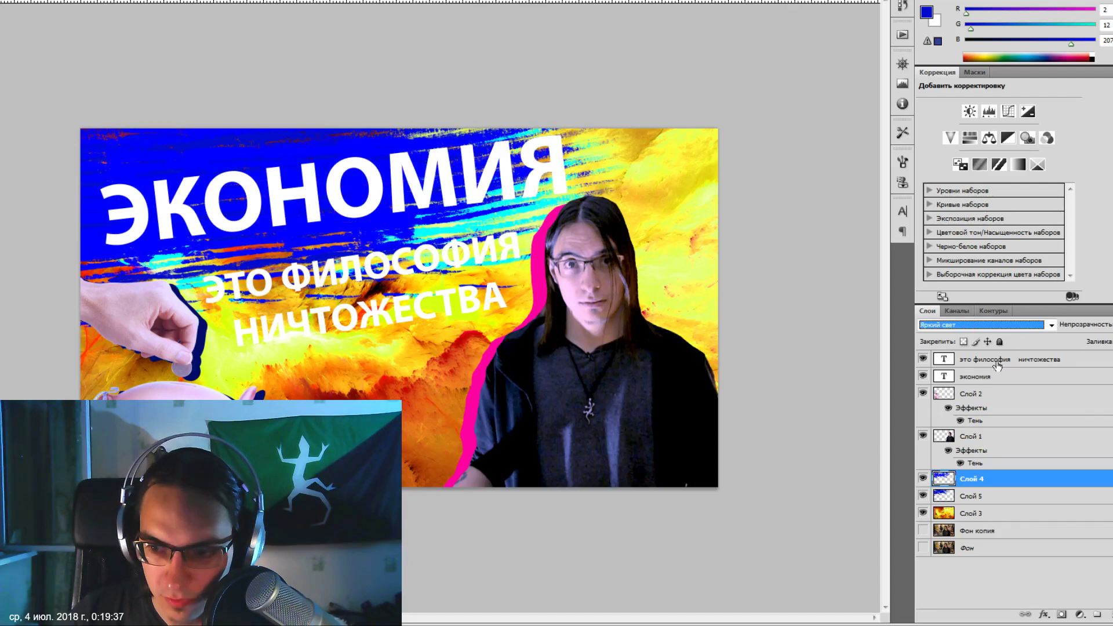
left_click(982, 324)
left_click(951, 332)
Merge Слой 4 and Слой 5 into a single brush-stroke layer.
left_click(978, 492)
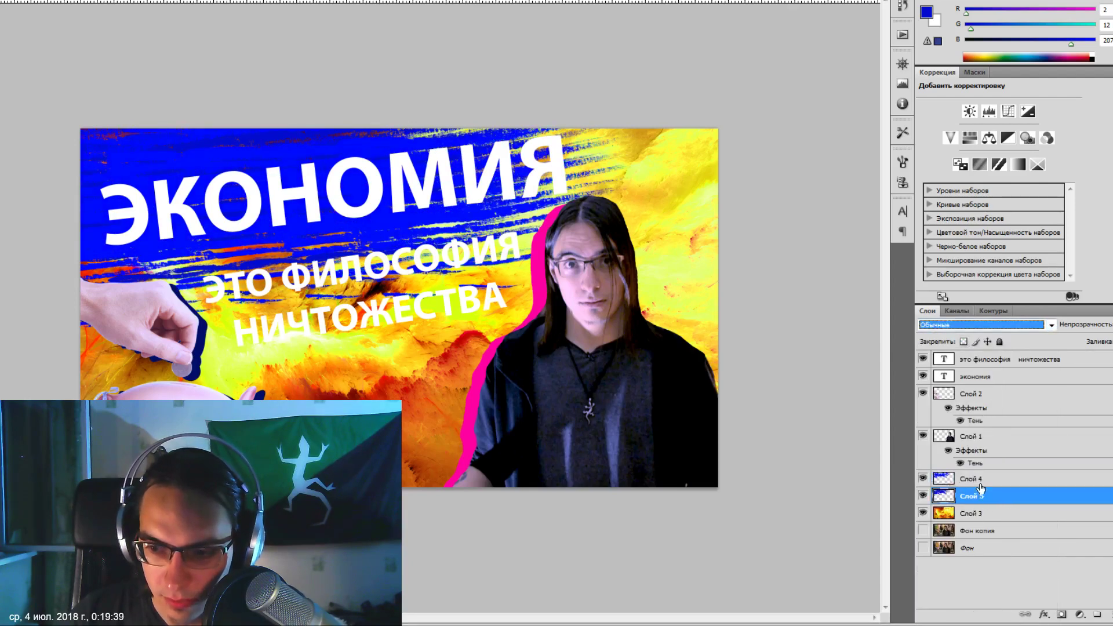
right_click(976, 483)
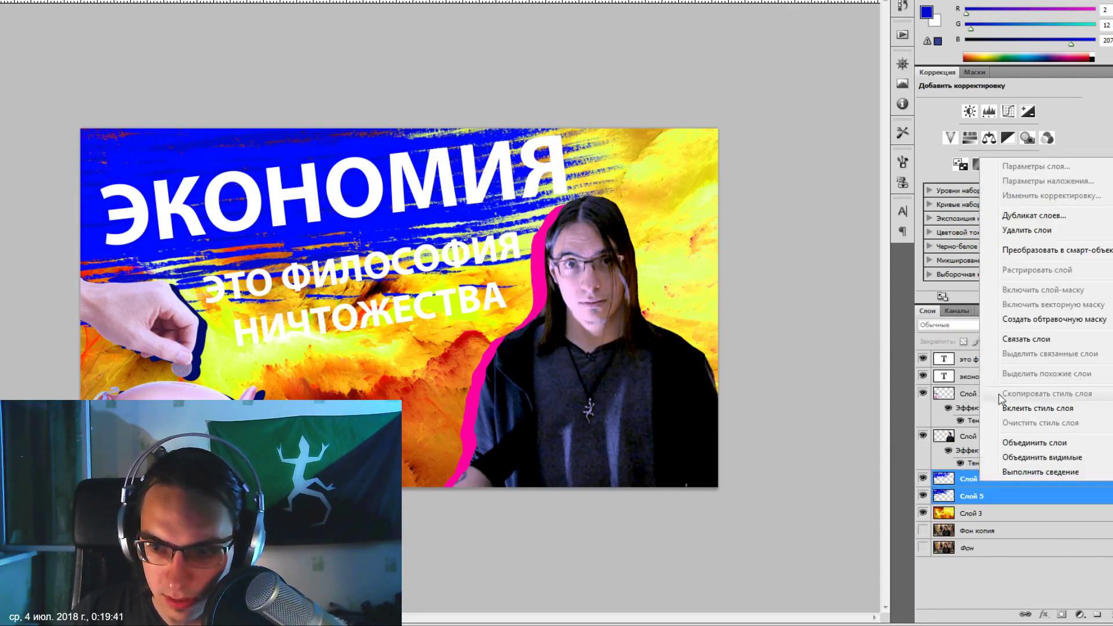
left_click(1029, 443)
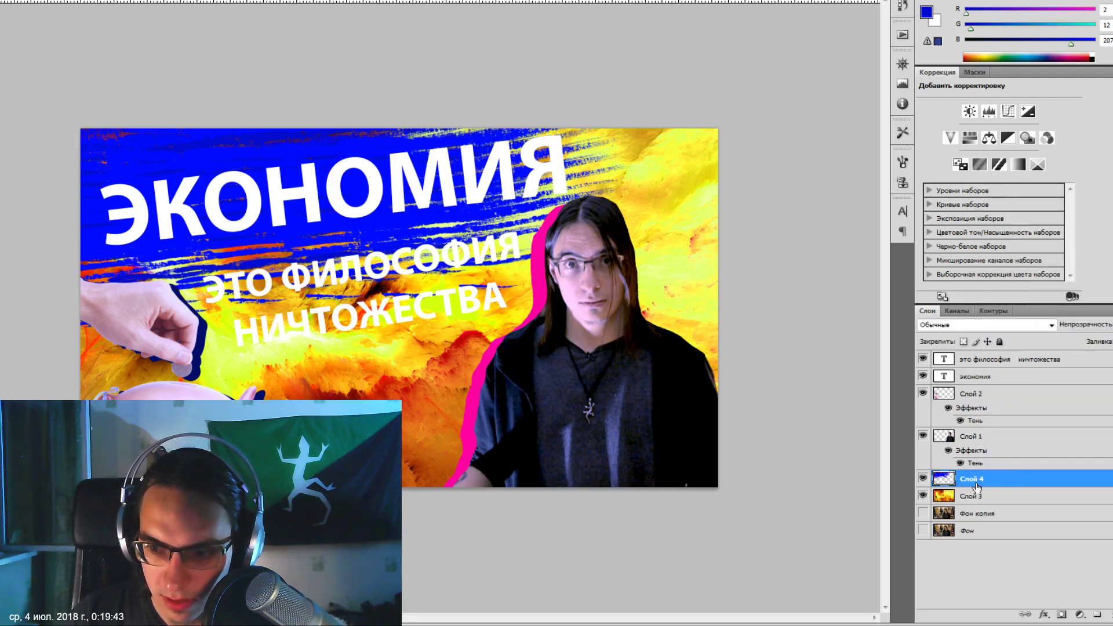
key("ctrl+u")
Shift the merged strokes' hue by +114 to turn them red, and apply it.
mouse_move(889, 70)
left_mouse_down()
mouse_move(819, 66)
mouse_move(940, 69)
left_mouse_up()
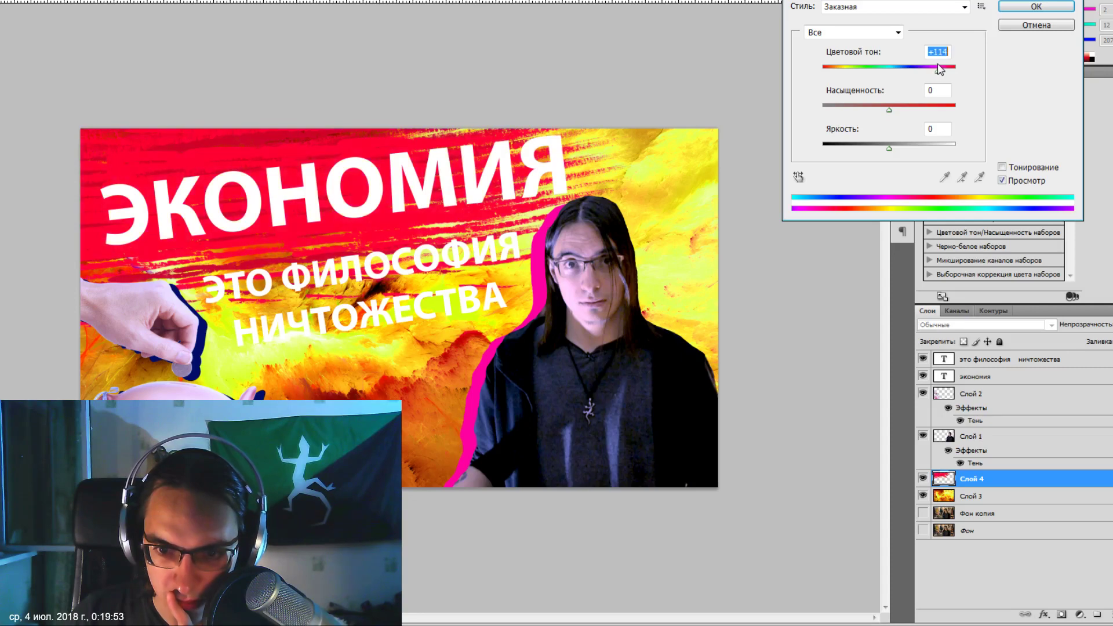
left_click(1036, 7)
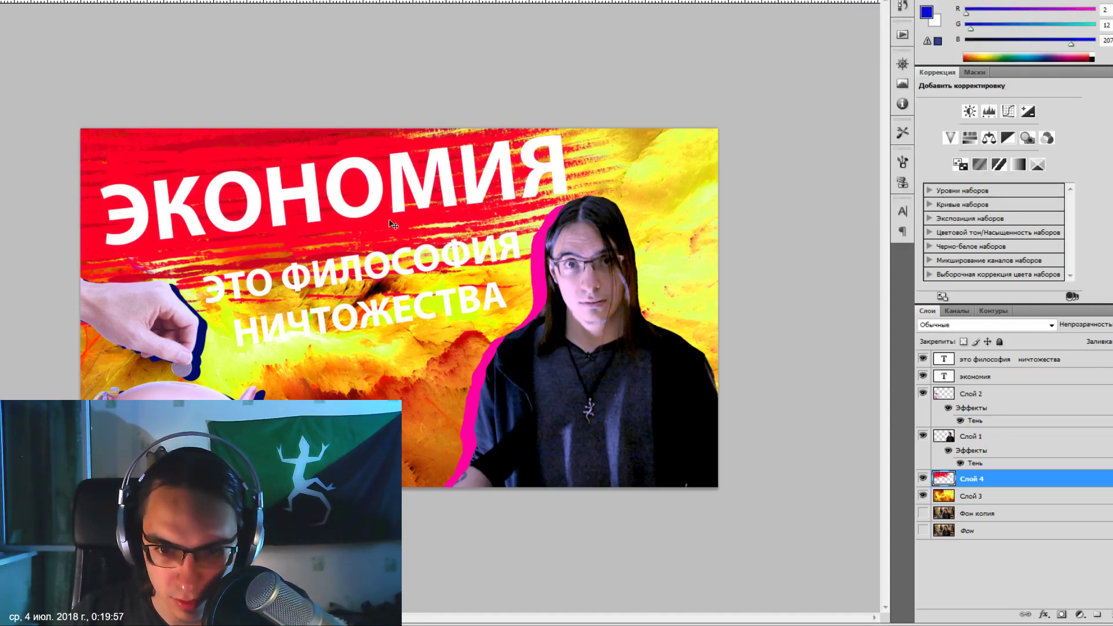
Move and widen the red strokes across the top, then nudge ЭКОНОМИЯ up-left.
left_click_drag(260, 169, 228, 130)
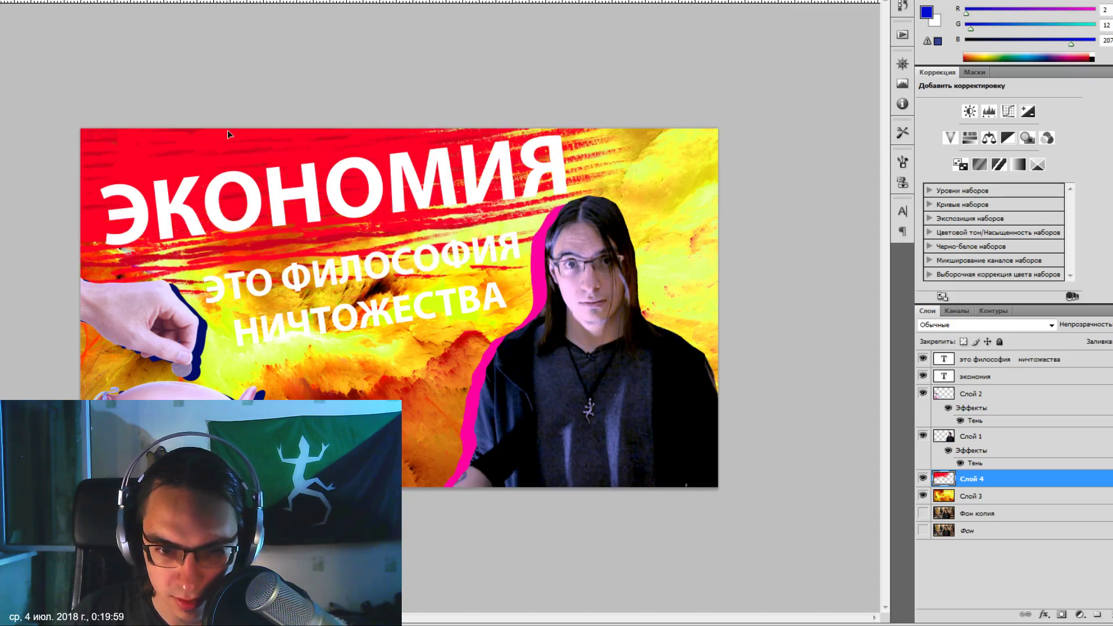
key("ctrl+t")
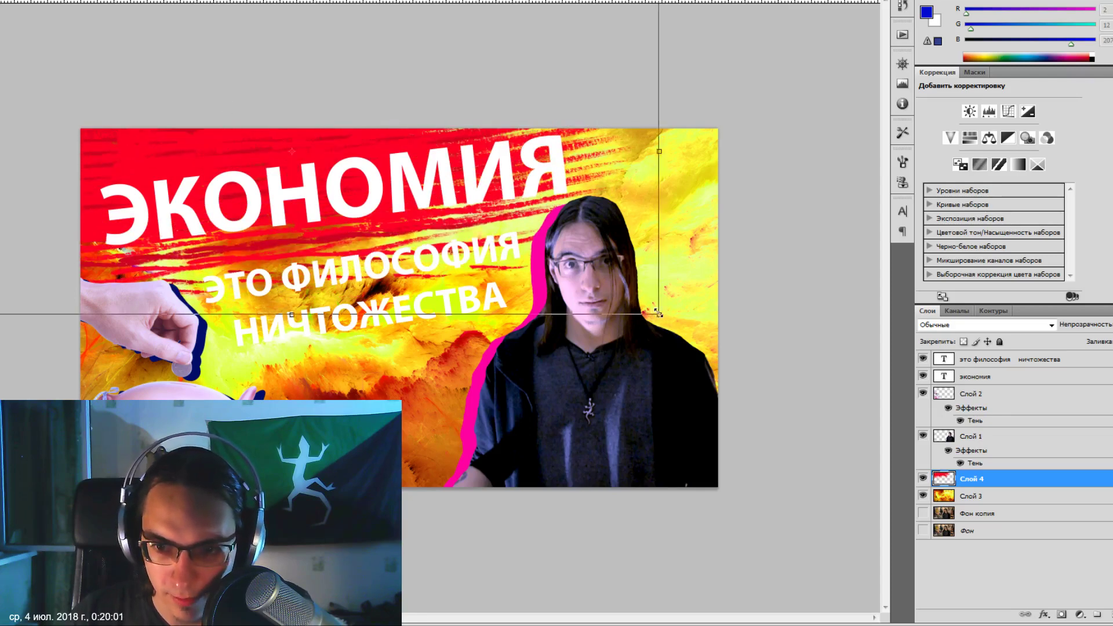
left_click_drag(659, 314, 719, 325)
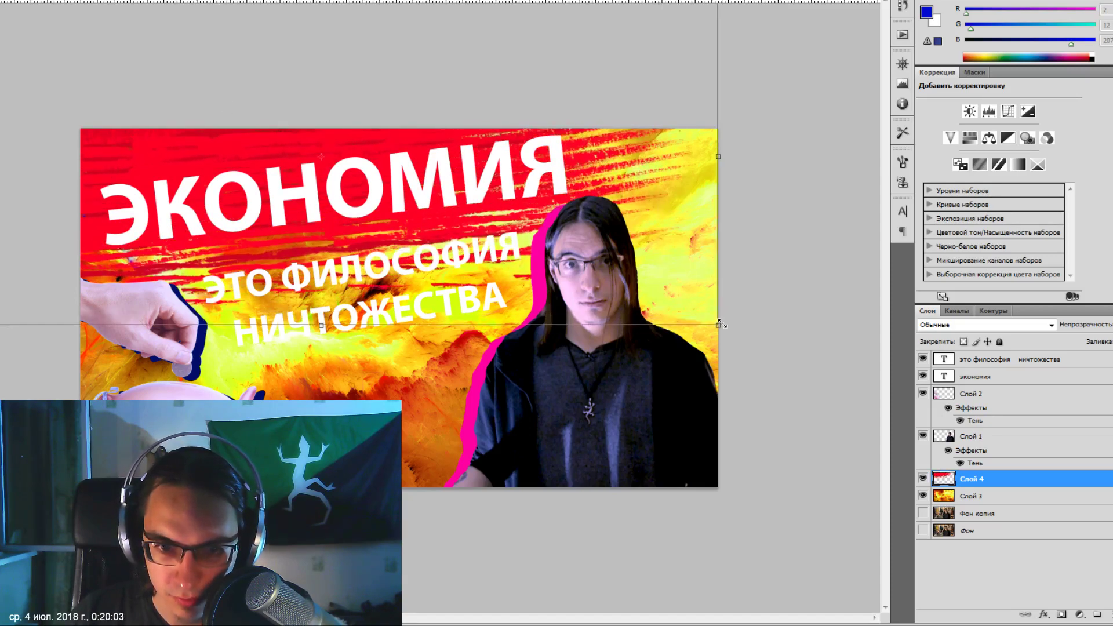
left_click_drag(720, 322, 740, 310)
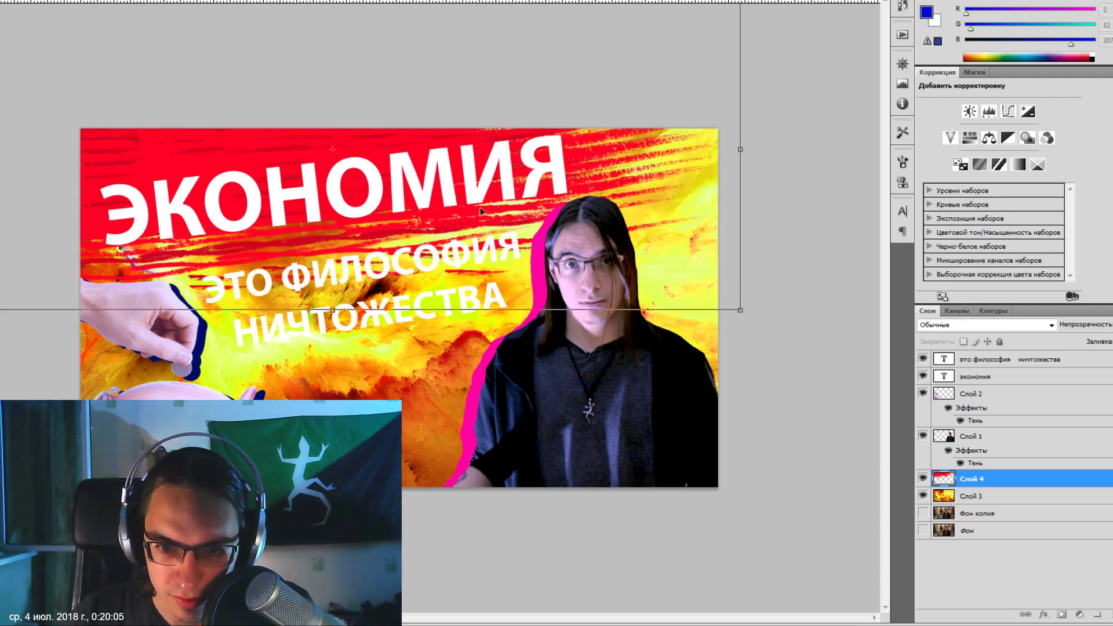
key("Return")
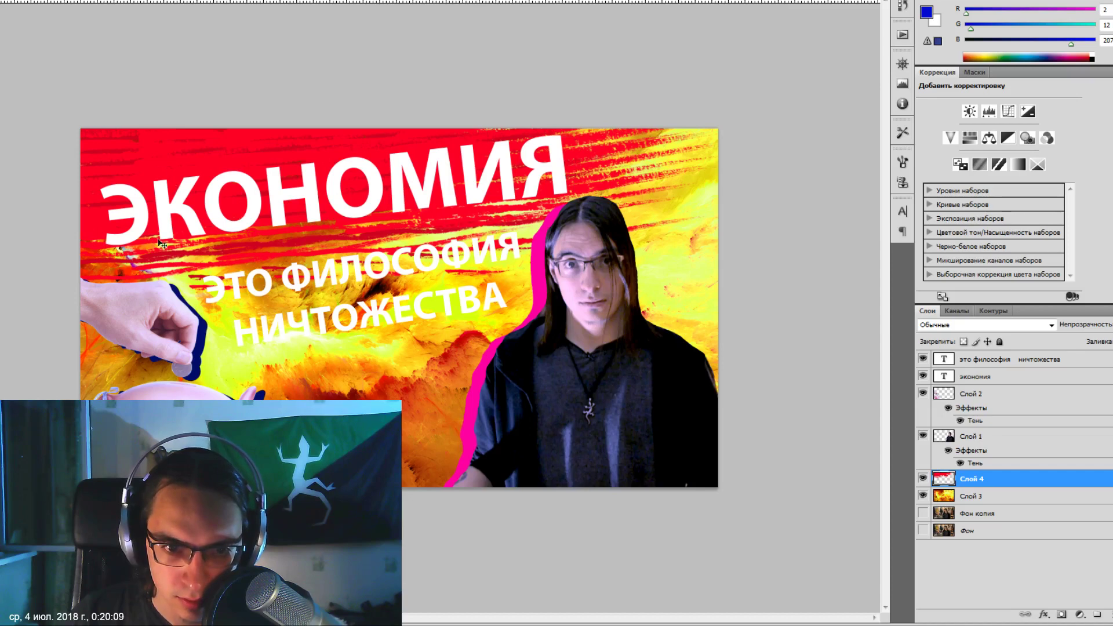
left_click_drag(180, 216, 169, 207)
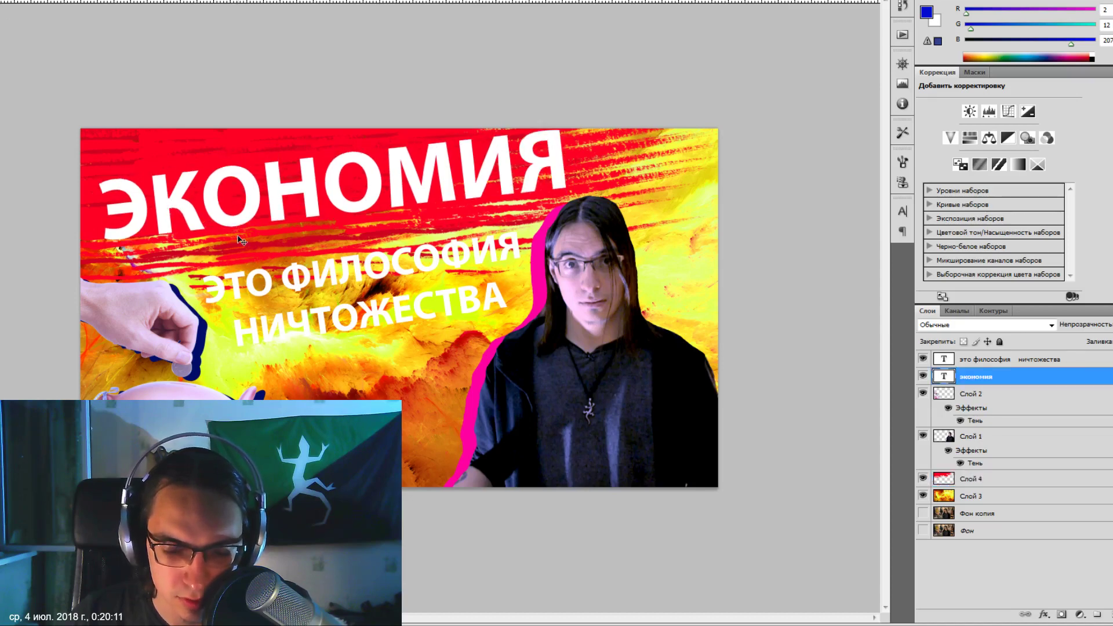
Warp the ЭКОНОМИЯ title with a Flag style at +4 bend, after trying an arc.
double_click(312, 191)
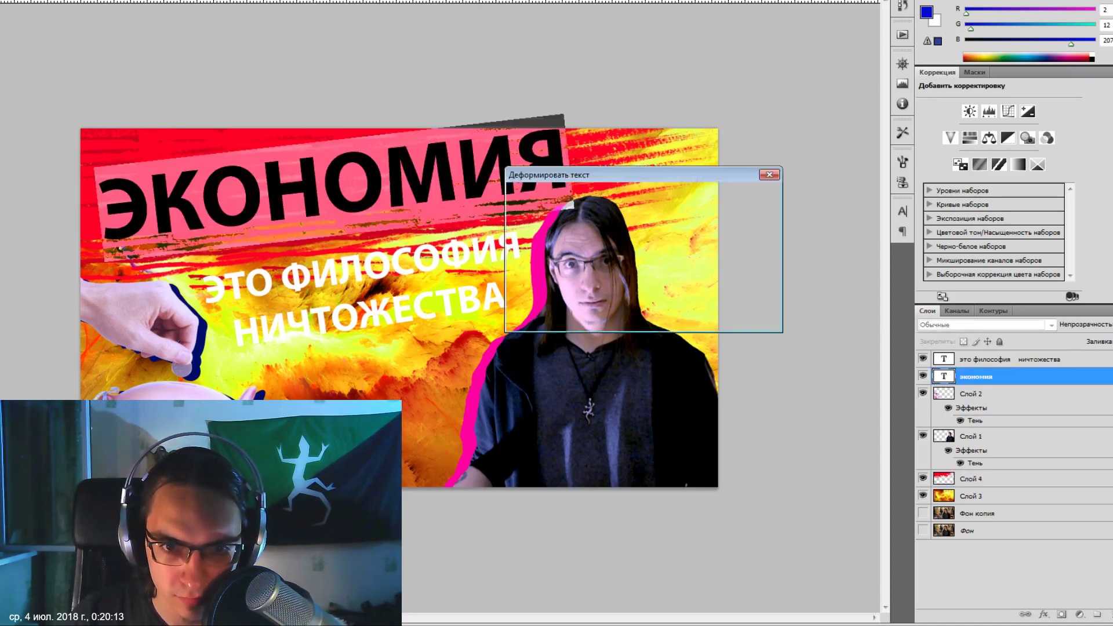
left_click(629, 198)
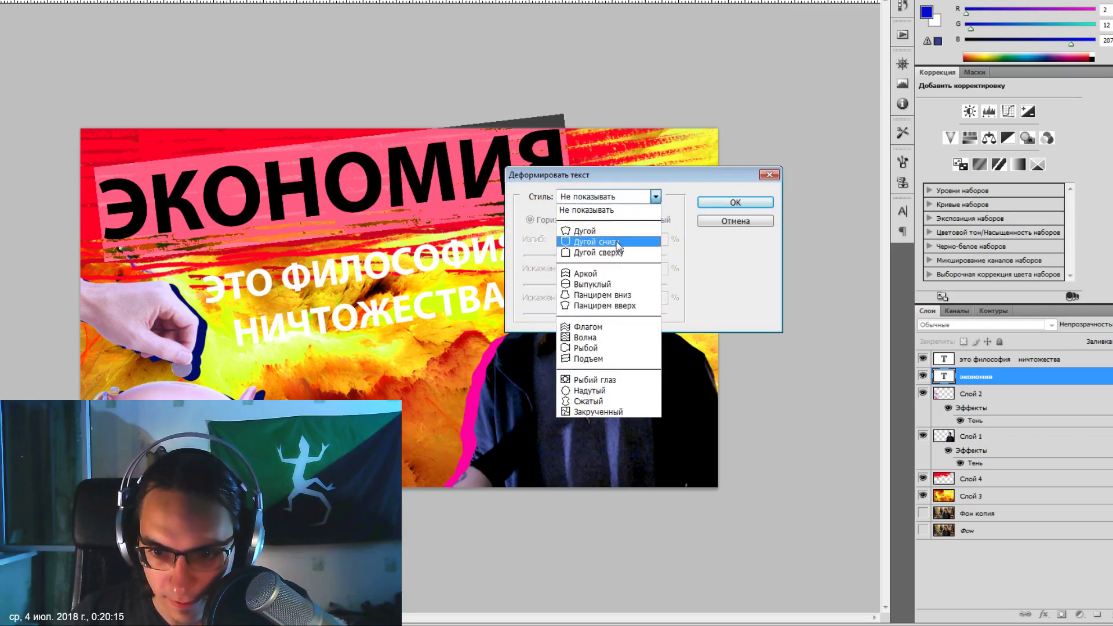
left_click(616, 242)
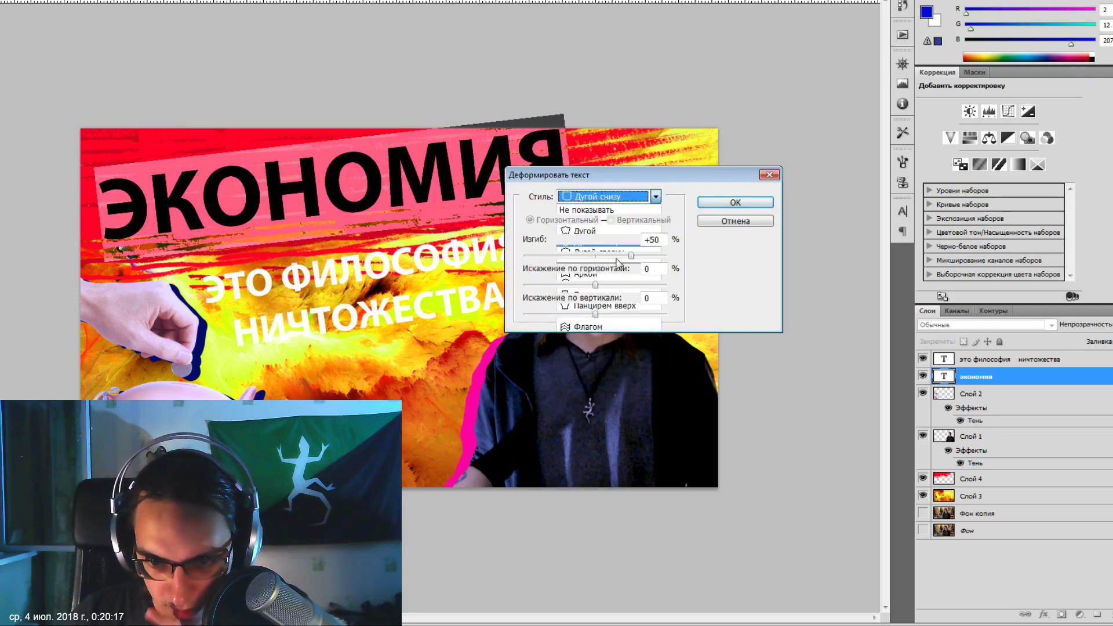
left_click_drag(630, 256, 605, 255)
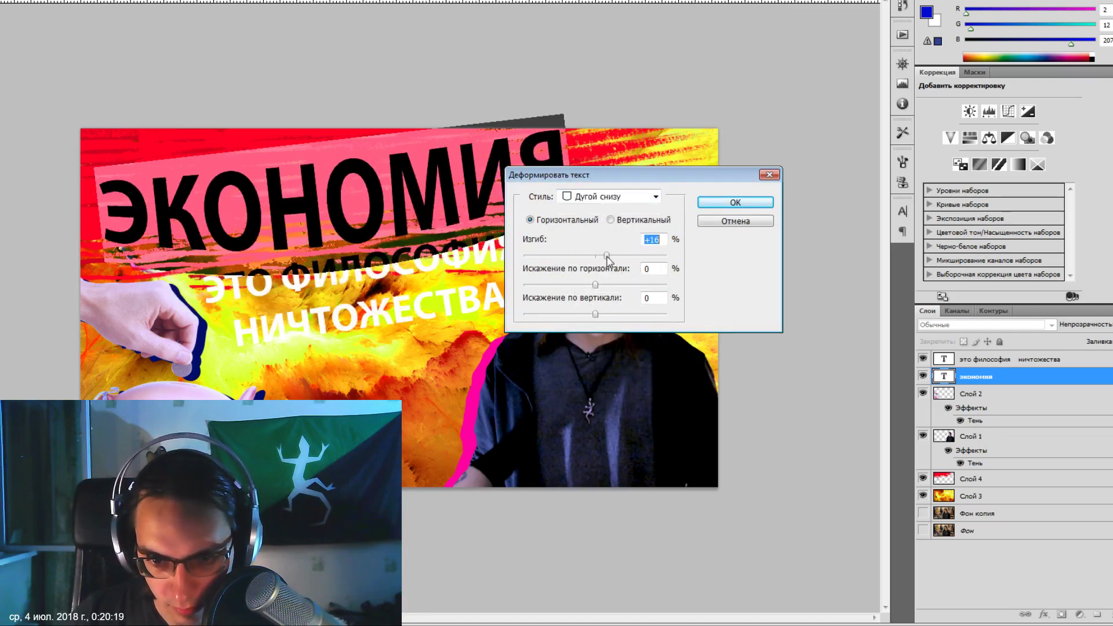
left_click(623, 197)
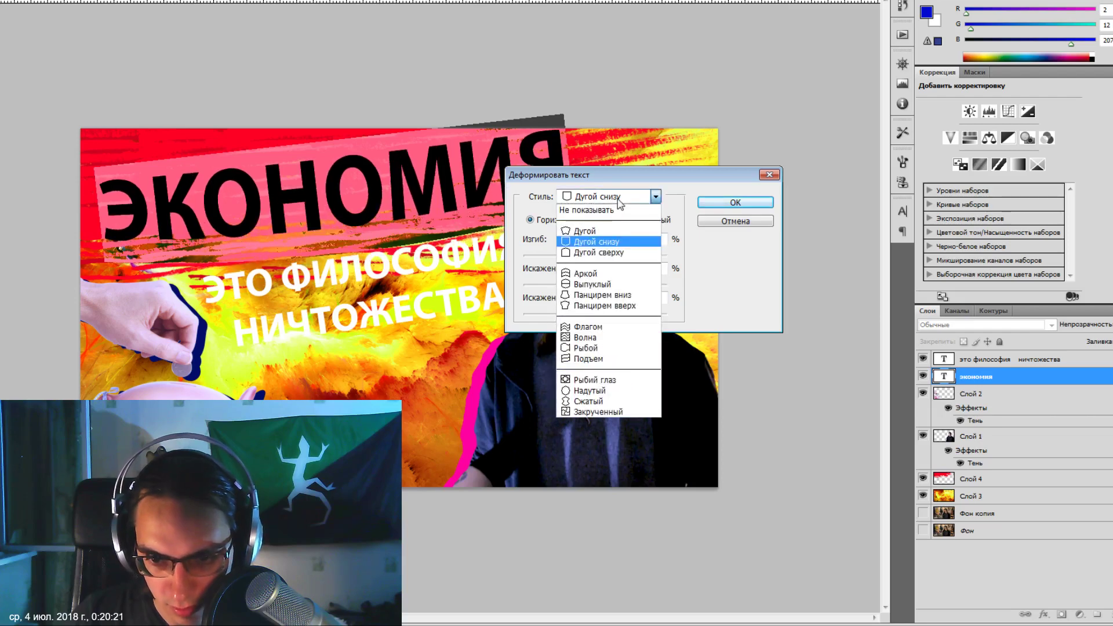
left_click(612, 327)
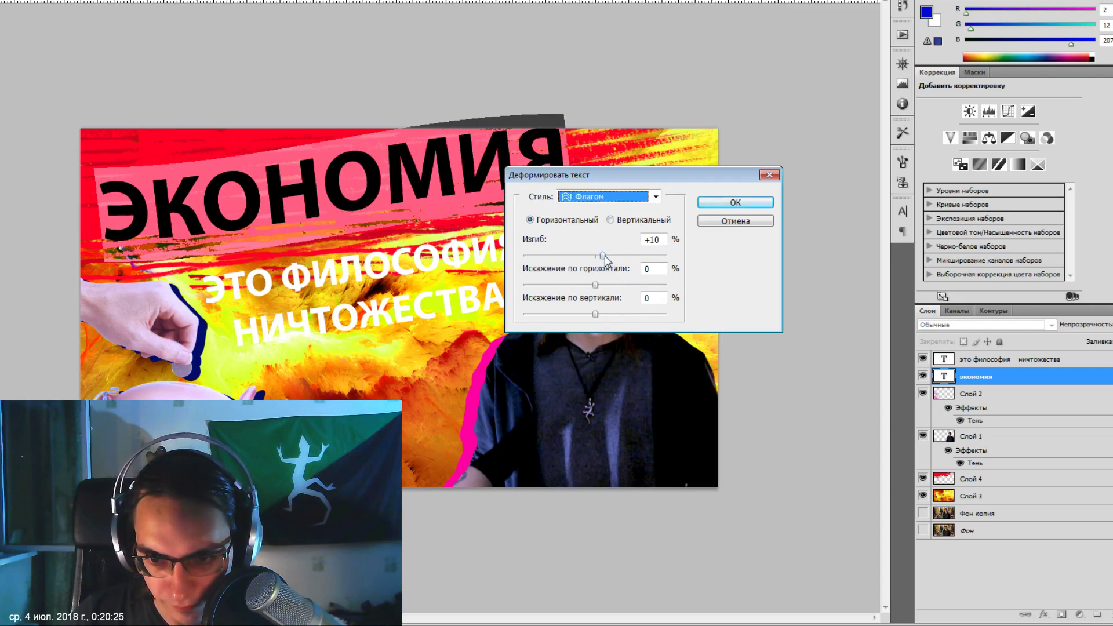
left_click_drag(603, 258, 607, 264)
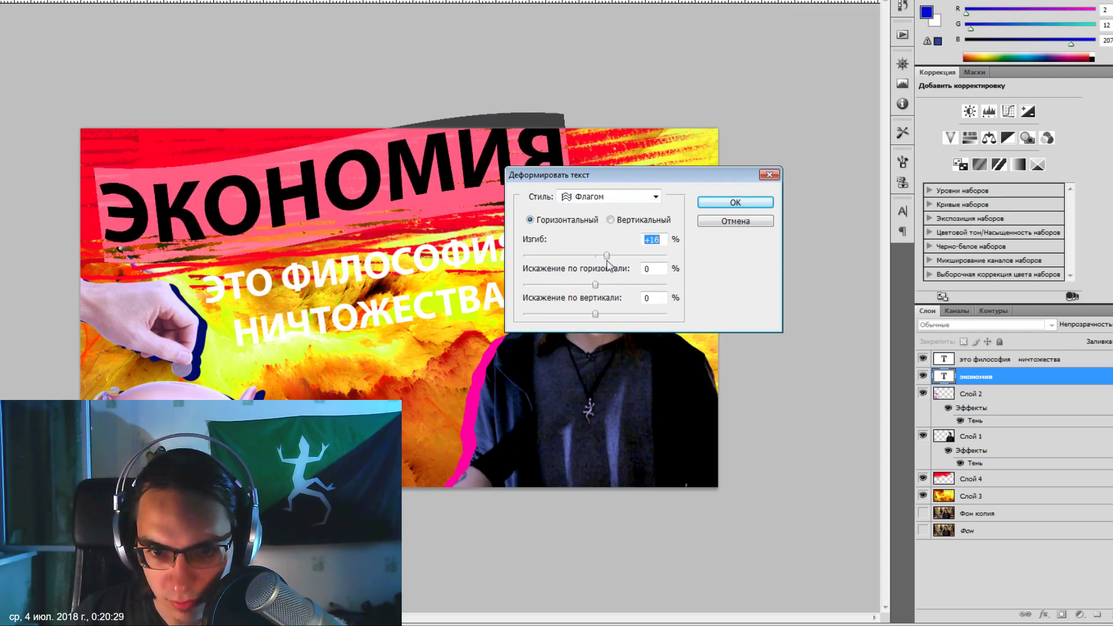
left_click(734, 203)
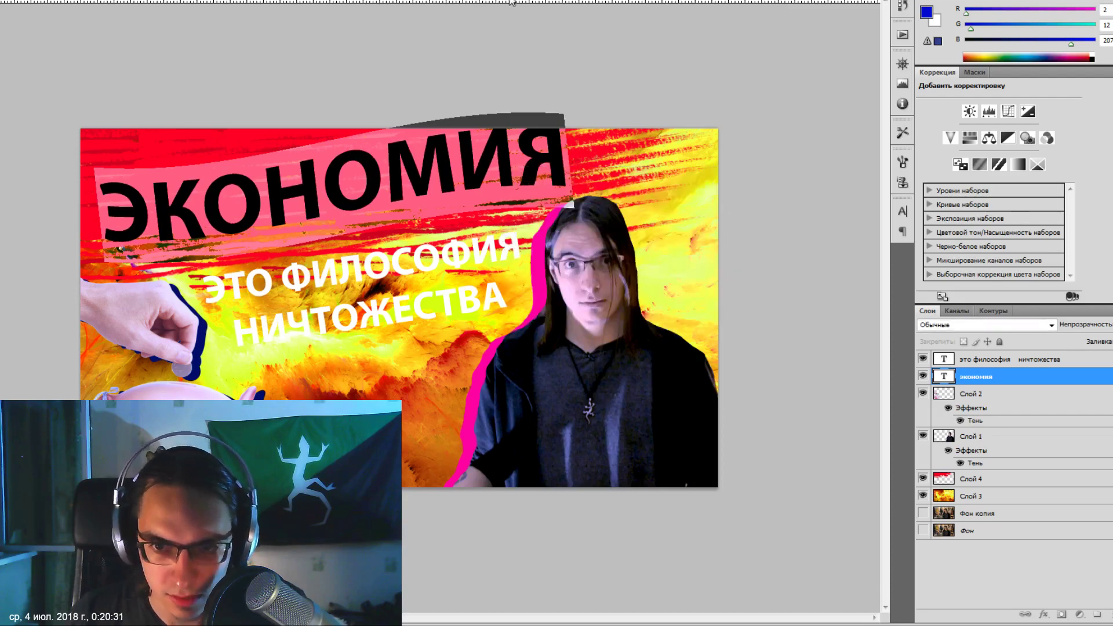
key("ctrl+Return")
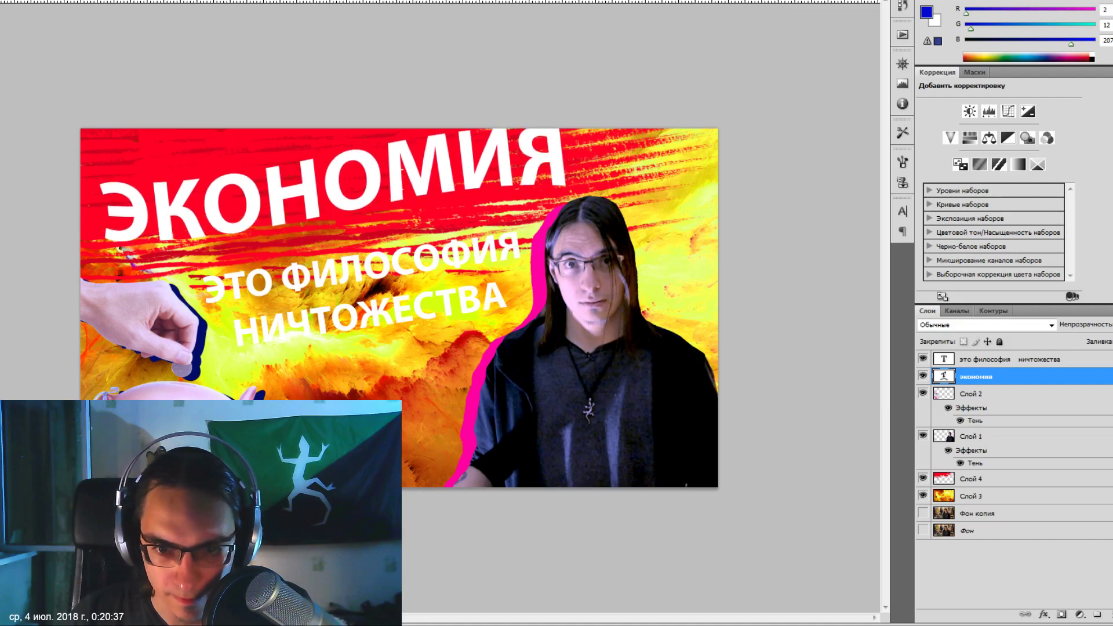
Raise the title's flag bend to +6 and nudge its position slightly.
double_click(397, 189)
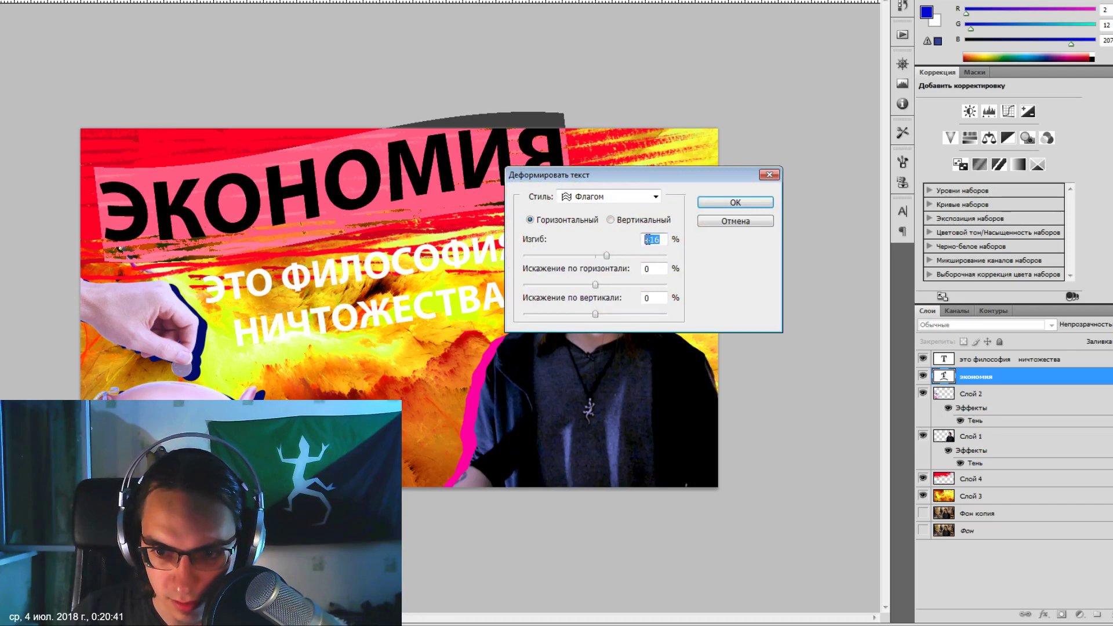
type("4")
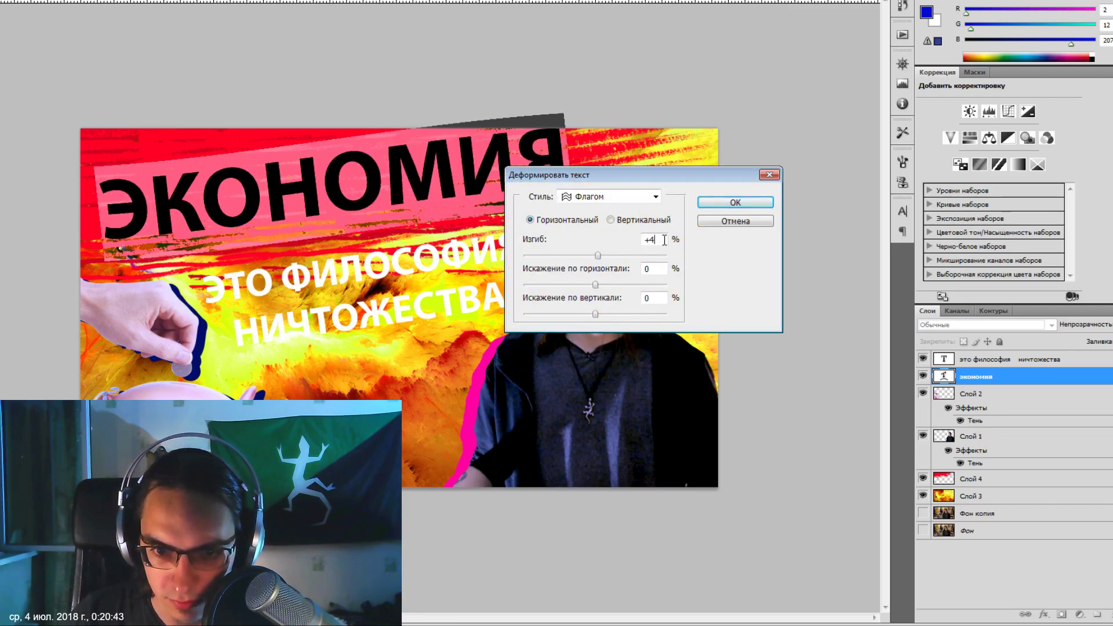
key("Up")
key("Up")
left_click(716, 206)
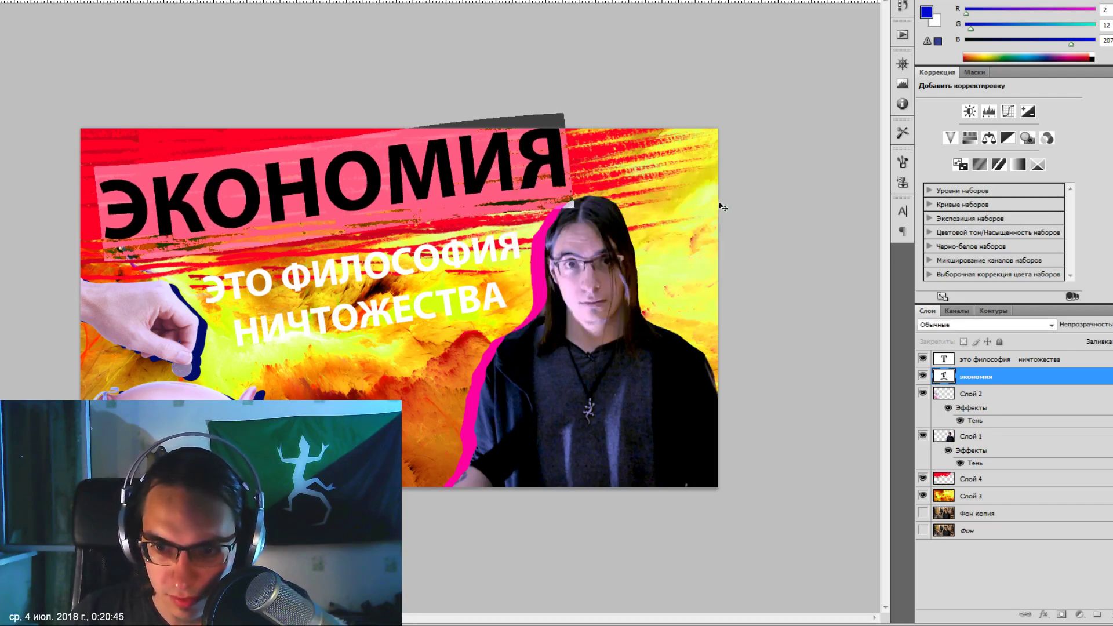
key("ctrl+Return")
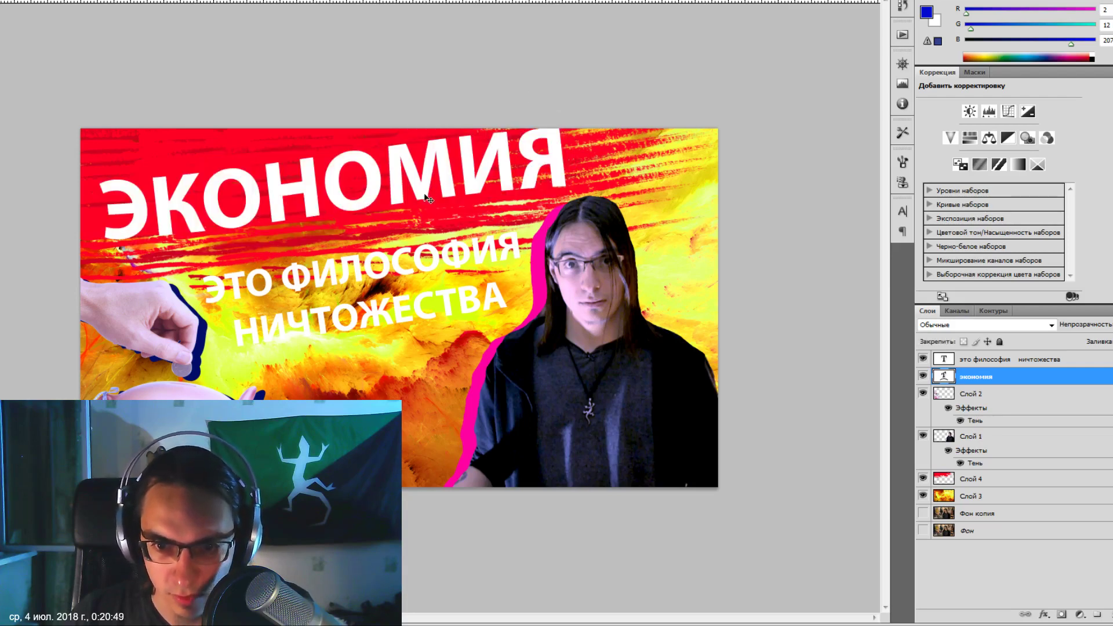
key("shift+Down")
key("Up")
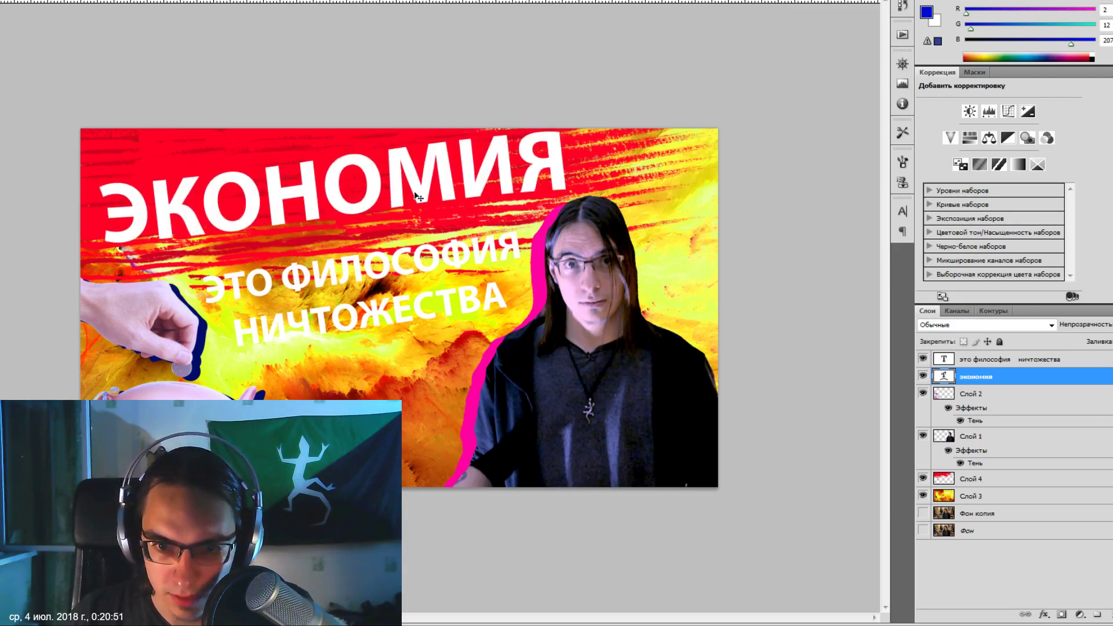
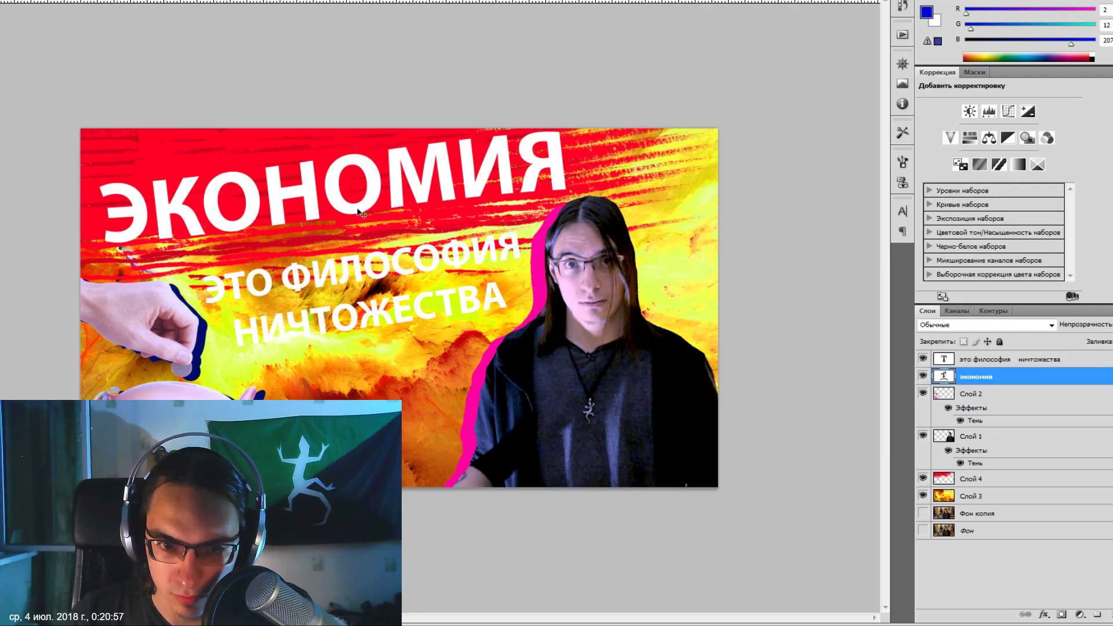
Copy Слой 1's drop shadow style and paste it onto the экономия title layer.
right_click(985, 444)
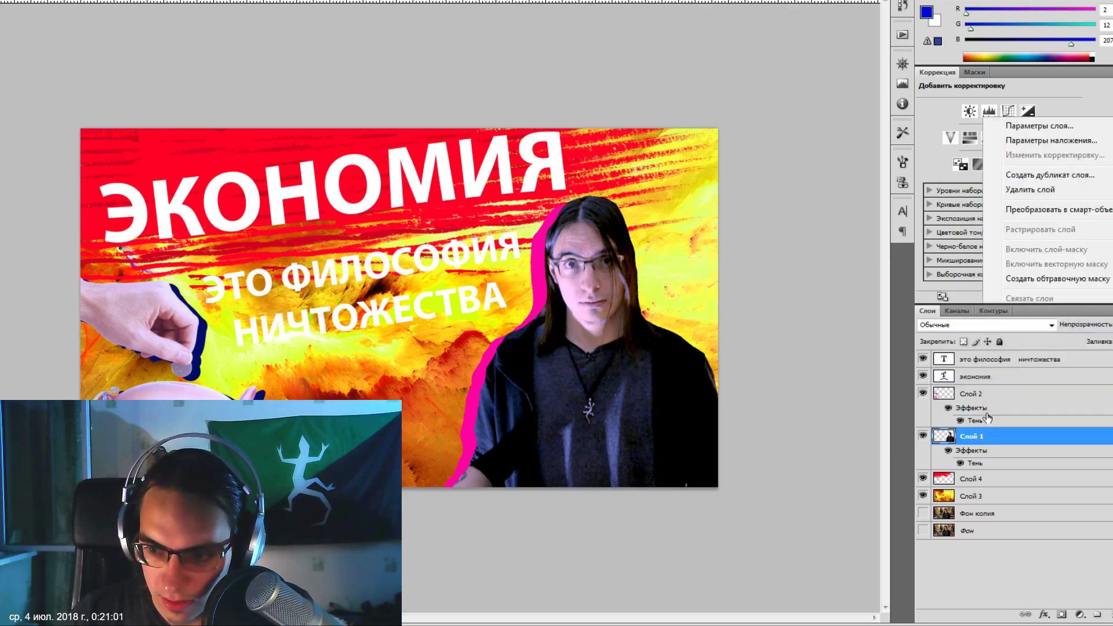
left_click(1031, 353)
left_click(982, 376)
right_click(940, 384)
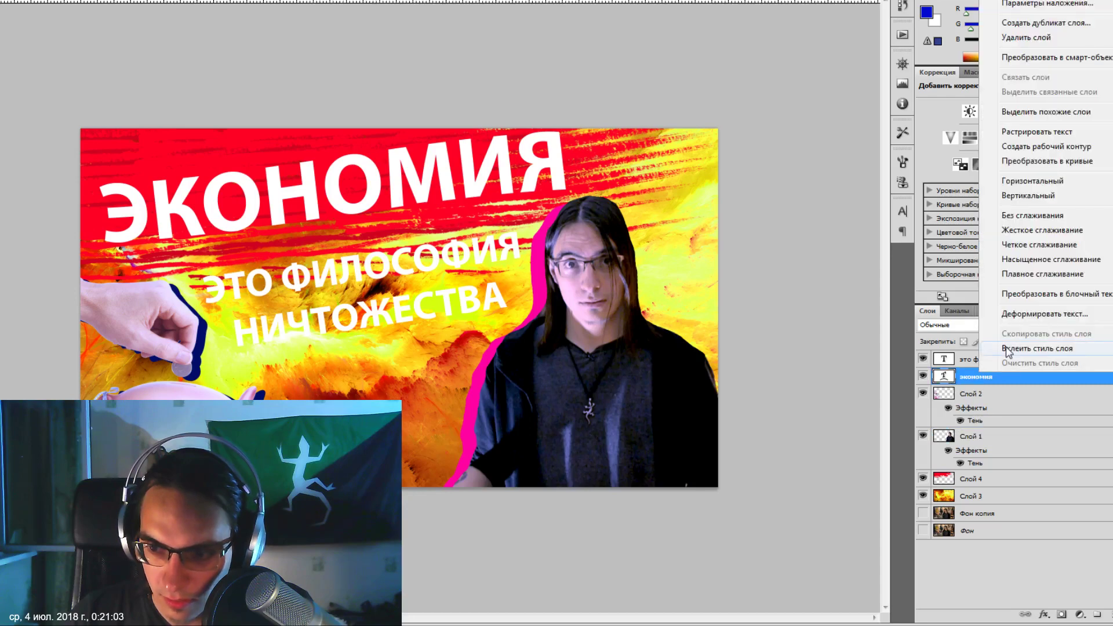
left_click(1038, 349)
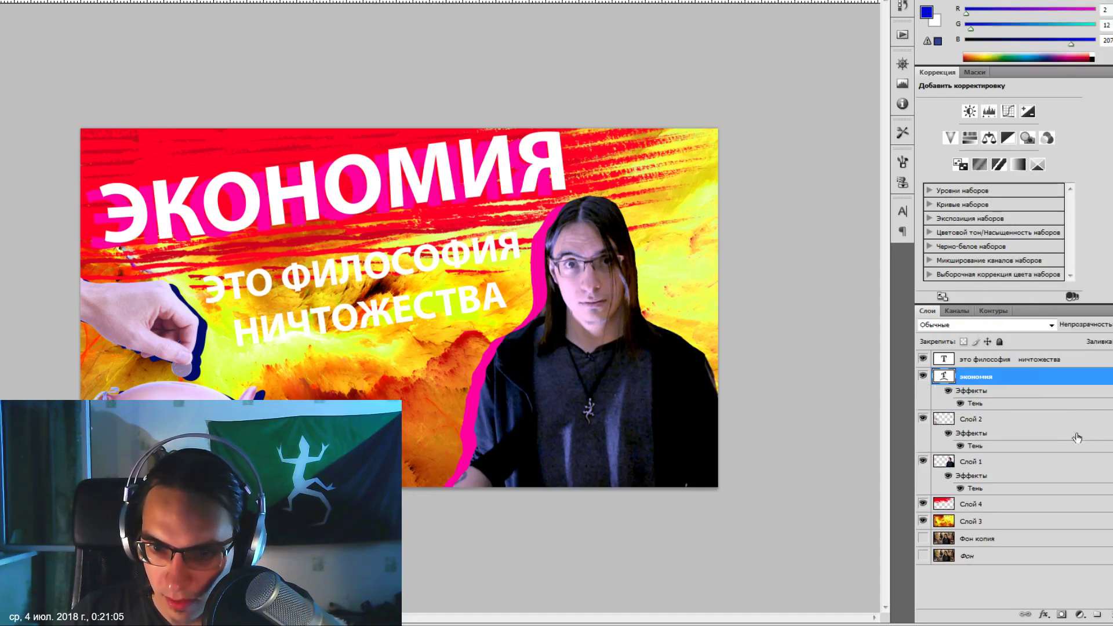
Recolour the title's drop shadow dark blue, with a 126° angle and about 26 px distance.
double_click(1032, 376)
left_click(563, 126)
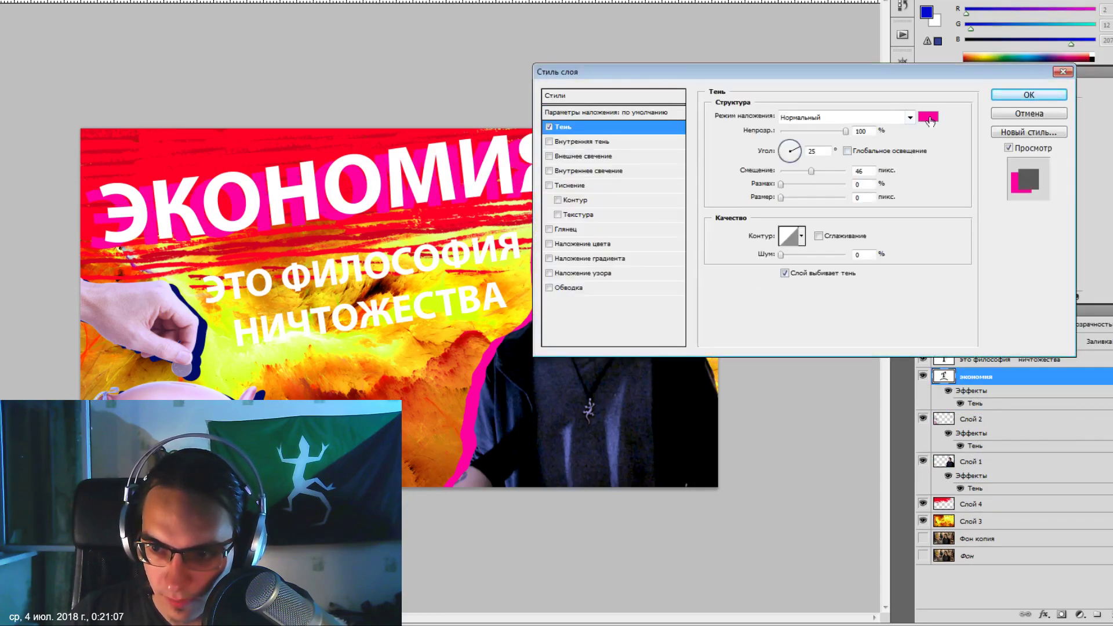
left_click(929, 117)
left_click(930, 360)
left_click_drag(912, 355, 998, 411)
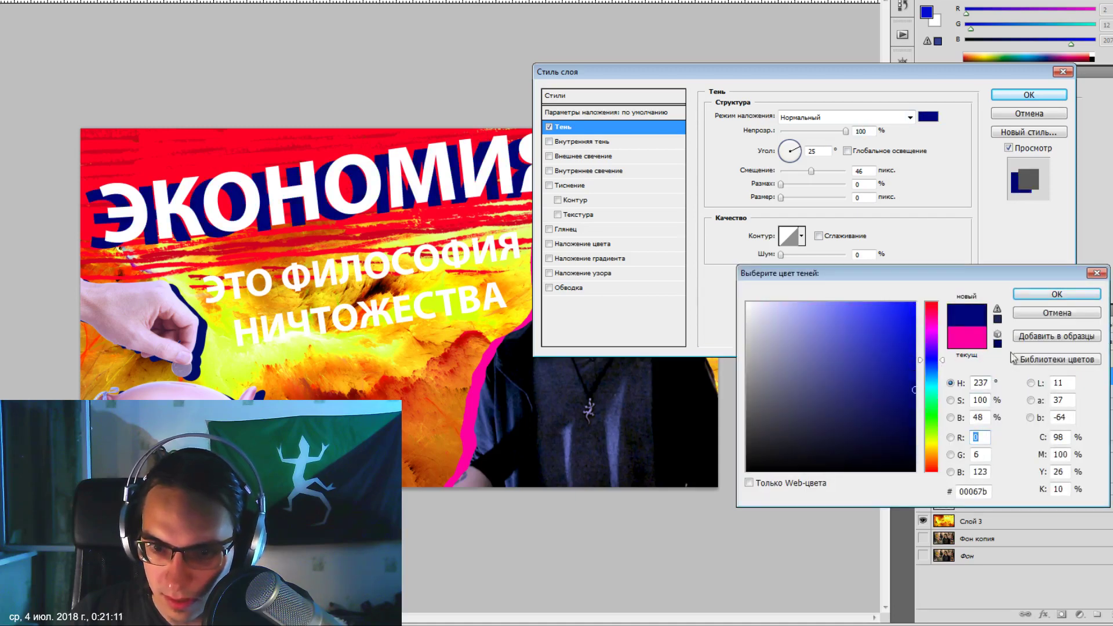
left_click(1043, 294)
left_click_drag(810, 172, 802, 172)
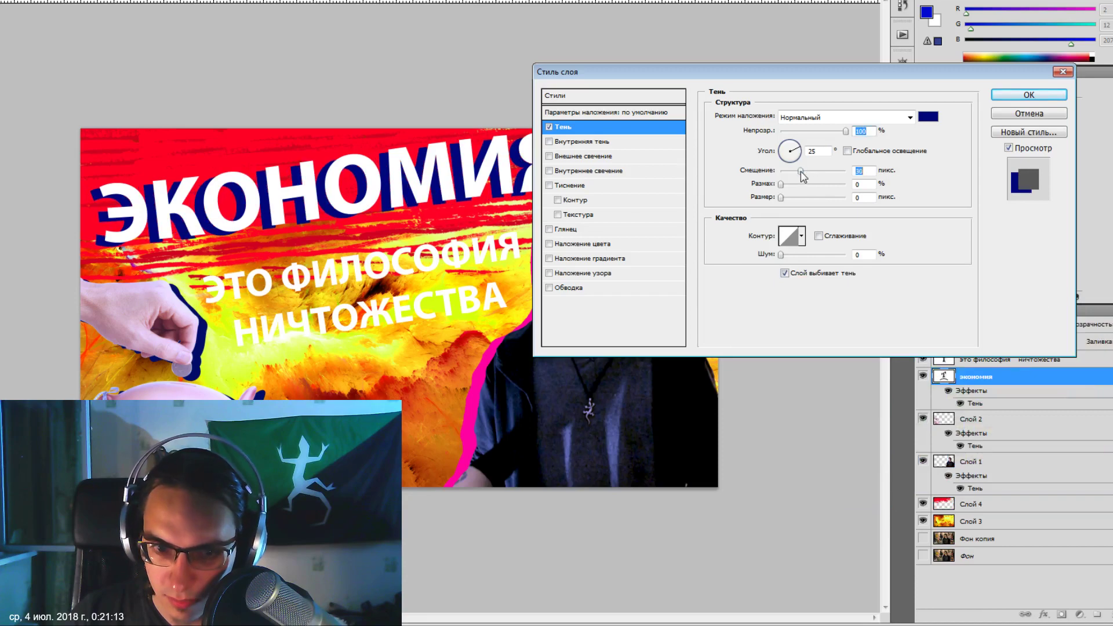
left_click(789, 152)
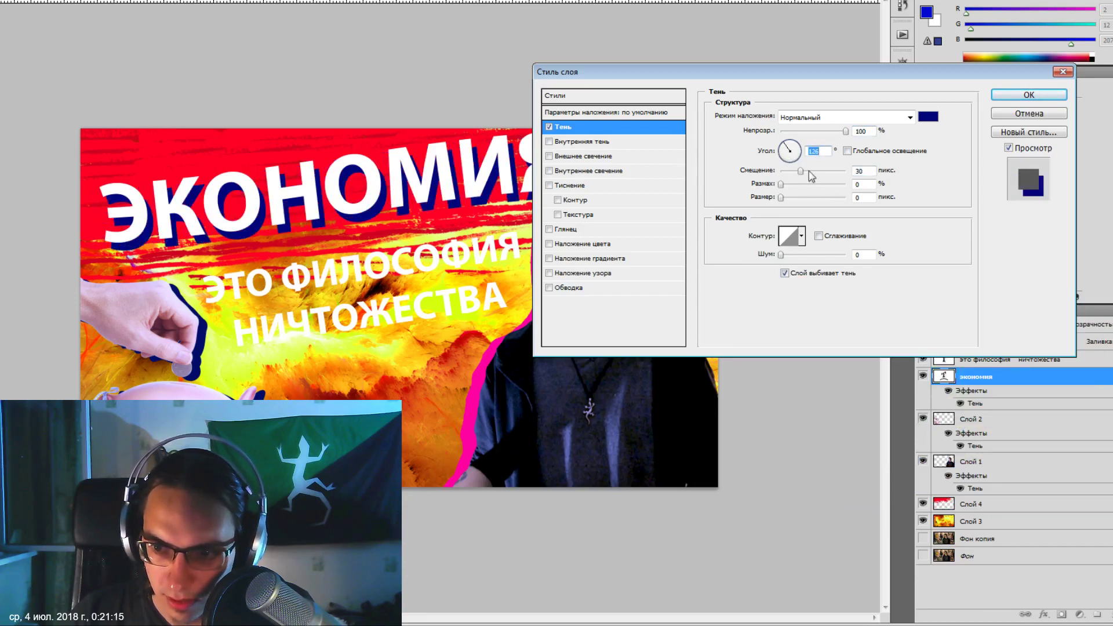
left_click_drag(800, 171, 798, 172)
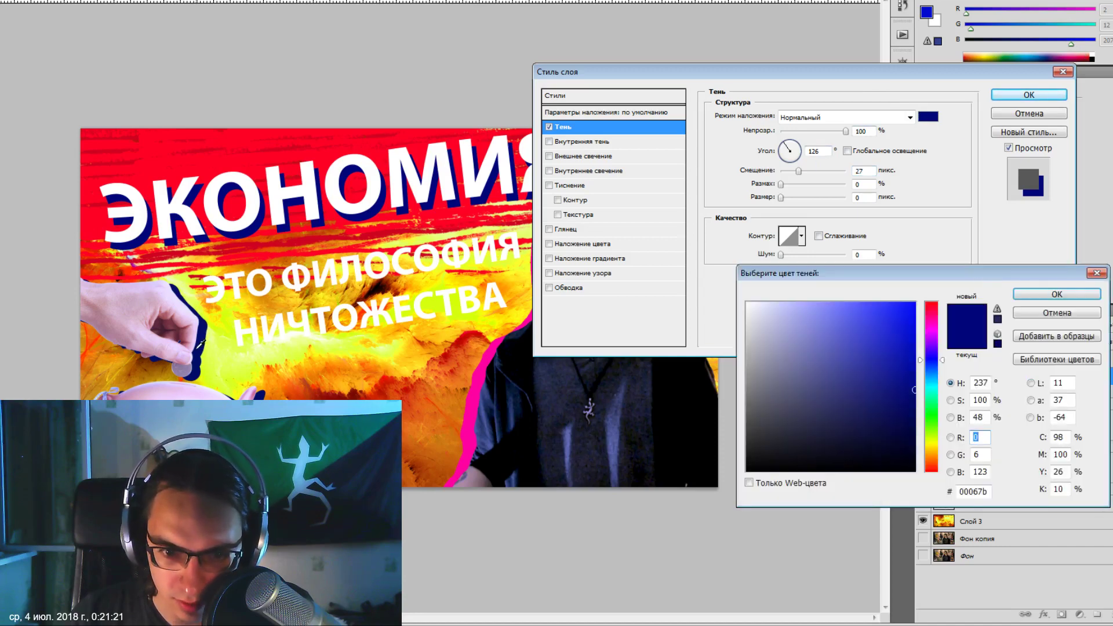
left_click(1035, 295)
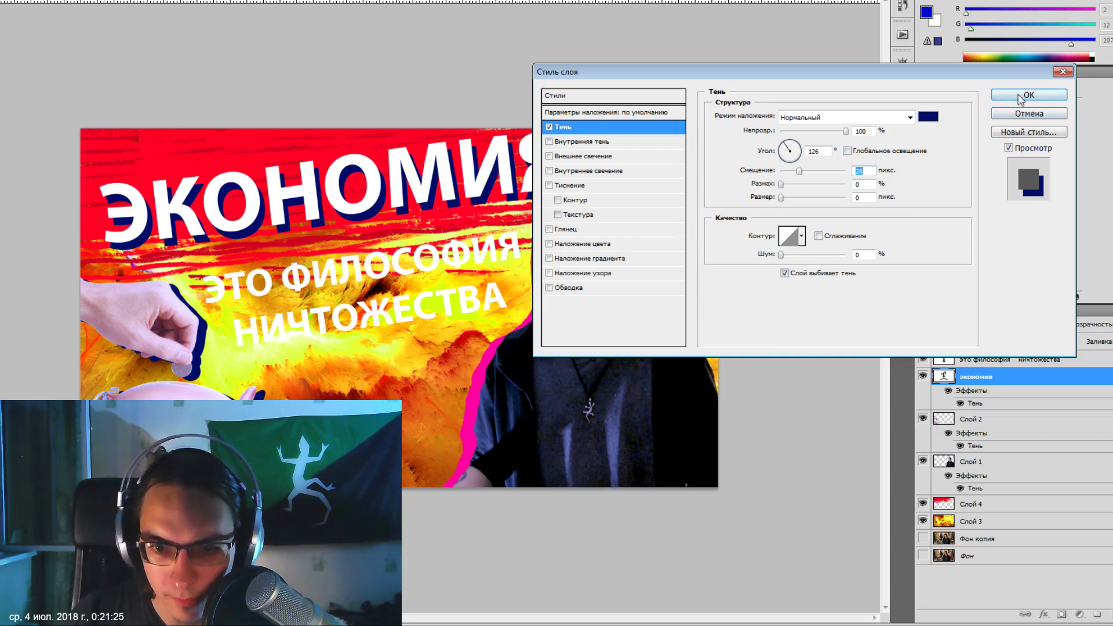
key("Down")
key("Down")
left_click(1022, 96)
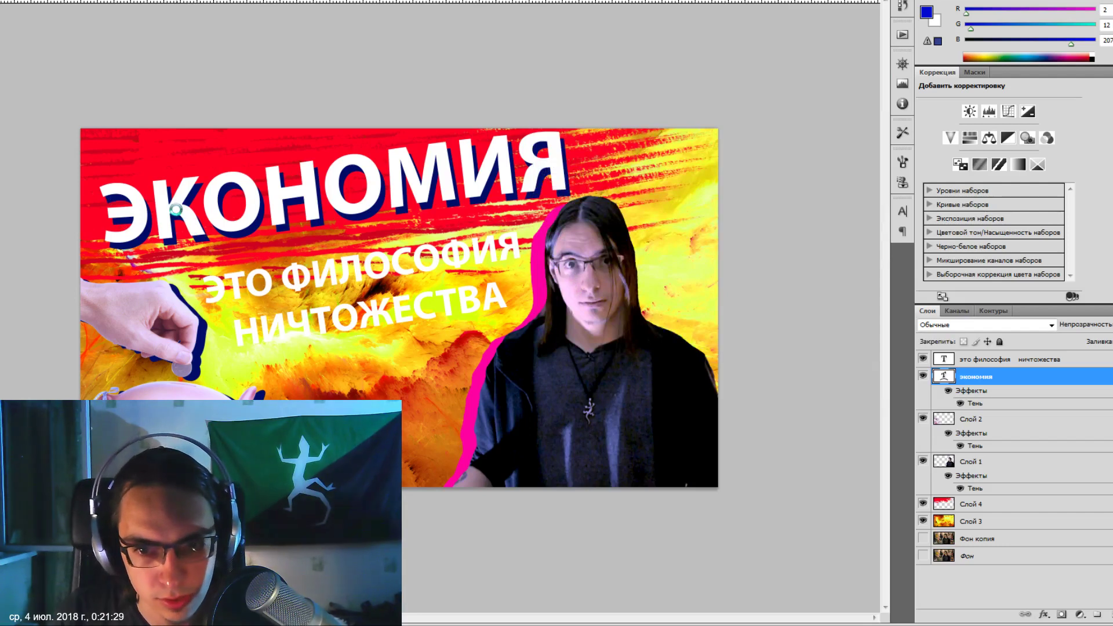
Nudge the title left, shift the subtitle down-left, and roughly place the piggy bank artwork.
left_click_drag(180, 214, 177, 214)
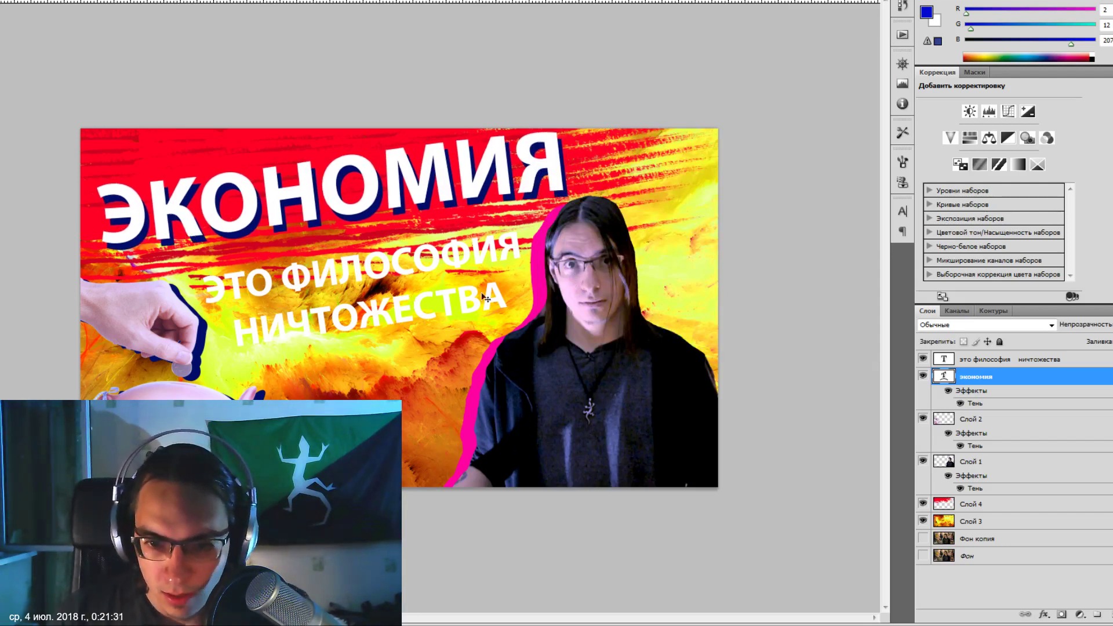
left_click(378, 323)
mouse_move(384, 318)
left_mouse_down()
mouse_move(349, 417)
mouse_move(305, 452)
left_mouse_up()
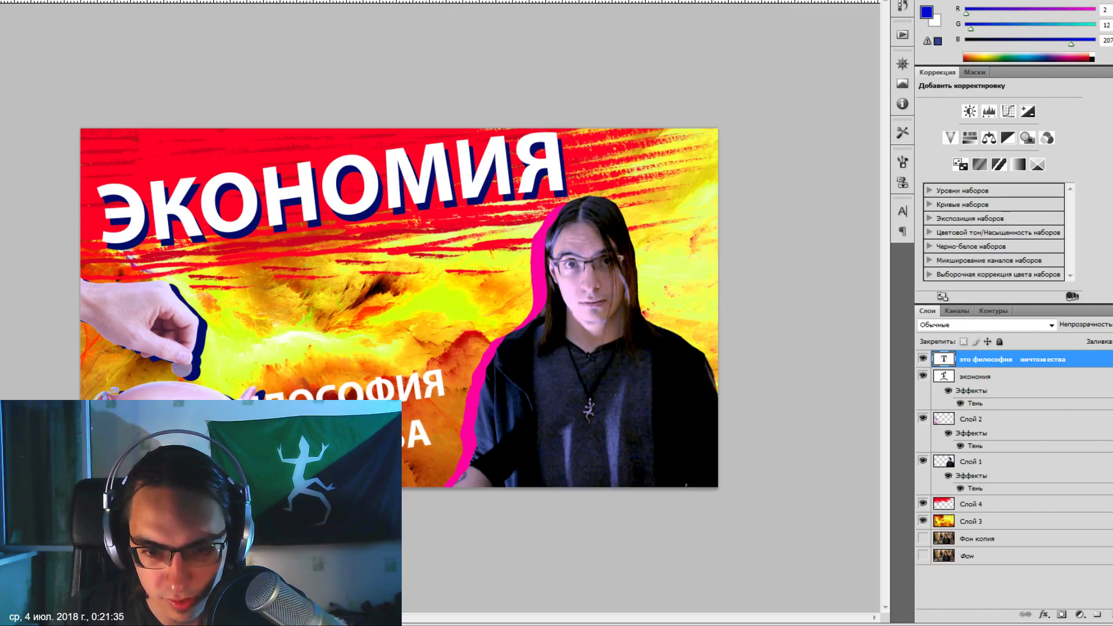
mouse_move(150, 338)
left_mouse_down()
mouse_move(170, 213)
mouse_move(147, 239)
mouse_move(169, 268)
mouse_move(338, 322)
mouse_move(190, 259)
mouse_move(155, 227)
mouse_move(688, 175)
left_mouse_up()
left_click_drag(235, 380, 241, 380)
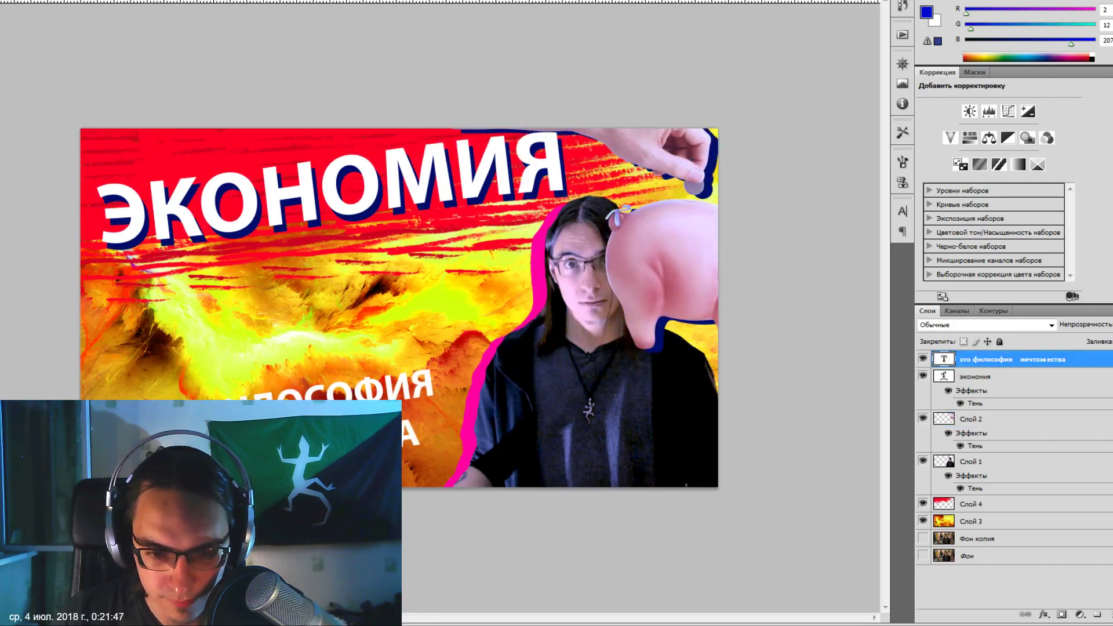
key("ctrl+t")
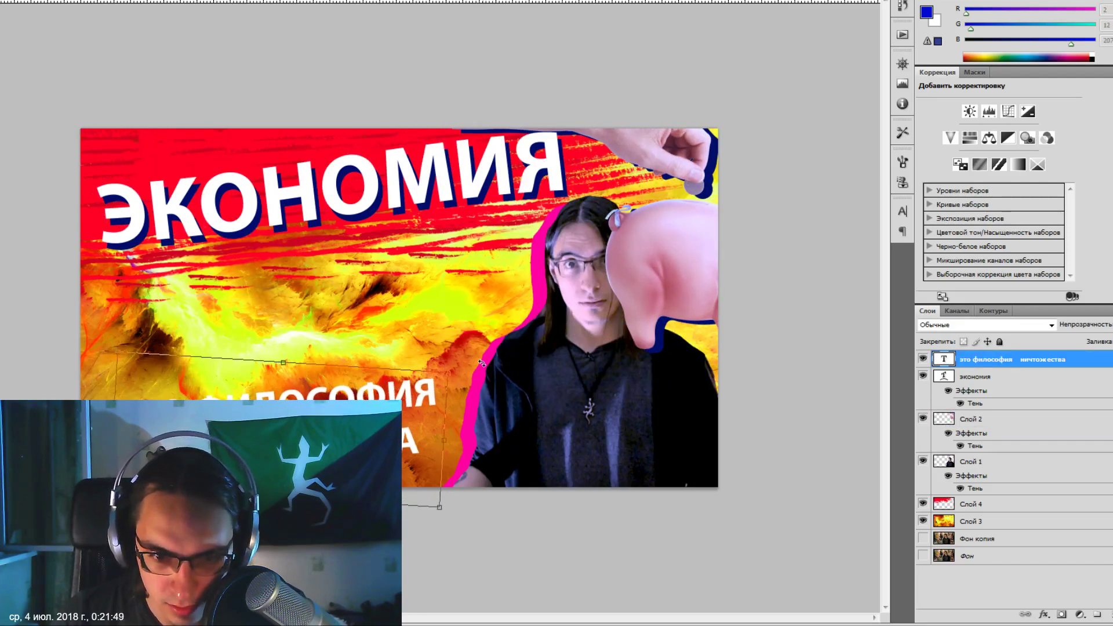
key("Return")
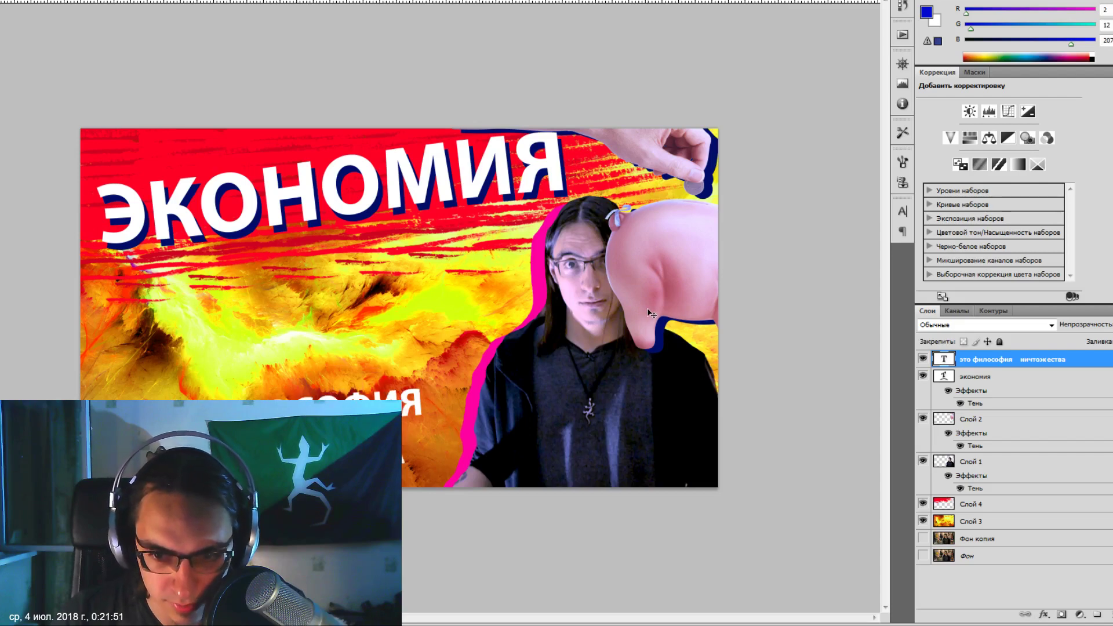
Move the hand-and-piggy-bank artwork to the left edge below the title.
left_click_drag(647, 308, 444, 375)
mouse_move(287, 396)
left_mouse_down()
mouse_move(92, 393)
mouse_move(107, 362)
mouse_move(222, 359)
left_mouse_up()
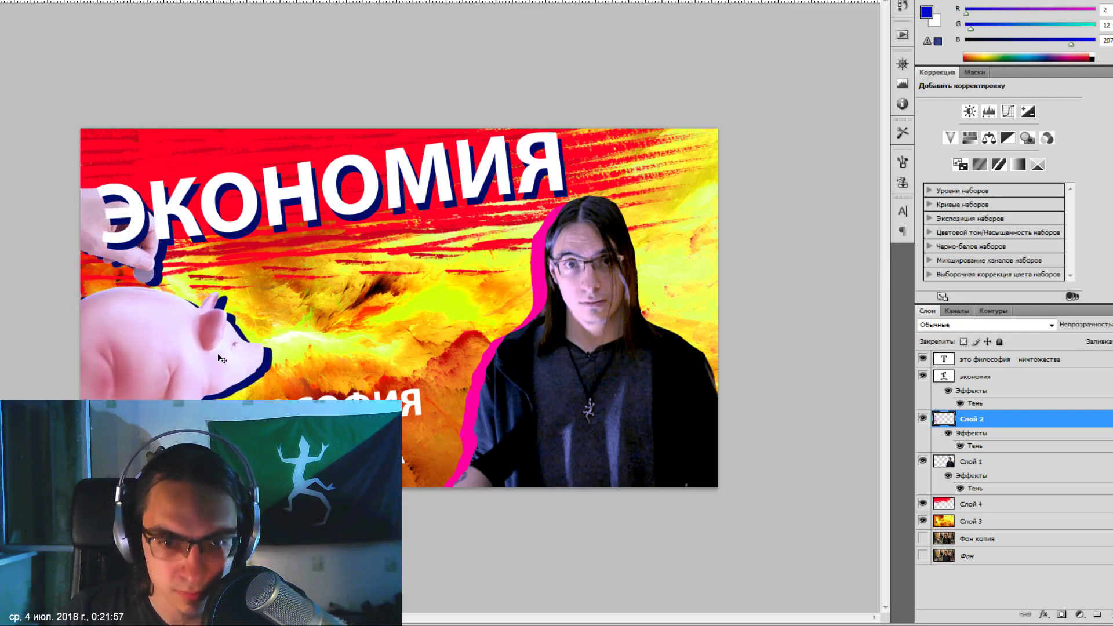
left_click_drag(222, 359, 161, 353)
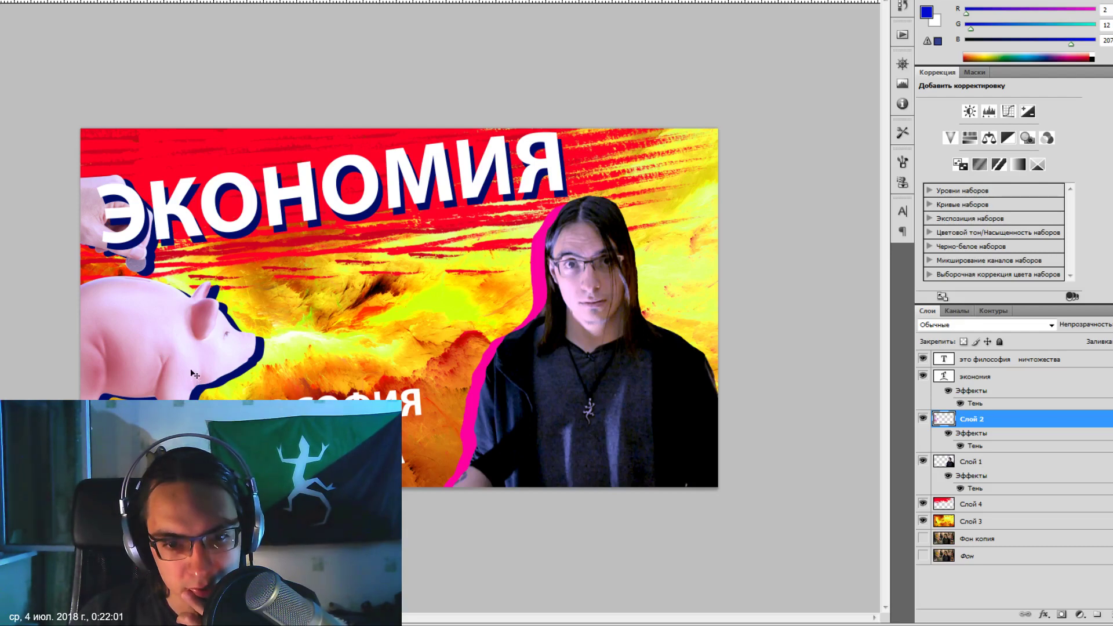
mouse_move(159, 349)
left_mouse_down()
mouse_move(211, 450)
mouse_move(192, 408)
mouse_move(192, 350)
mouse_move(183, 404)
left_mouse_up()
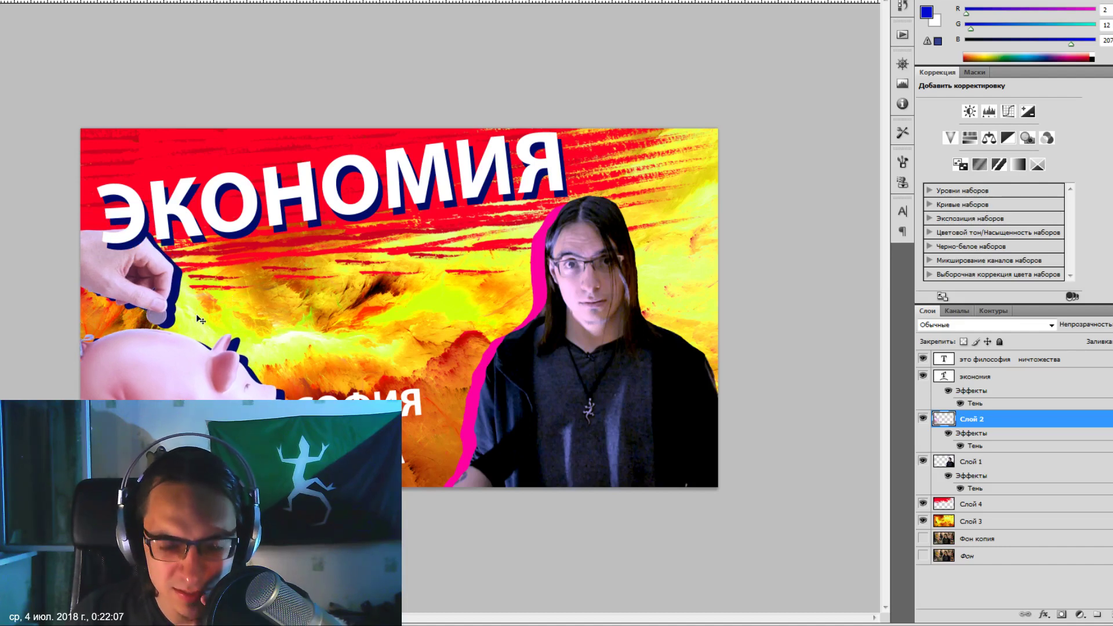
left_click_drag(147, 299, 128, 288)
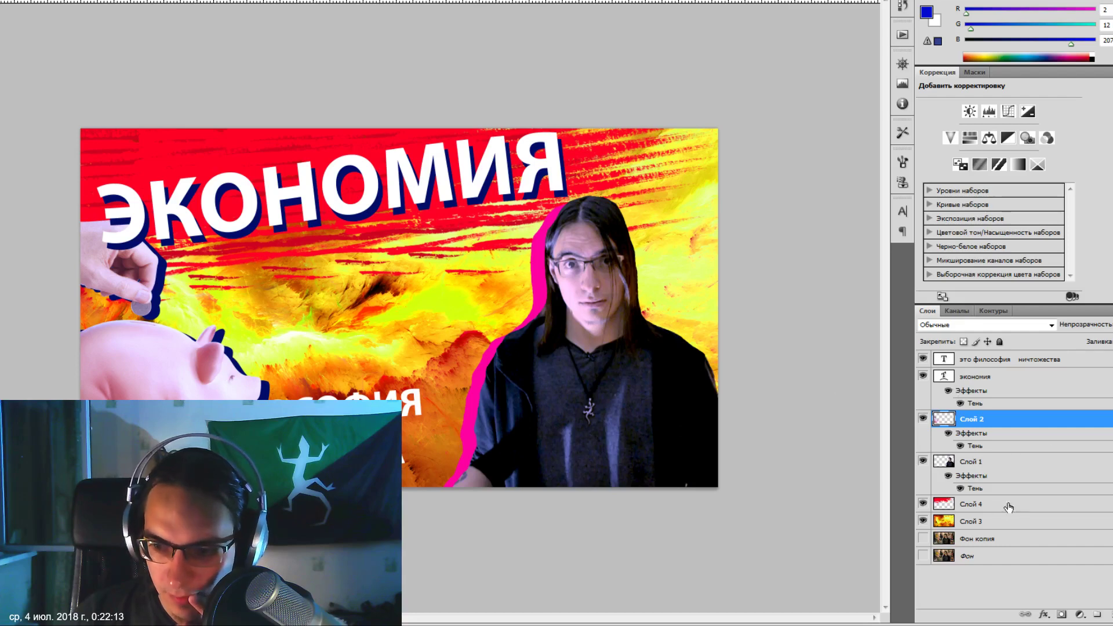
left_click(1003, 378)
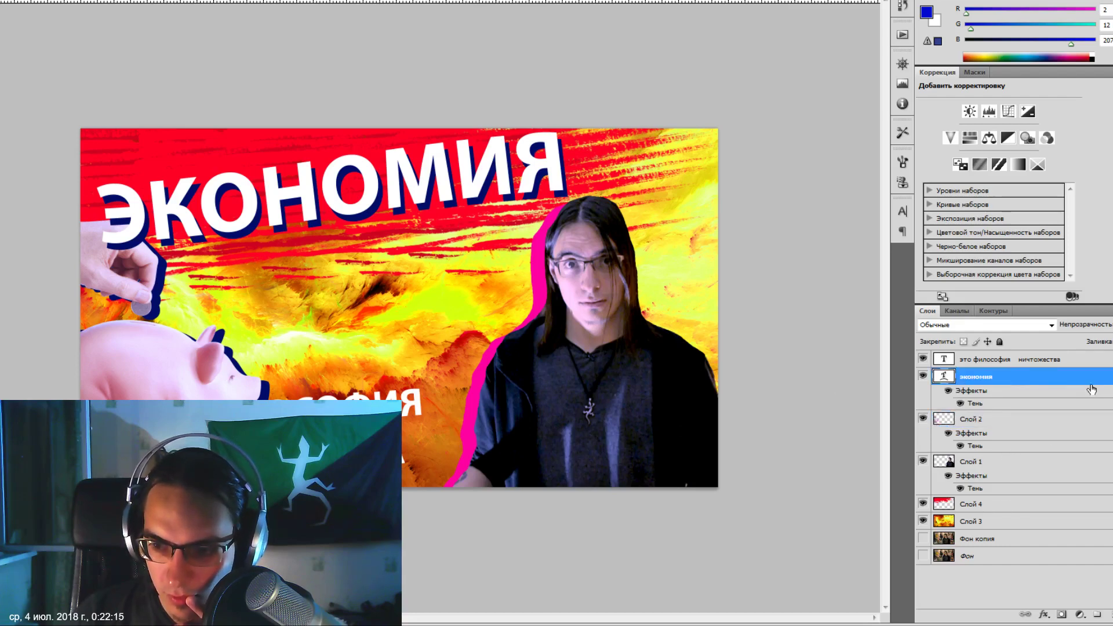
double_click(986, 405)
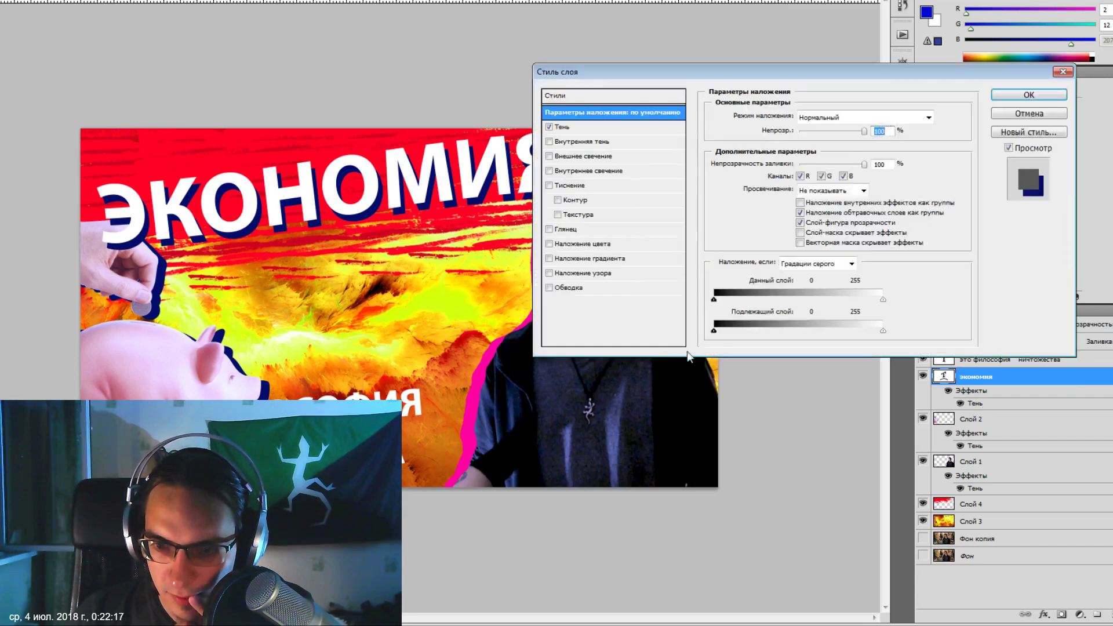
left_click(574, 127)
left_click(930, 118)
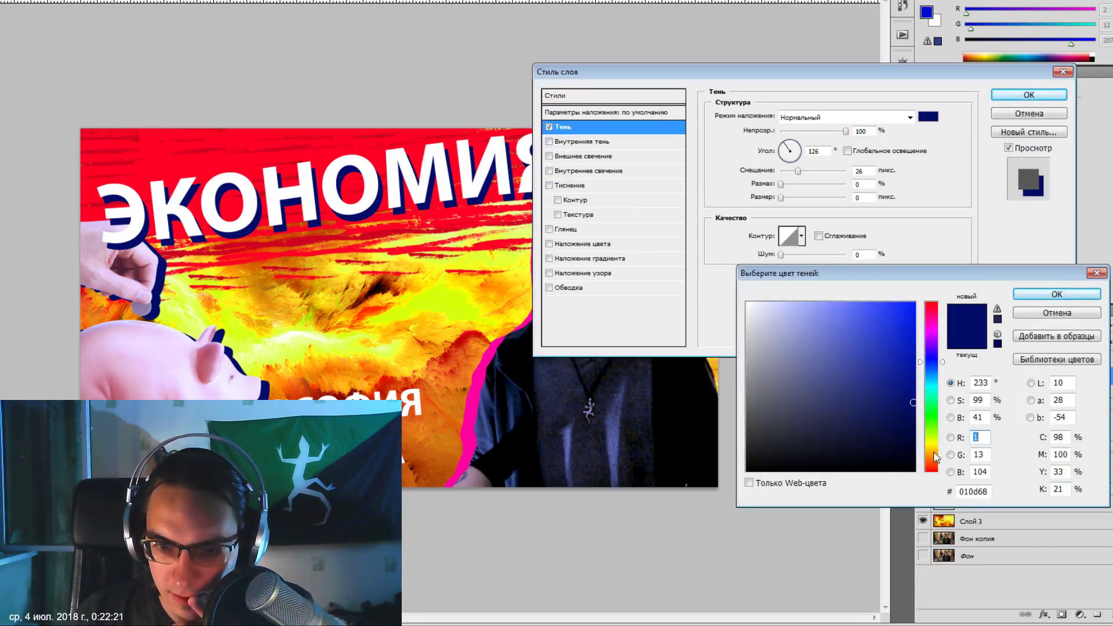
left_click(932, 410)
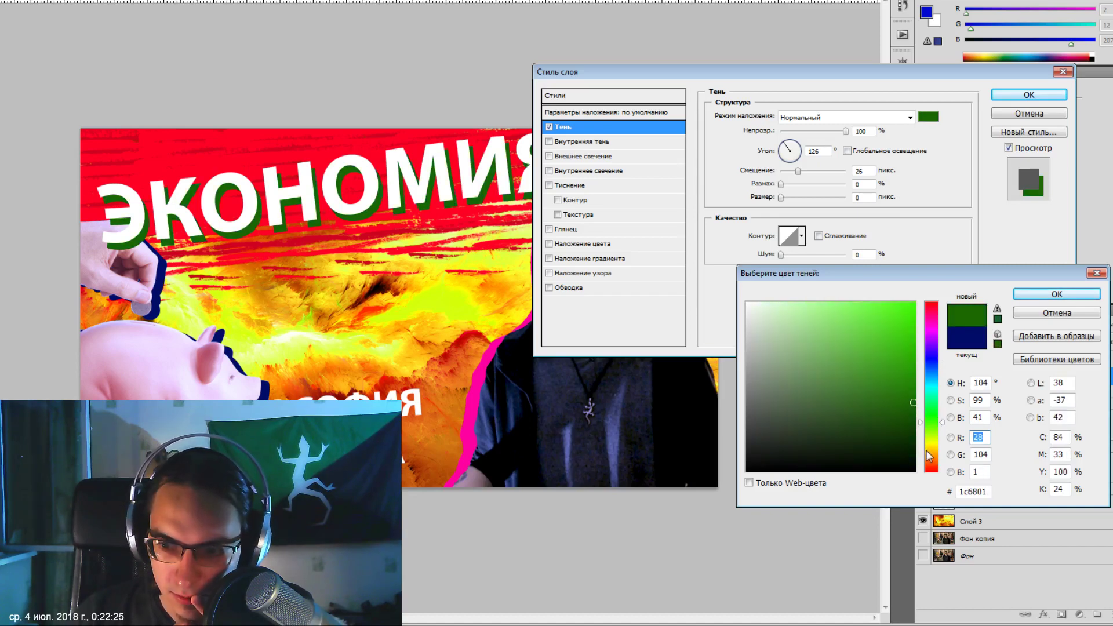
left_click_drag(932, 429, 934, 462)
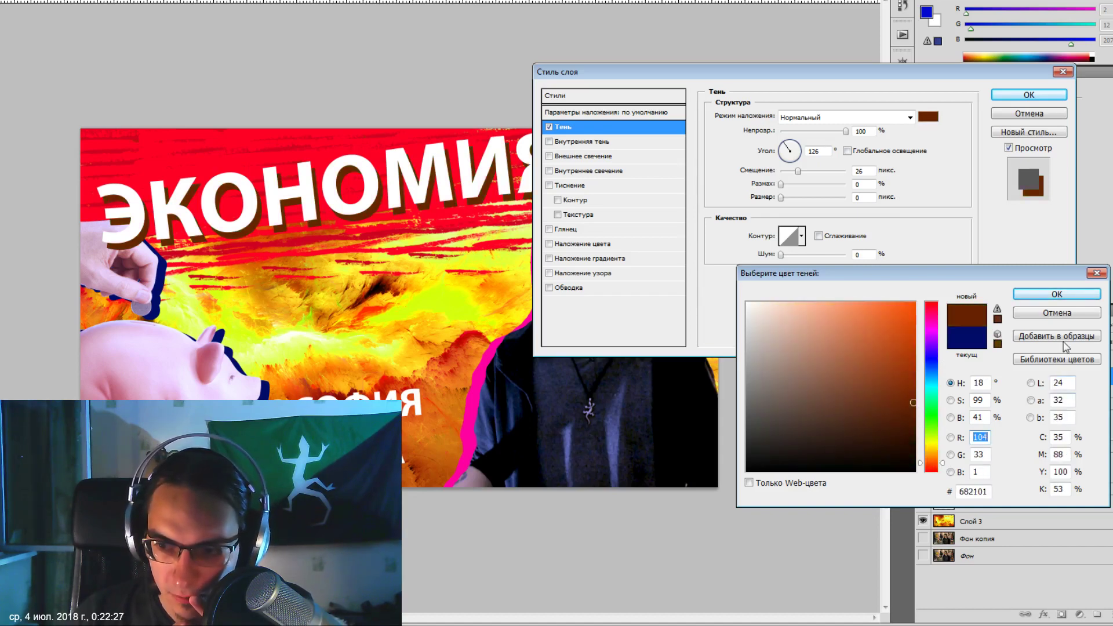
left_click(1057, 316)
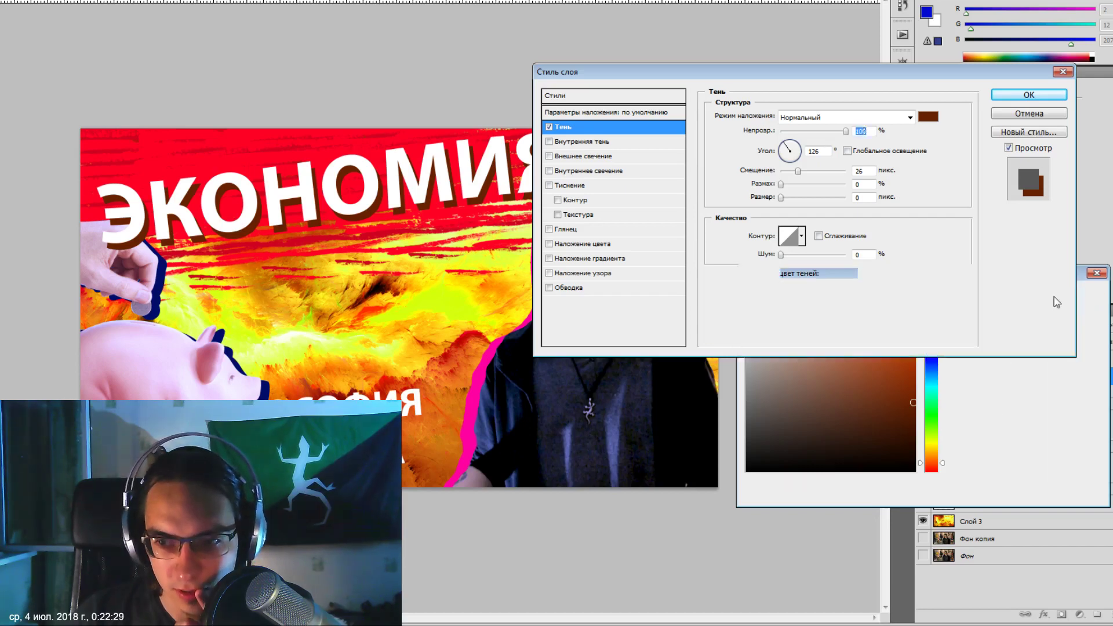
left_click(1052, 115)
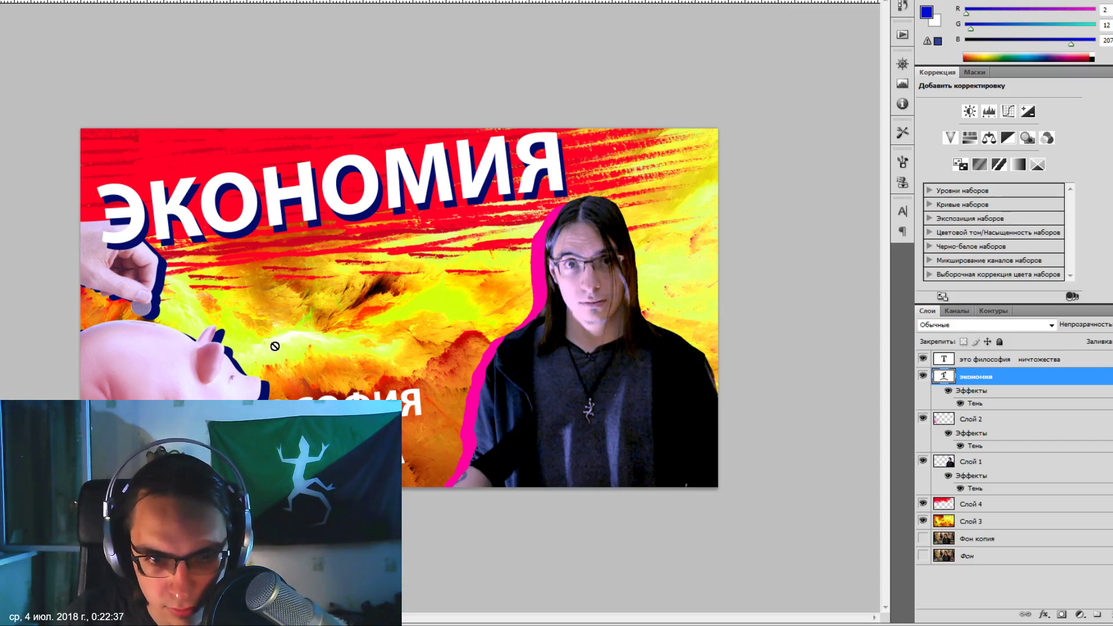
Add a new empty layer above the Слой 3 background.
left_click(1005, 435)
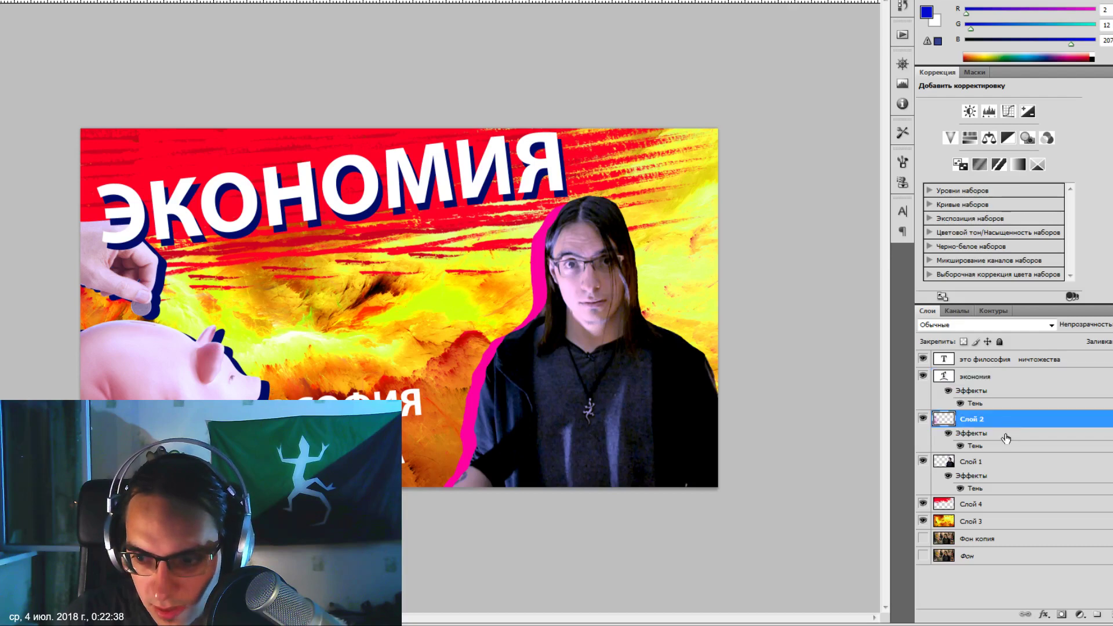
left_click(976, 508)
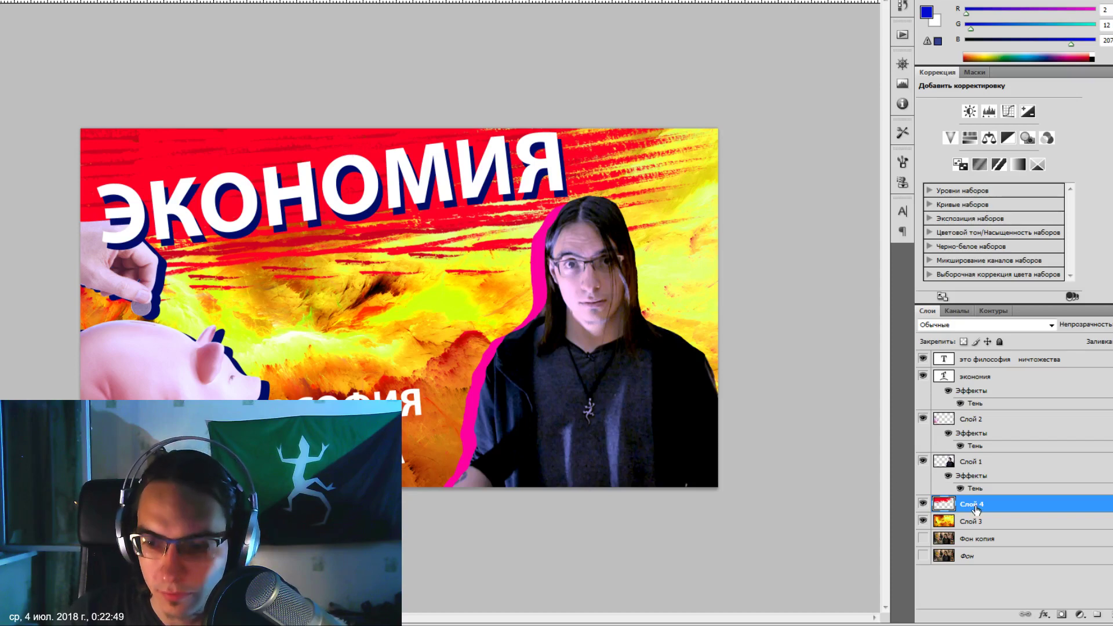
left_click(998, 523)
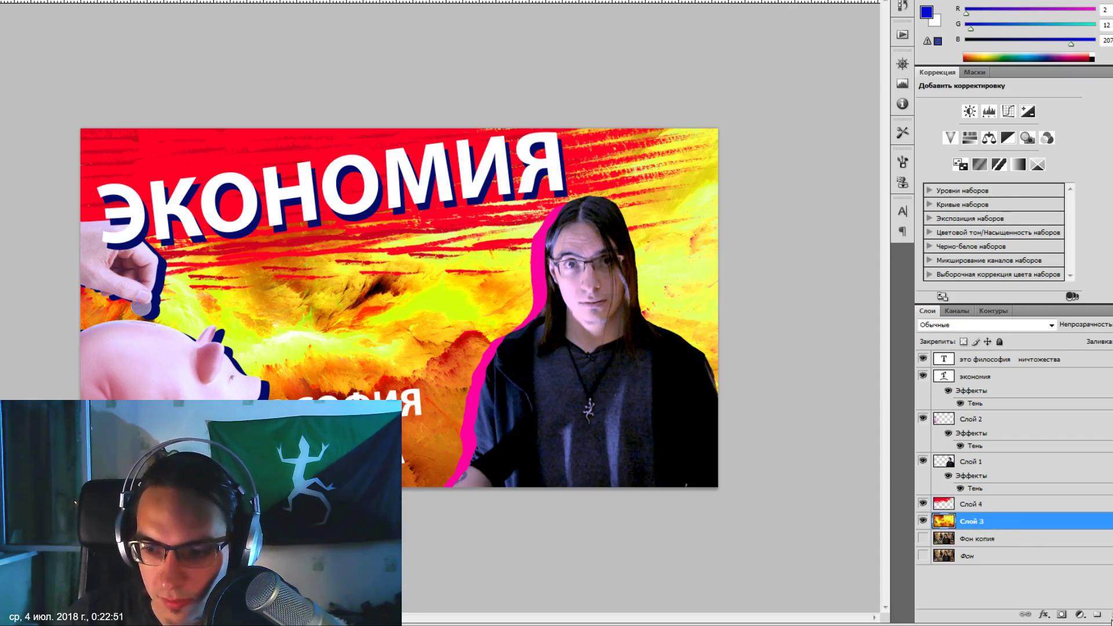
left_click(1103, 615)
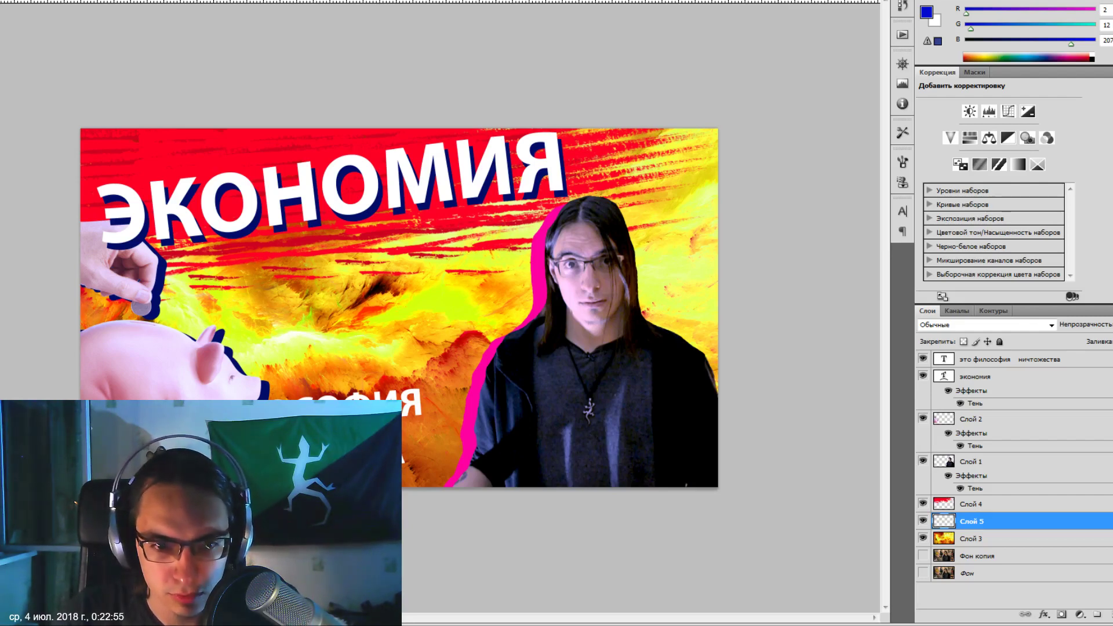
Paint deep blue #020ccf strokes across the lower background.
left_click(926, 13)
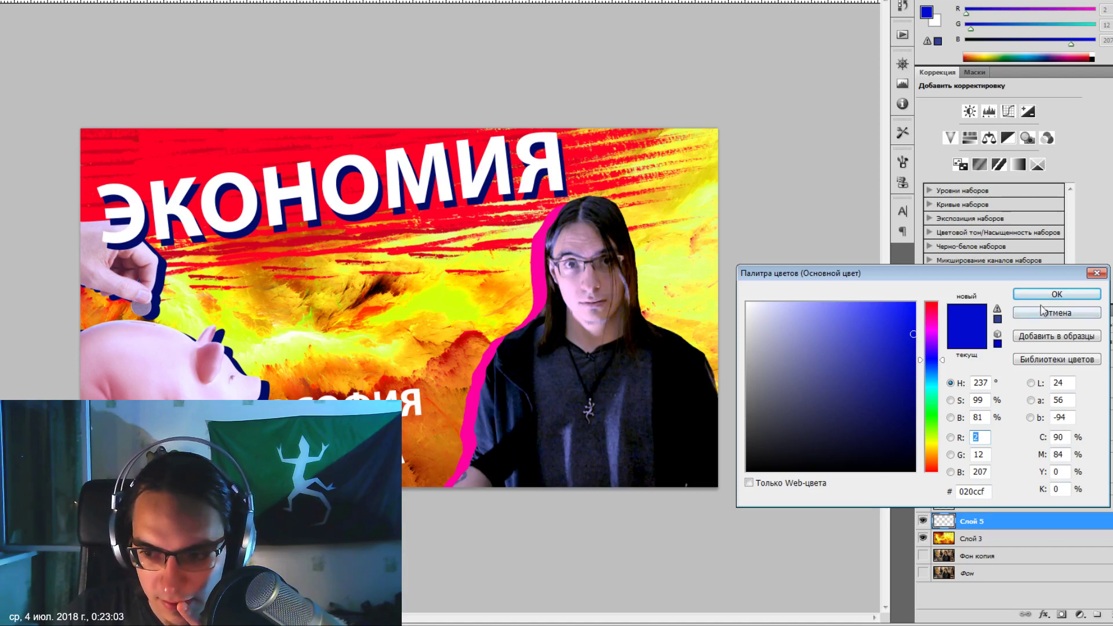
left_click(1056, 294)
left_click_drag(282, 348, 19, 360)
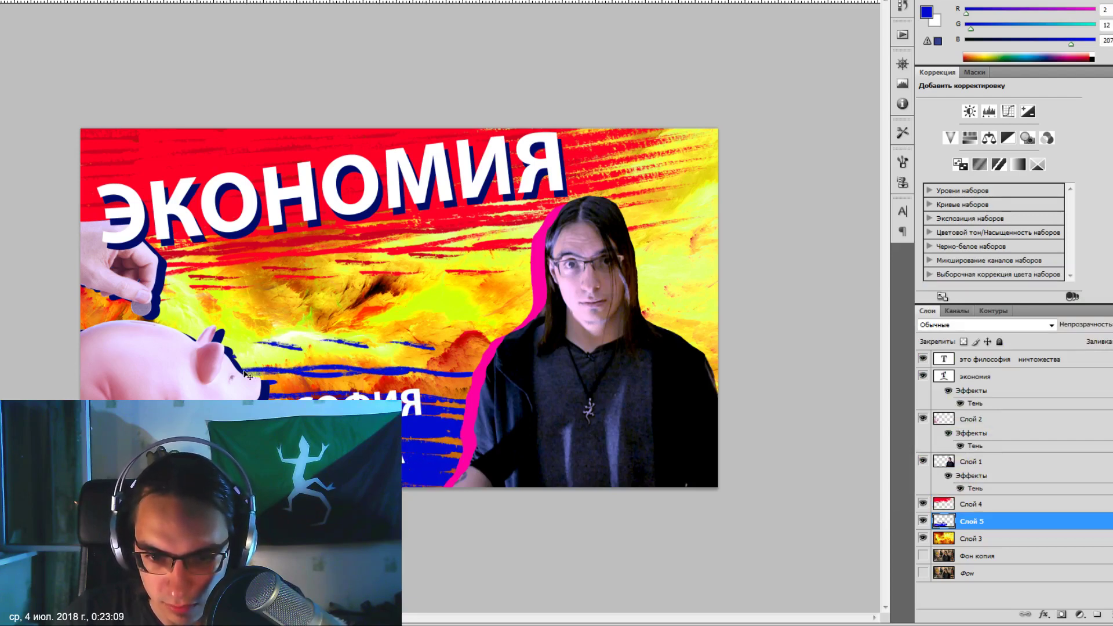
Scale down the Слой 2 hand-and-piggy-bank image and shift it about 80 px right.
left_click(214, 378)
left_click_drag(214, 378, 208, 356)
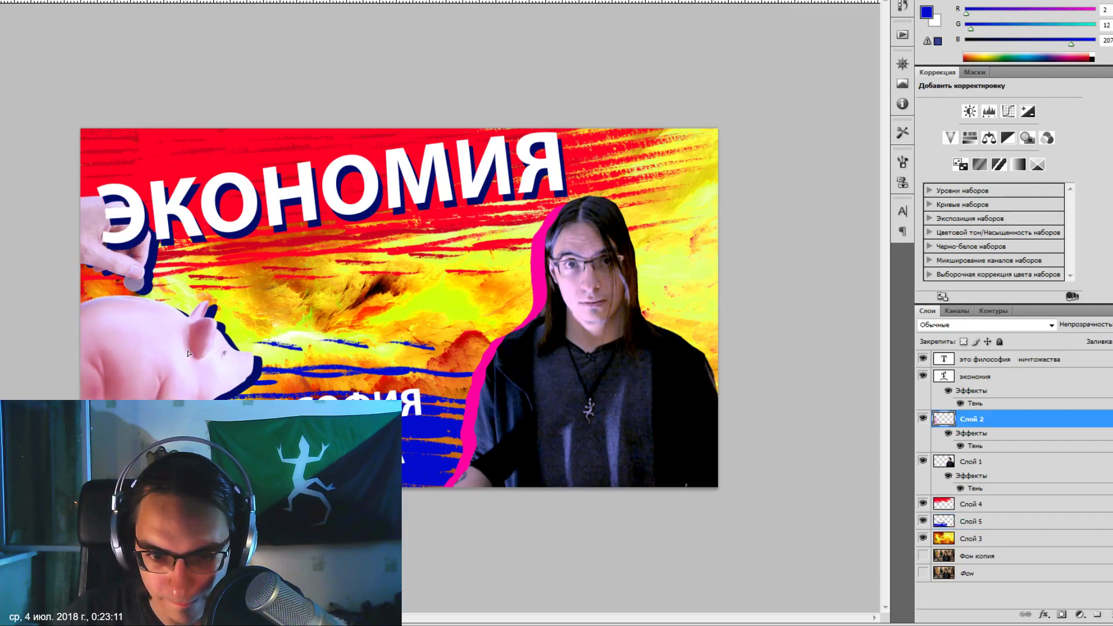
left_click_drag(264, 155, 235, 206)
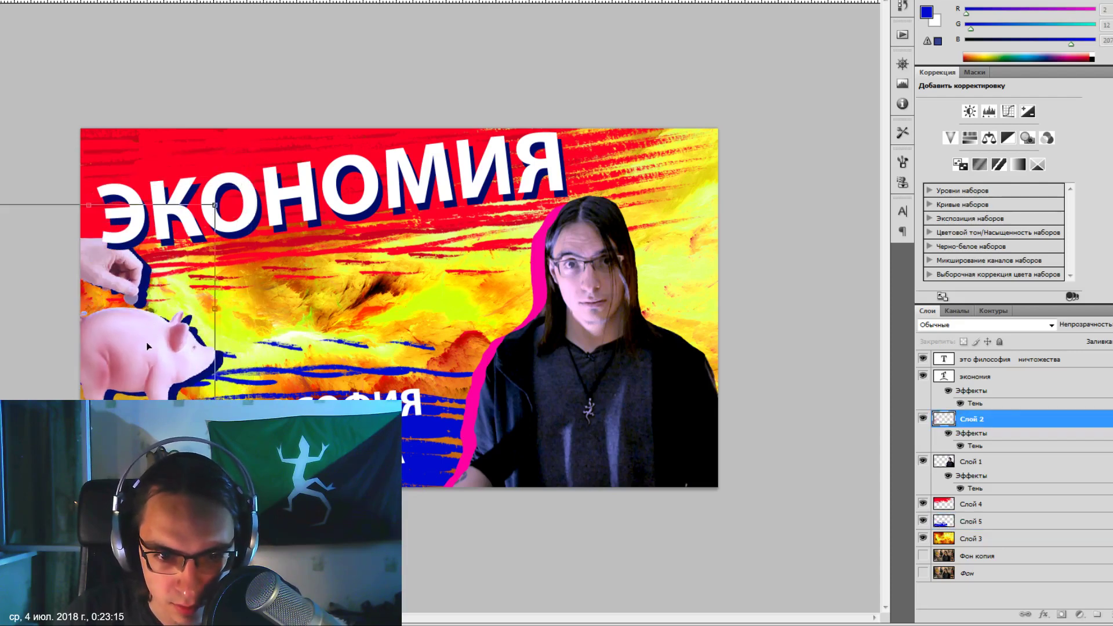
mouse_move(168, 336)
left_mouse_down()
mouse_move(142, 334)
mouse_move(153, 322)
left_mouse_up()
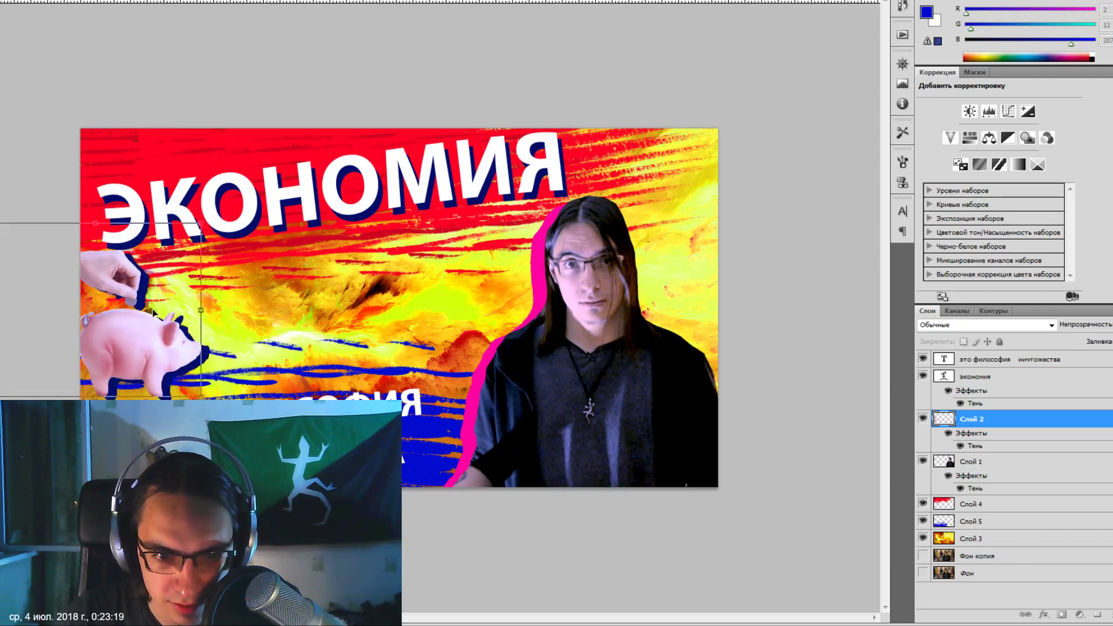
key("Return")
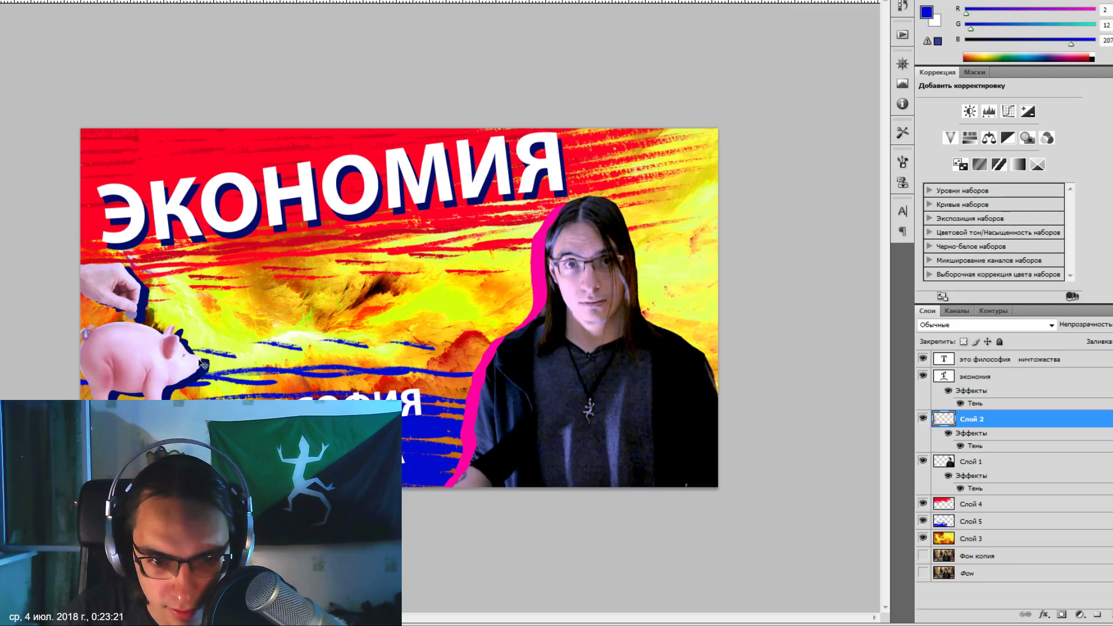
mouse_move(171, 358)
left_mouse_down()
mouse_move(218, 372)
mouse_move(212, 363)
mouse_move(213, 384)
mouse_move(213, 366)
left_mouse_up()
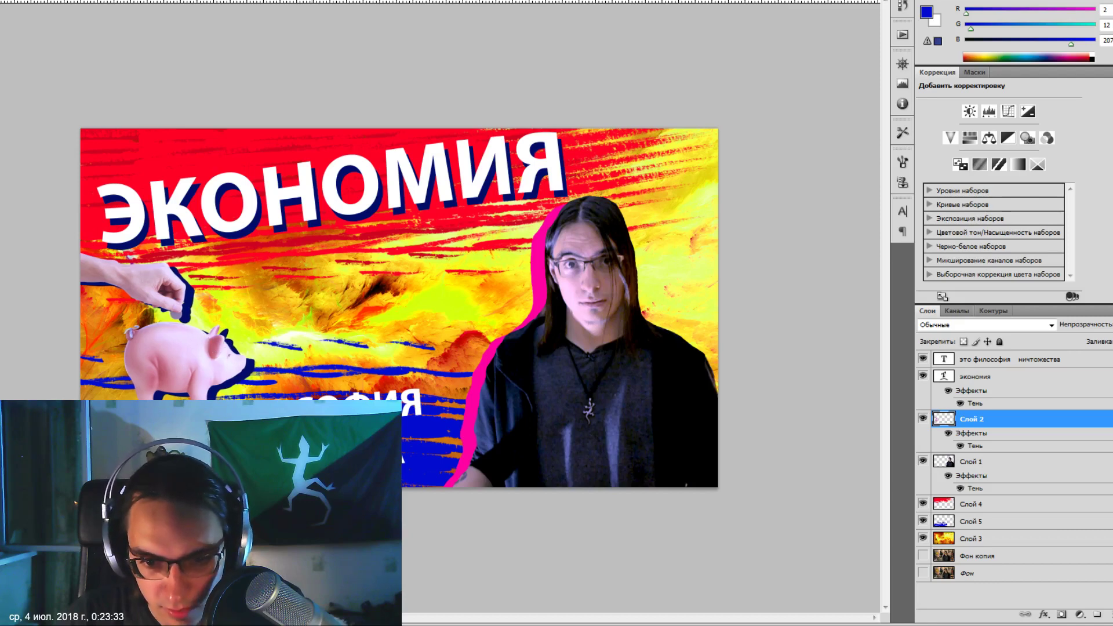
Set the whole subtitle's leading to 126 px in the Character settings.
left_click(278, 406)
left_click(383, 378)
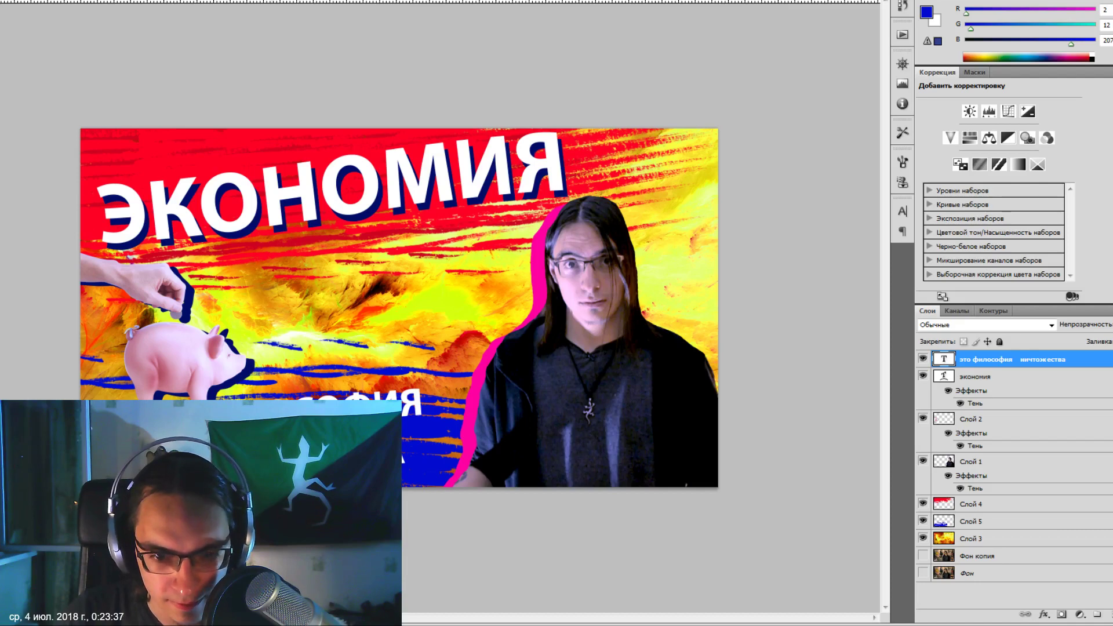
key("ctrl+a")
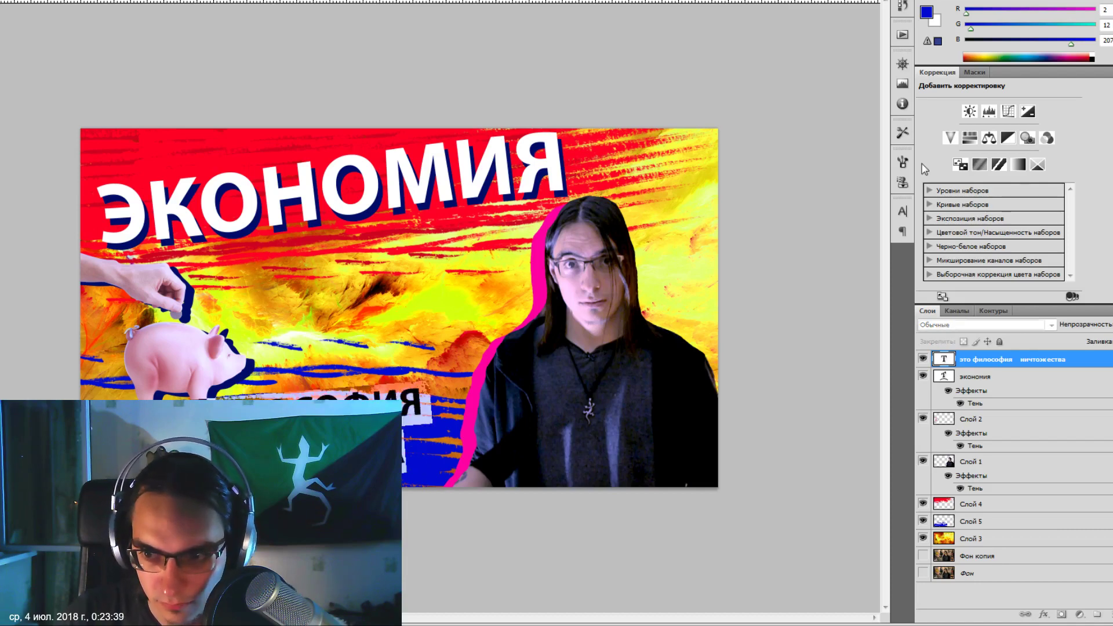
left_click(902, 212)
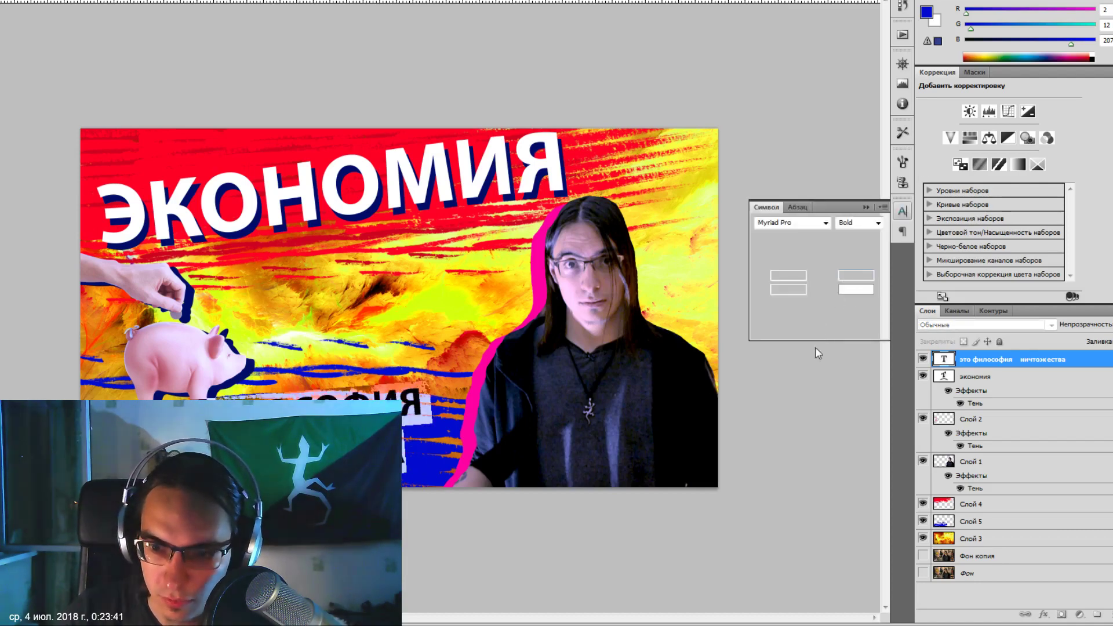
left_click(879, 242)
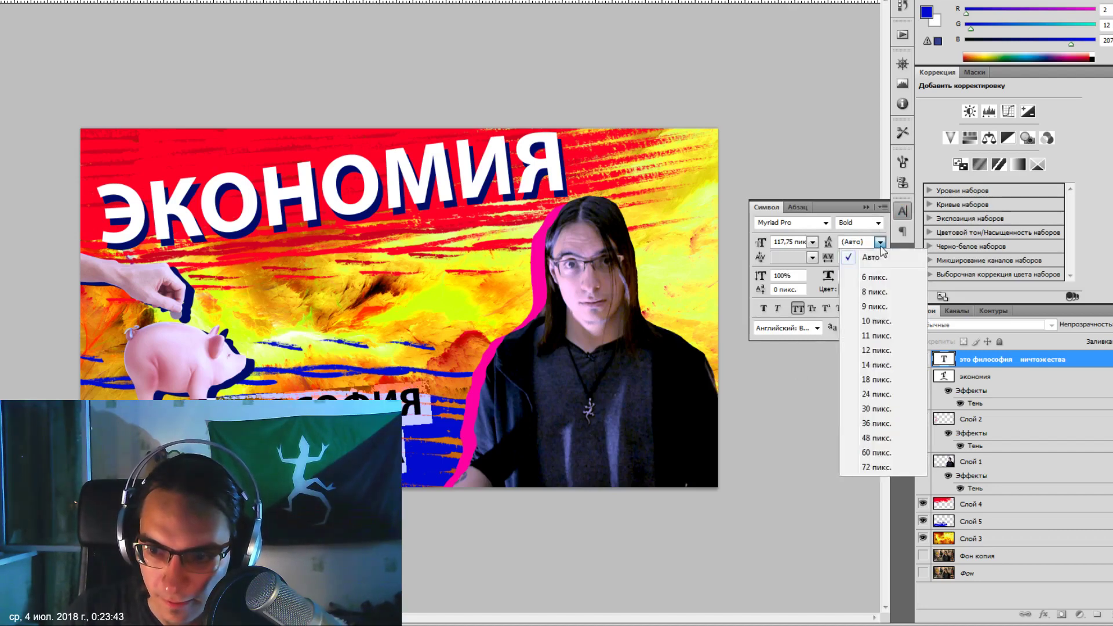
left_click(881, 424)
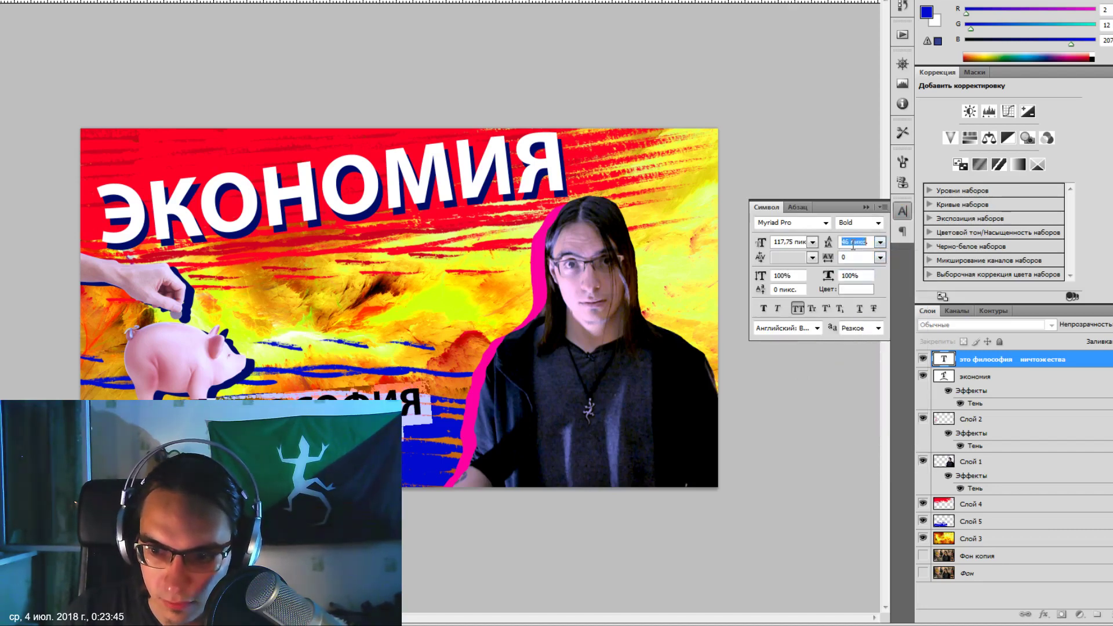
type("76")
key("Return")
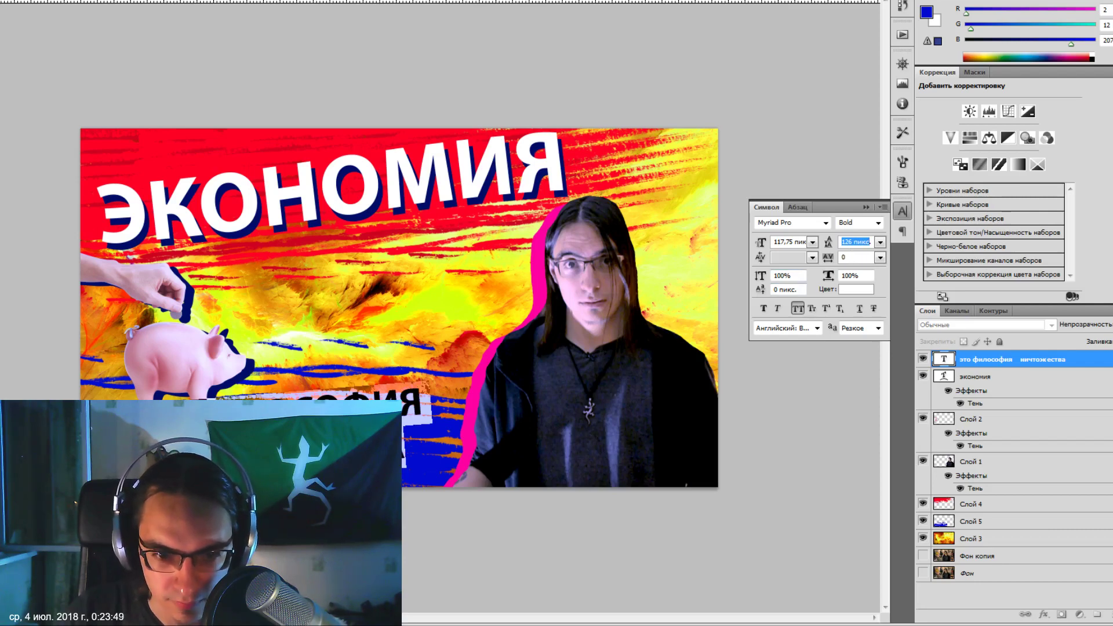
key("Return")
Break the subtitle so 'ничтожества' sits on a second line.
left_click(432, 405)
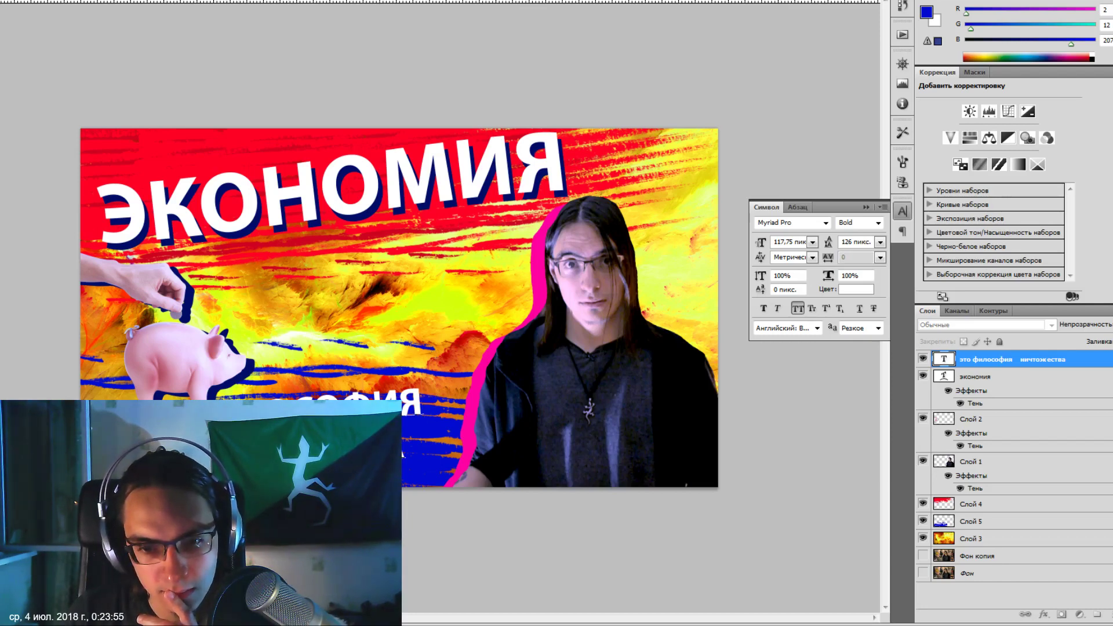
key("ctrl+z")
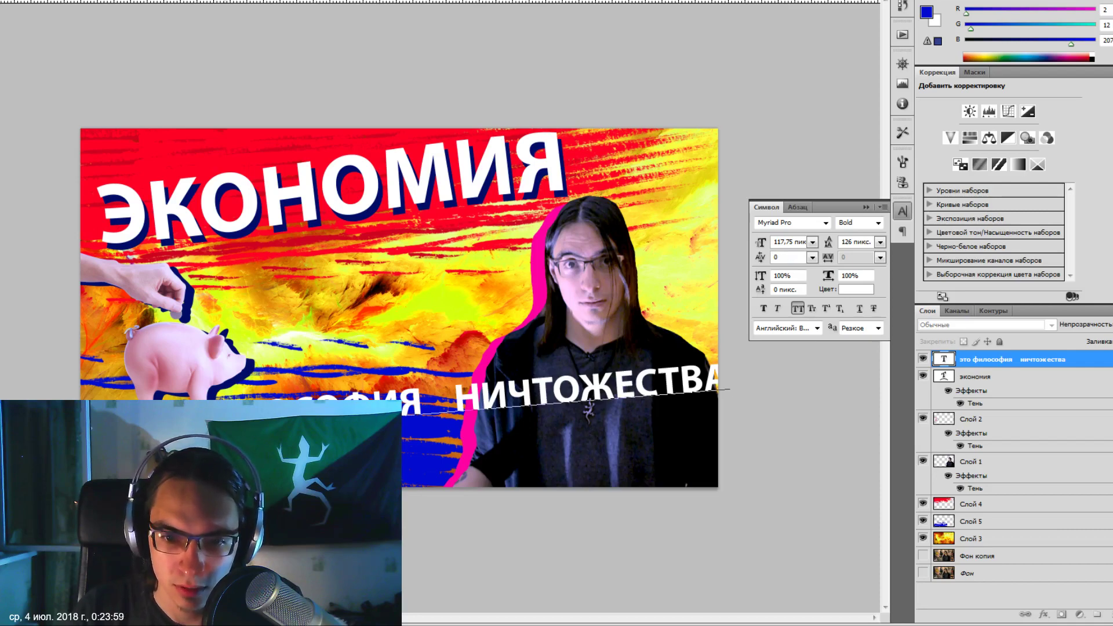
key("shift+Left")
key("shift+Left")
key("shift+Left")
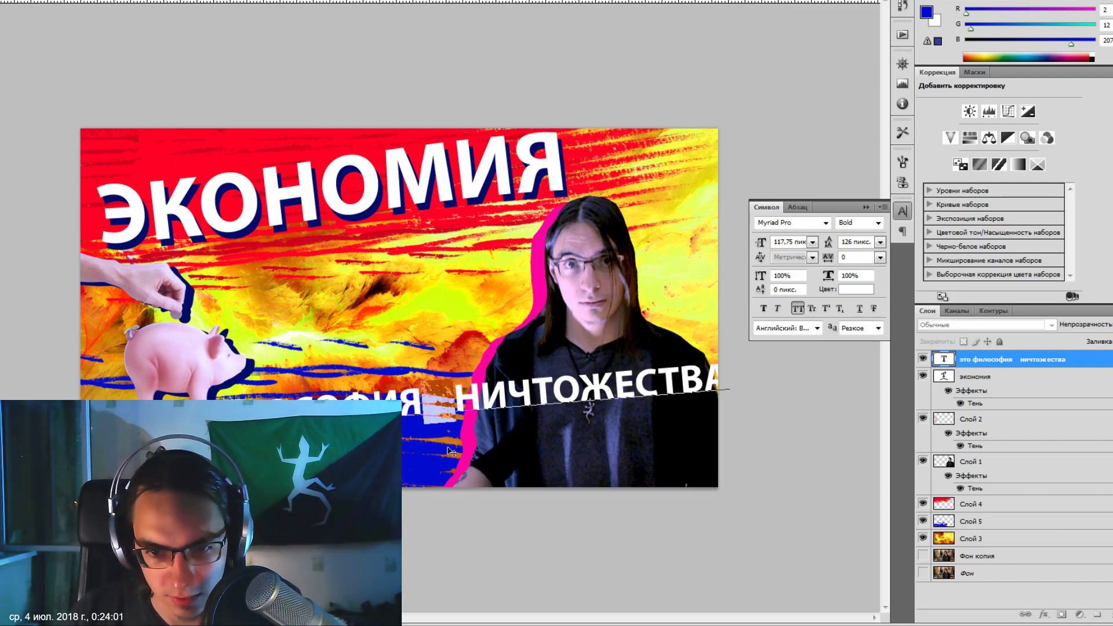
key("BackSpace")
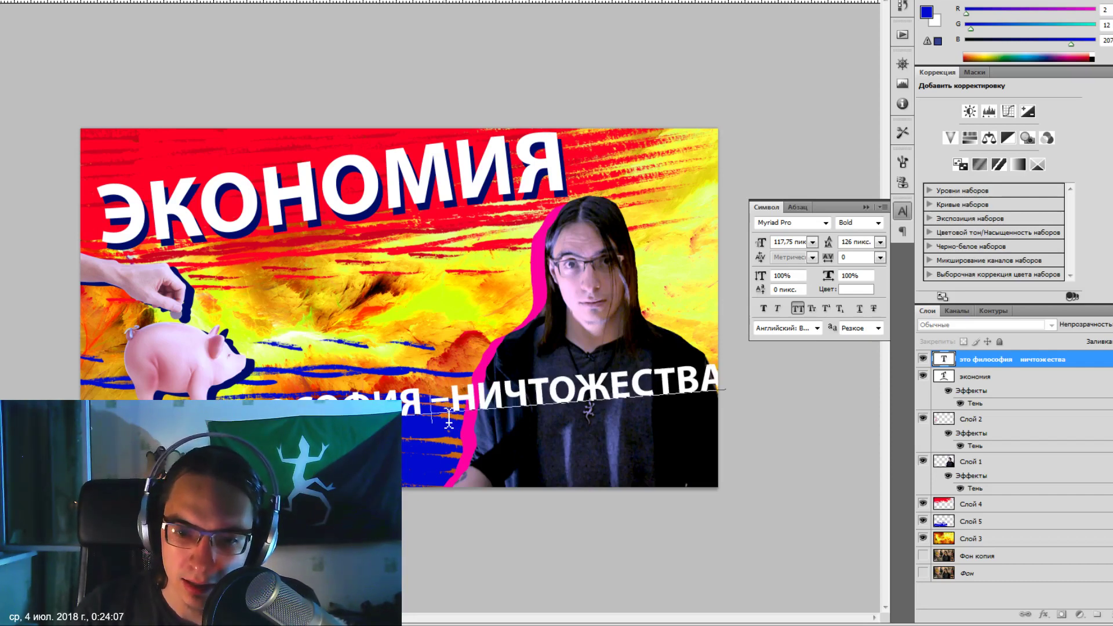
key("shift+End")
key("Delete")
key("Return")
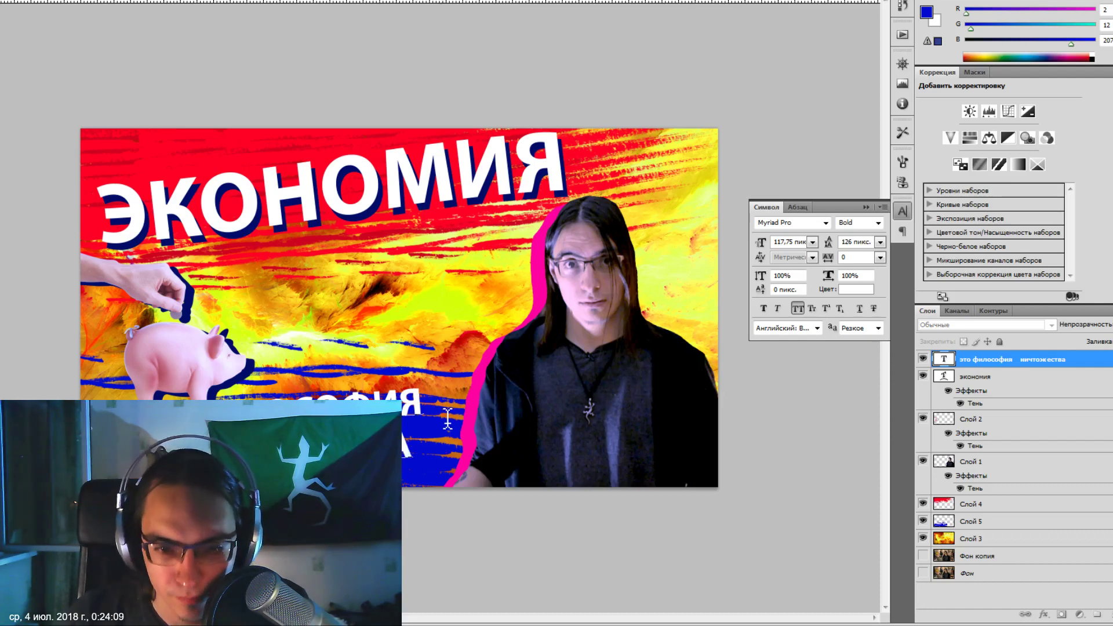
key("ctrl+Return")
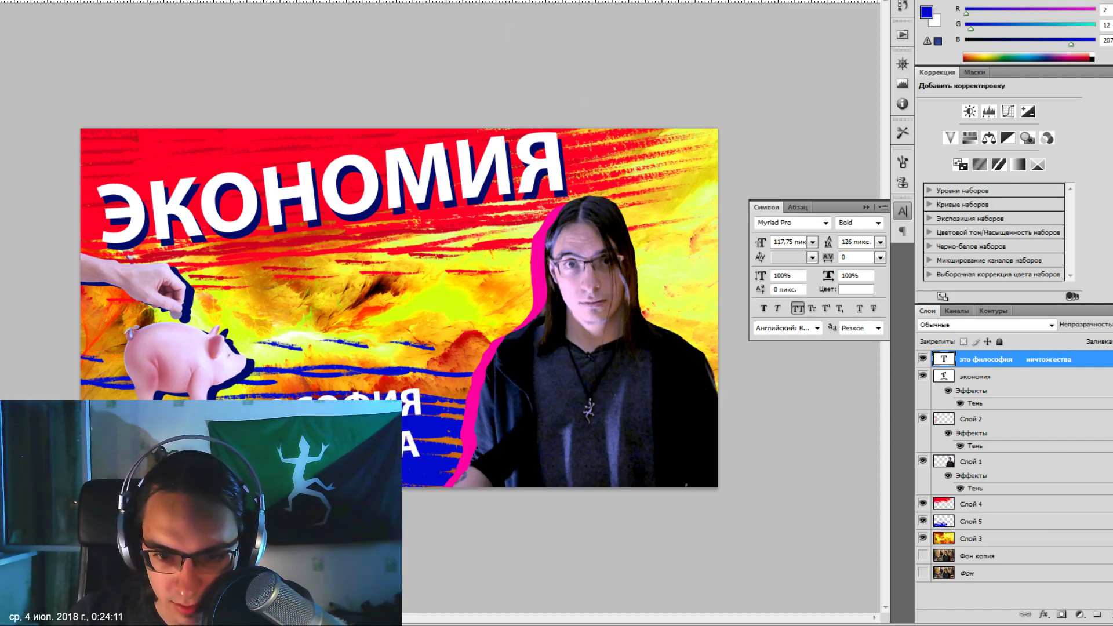
Move the subtitle about 30 px right and nudge the blue strokes layer lower.
left_click_drag(364, 387, 377, 396)
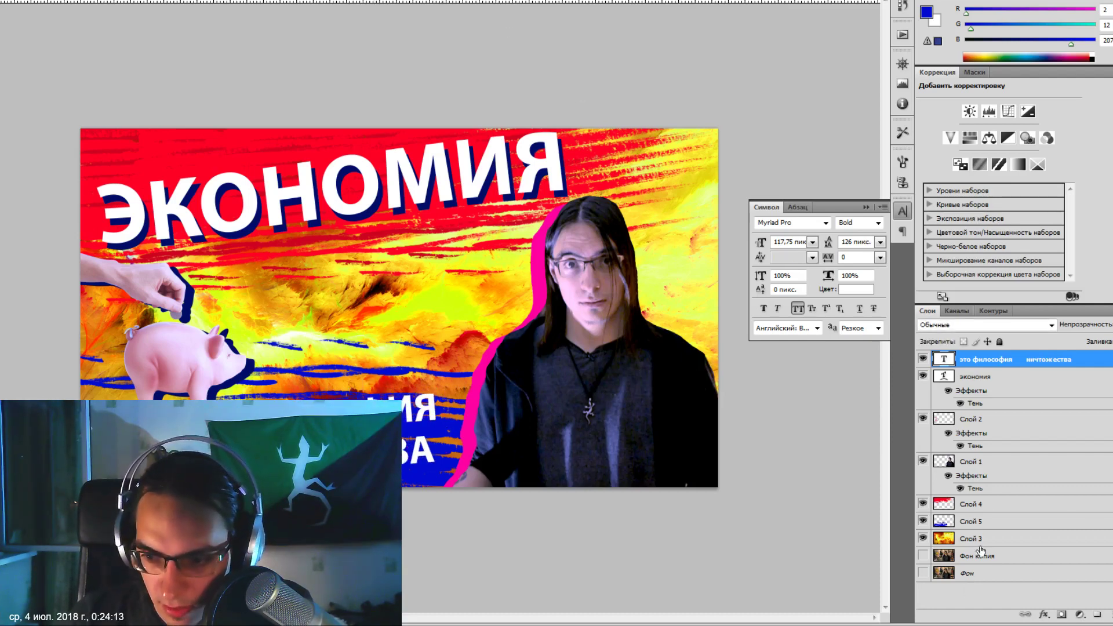
left_click(974, 522)
left_click(986, 360)
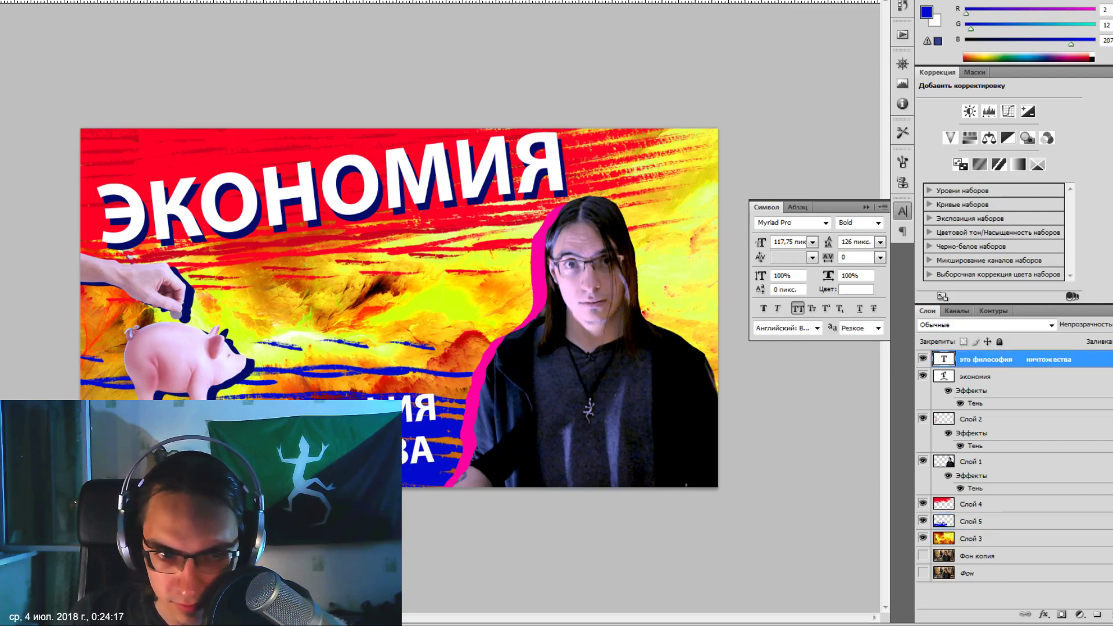
left_click(943, 523)
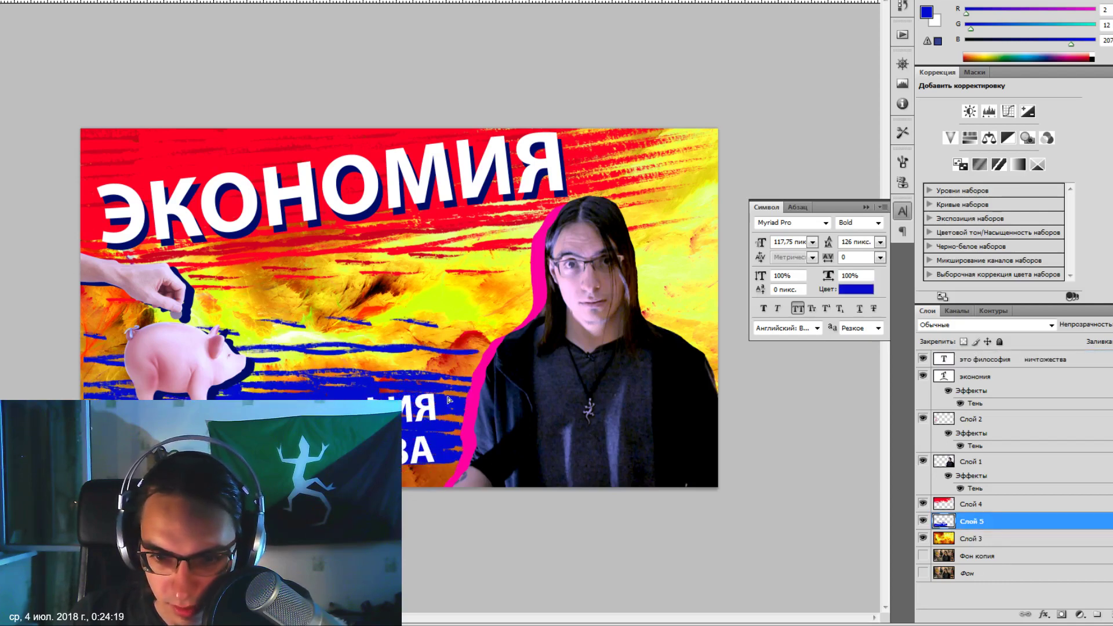
key("shift+Down")
key("shift+Down")
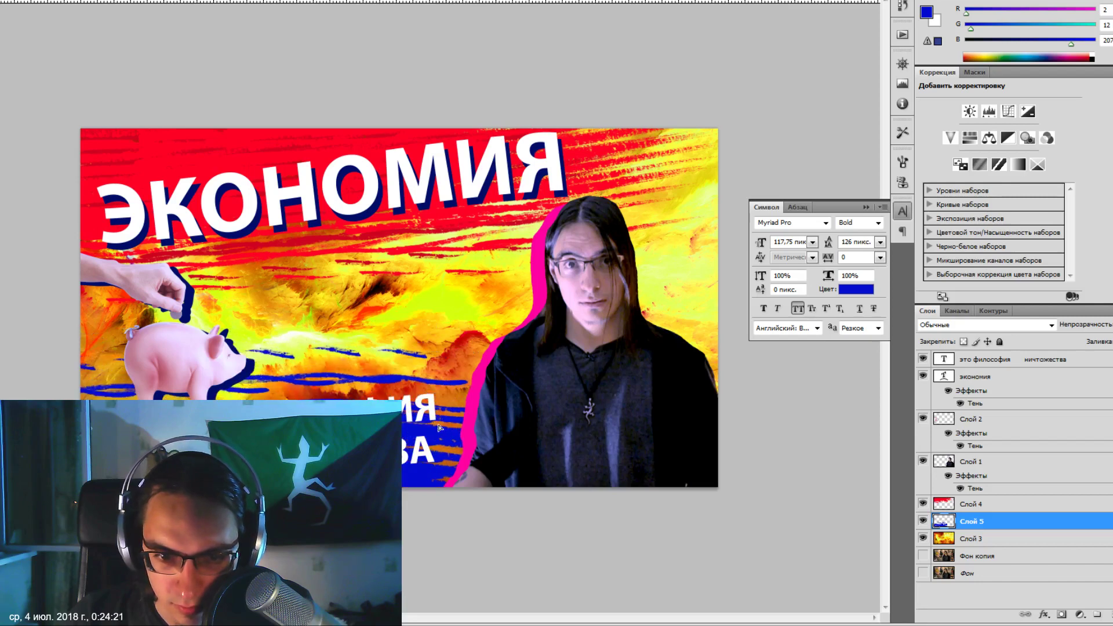
right_click(977, 521)
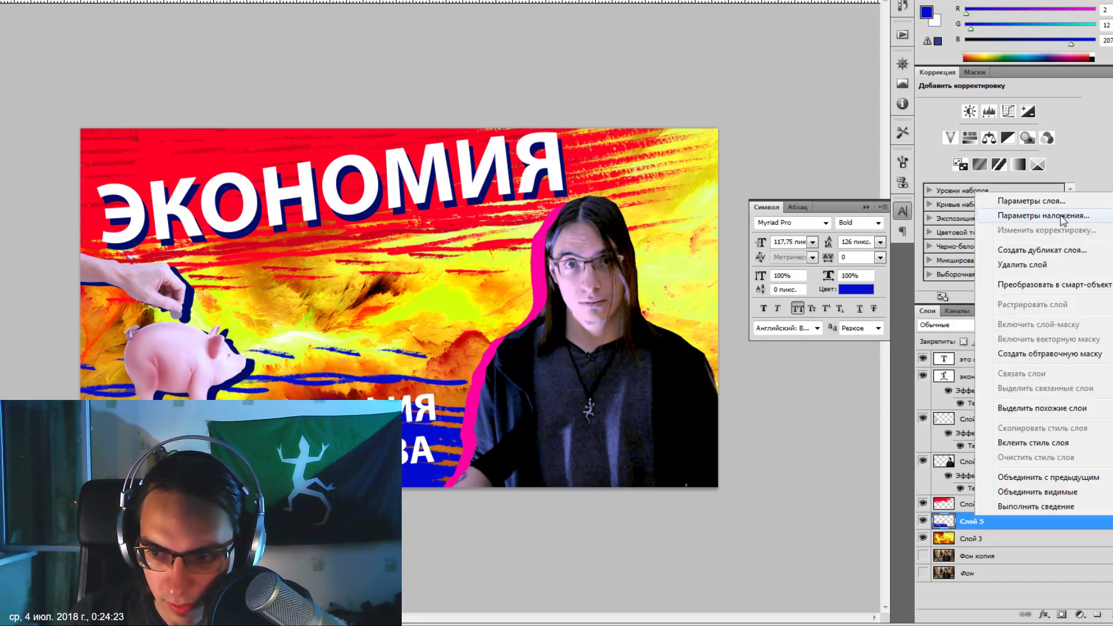
key("Escape")
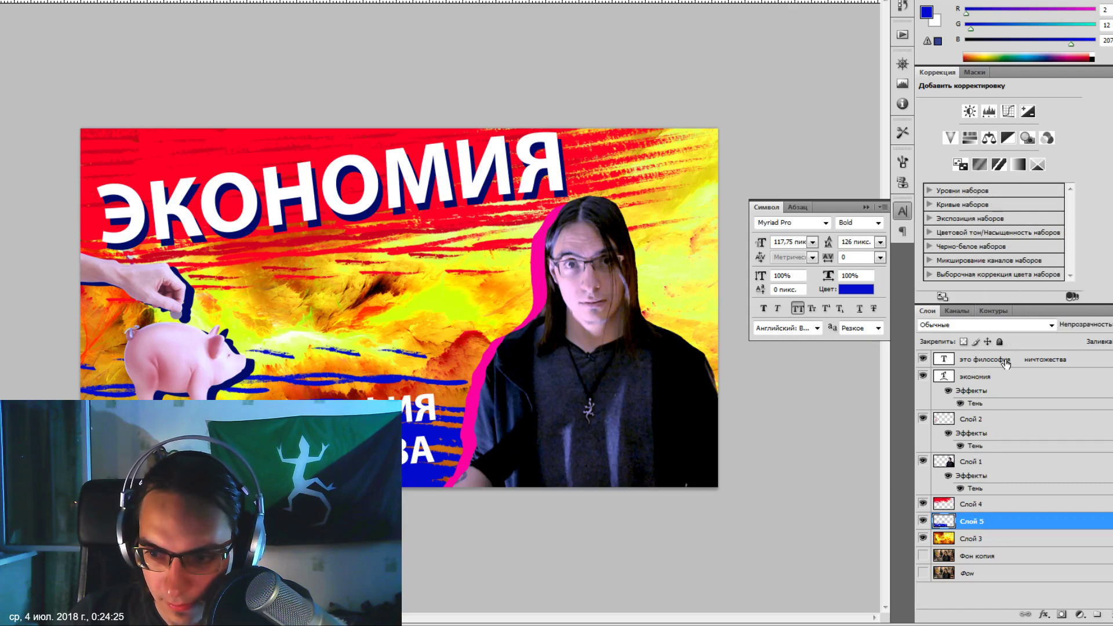
Copy the ЭКОНОМИЯ title's layer style and paste it onto the subtitle layer.
left_click(991, 382)
right_click(1014, 382)
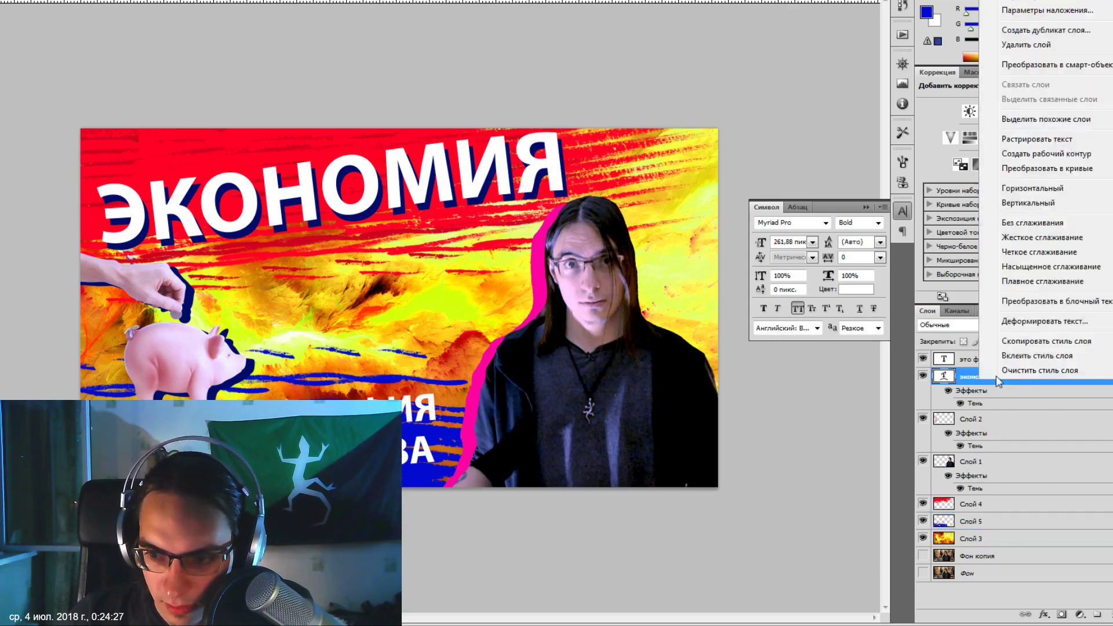
key("Escape")
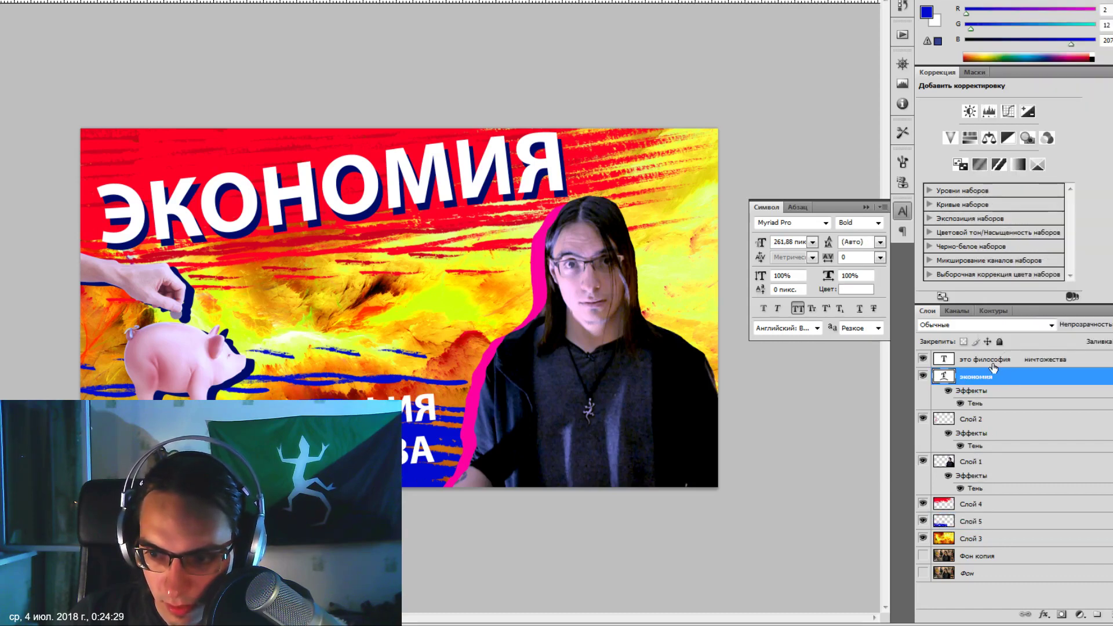
left_click(988, 364)
right_click(989, 364)
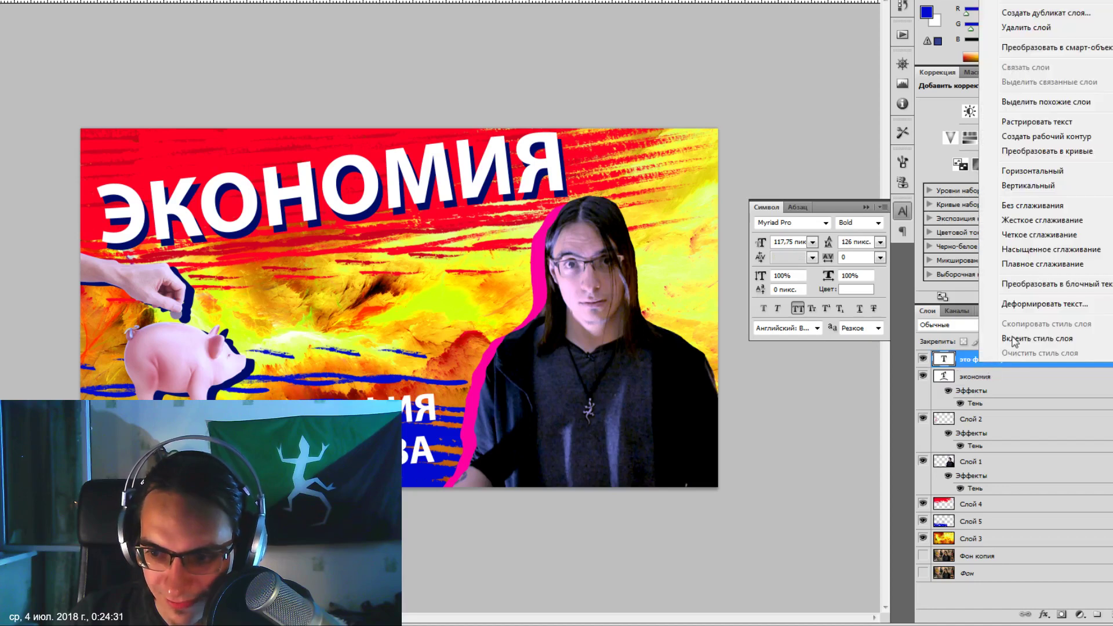
left_click(1015, 342)
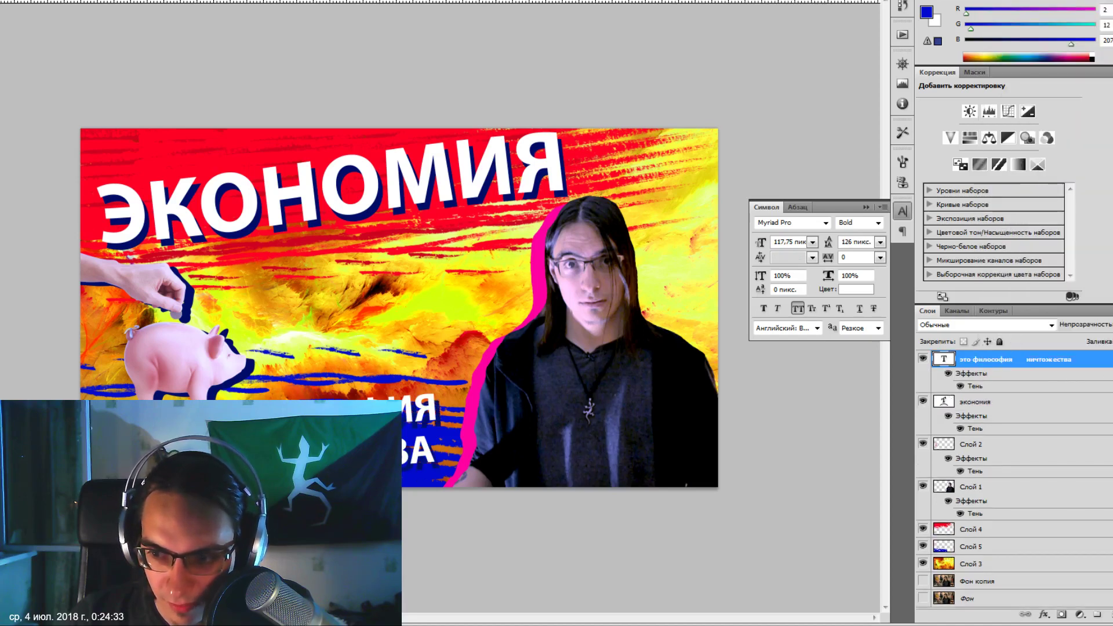
Change the subtitle's drop shadow to red #ff0025 with distance reduced to 17.
double_click(1090, 359)
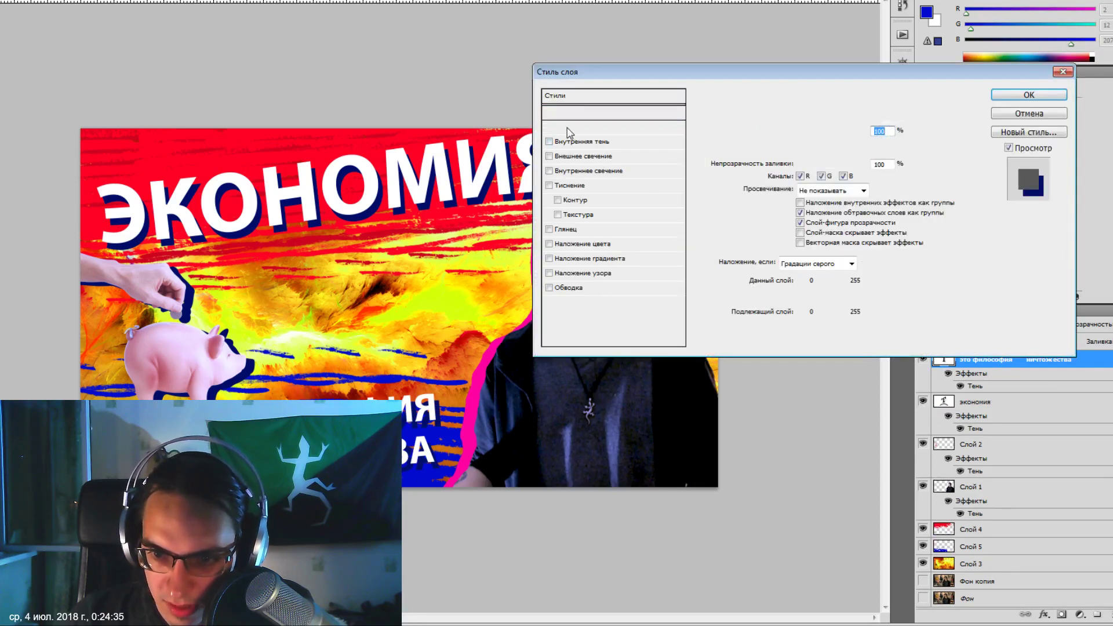
left_click(928, 117)
left_click(449, 200)
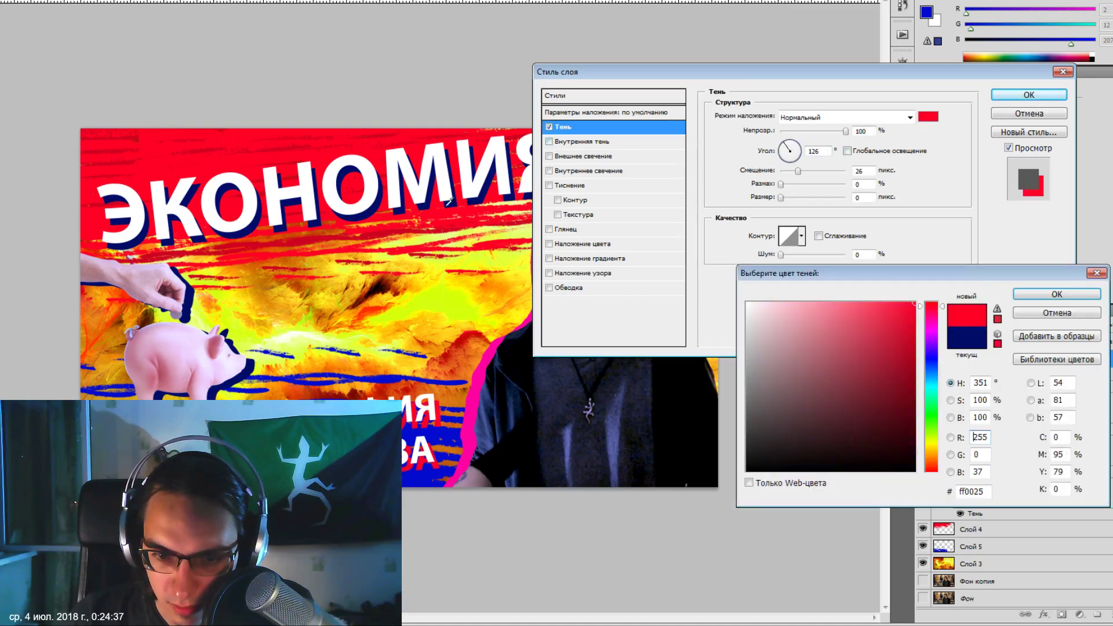
left_click(1038, 294)
left_click_drag(794, 178, 794, 176)
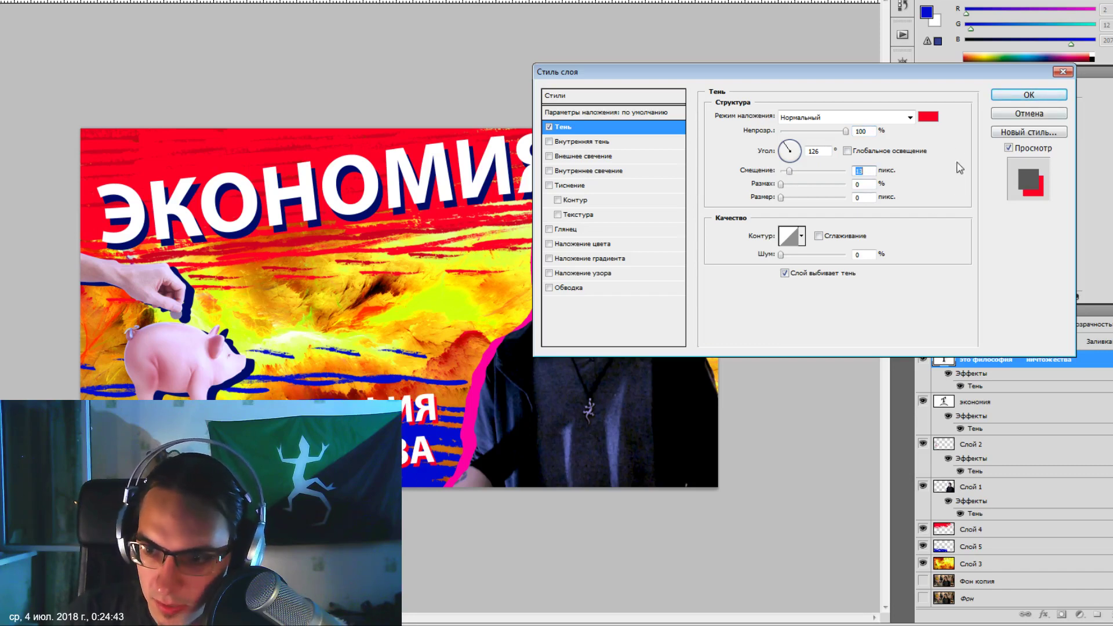
left_click(1029, 94)
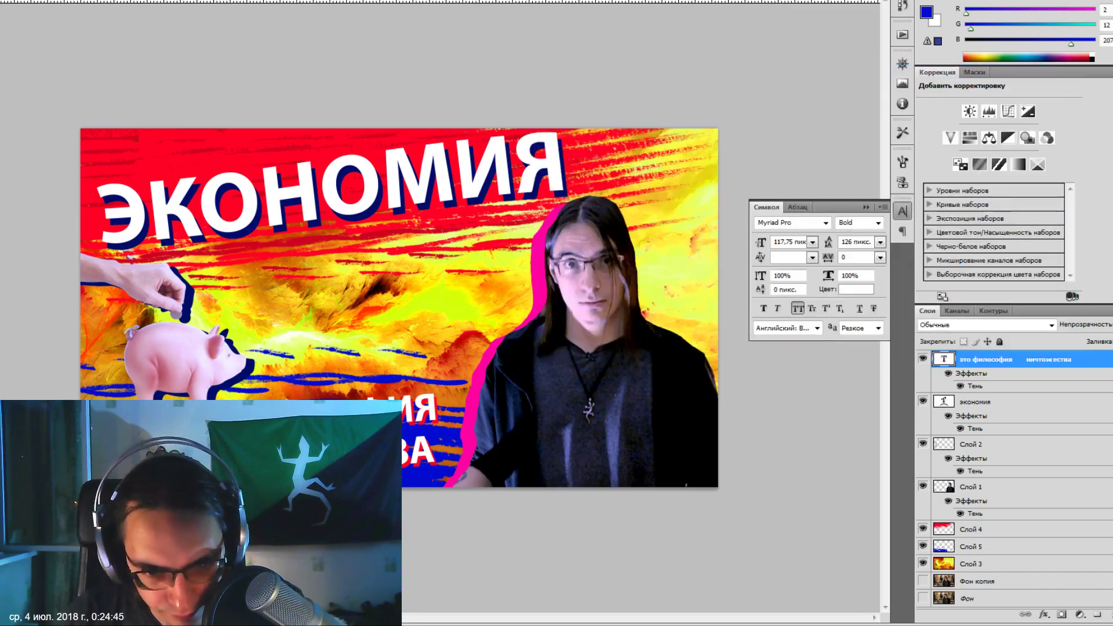
Nudge the subtitle left and raise the blue stripes on Слой 5.
key("shift+Up")
key("shift+Left")
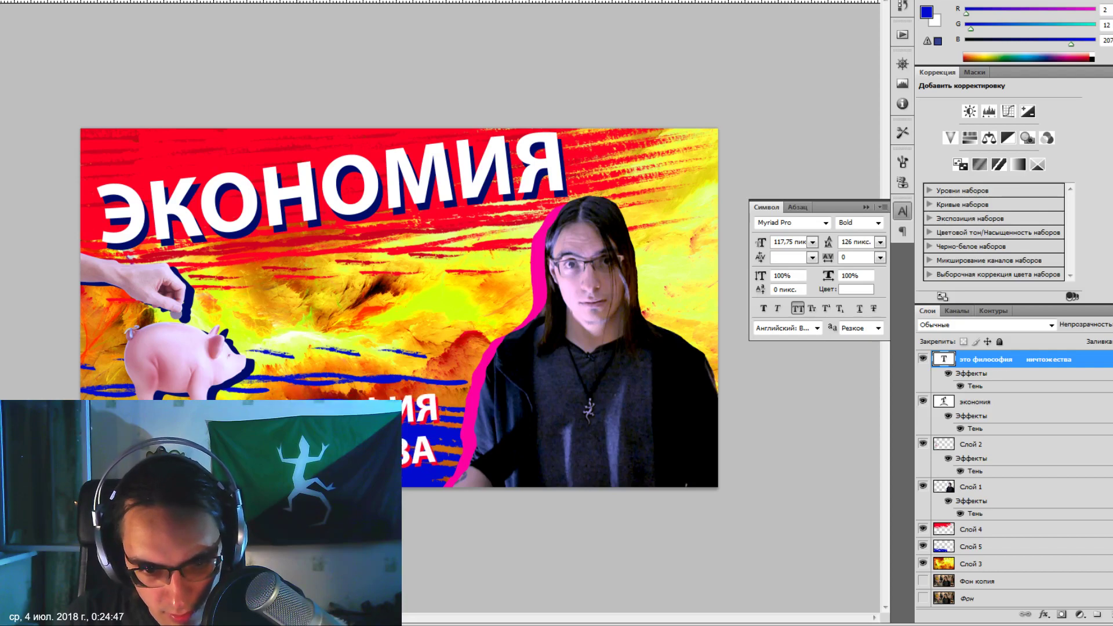
key("shift+Left")
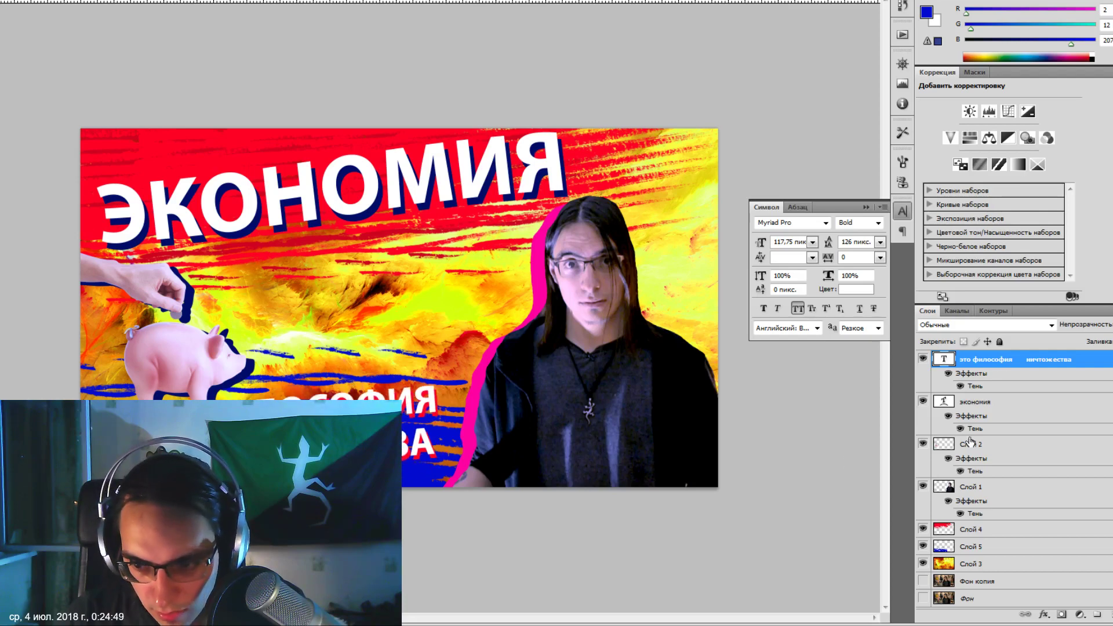
key("shift+Down")
left_click(977, 550)
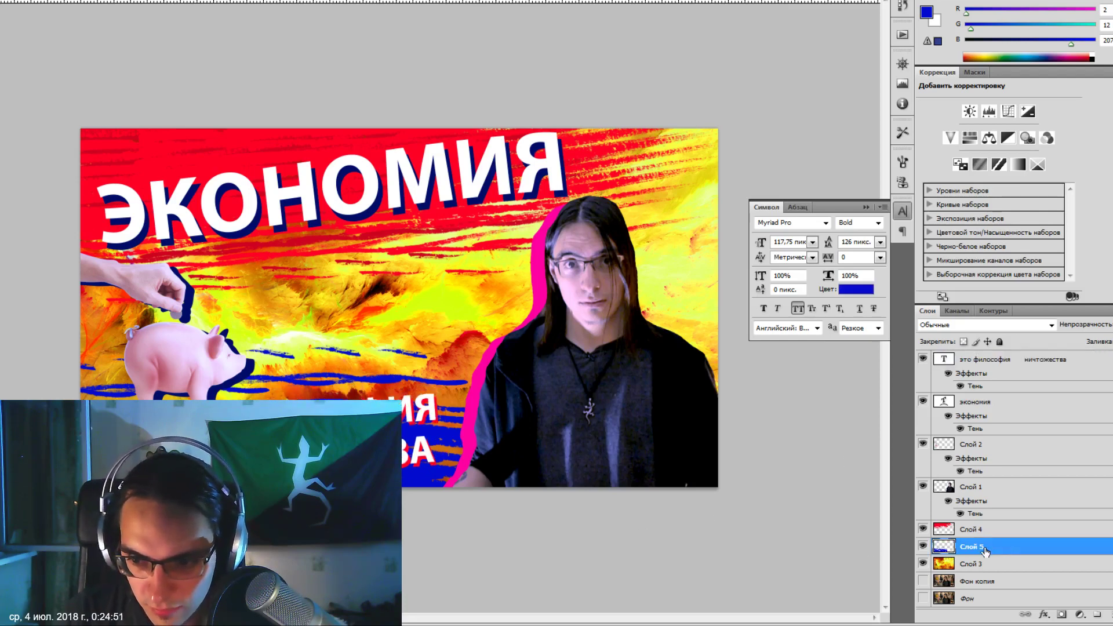
key("shift+Up")
key("shift+Up")
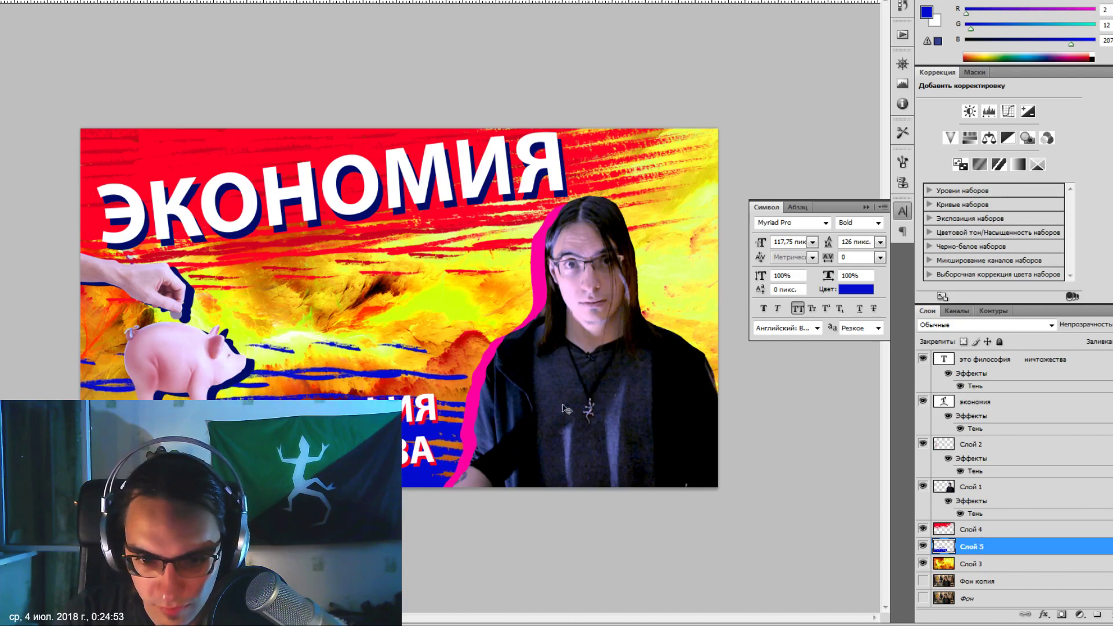
key("shift+Up")
key("shift+Up")
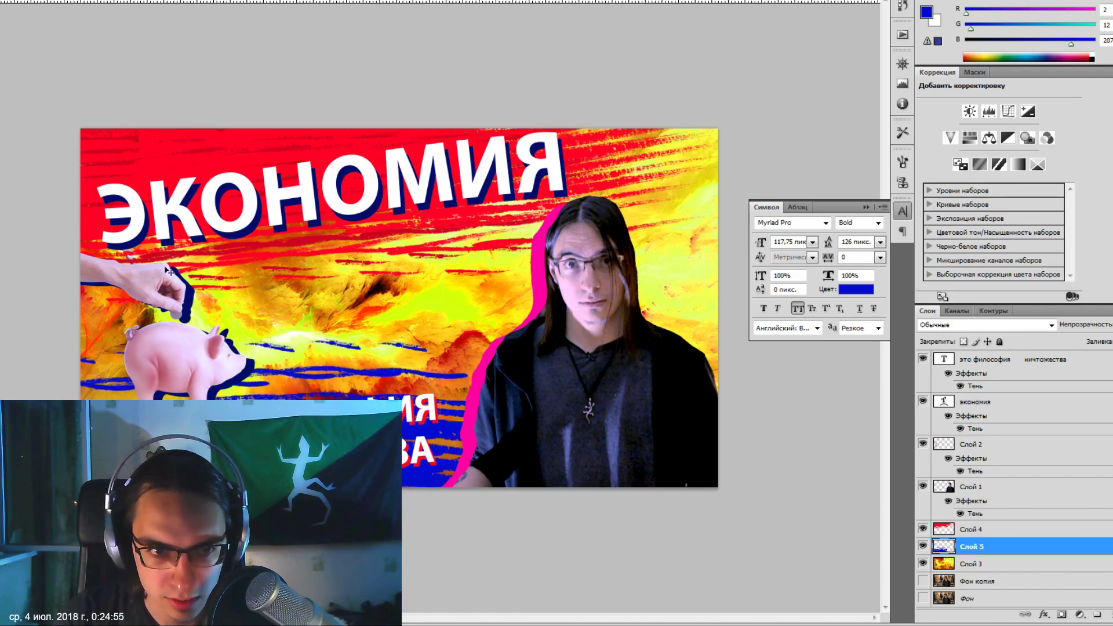
key("shift+Up")
key("shift+Up")
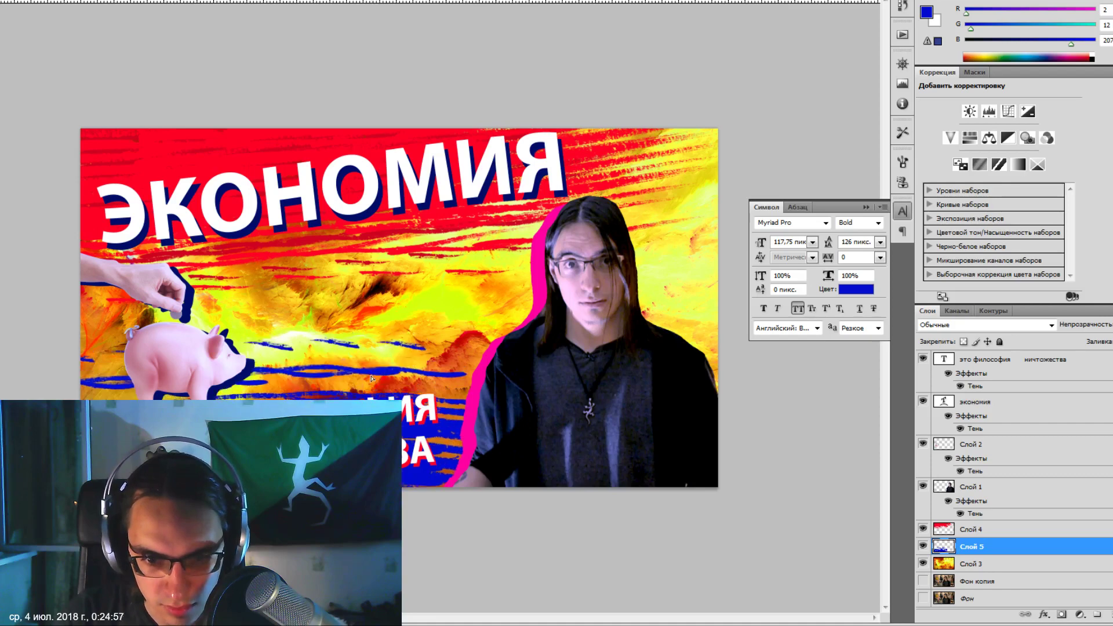
key("shift+Up")
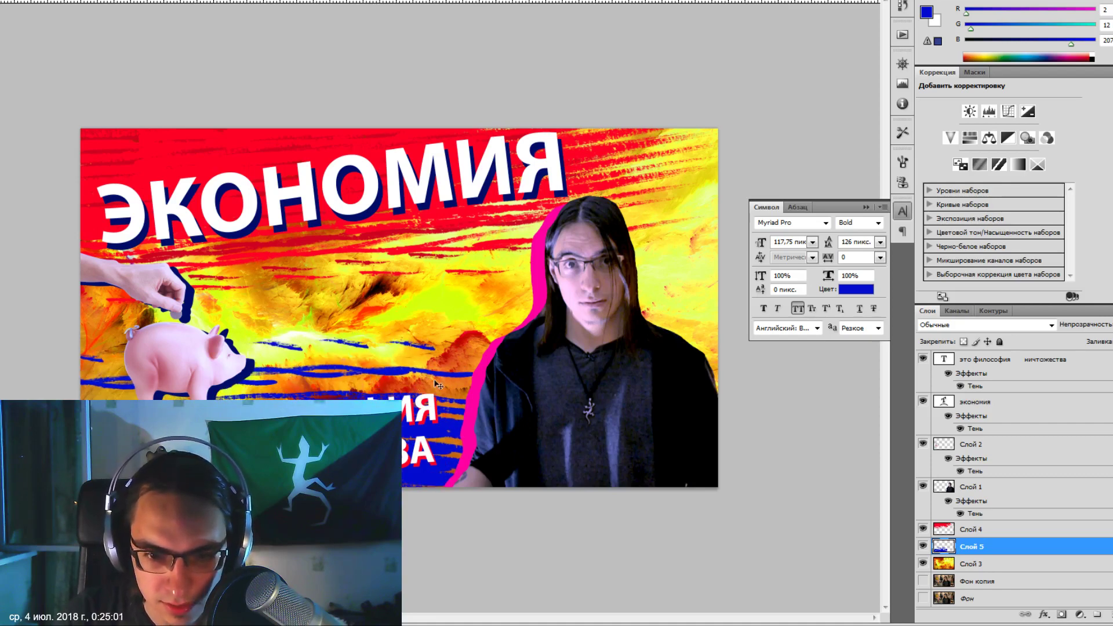
Erase part of the blue stripes across the middle of the image.
key("e")
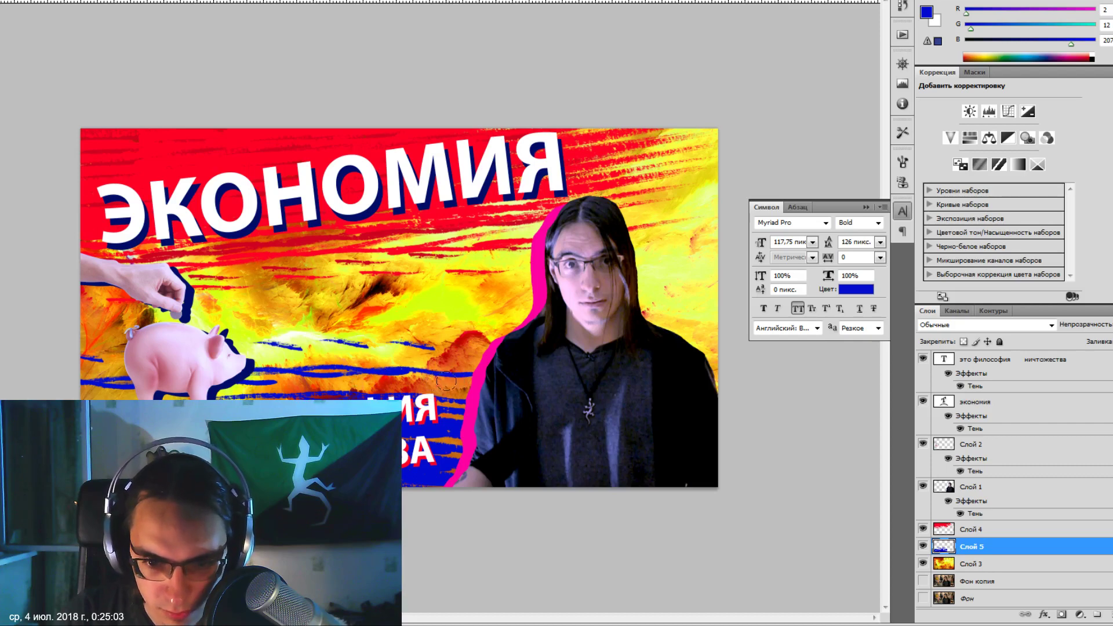
left_click_drag(473, 357, 54, 358)
key("ctrl+z")
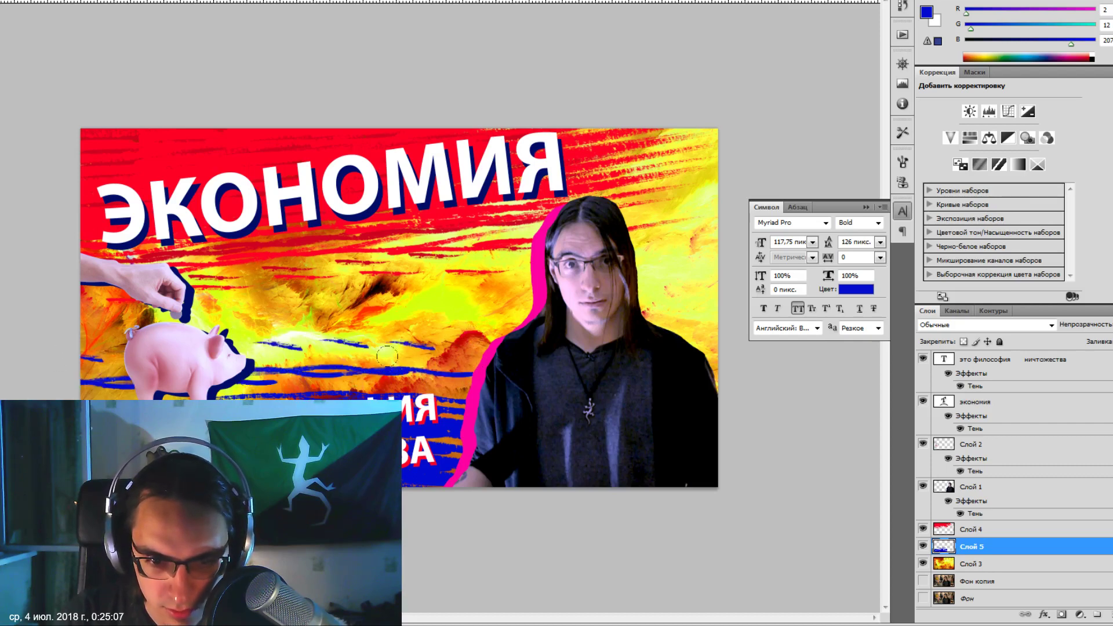
mouse_move(458, 354)
left_mouse_down()
mouse_move(229, 357)
mouse_move(413, 350)
left_mouse_up()
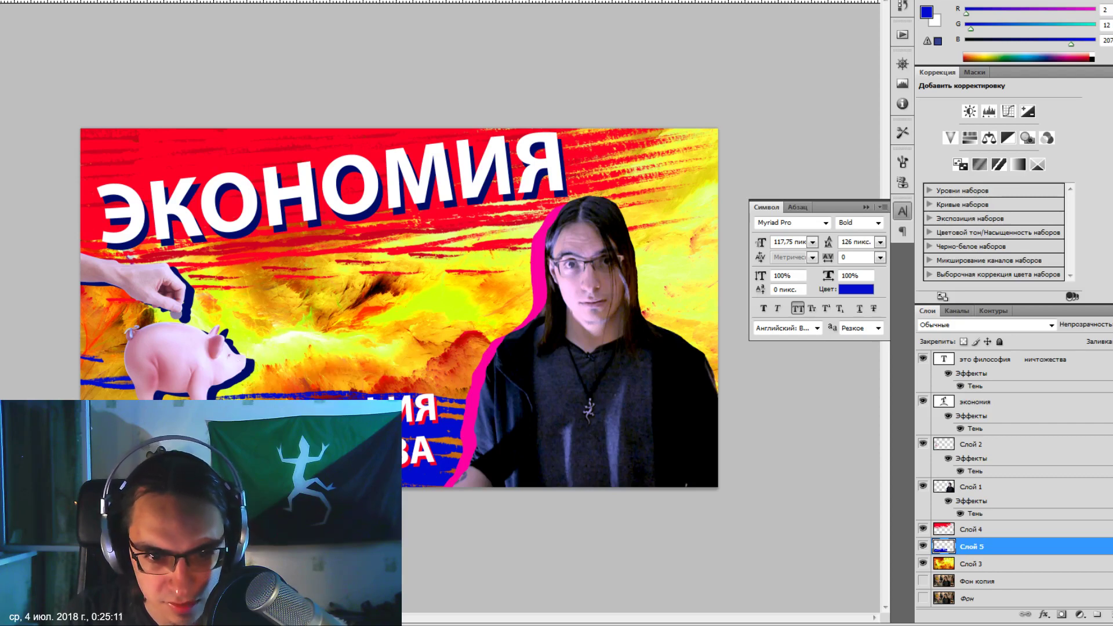
left_click(992, 445)
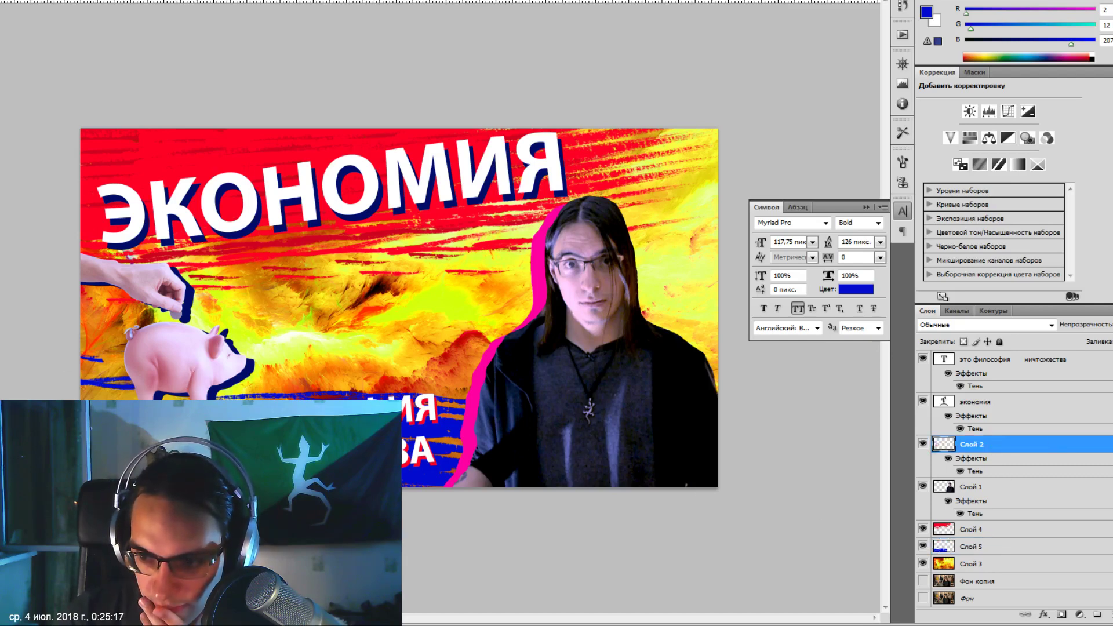
Try several colours for Слой 2's drop shadow in the colour picker.
double_click(971, 445)
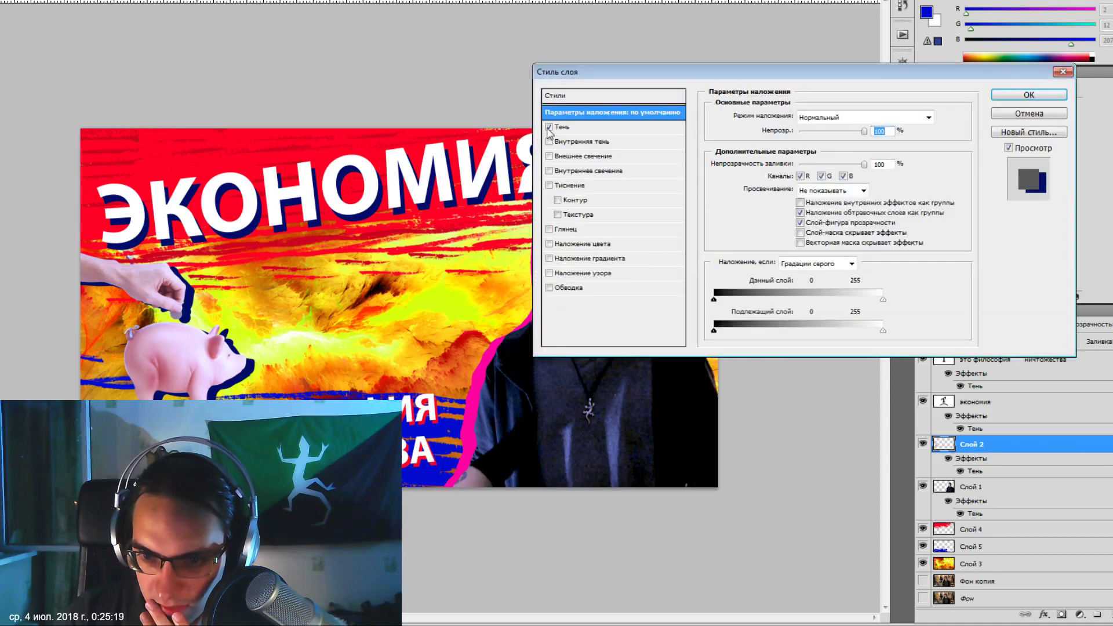
left_click(561, 127)
left_click(928, 118)
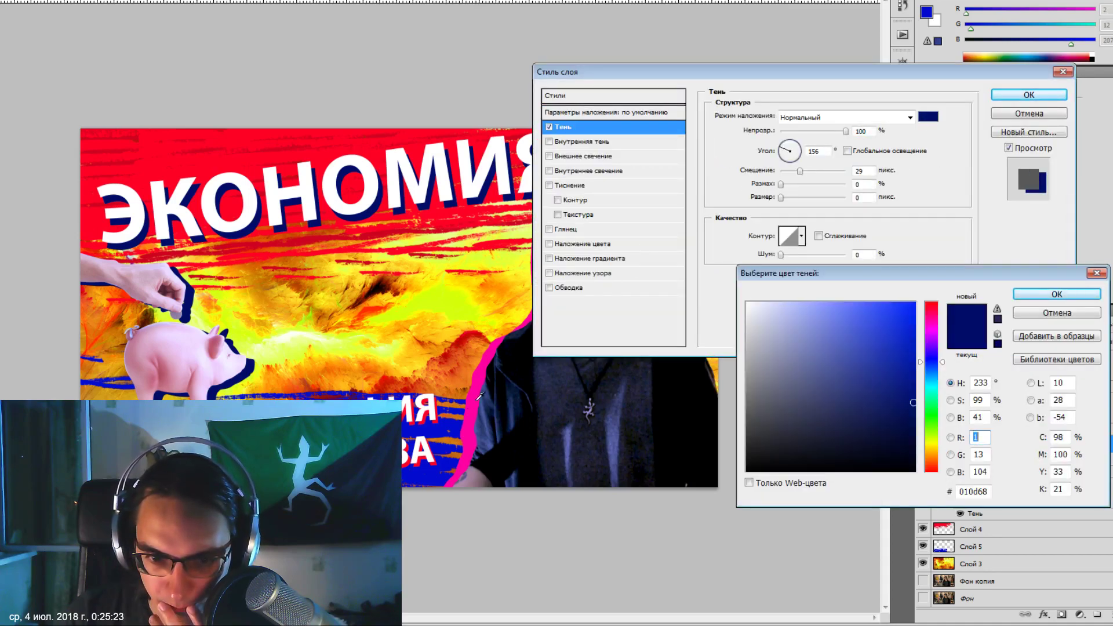
left_click(465, 318)
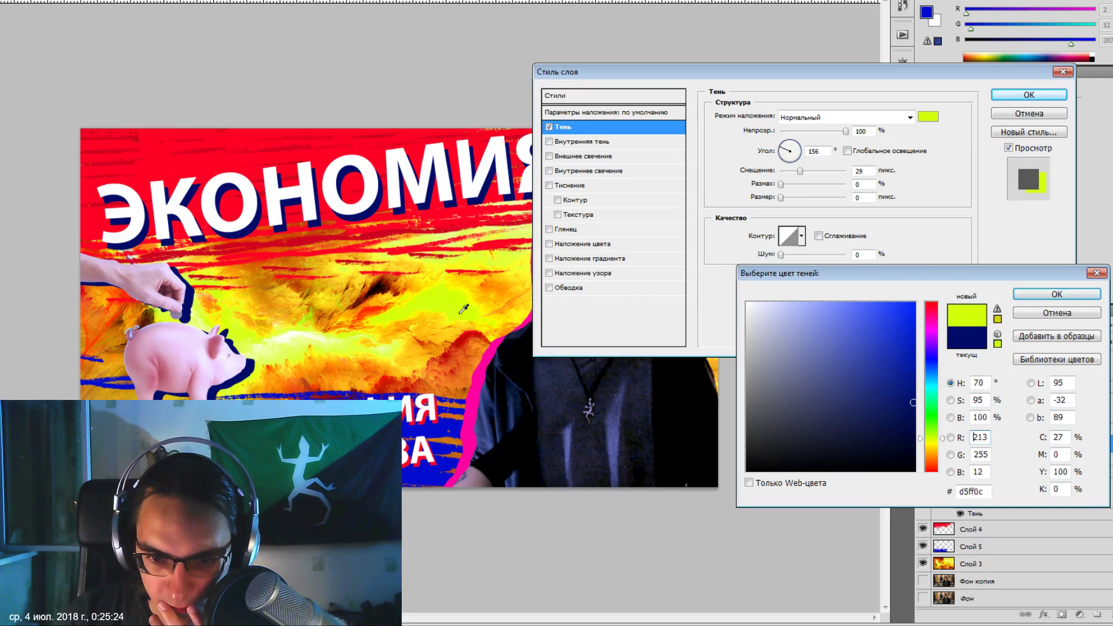
left_click(499, 351)
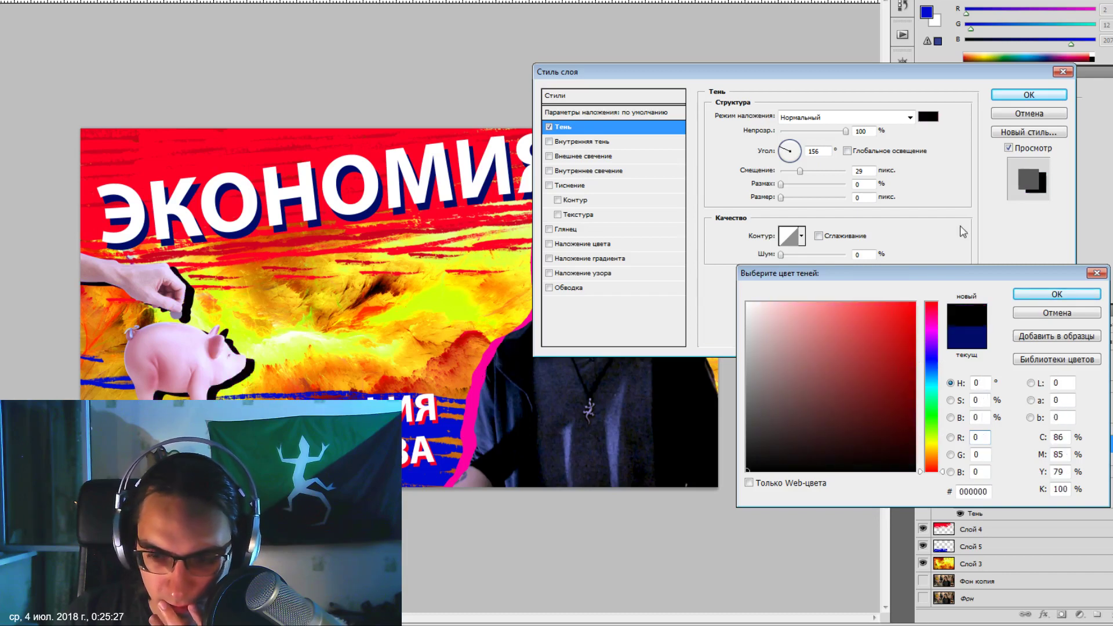
left_click(931, 360)
left_click(915, 310)
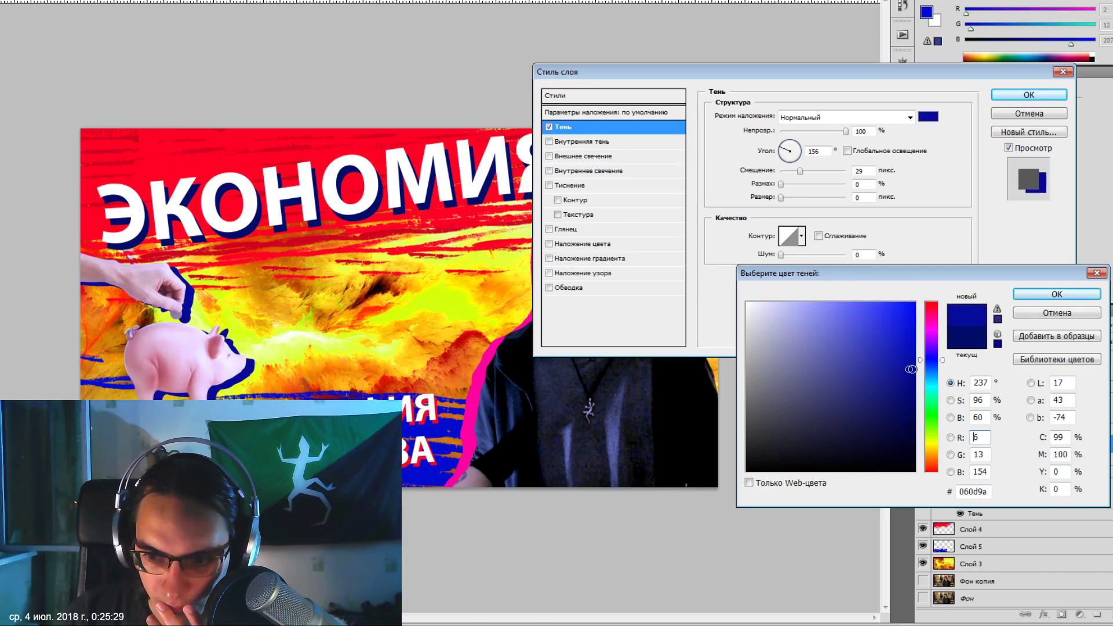
left_click(931, 322)
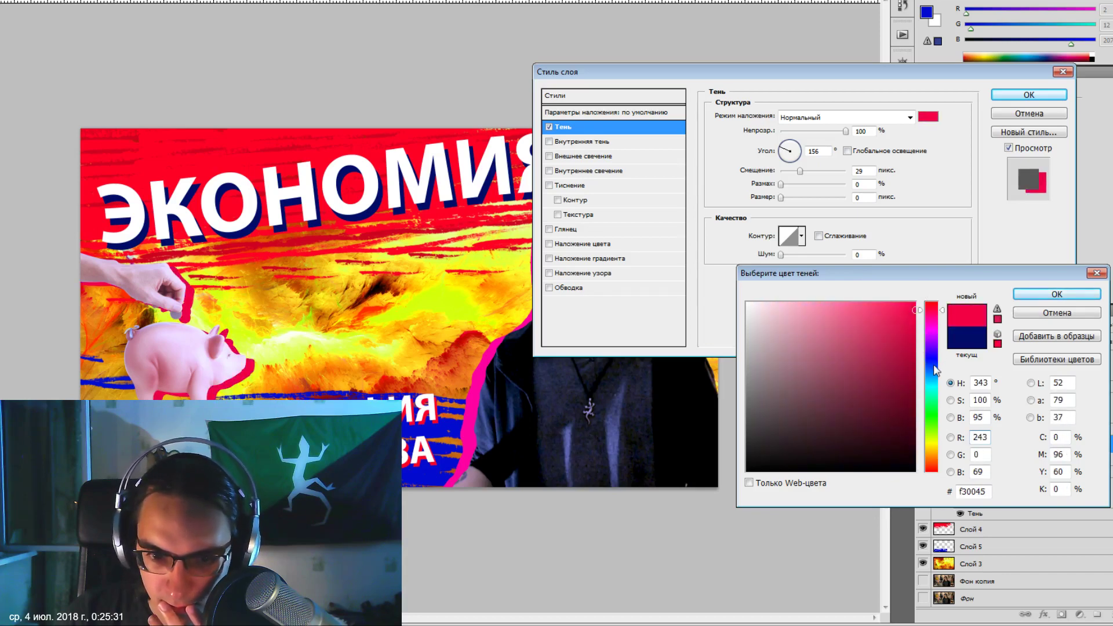
left_click(930, 422)
left_click(931, 445)
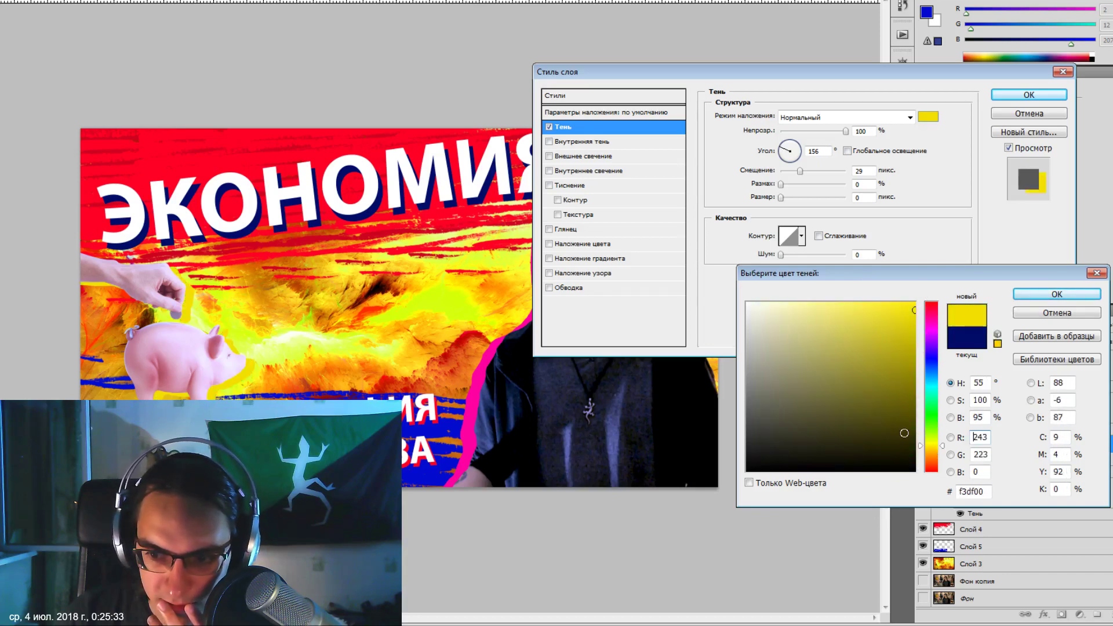
left_click(906, 395)
left_click(914, 331)
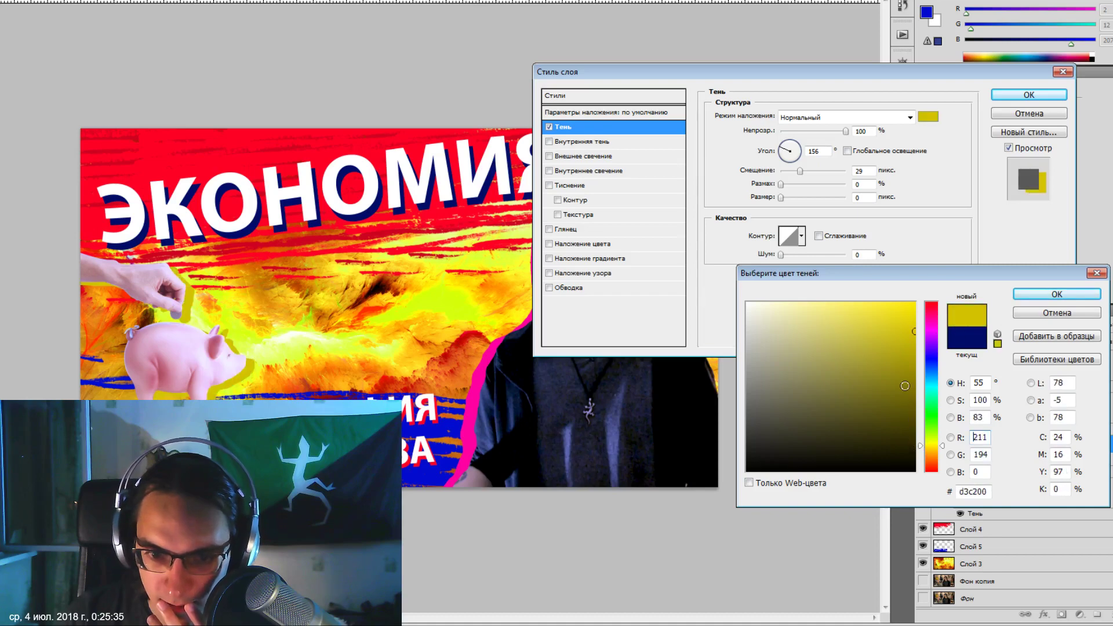
left_click(931, 396)
left_click(914, 471)
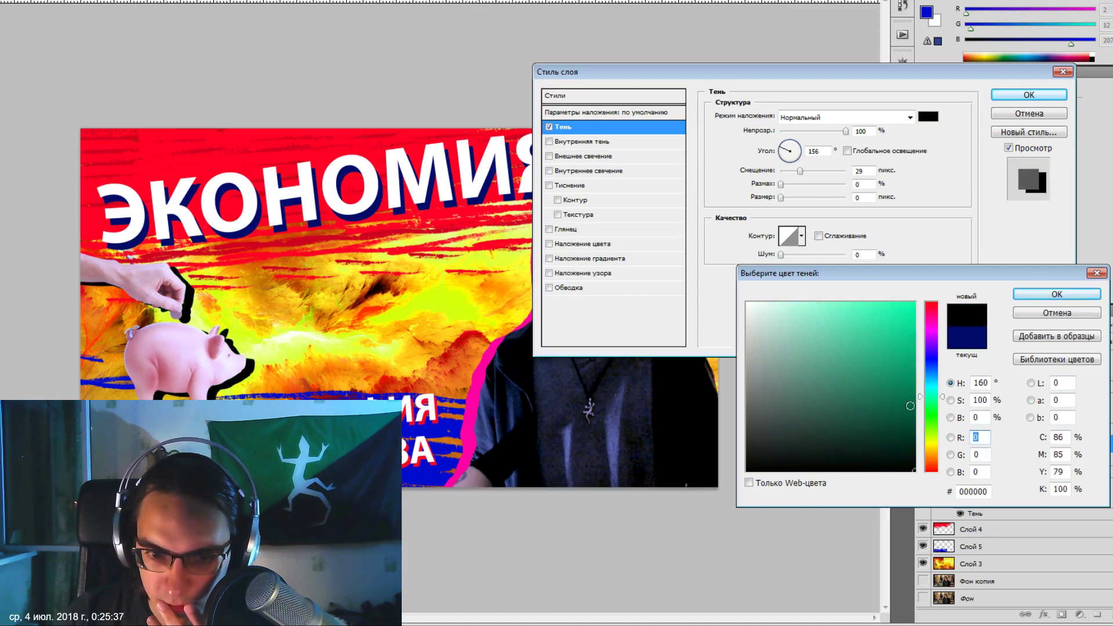
left_click(747, 471)
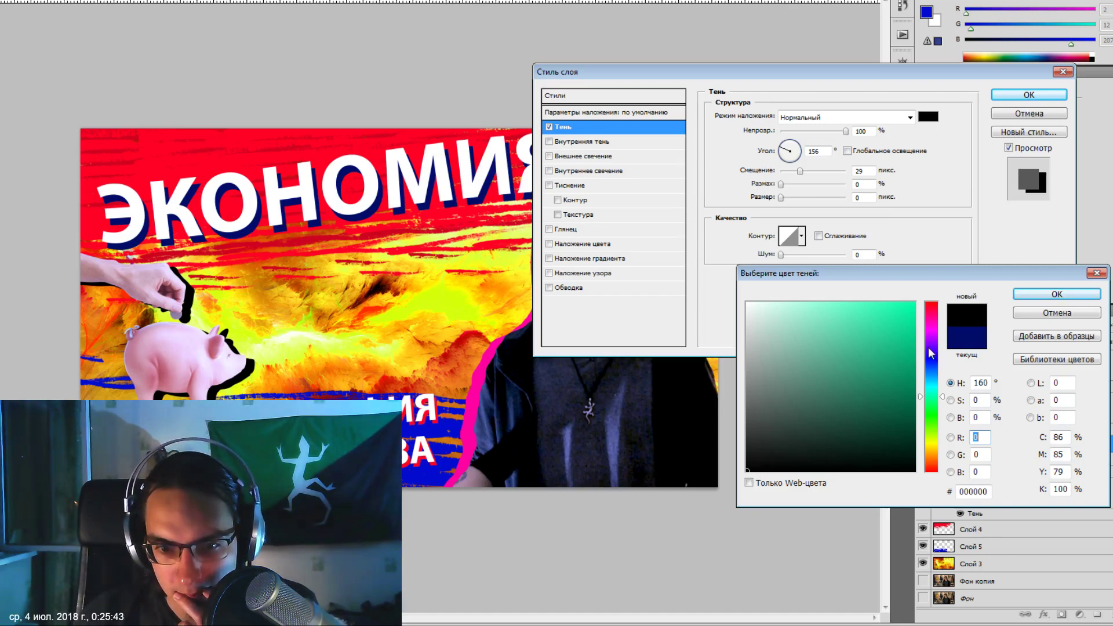
Set the piggy bank shadow to navy #010d68 sampled from the title, at 139°.
left_click(359, 215)
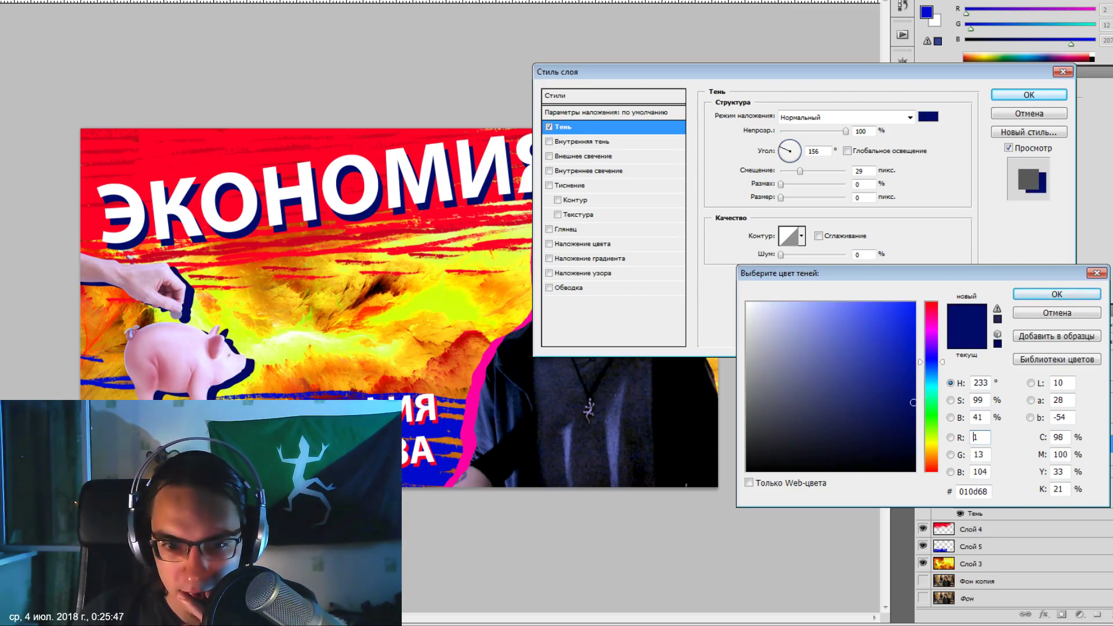
left_click(1023, 299)
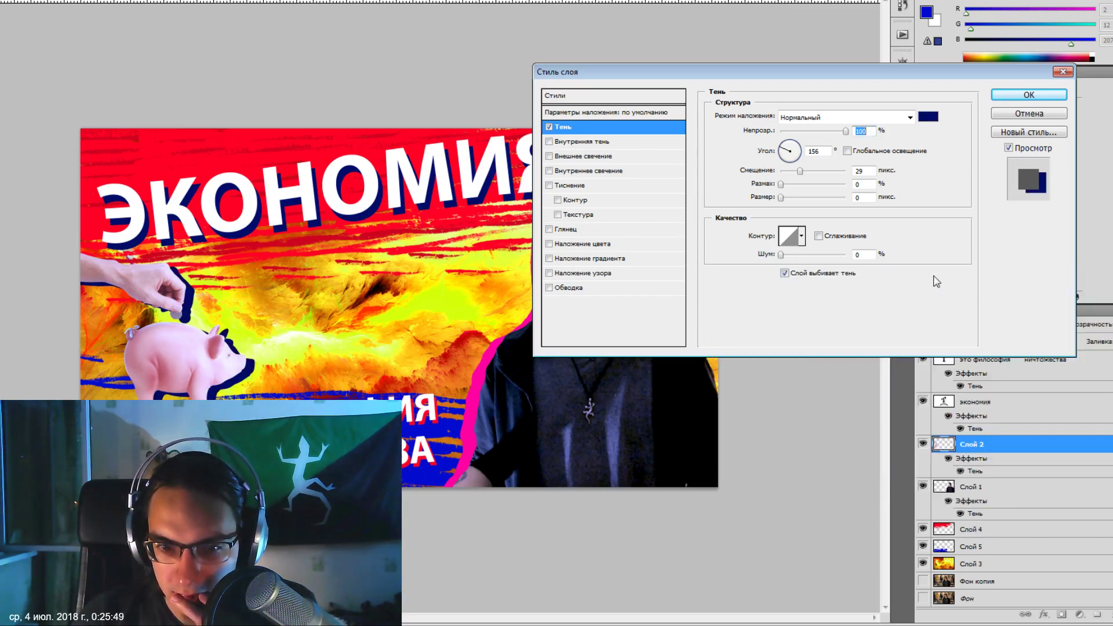
left_click_drag(786, 149, 786, 148)
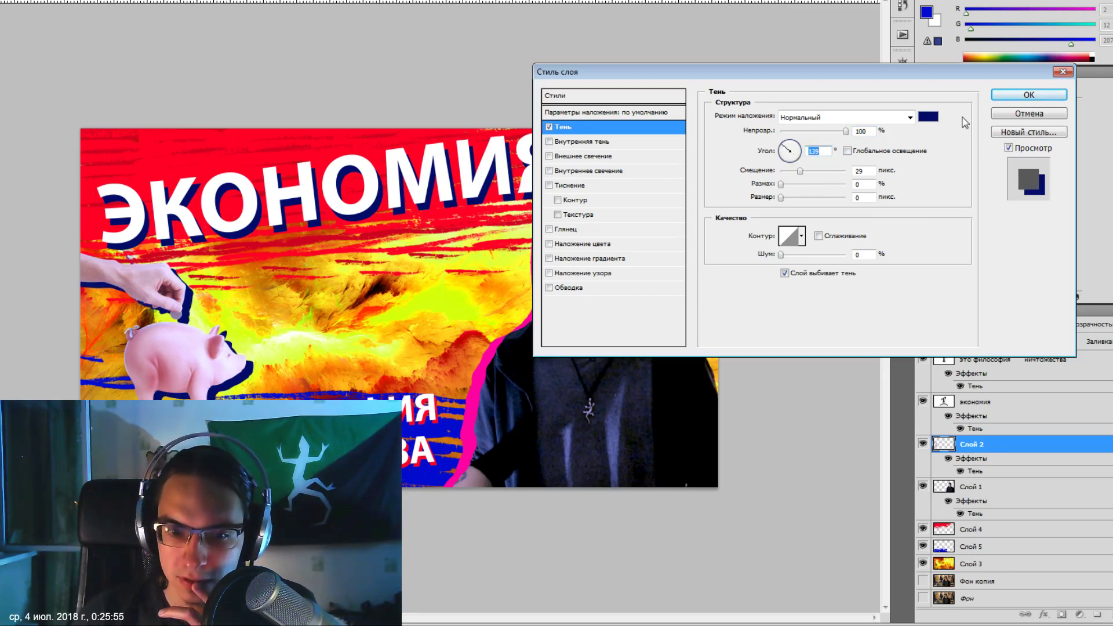
left_click(1003, 95)
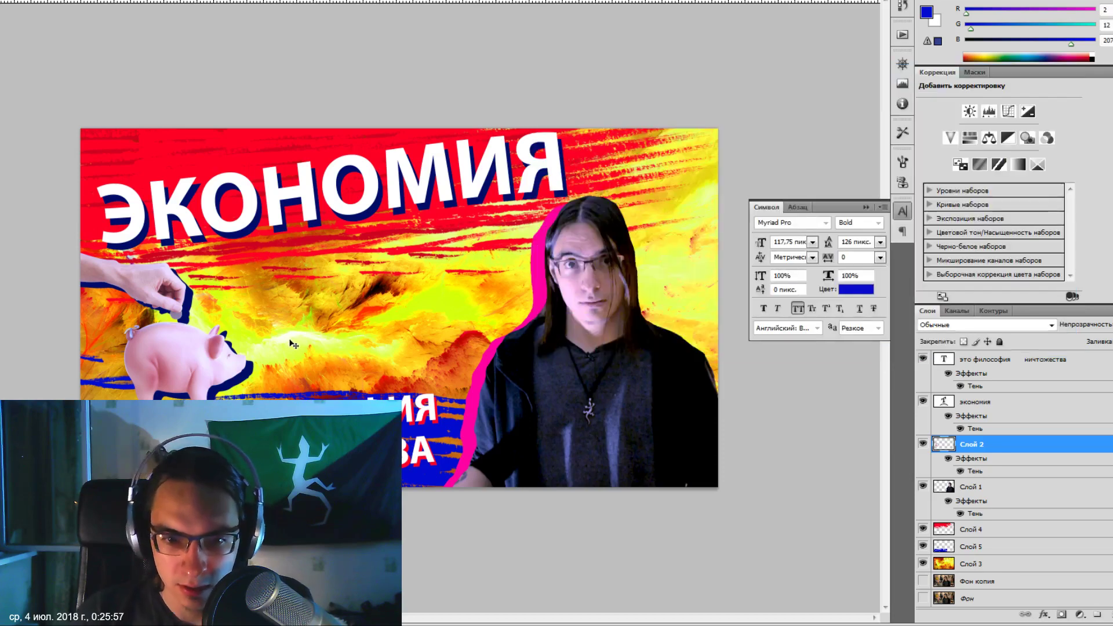
Try enlarging the hand-and-piggy-bank, cancel it, and settle it slightly lower.
left_click_drag(203, 379, 247, 380)
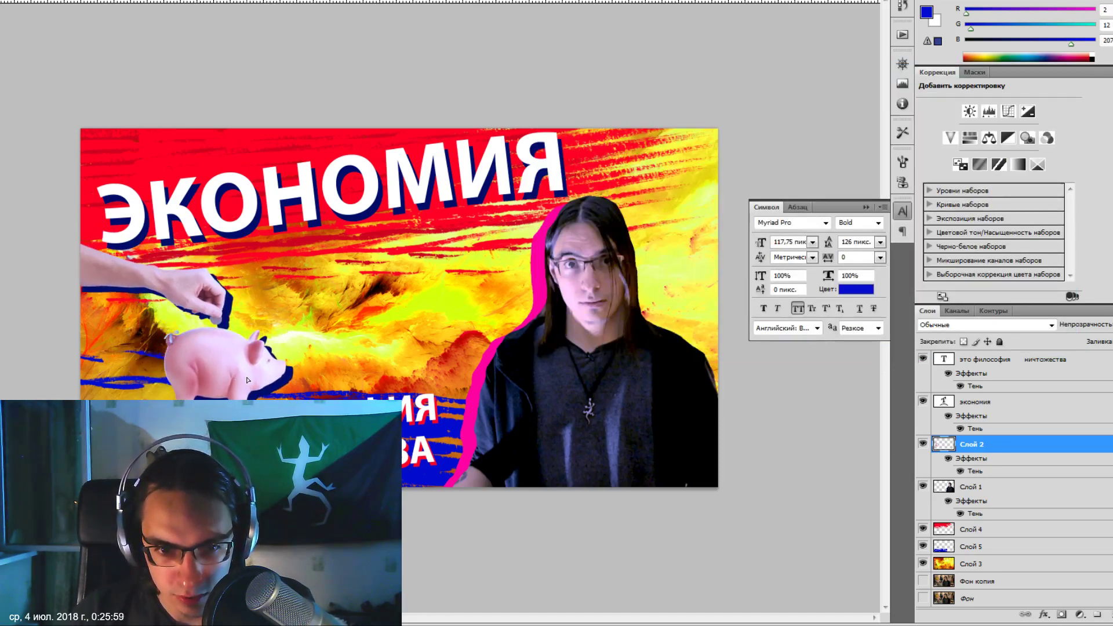
key("ctrl+t")
left_click_drag(298, 229, 394, 208)
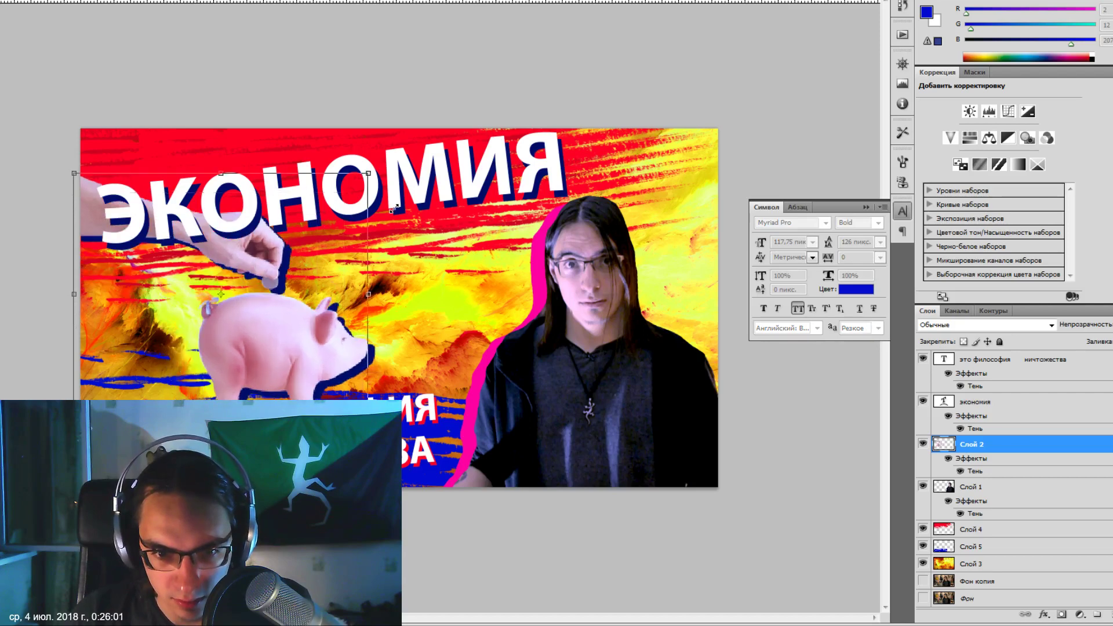
mouse_move(308, 361)
left_mouse_down()
mouse_move(232, 354)
mouse_move(363, 353)
mouse_move(207, 354)
left_mouse_up()
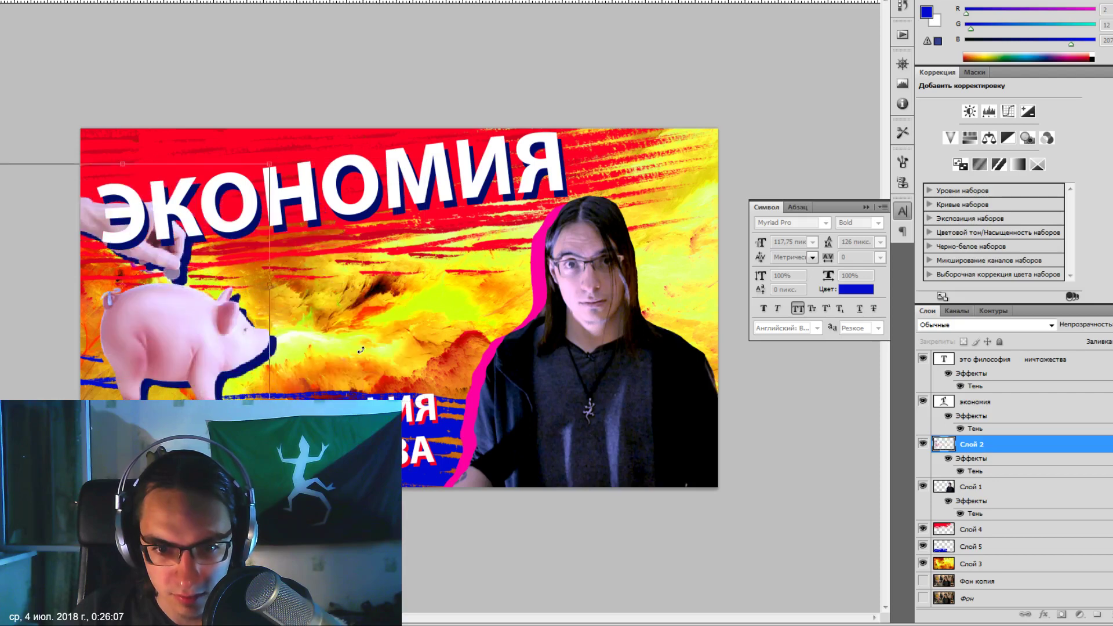
key("Escape")
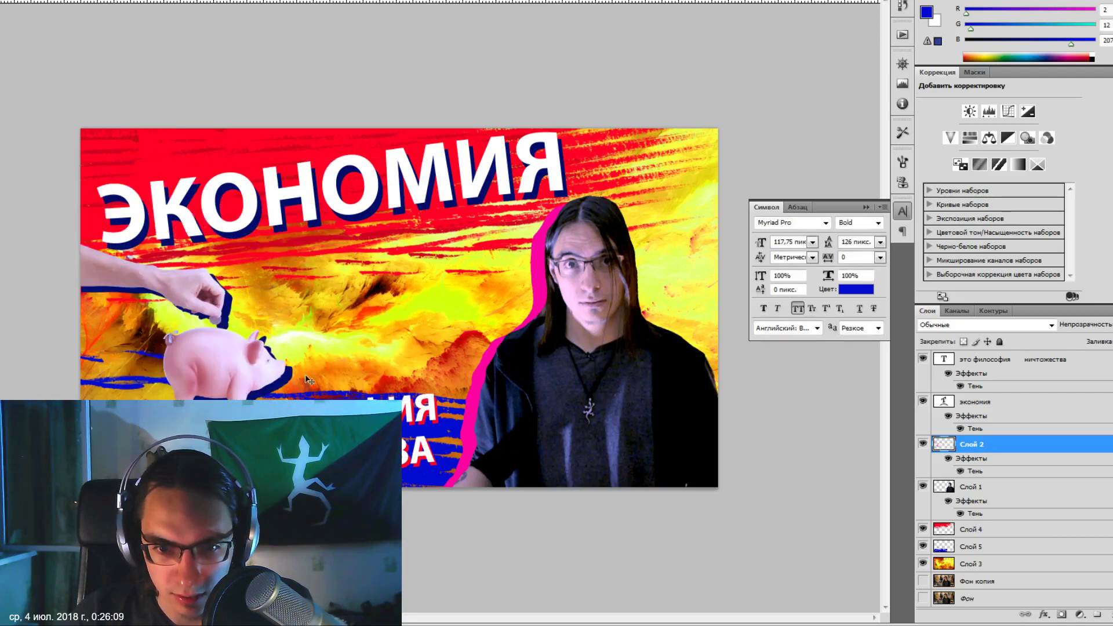
left_click_drag(219, 357, 214, 382)
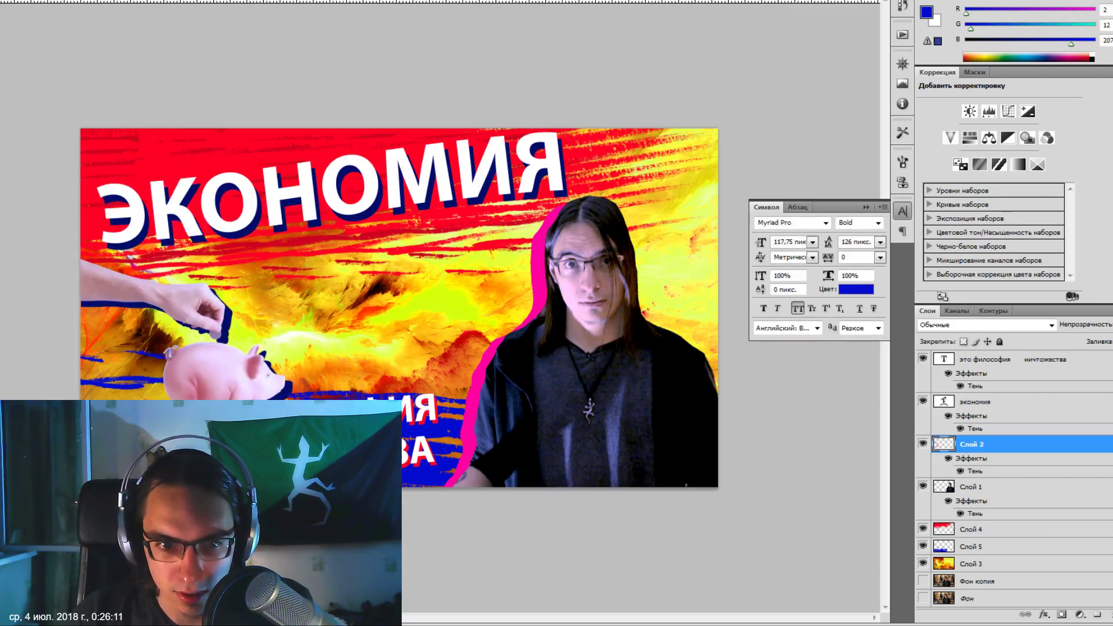
left_click_drag(188, 359, 192, 347)
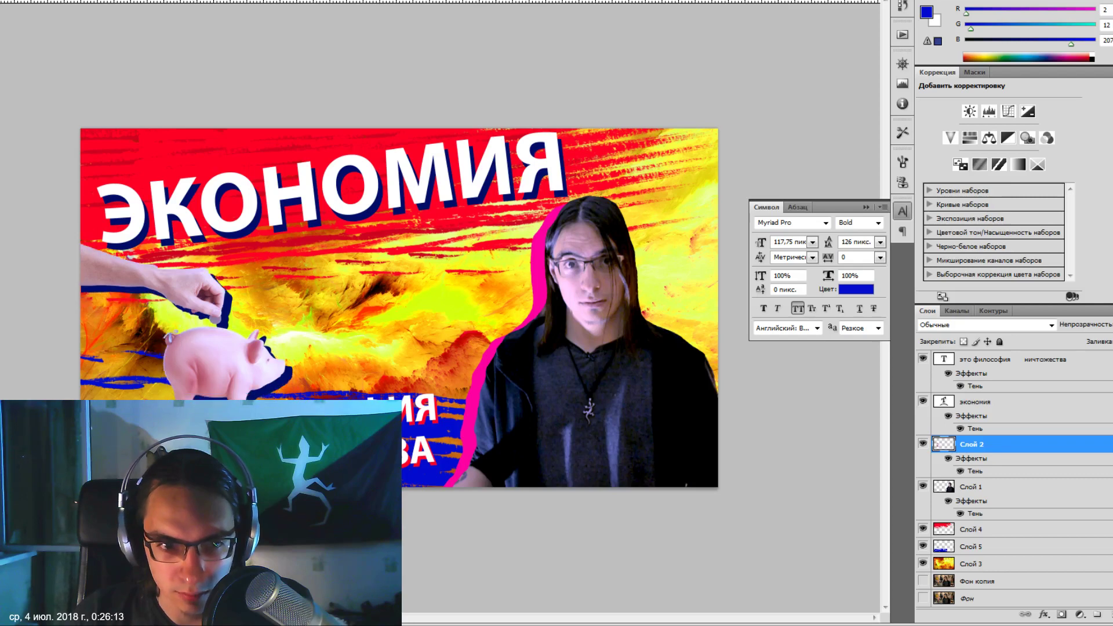
Load a different brush set from the Brushes flyout, replacing the current brushes.
key("F5")
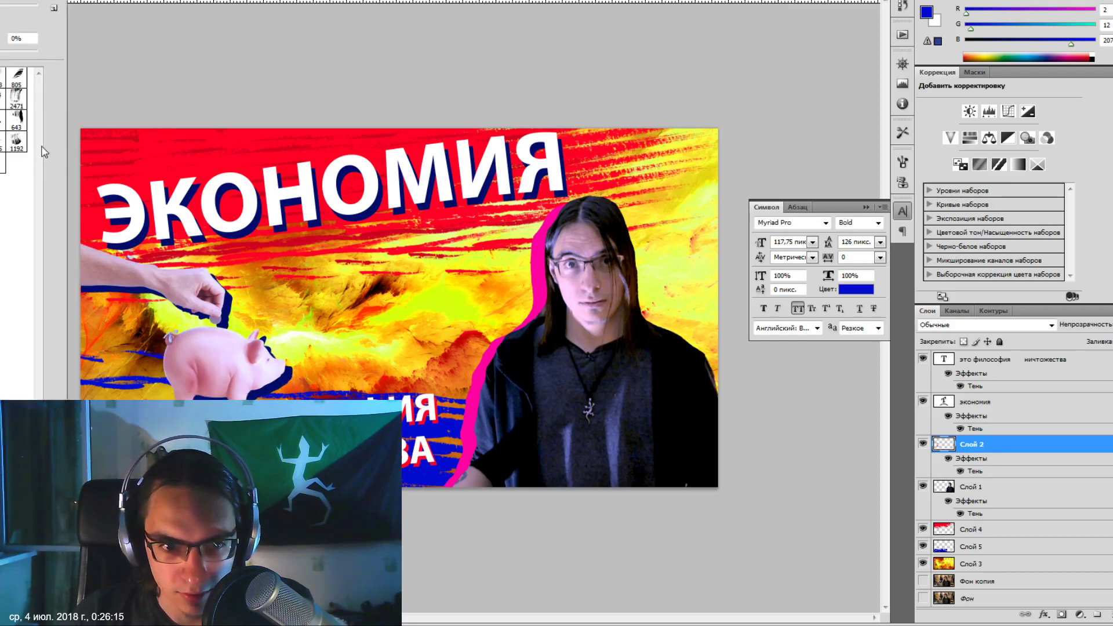
left_click(53, 7)
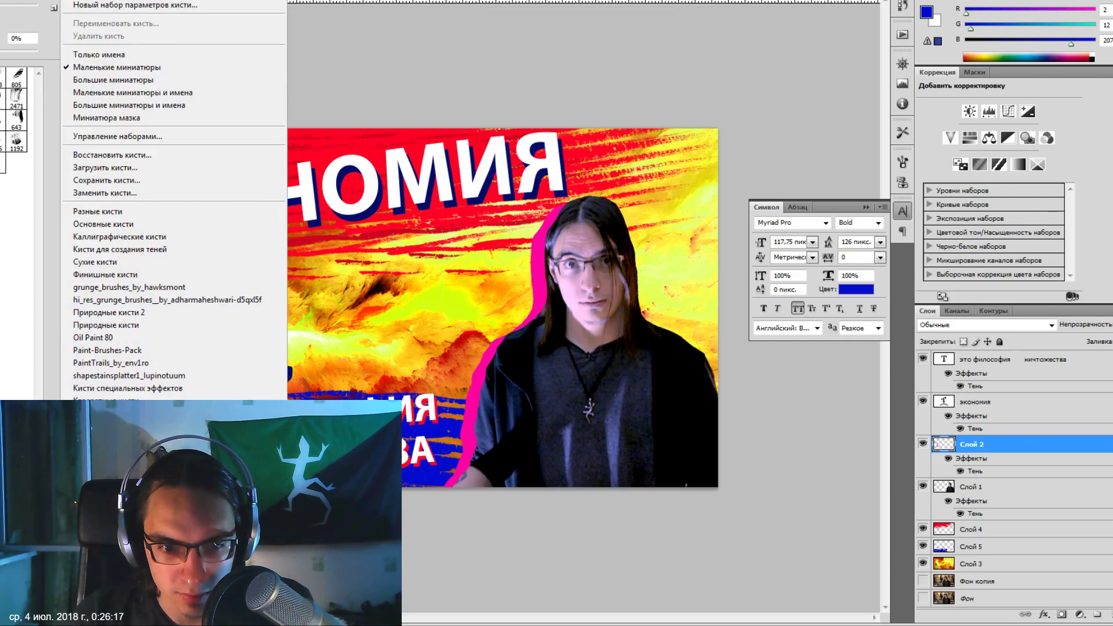
left_click(105, 406)
left_click(435, 199)
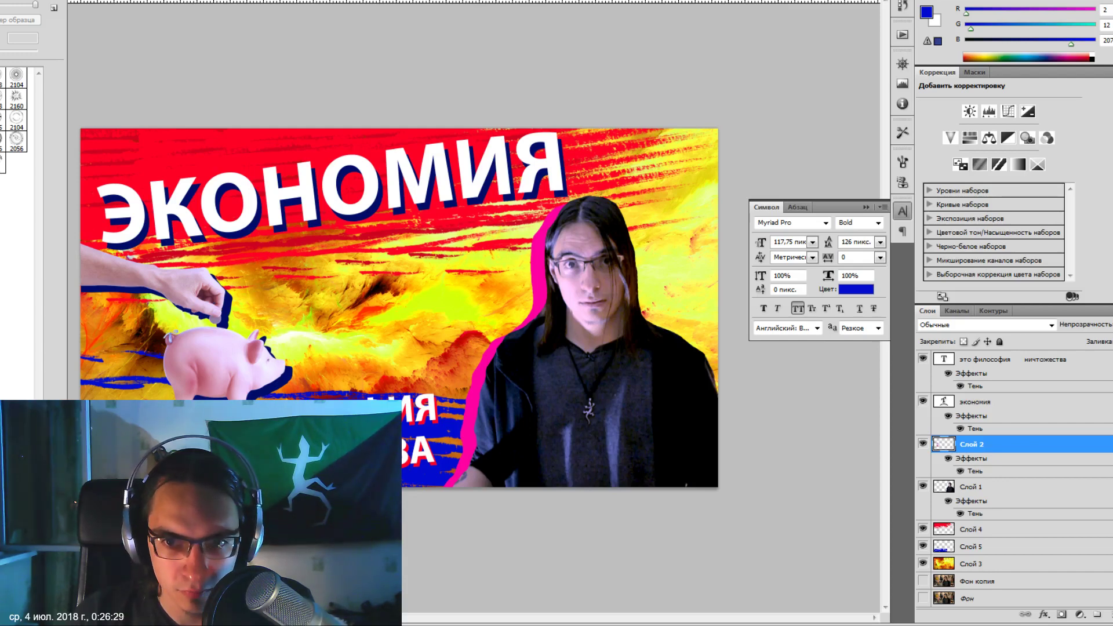
key("F5")
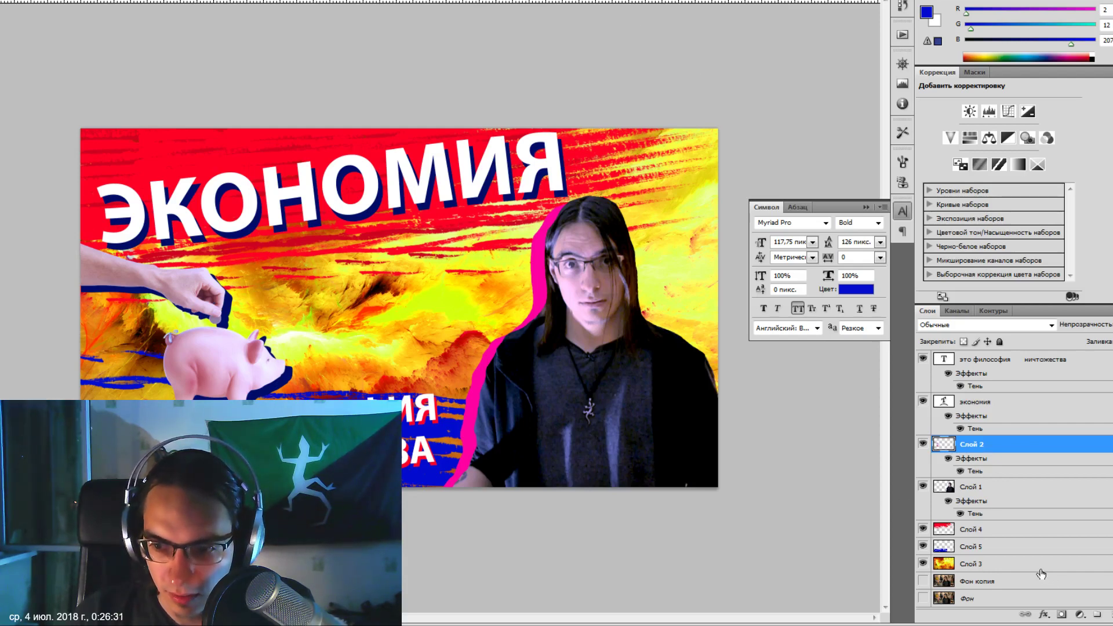
Add a new empty layer above the fiery background Слой 3.
left_click(983, 566)
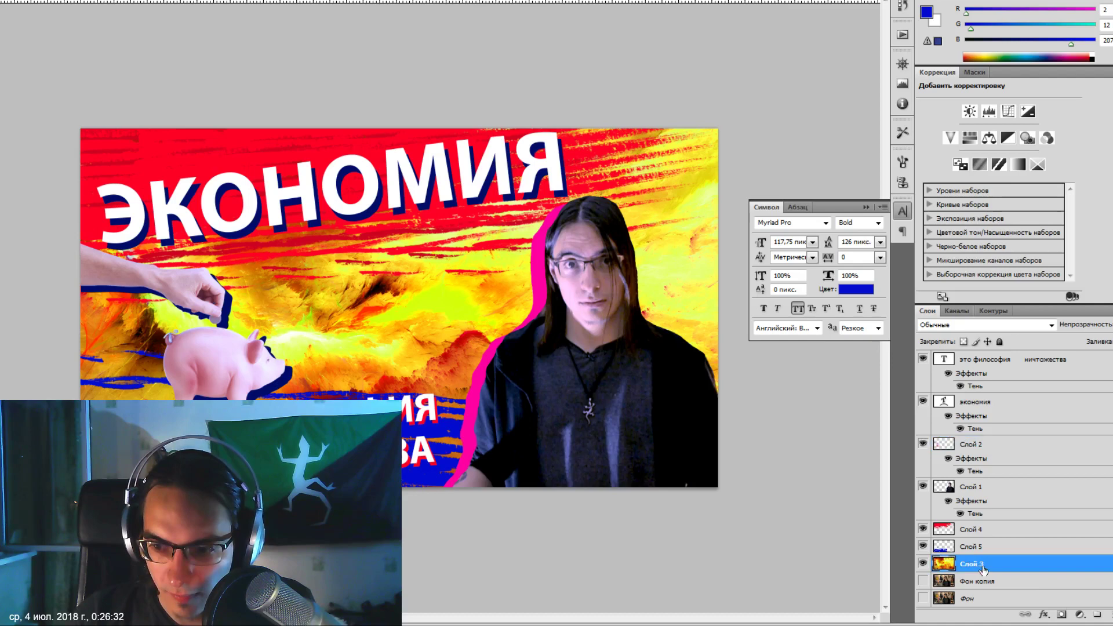
left_click(1097, 615)
left_click(366, 345)
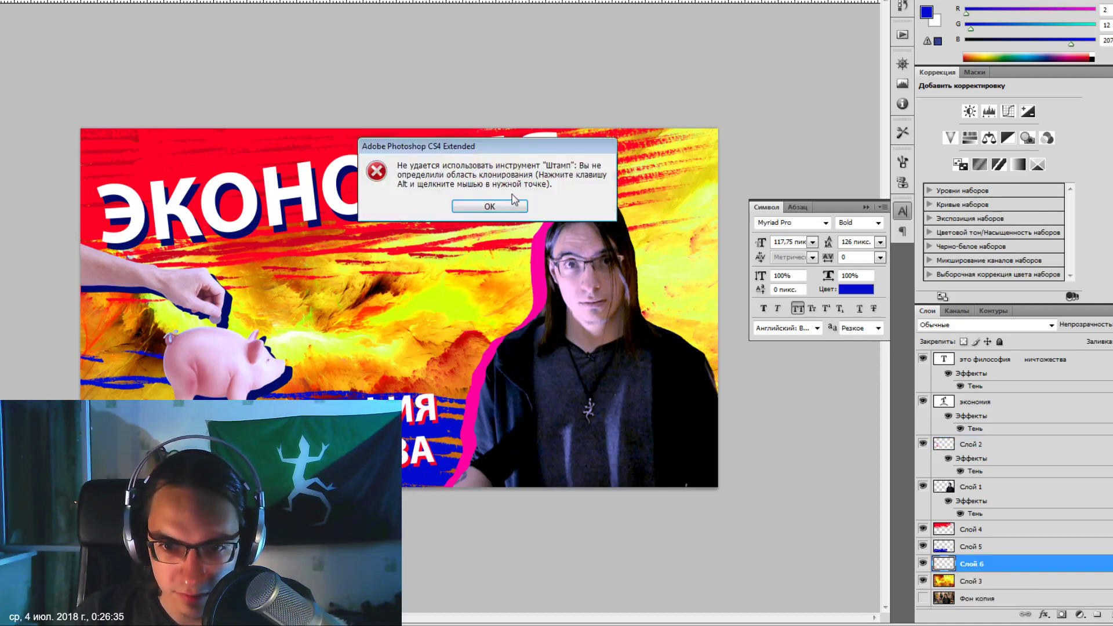
left_click(498, 206)
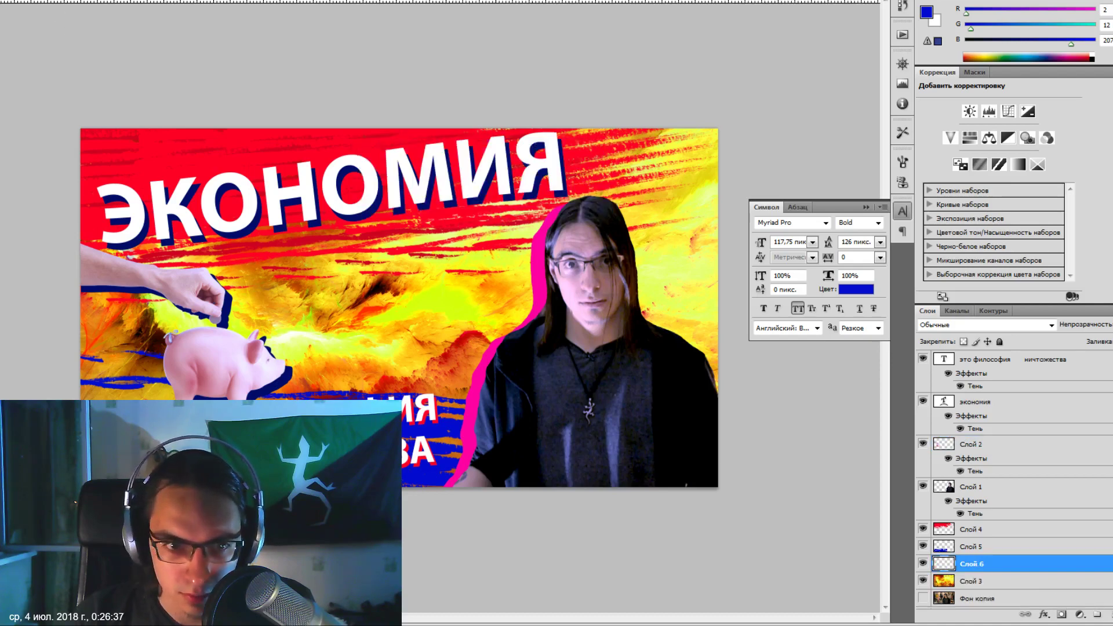
left_click(345, 304)
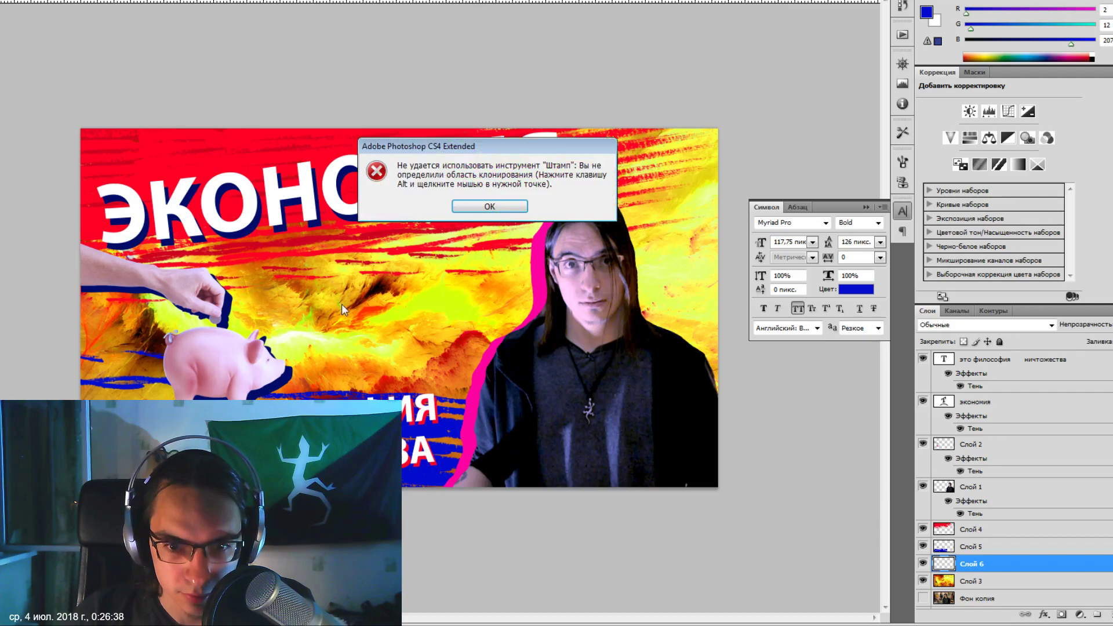
left_click(489, 207)
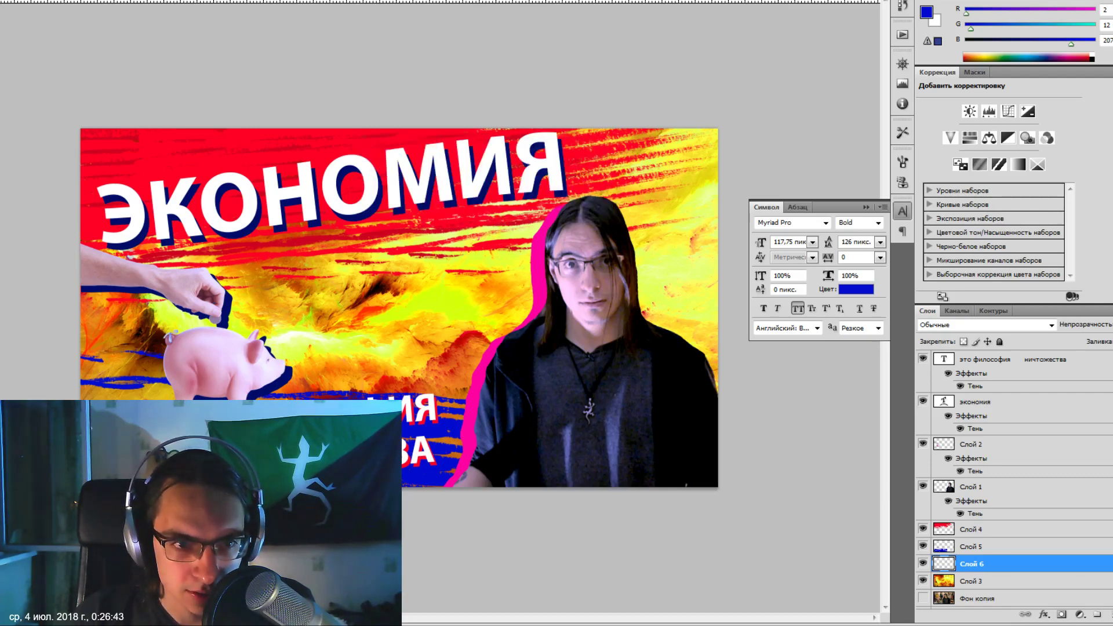
Stamp a large blue swirl pattern on the new layer, undoing the unwanted stamps.
left_click(54, 8)
key("Escape")
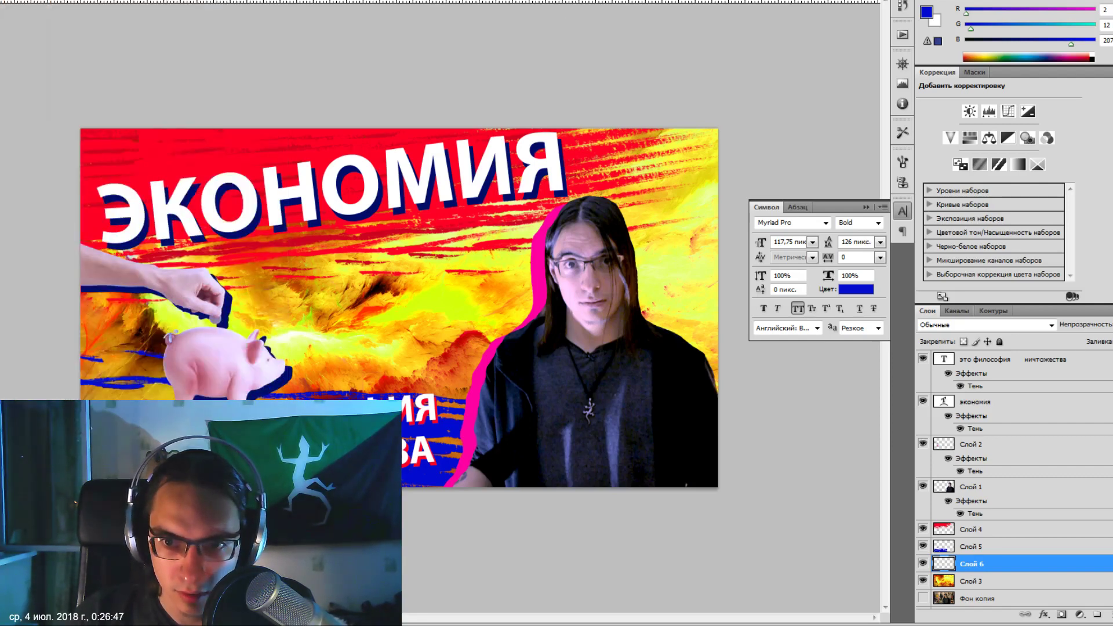
left_click(400, 263)
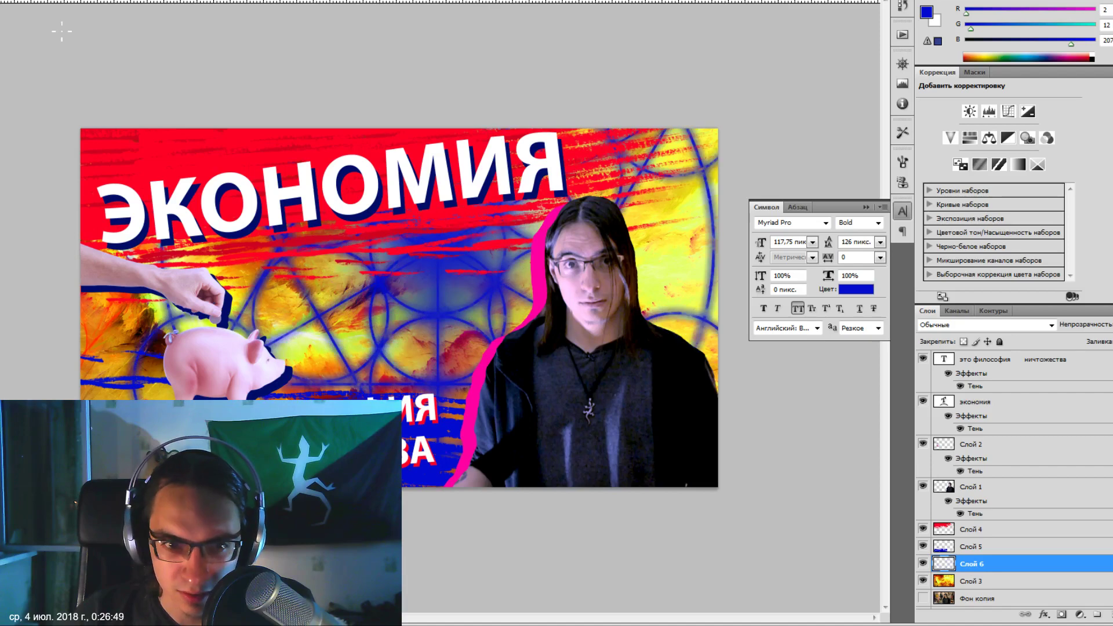
key("ctrl+z")
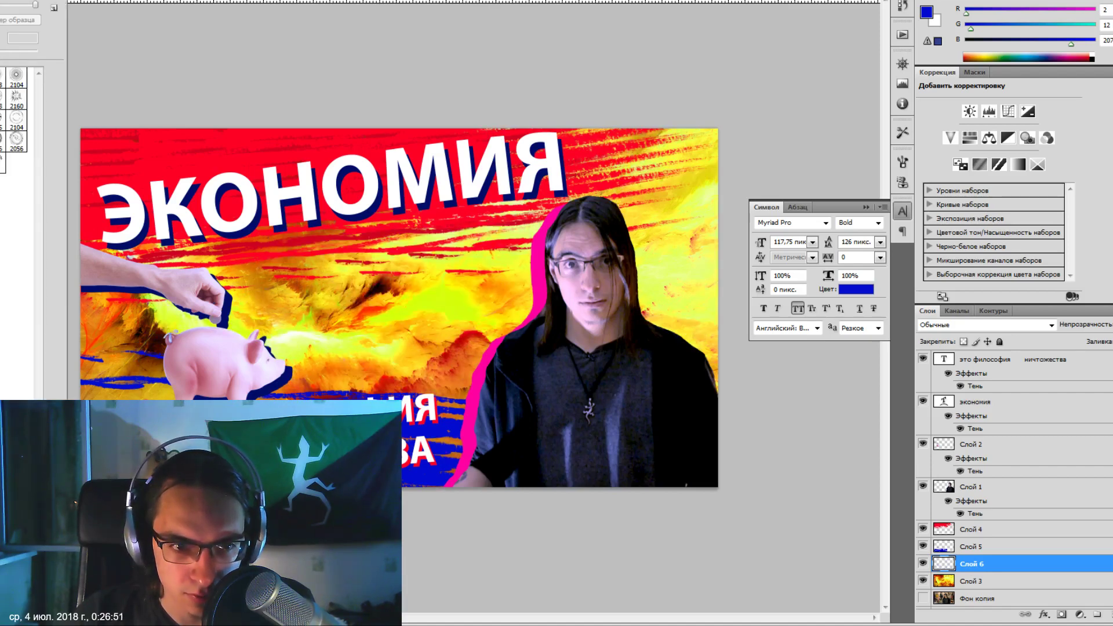
left_click(519, 362)
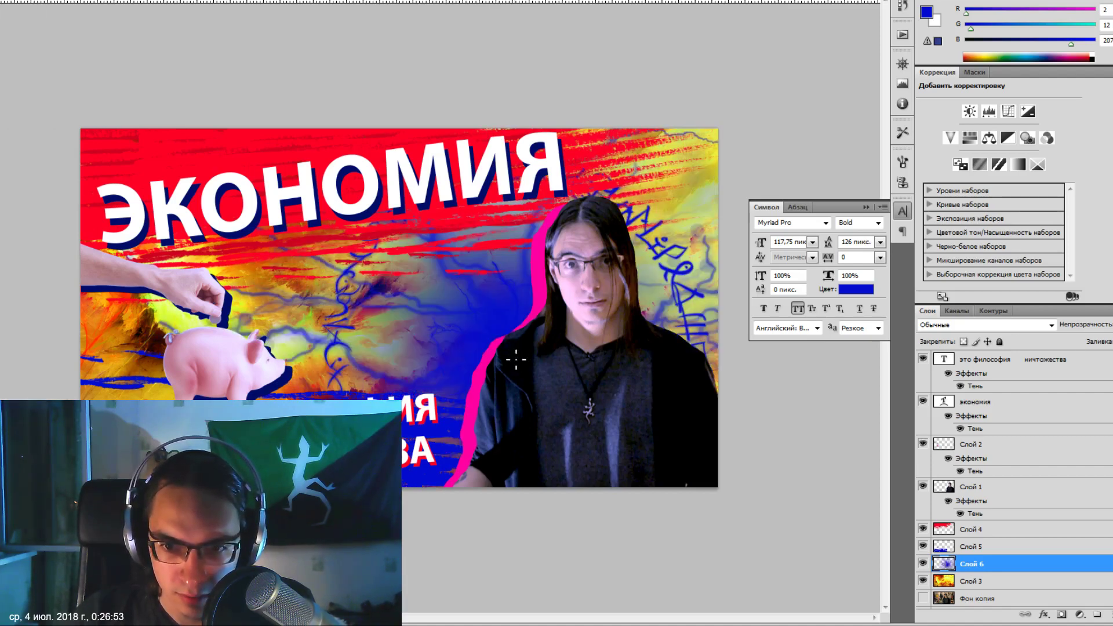
key("ctrl+z")
left_click(571, 321)
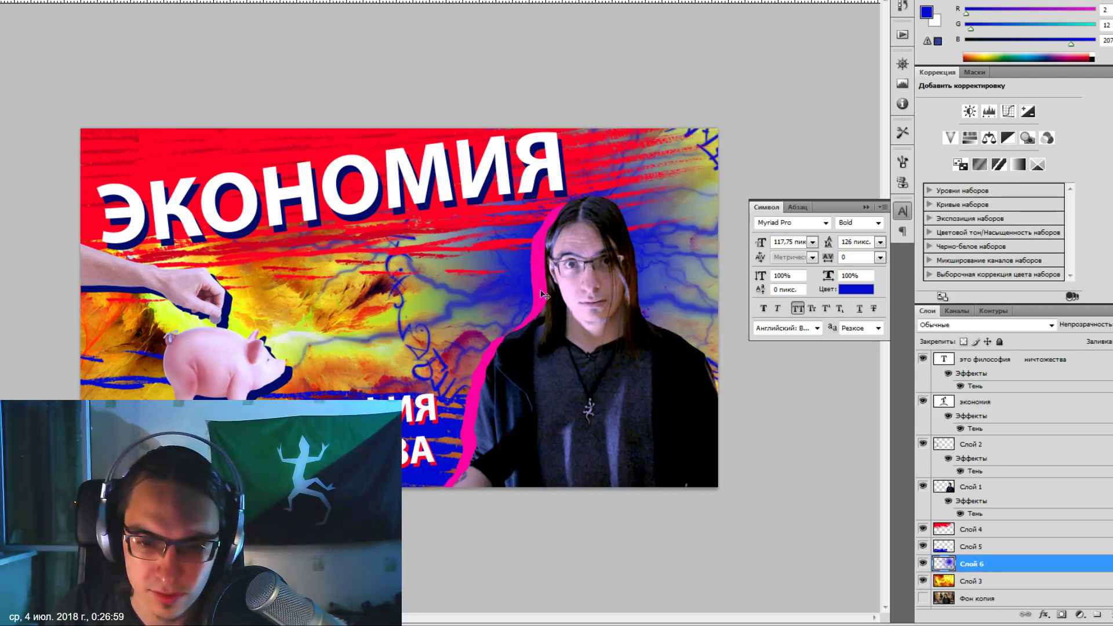
key("ctrl+u")
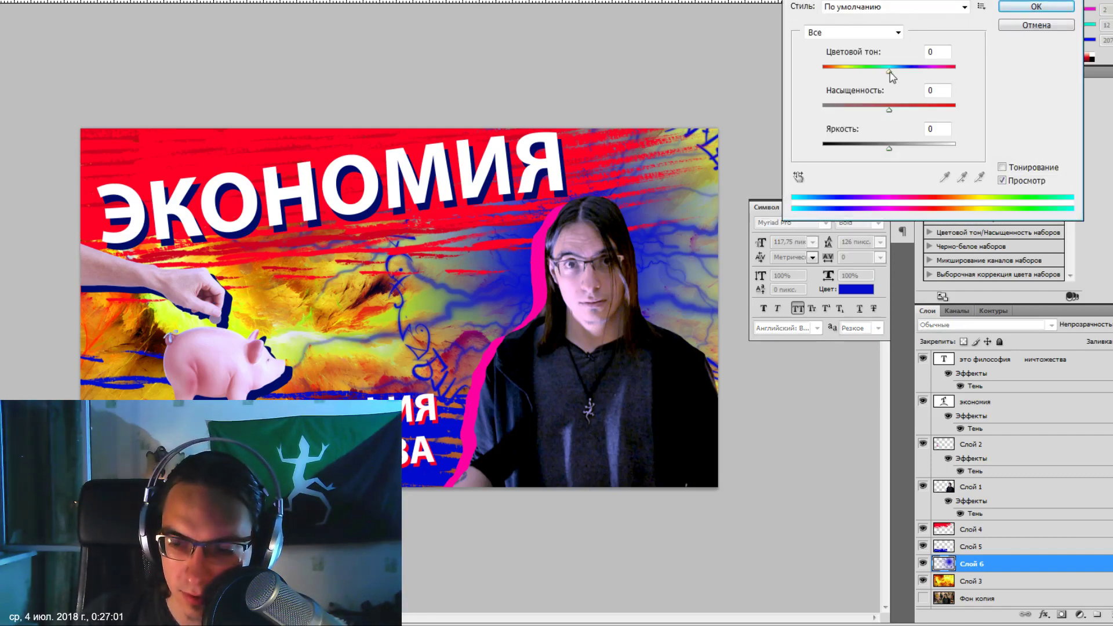
Move Слой 6 above Слой 4 and set its blend mode to Затемнение.
left_click(1036, 25)
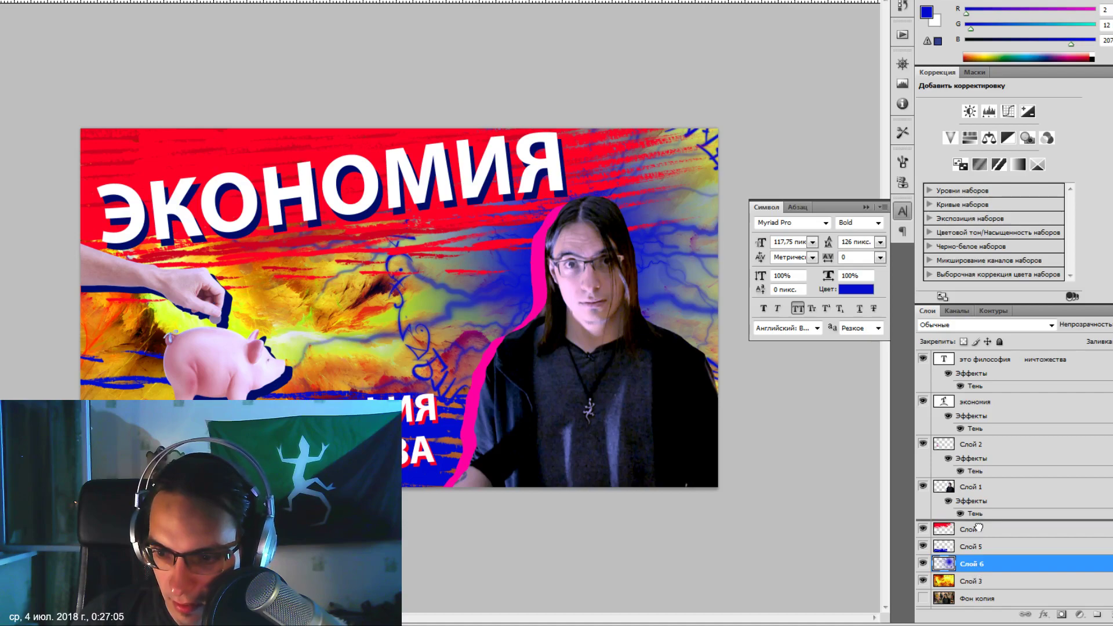
left_click_drag(975, 567, 976, 531)
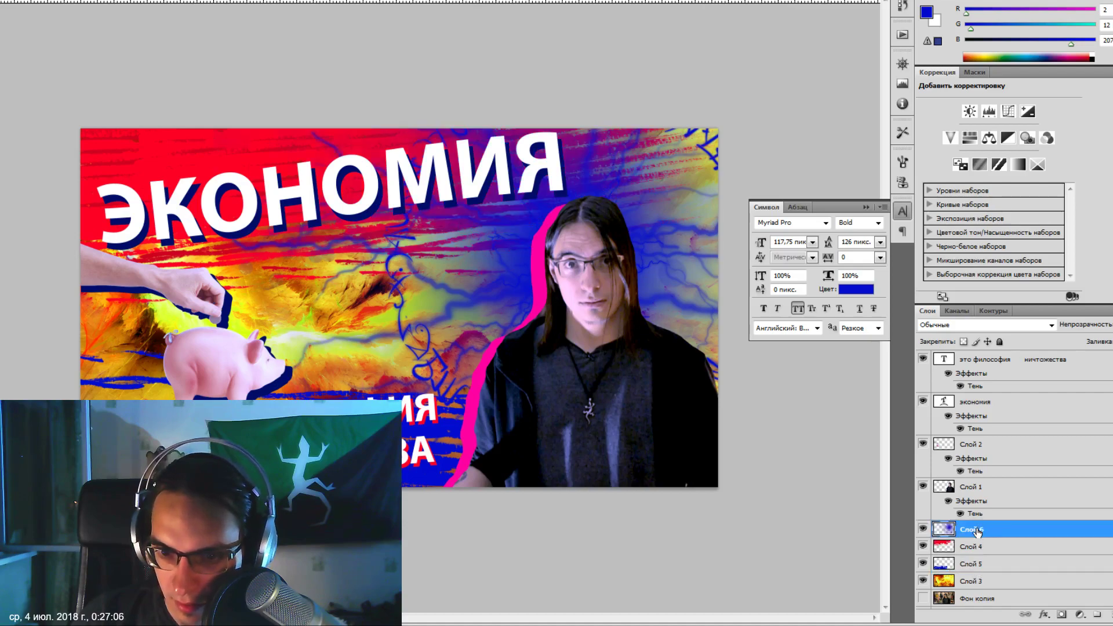
left_click(965, 324)
left_click(951, 363)
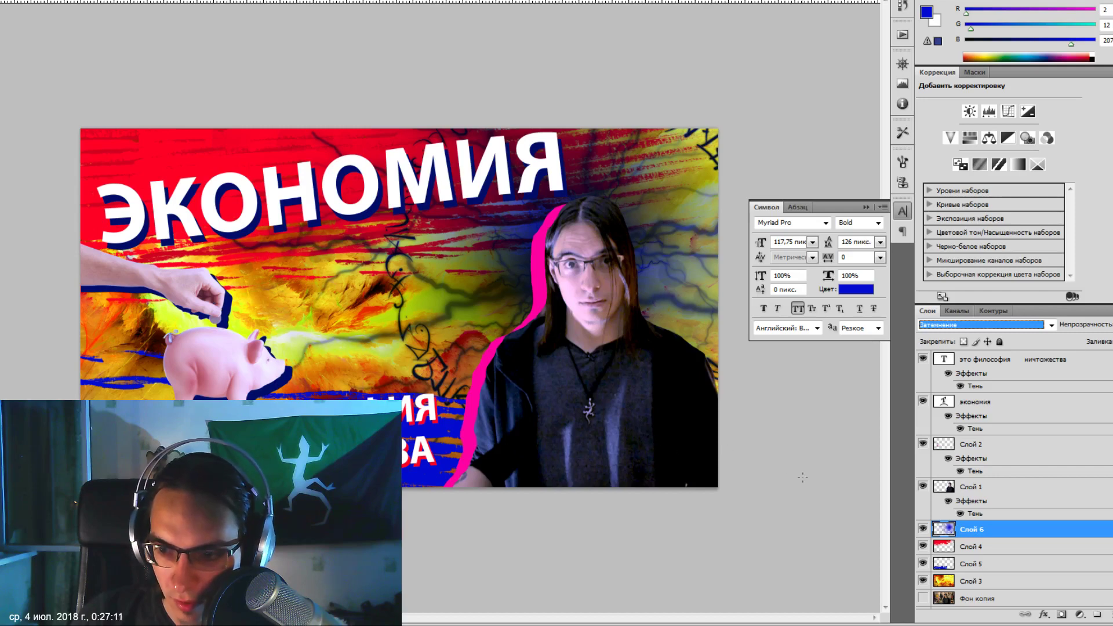
Shift the pattern layer's hue to +47 with Hue/Saturation.
left_click(978, 563)
left_click(979, 529)
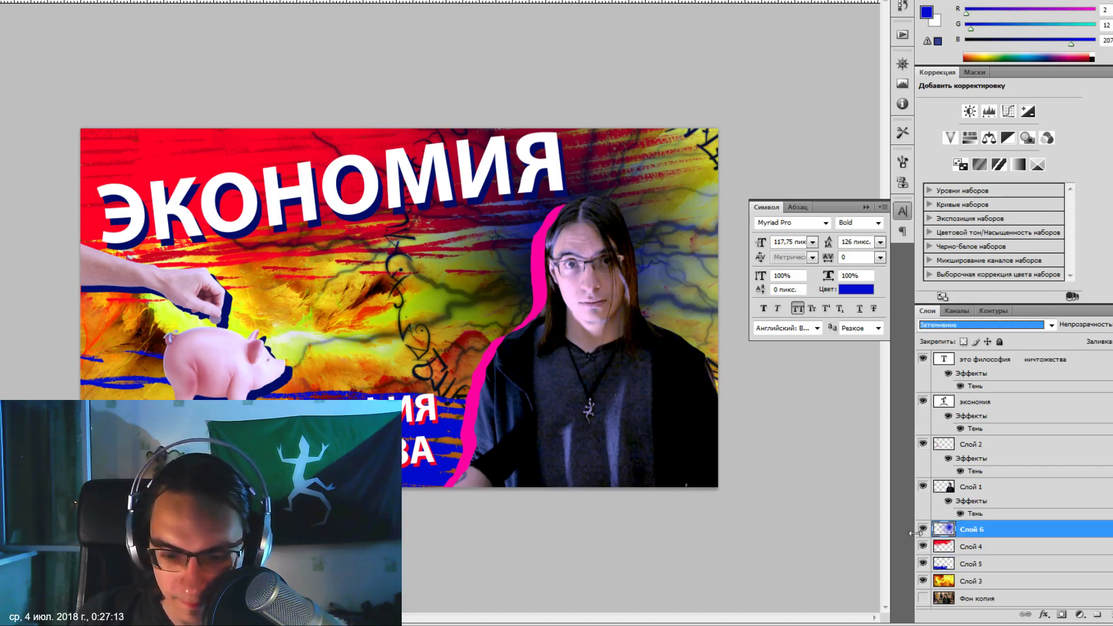
key("ctrl+u")
mouse_move(888, 69)
left_mouse_down()
mouse_move(954, 76)
mouse_move(870, 65)
mouse_move(937, 64)
mouse_move(919, 62)
mouse_move(945, 75)
mouse_move(919, 74)
left_mouse_up()
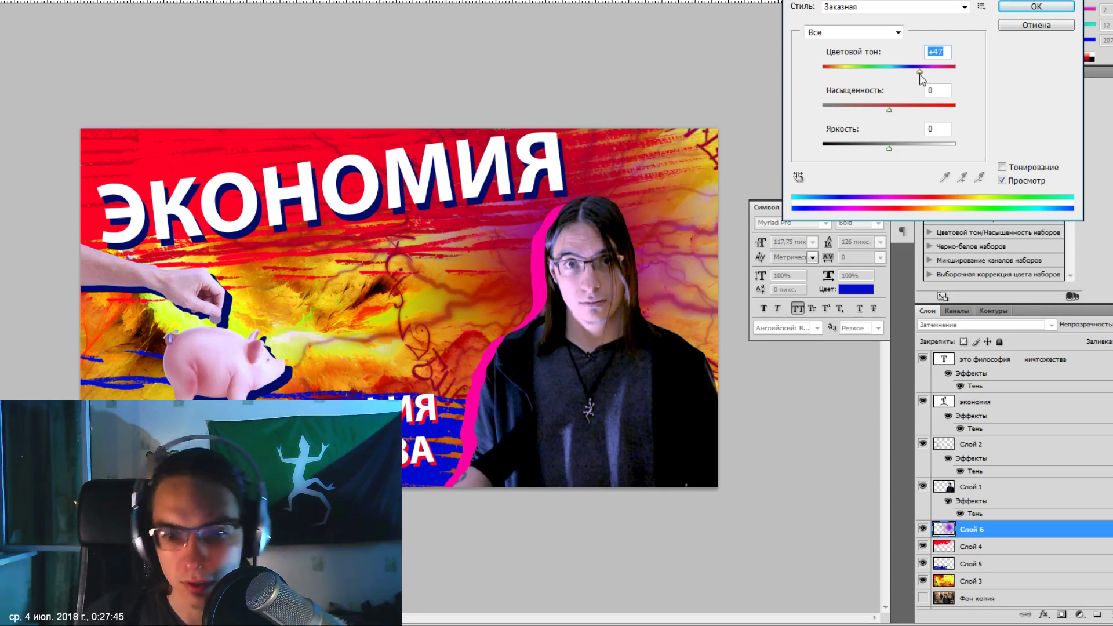
left_click(1032, 7)
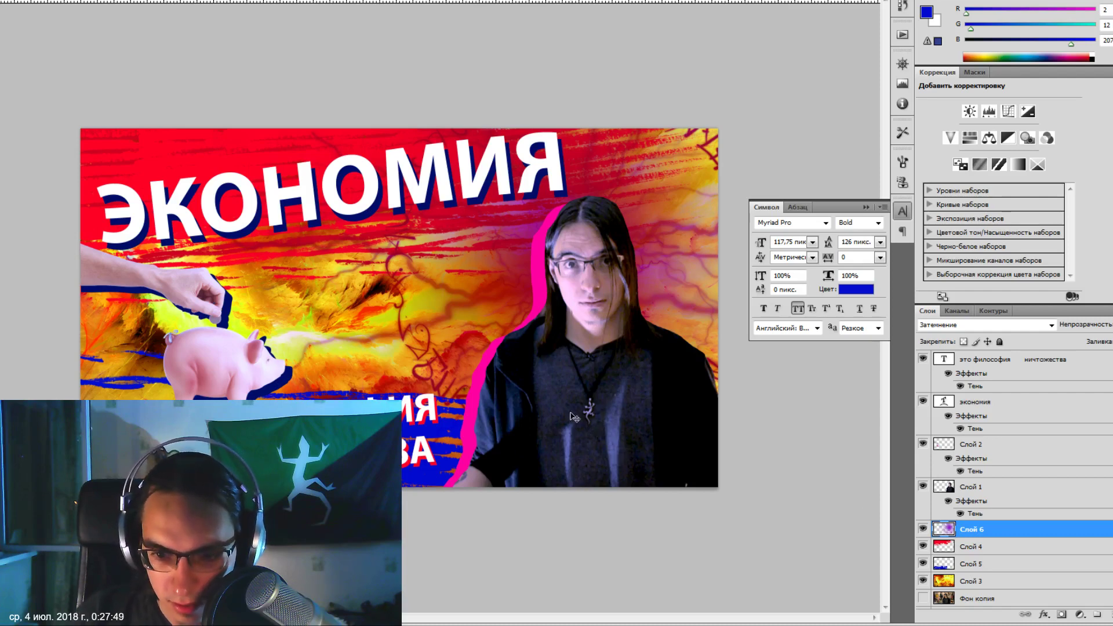
left_click(983, 488)
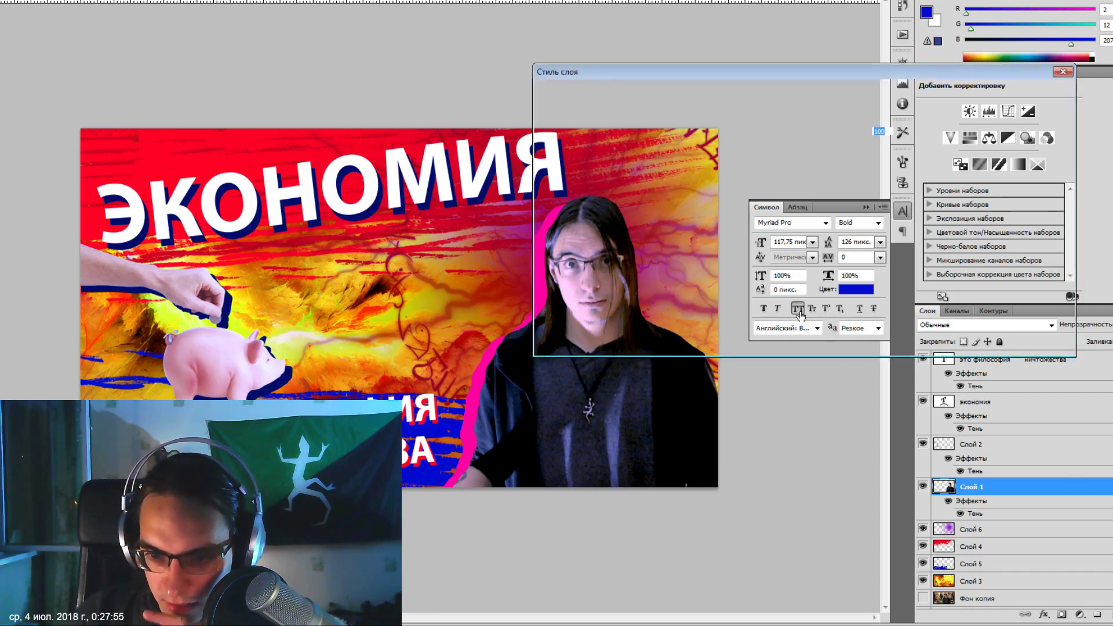
Set the person's drop shadow colour to red fe0025 sampled from the canvas.
left_click_drag(659, 80, 880, 62)
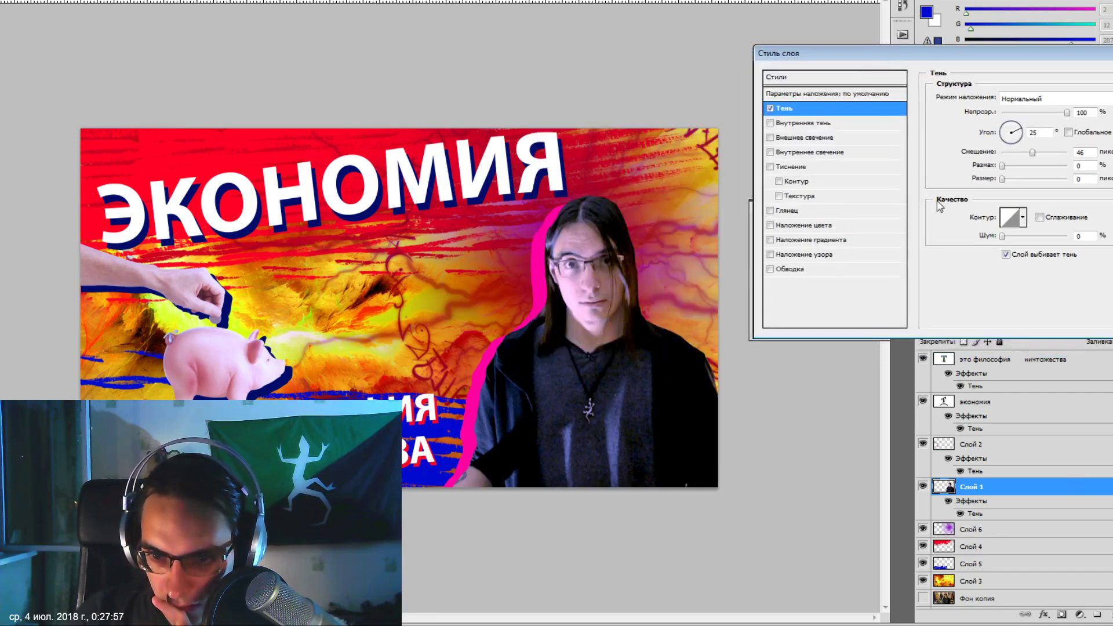
left_click(294, 184)
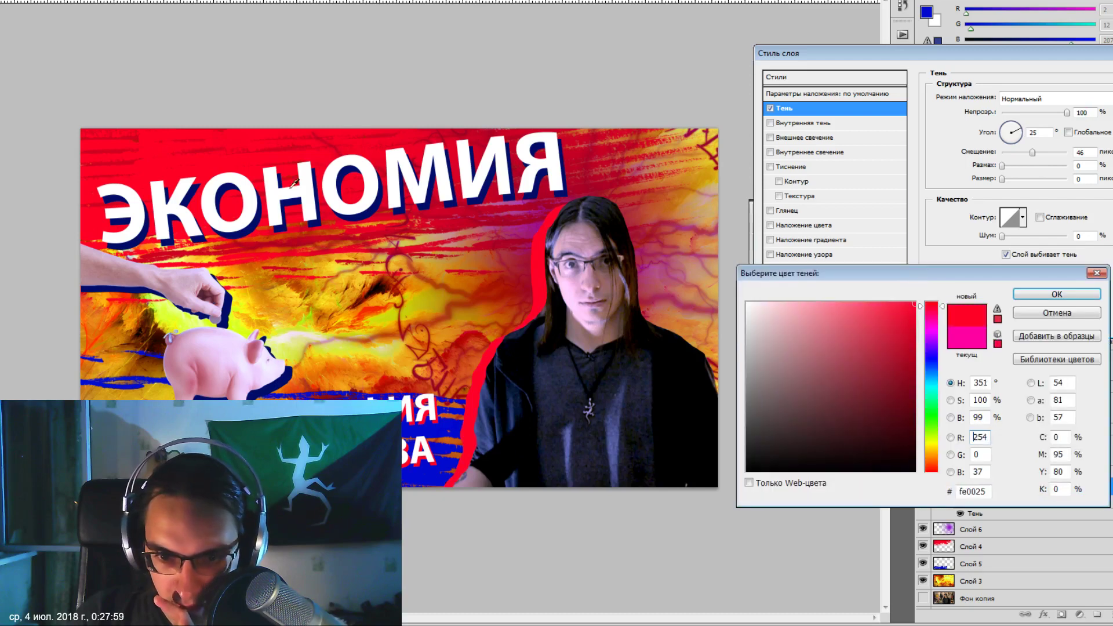
left_click(1057, 294)
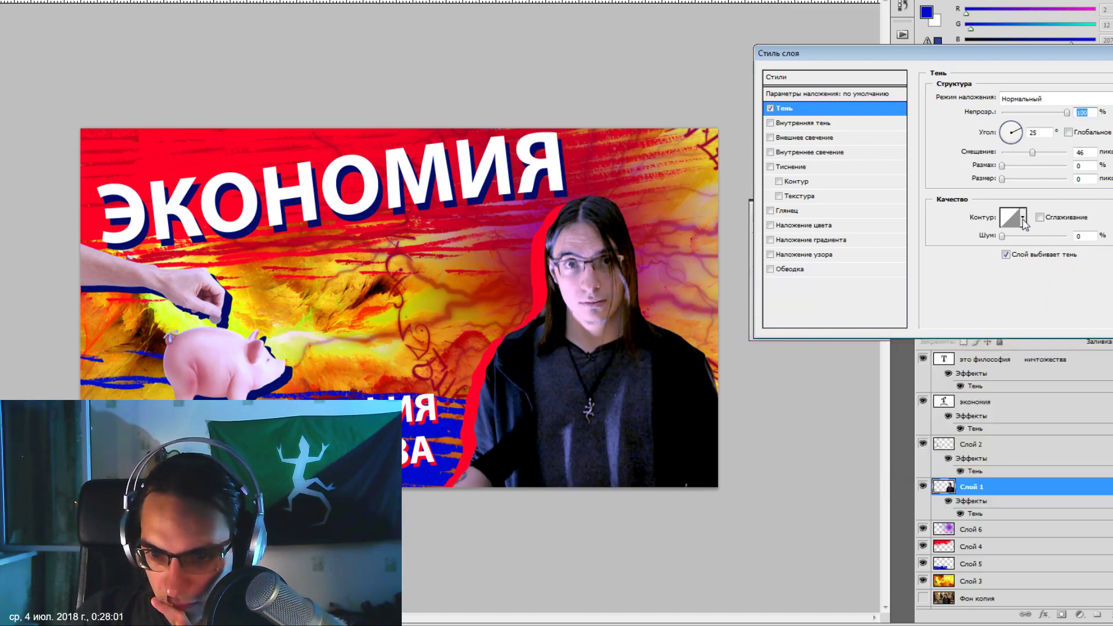
key("Return")
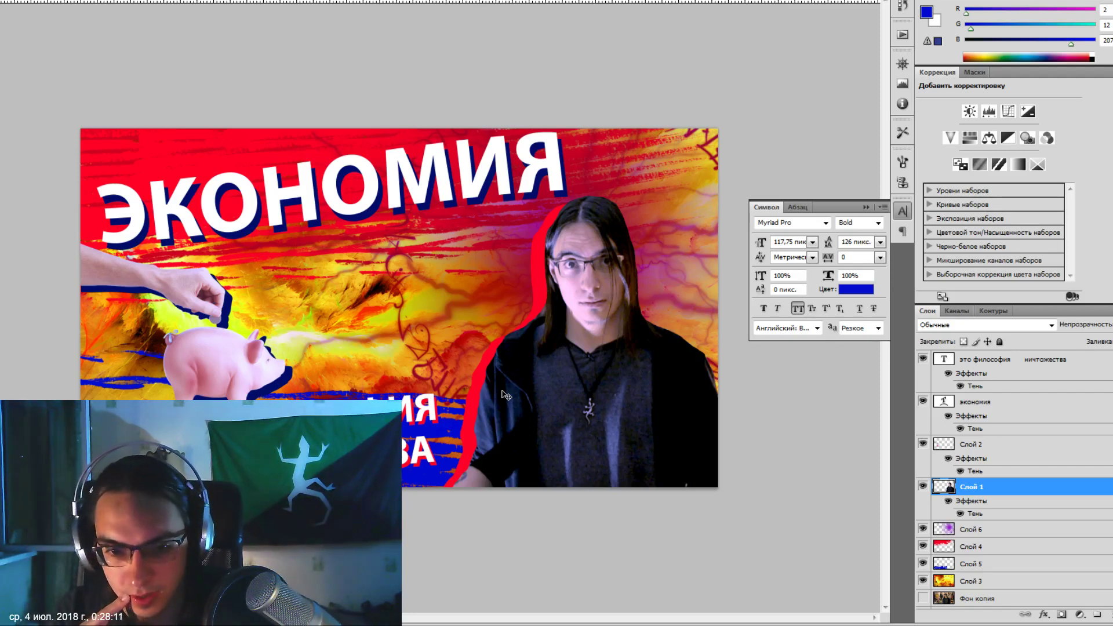
Nudge the person slightly into position with the Move tool.
left_click_drag(580, 348, 571, 346)
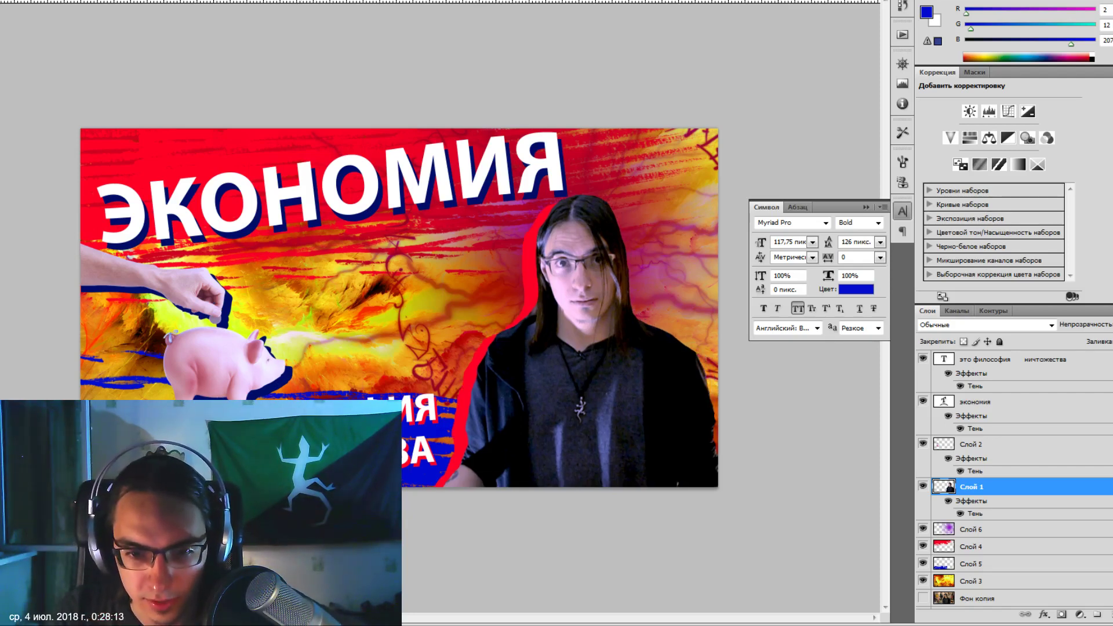
key("shift+Right")
key("shift+Right")
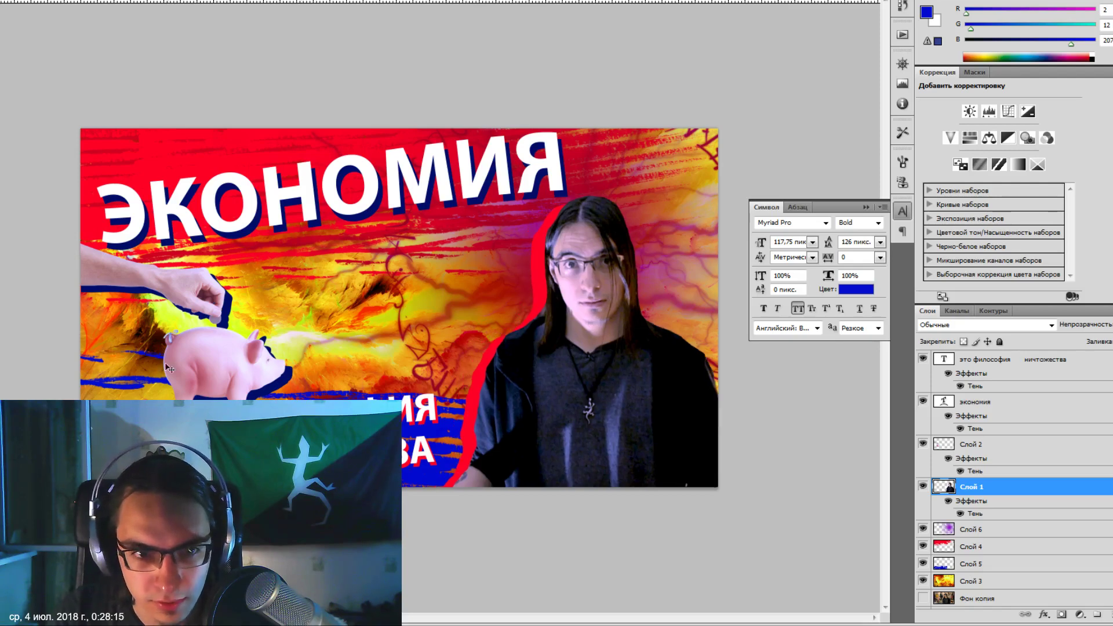
key("alt+shift+bracketright")
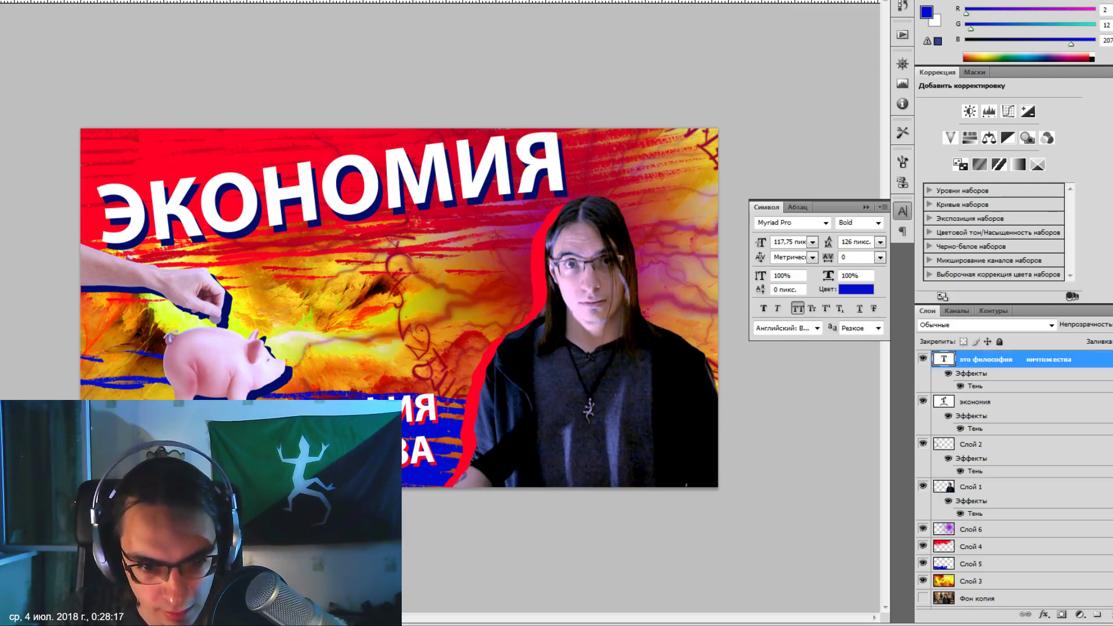